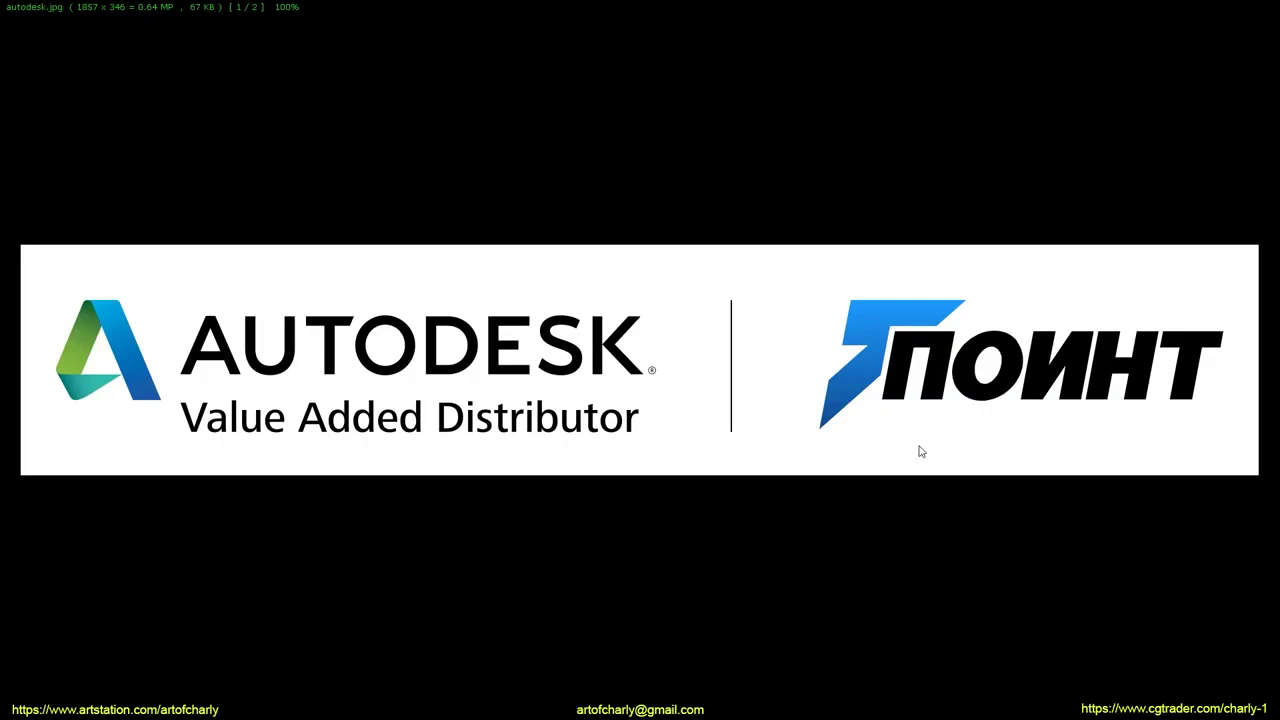
# Advance the image viewer to logo_ephere.jpg, then switch to the Google Docs question list.
pyautogui.press('Right')
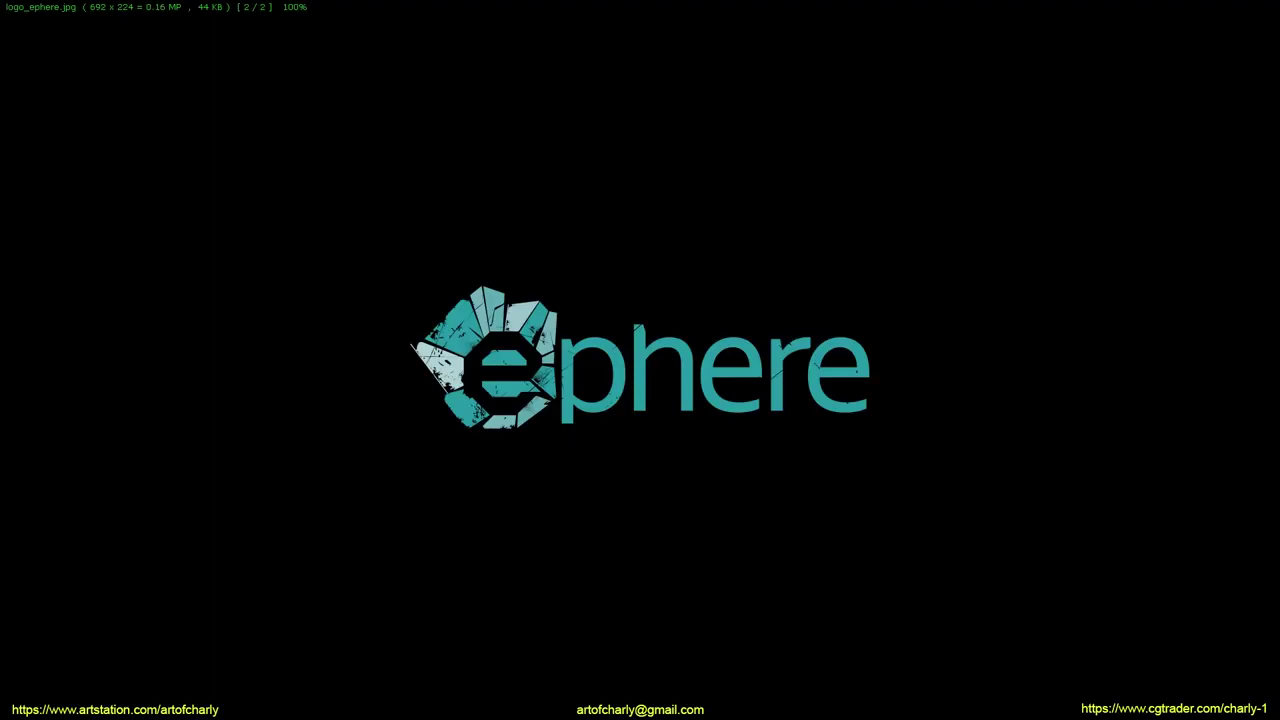
pyautogui.hotkey('alt', 'Tab')
pyautogui.hotkey('alt', 'Tab')
pyautogui.hotkey('alt', 'Tab')
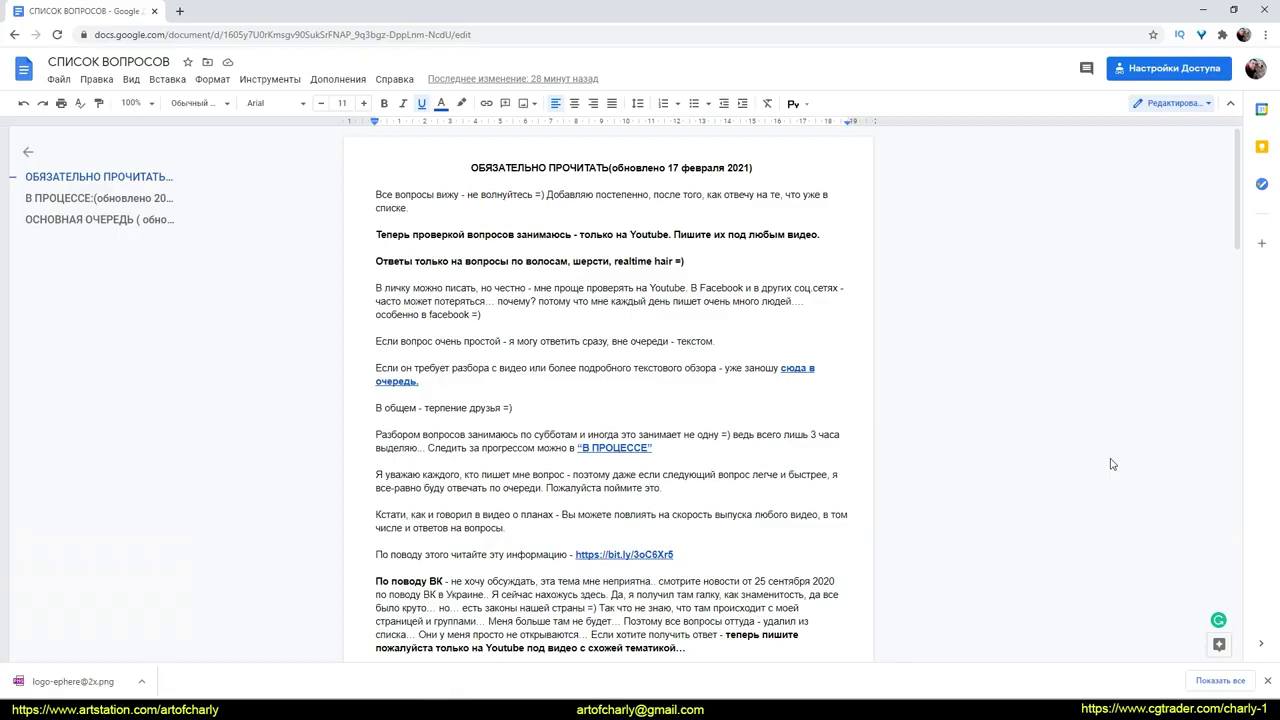
# Dismiss the download bar, scroll to «В ПРОЦЕССЕ», and open its YouTube link in a new tab.
pyautogui.click(1267, 680)
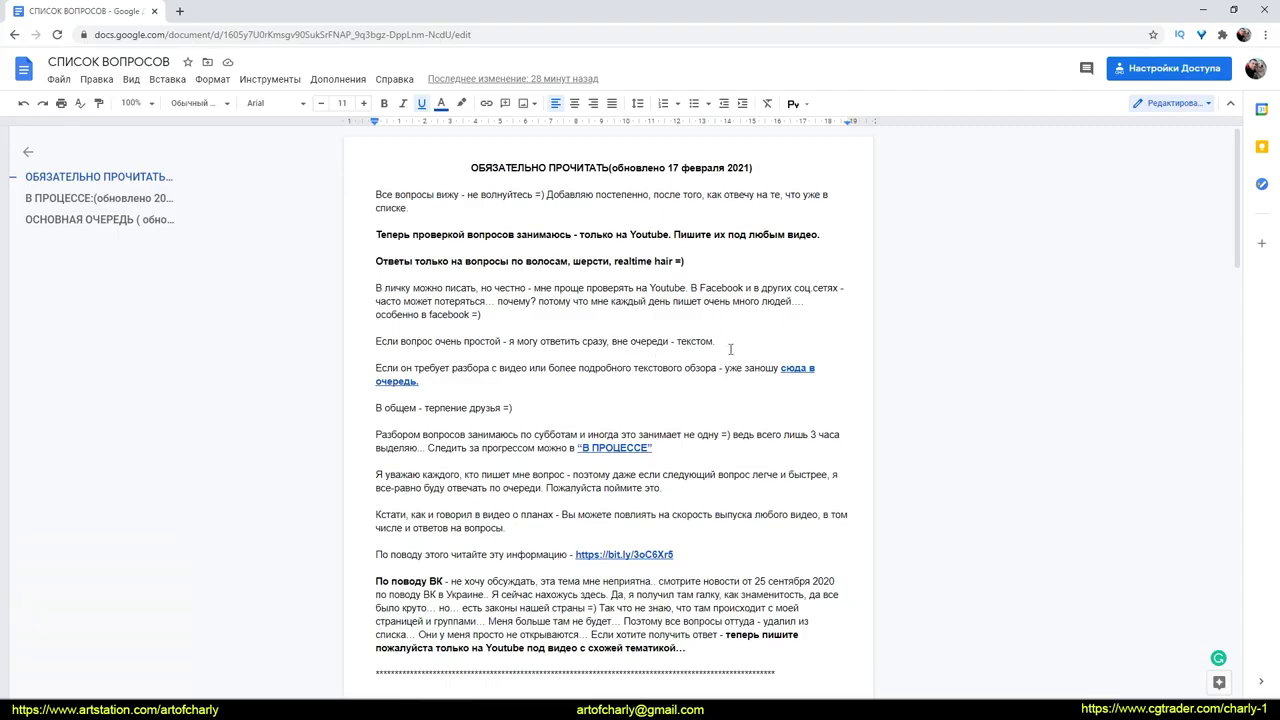
pyautogui.scroll(-1, 731, 349)
pyautogui.scroll(-6, 731, 349)
pyautogui.scroll(-8, 731, 349)
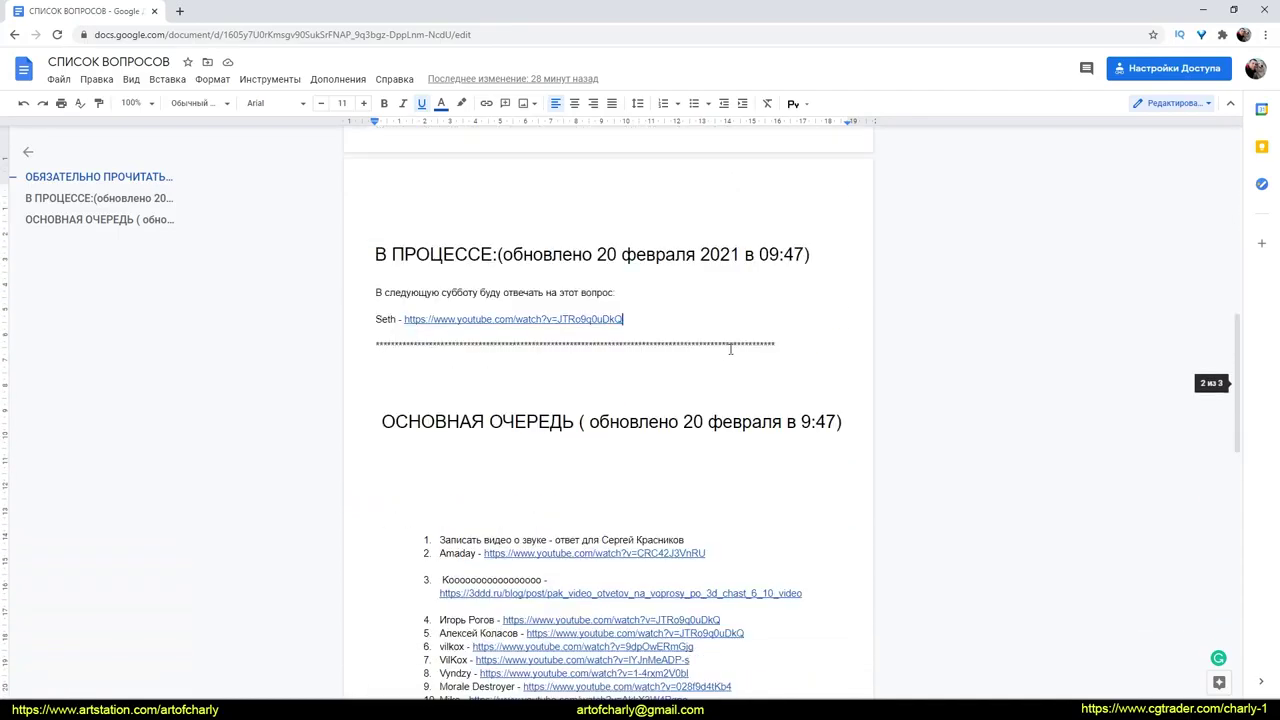
pyautogui.scroll(-1, 731, 349)
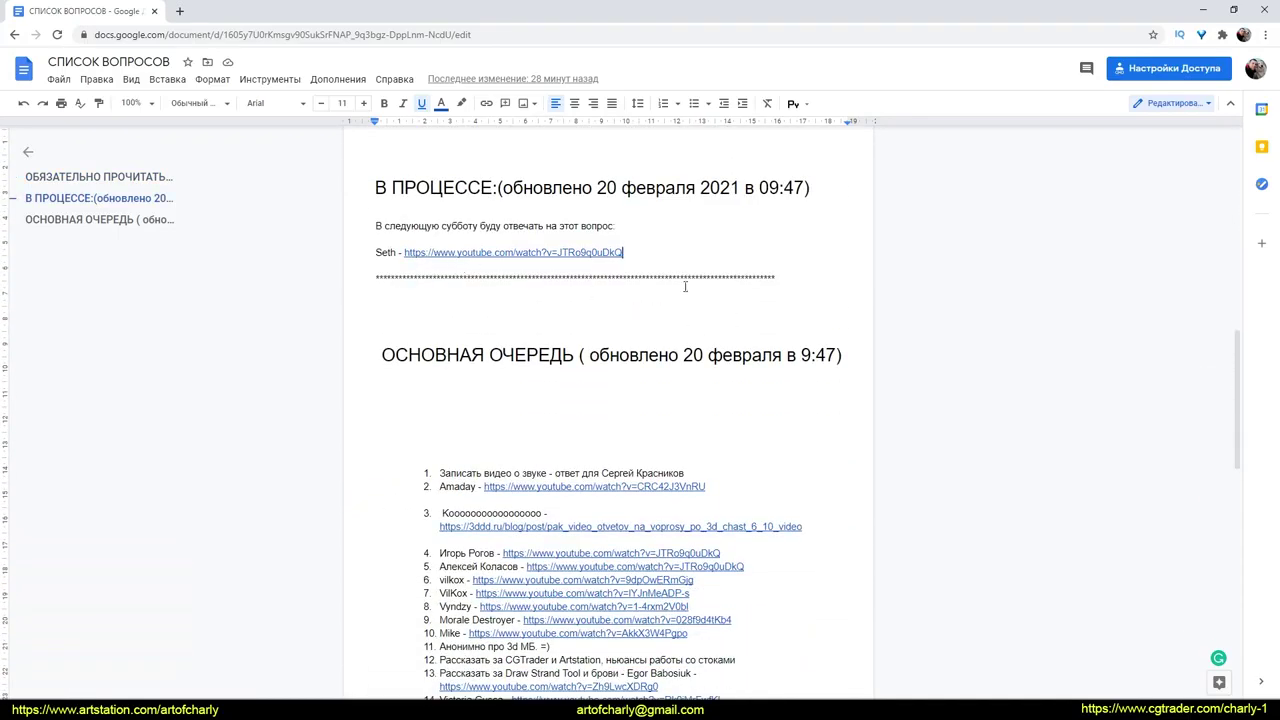
pyautogui.click(451, 252)
pyautogui.click(468, 270)
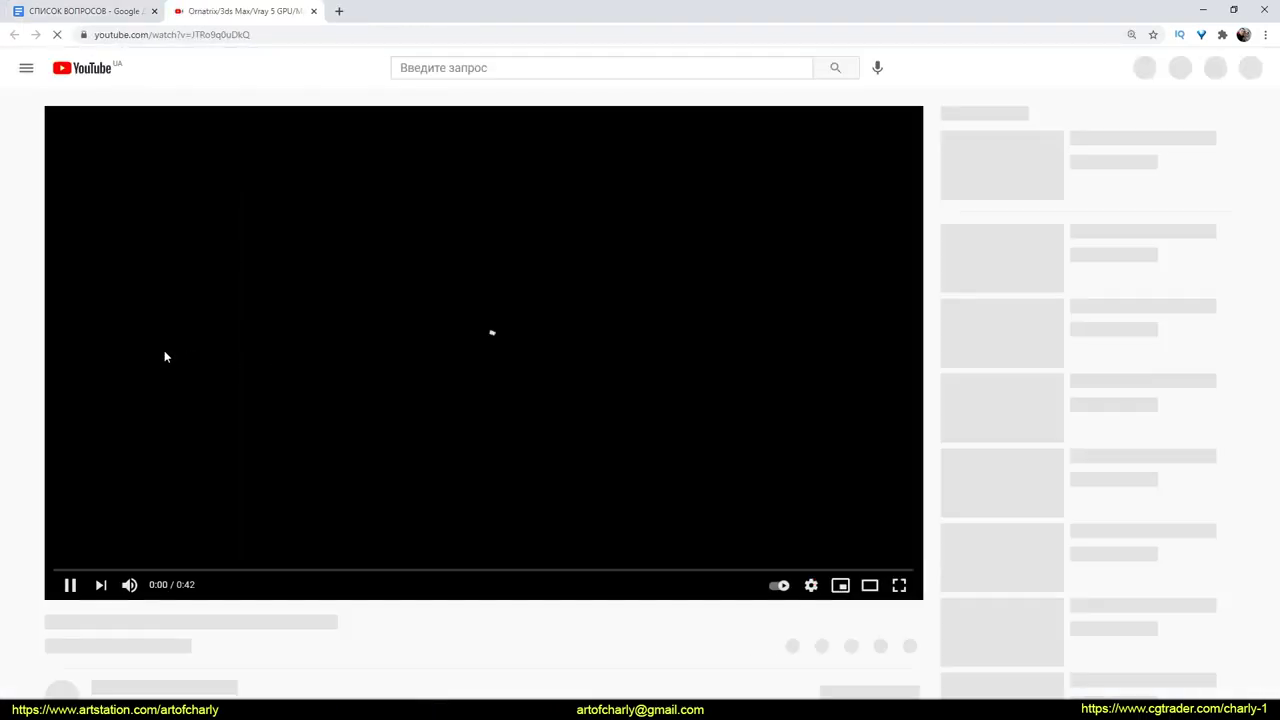
# Scroll to the comments and show the 2 replies under the question about drawing guides.
pyautogui.scroll(-3, 222, 318)
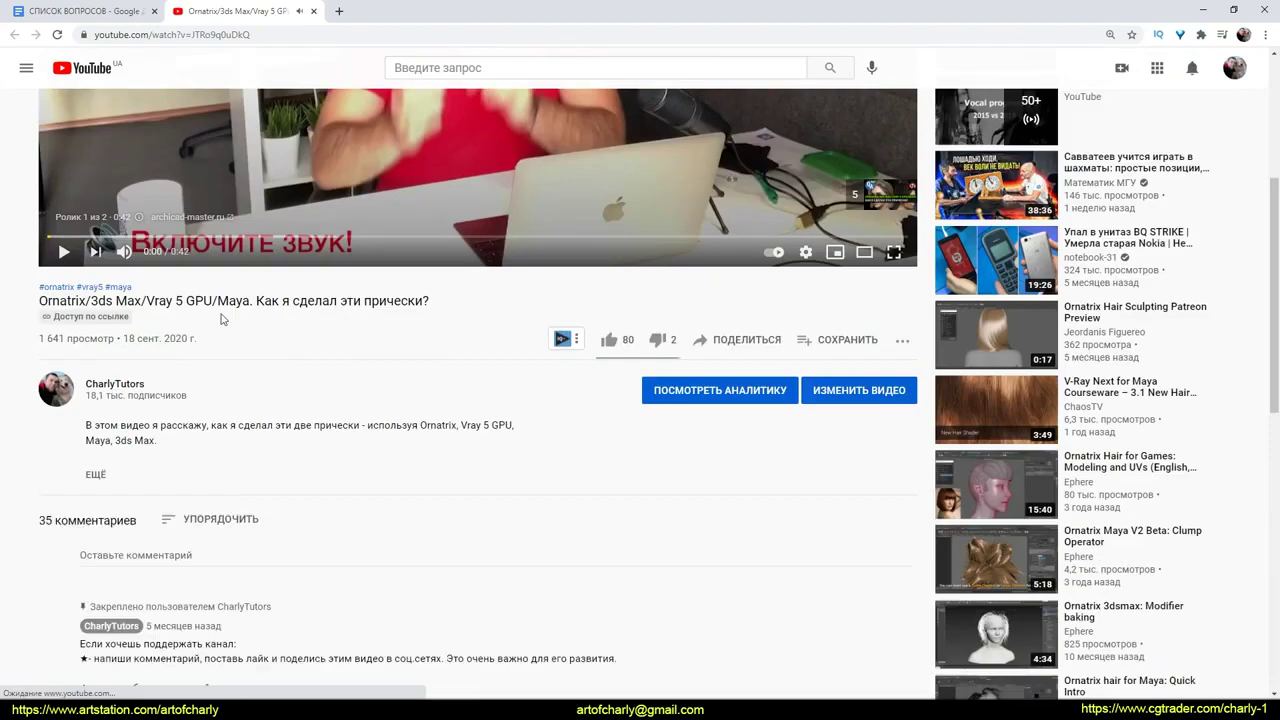
pyautogui.scroll(3, 321, 347)
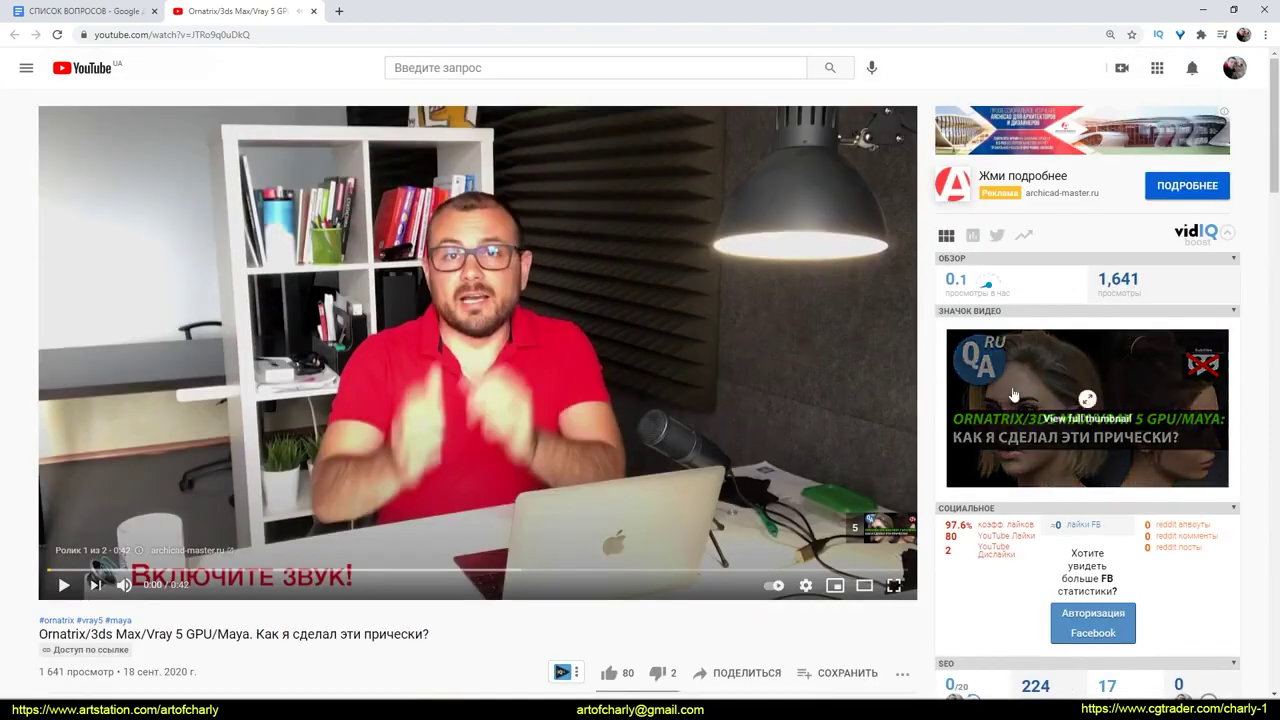
pyautogui.scroll(-10, 128, 380)
pyautogui.scroll(-4, 128, 380)
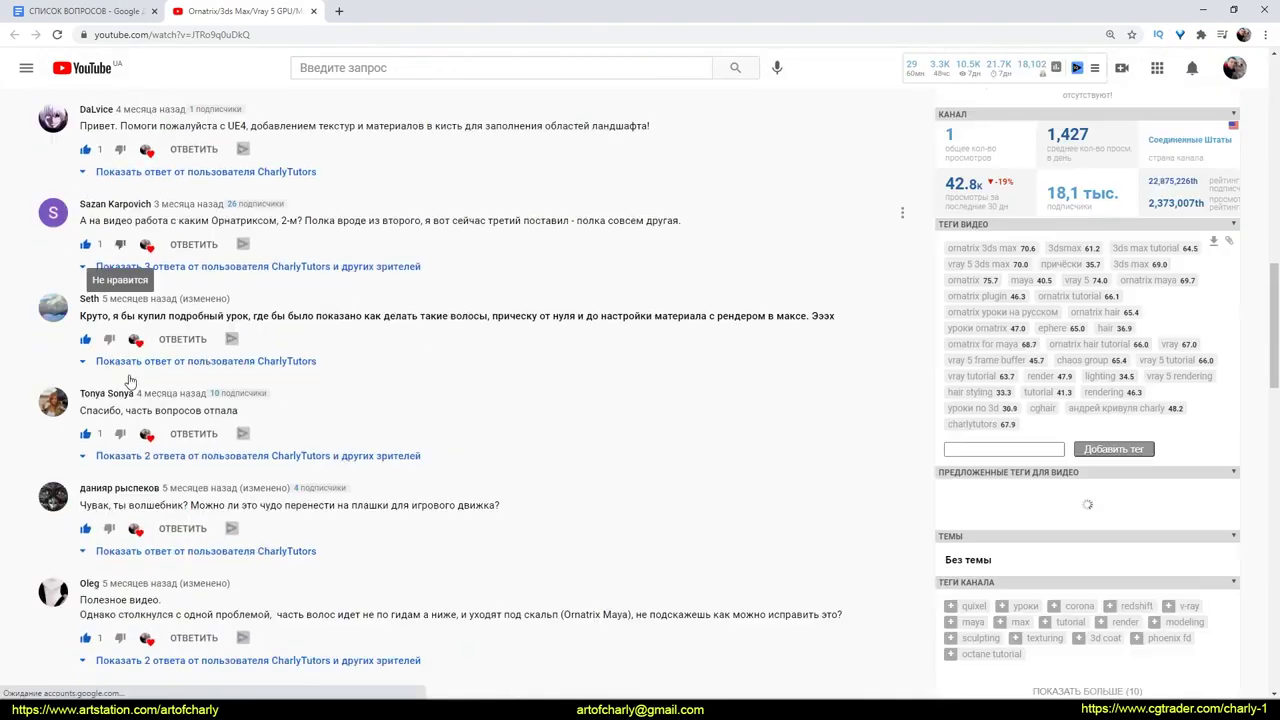
pyautogui.scroll(-3, 128, 380)
pyautogui.scroll(-4, 126, 374)
pyautogui.scroll(1, 149, 406)
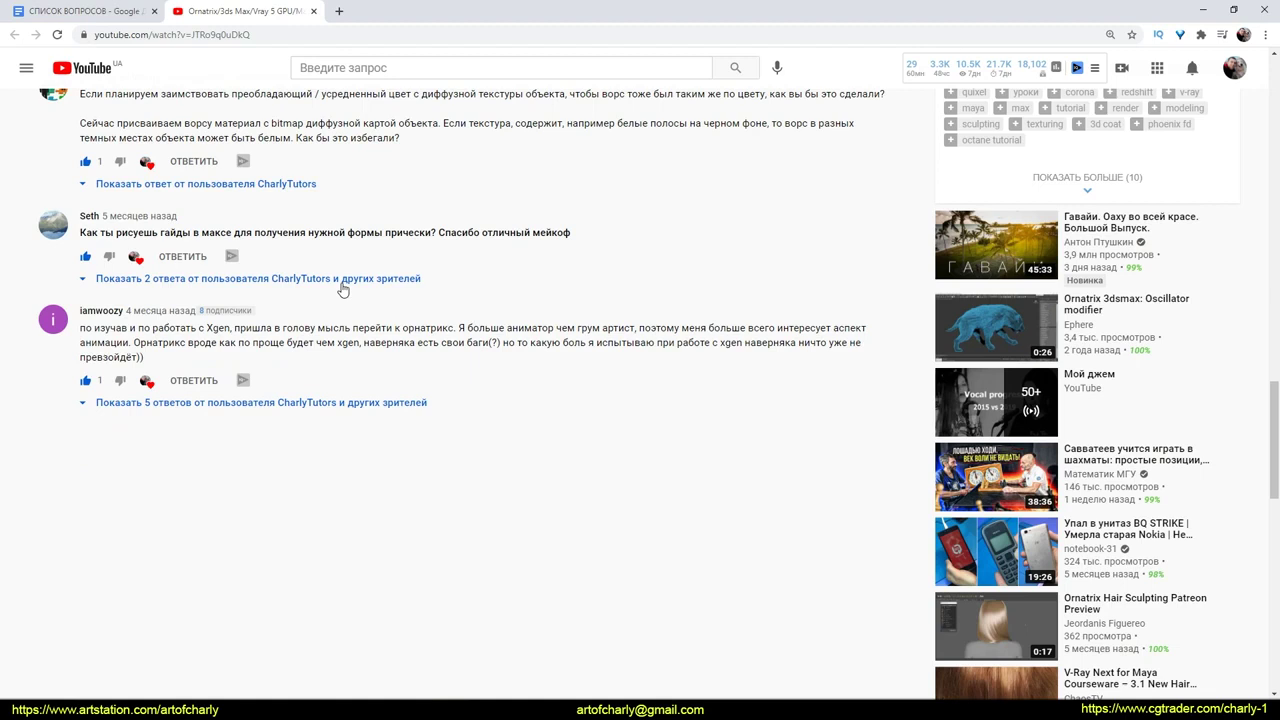
pyautogui.click(341, 281)
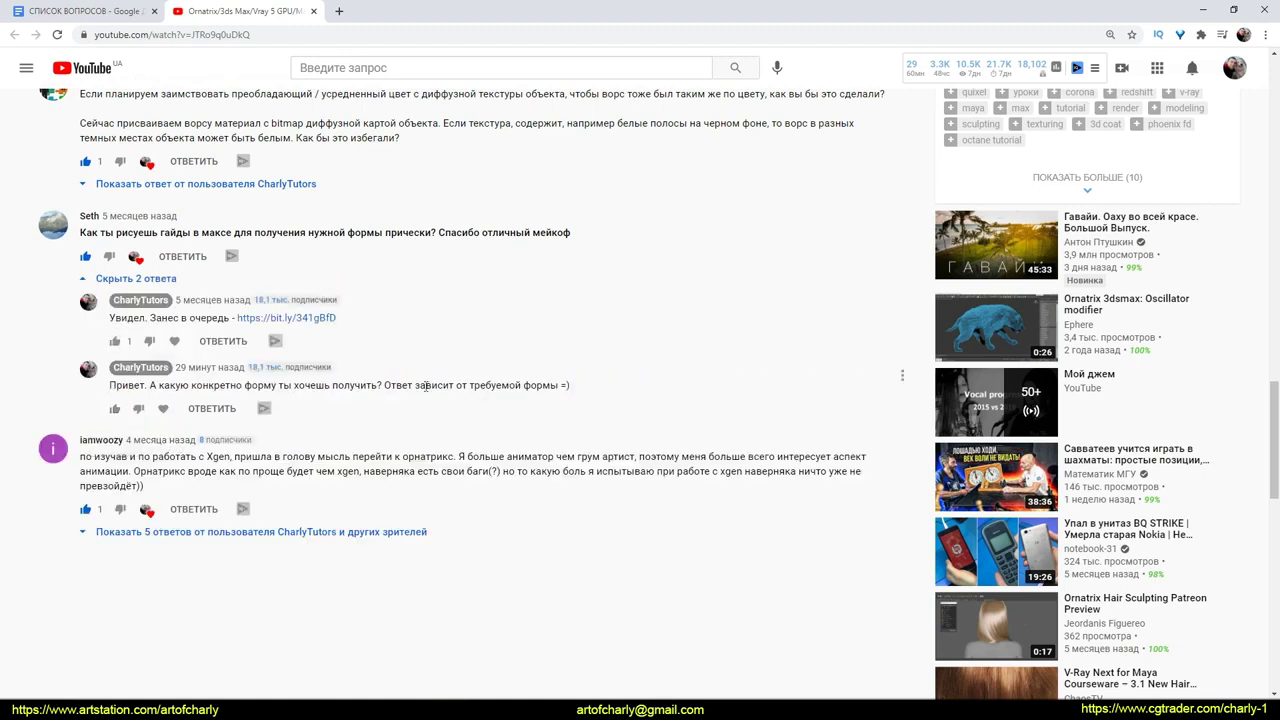
# Highlight the reply about hair shape, then switch over to the 3ds Max scene.
pyautogui.moveTo(582, 396); pyautogui.dragTo(480, 386)
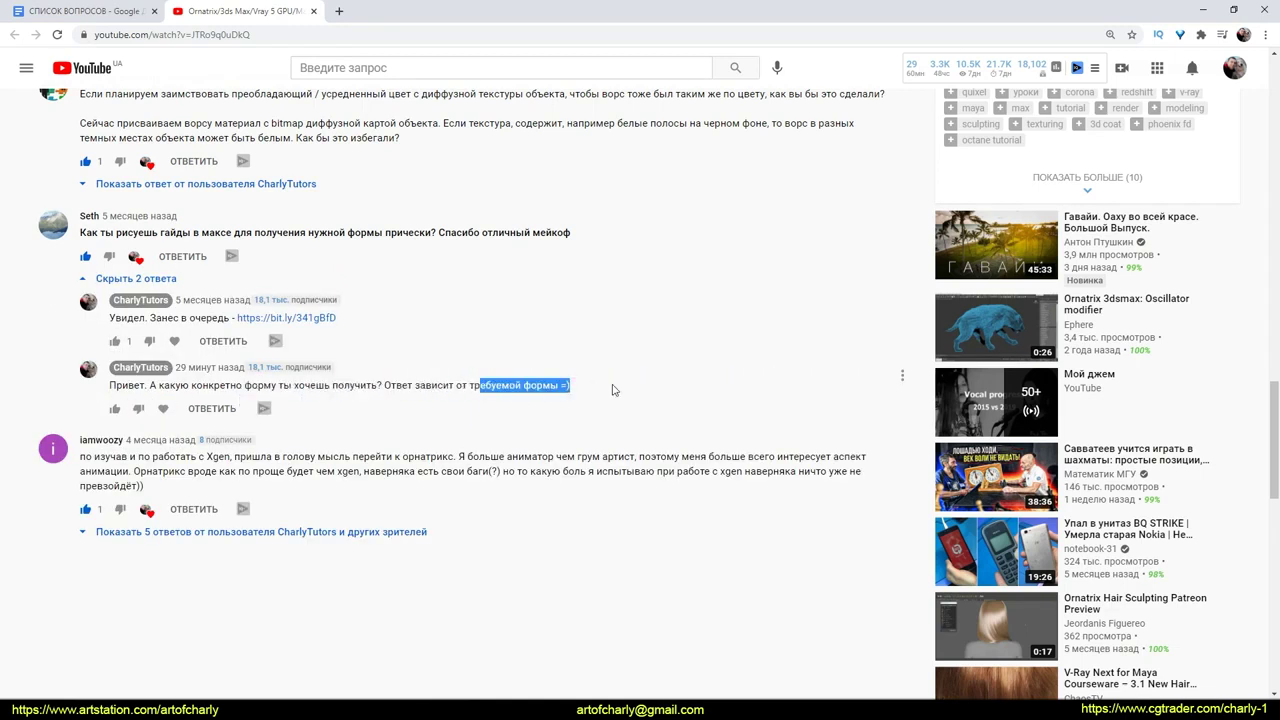
pyautogui.click(613, 390)
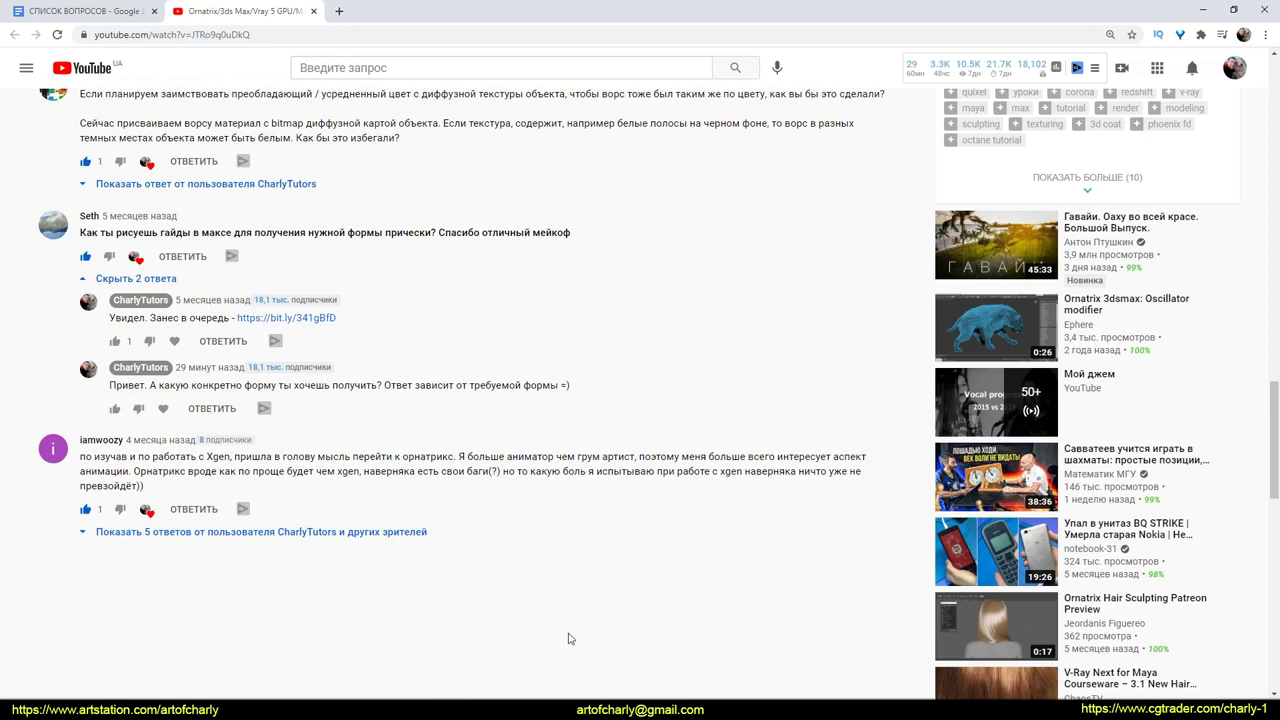
pyautogui.moveTo(480, 710)
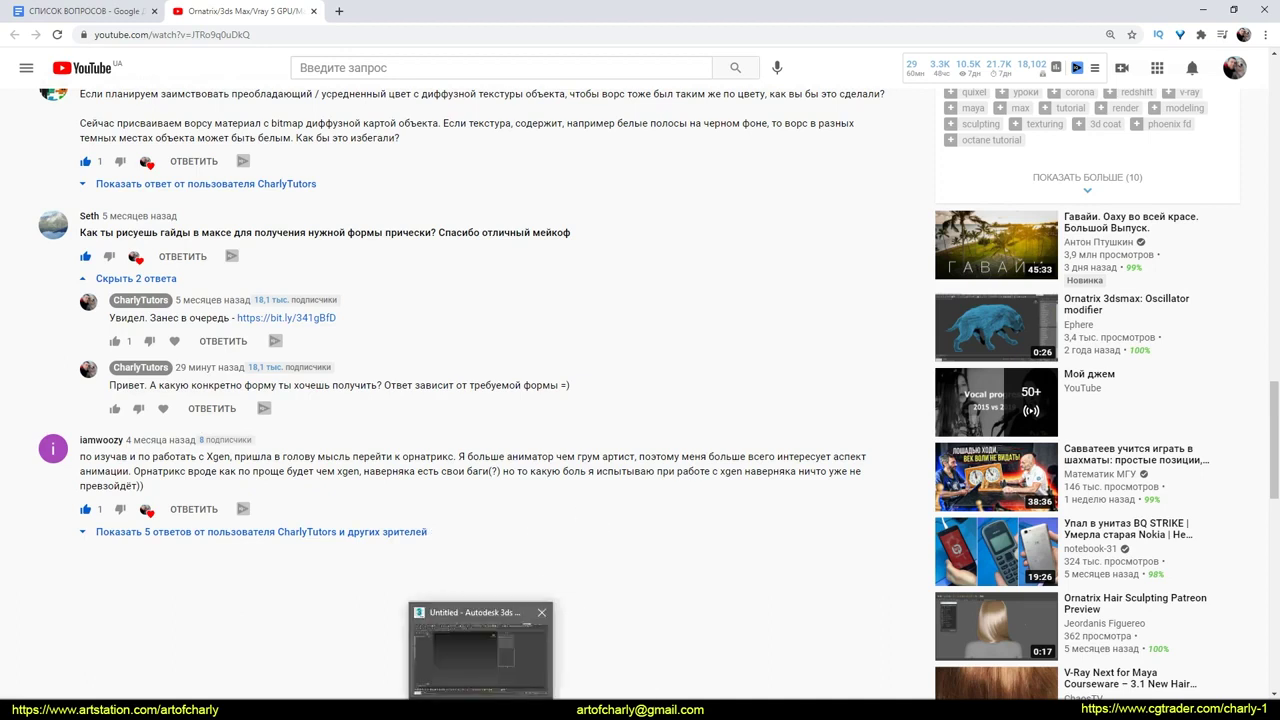
pyautogui.click(480, 648)
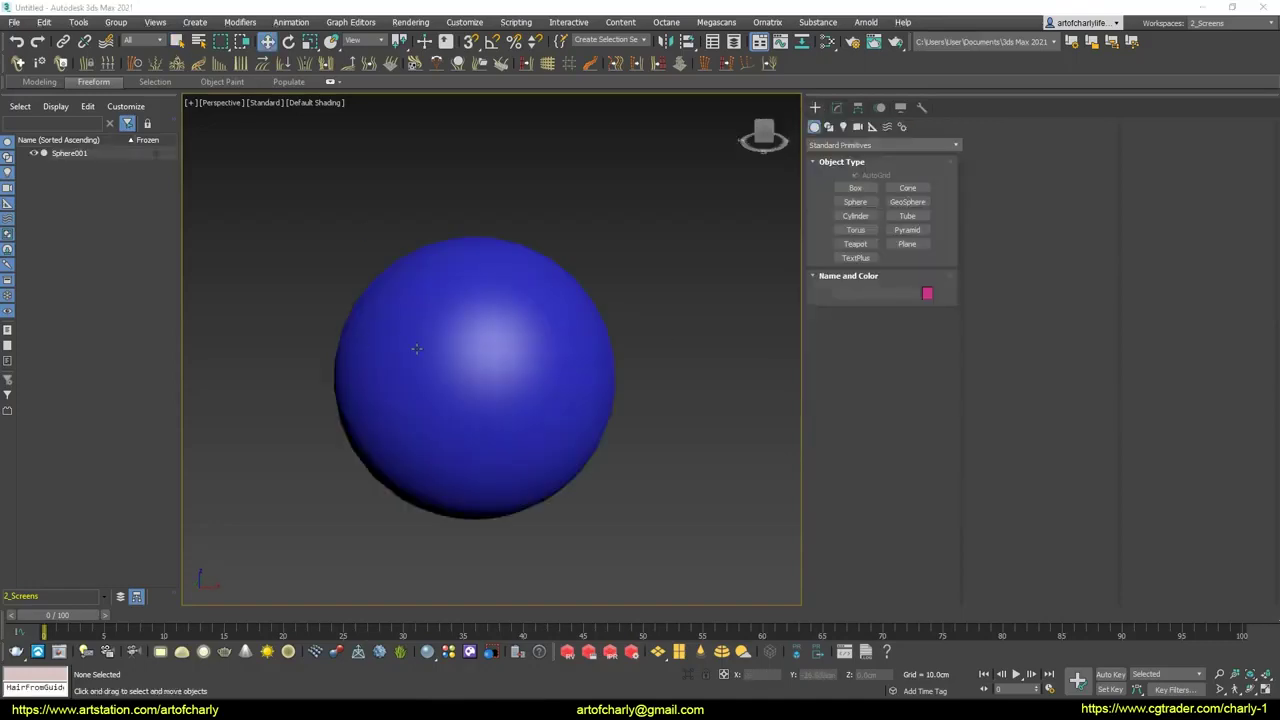
# Apply the FurBall groom preset to the sphere and disable Ox Change Width and Ox Hair from Guides.
pyautogui.click(512, 287)
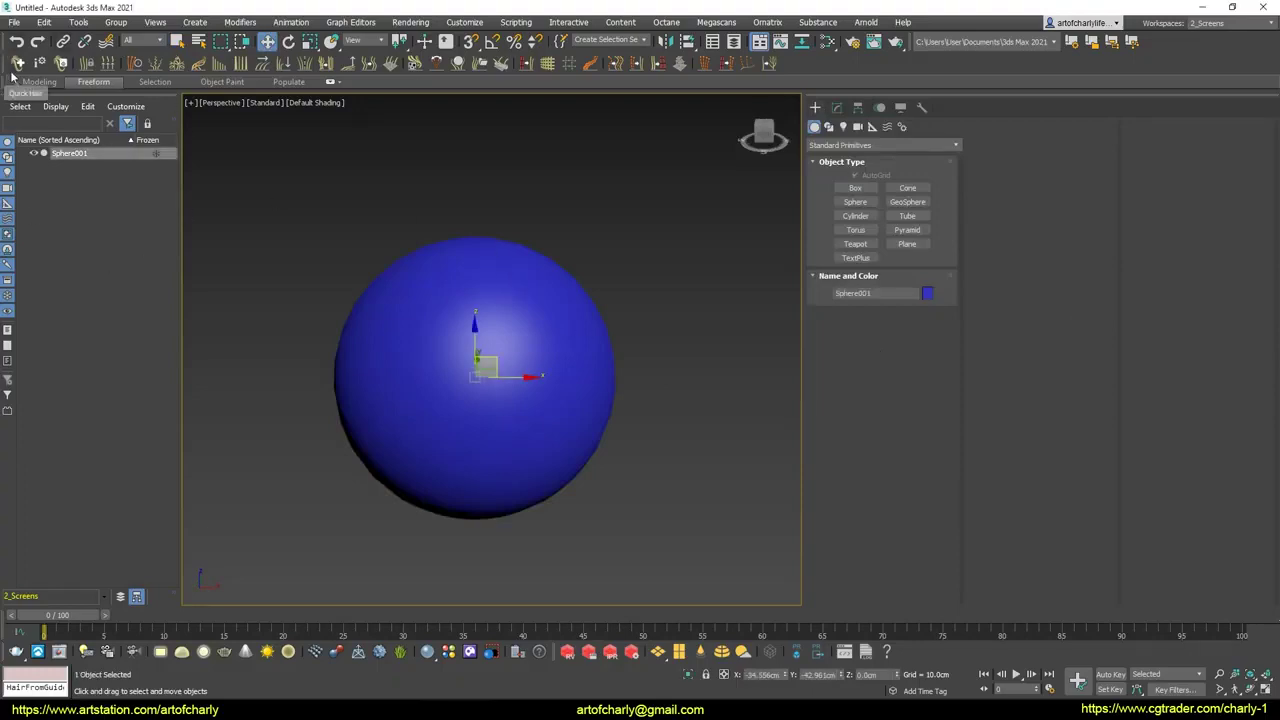
pyautogui.click(18, 62)
pyautogui.doubleClick(574, 285)
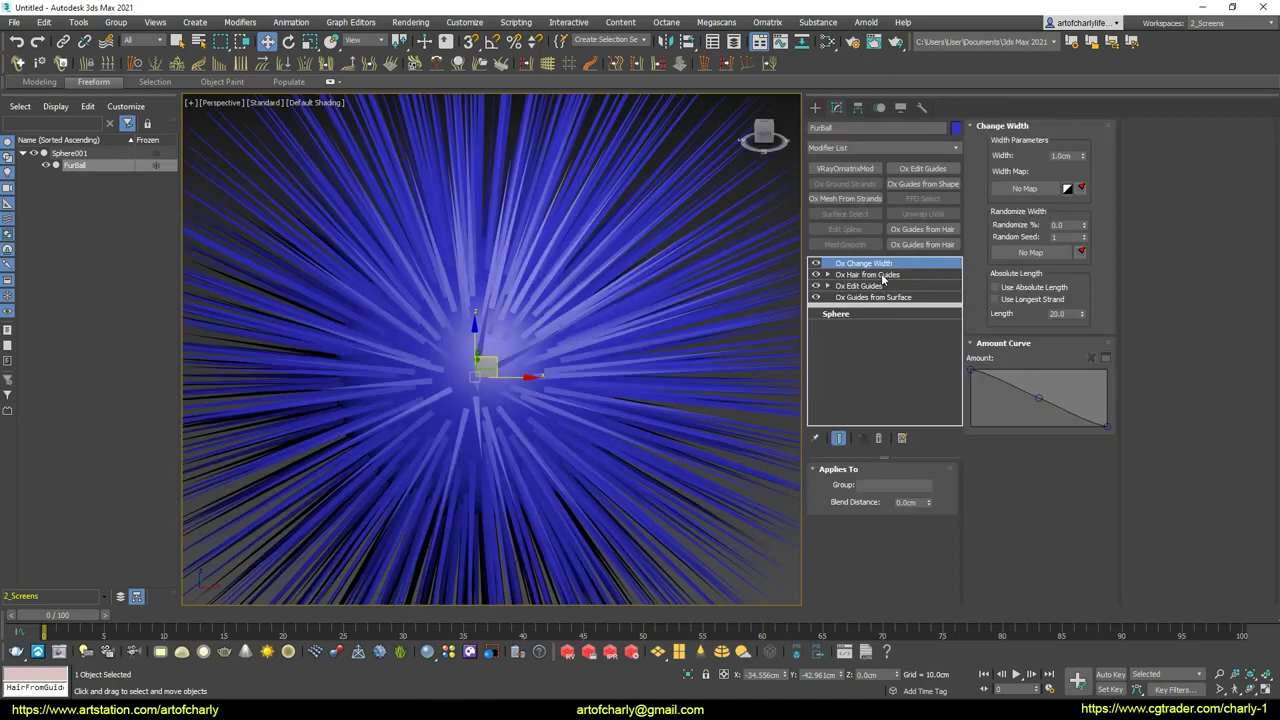
pyautogui.keyDown('ctrl'); pyautogui.click(880, 275); pyautogui.keyUp('ctrl')
pyautogui.click(816, 264)
pyautogui.click(816, 274)
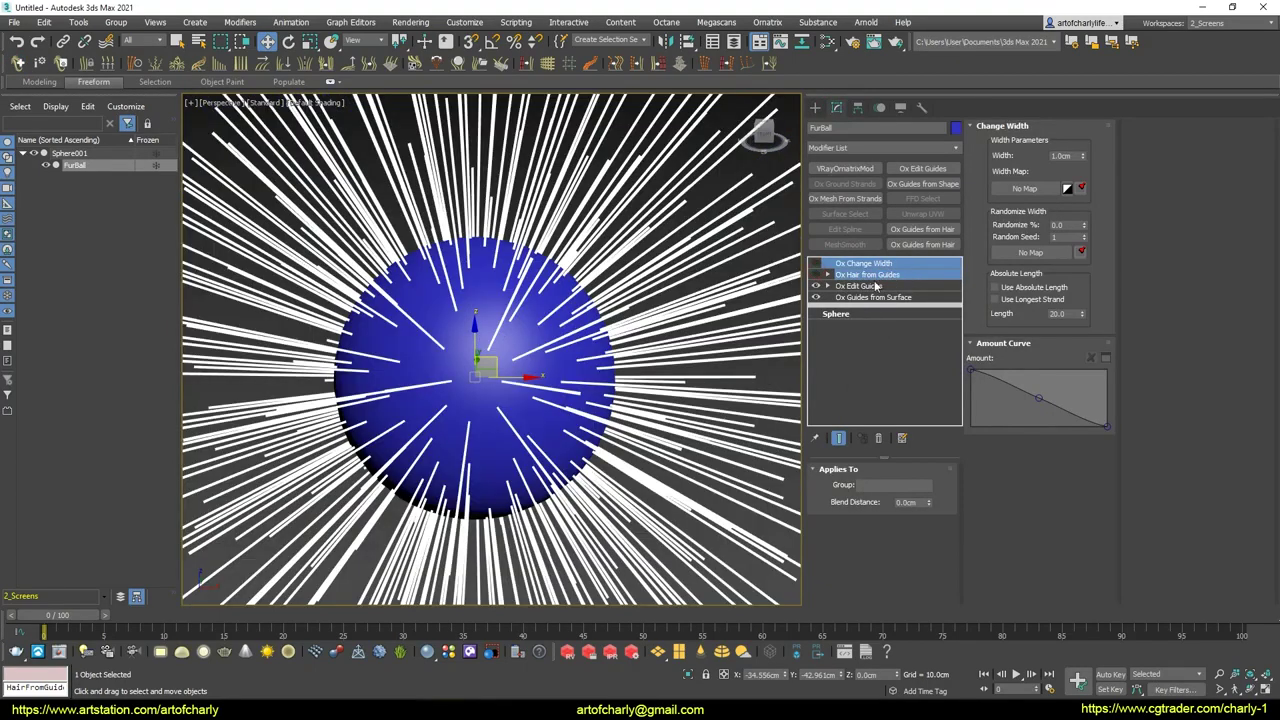
# In Ox Edit Guides, select all guide roots and delete them.
pyautogui.click(858, 286)
pyautogui.click(864, 490)
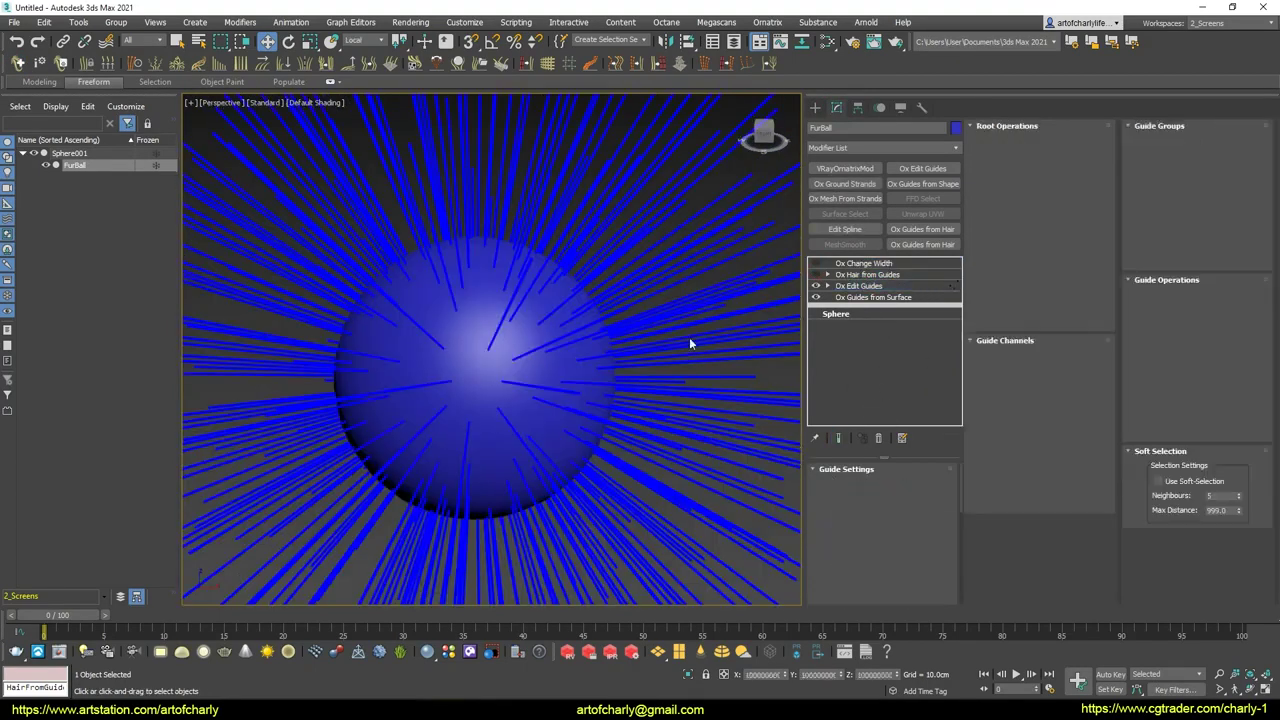
pyautogui.click(716, 302)
pyautogui.hotkey('ctrl', 'i')
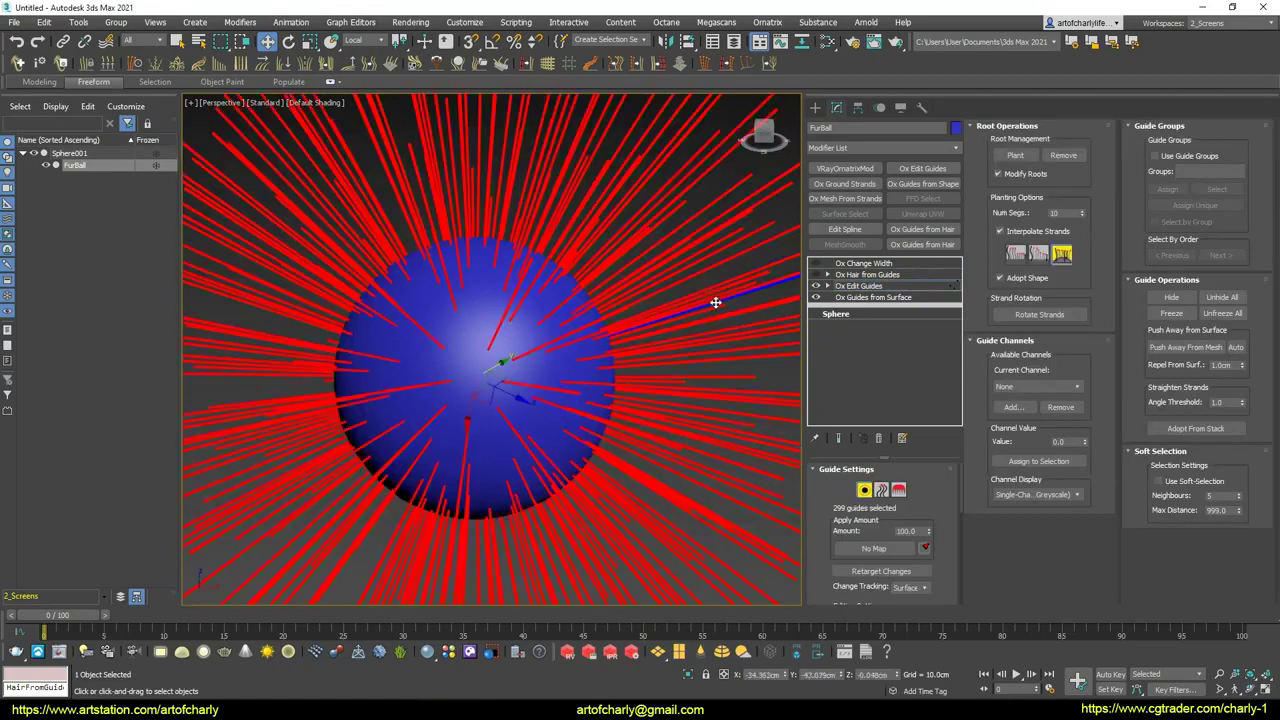
pyautogui.hotkey('alt', 'h')
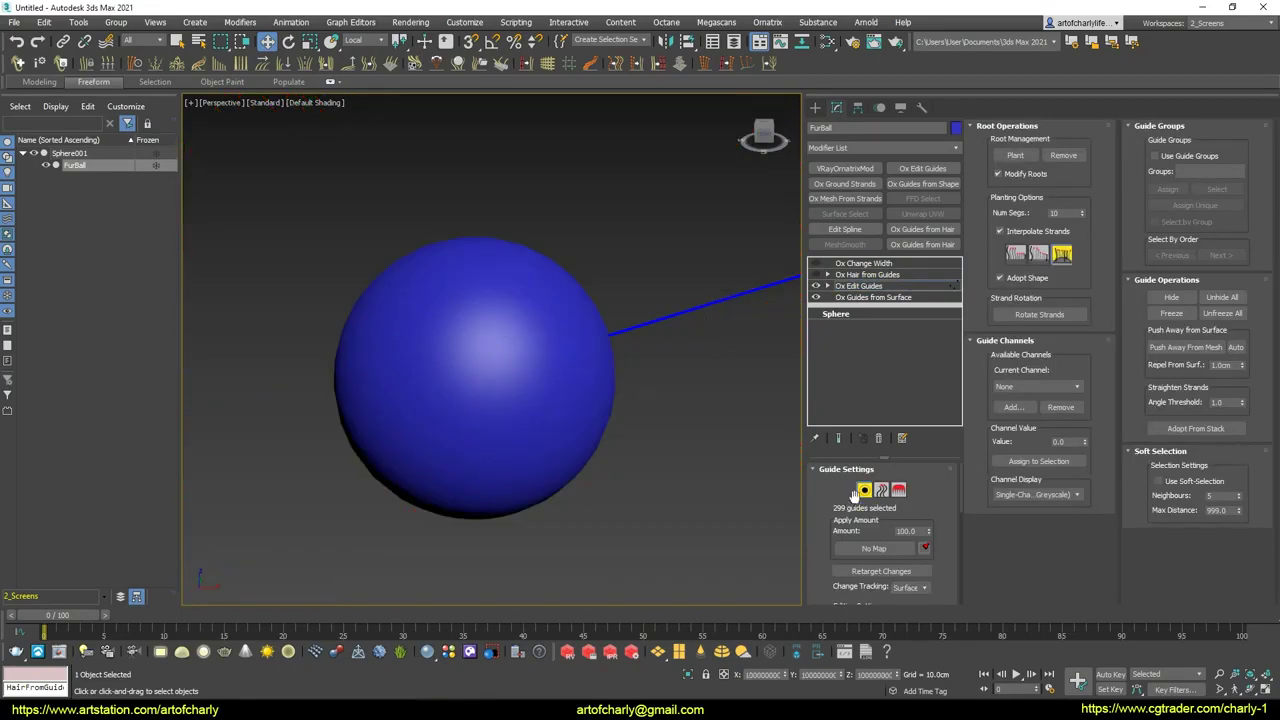
pyautogui.click(864, 490)
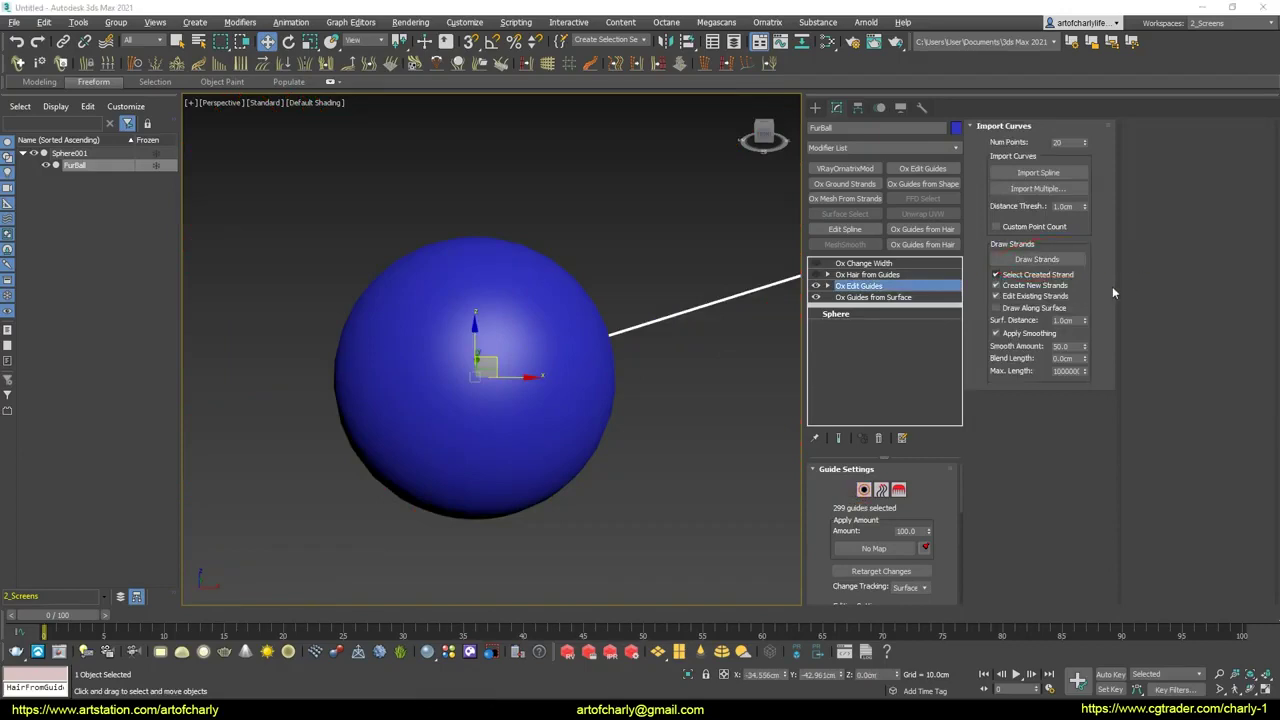
# Enable Draw Strands in Ox Edit Guides with Num Points set to 70.
pyautogui.click(1038, 261)
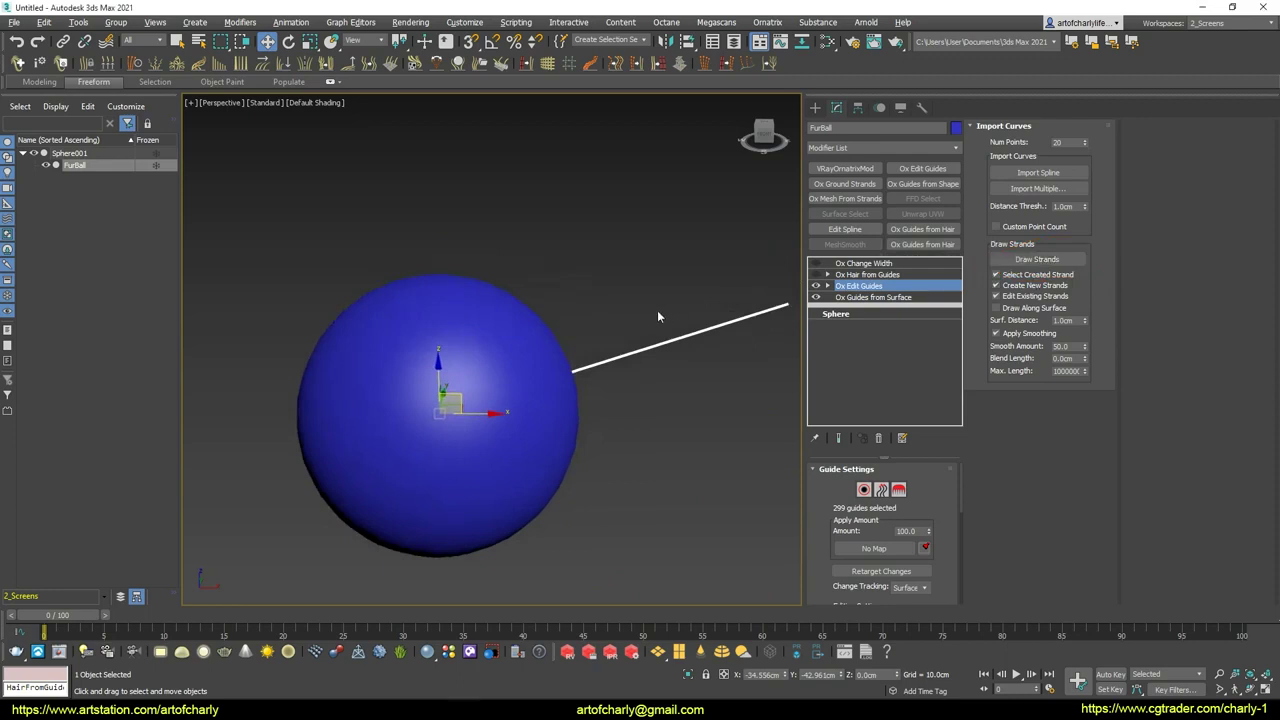
pyautogui.keyDown('alt'); pyautogui.moveTo(597, 379); pyautogui.dragTo(587, 361, button='middle'); pyautogui.keyUp('alt')
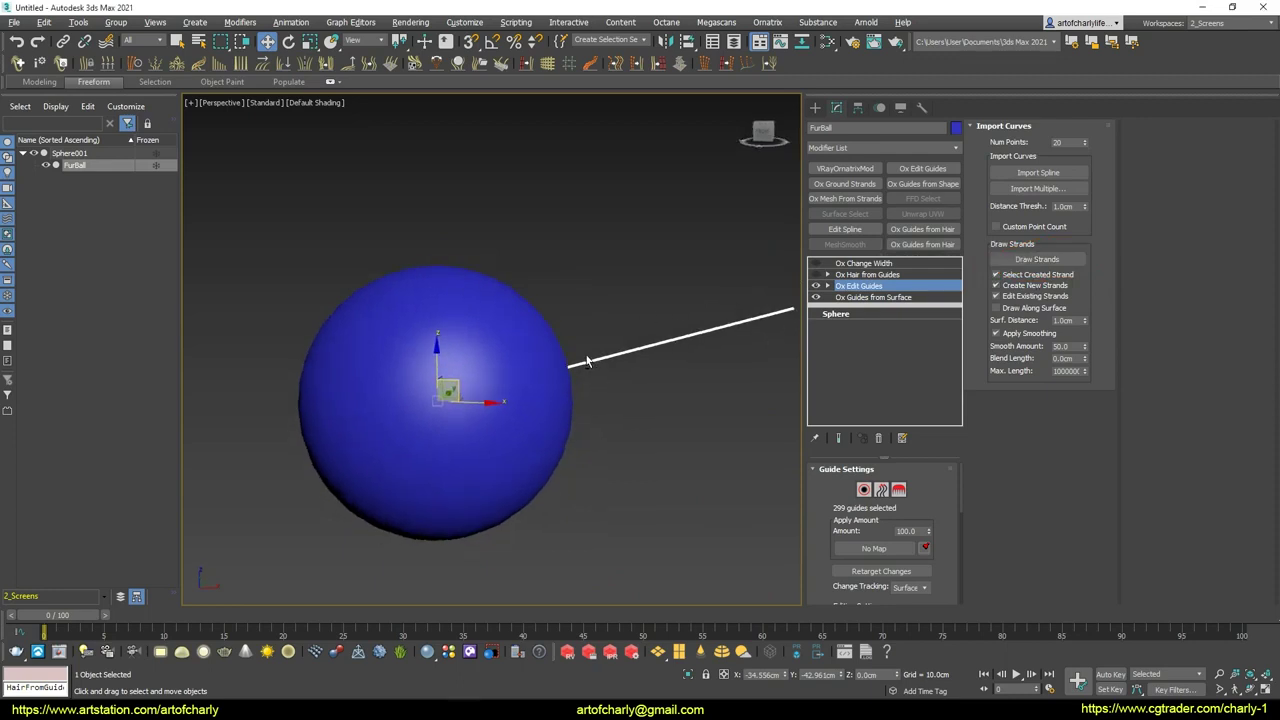
pyautogui.click(1040, 259)
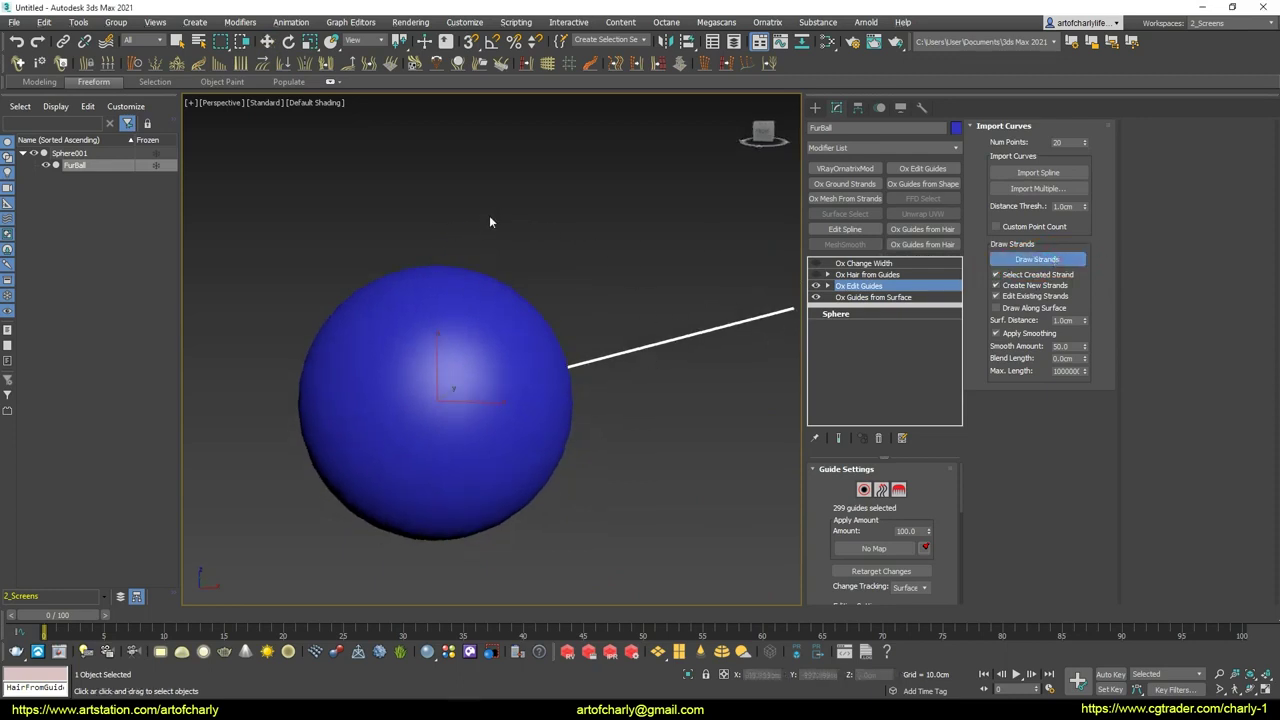
pyautogui.moveTo(562, 237)
pyautogui.mouseDown(button='middle')
pyautogui.moveTo(600, 251)
pyautogui.moveTo(578, 295)
pyautogui.mouseUp(button='middle')
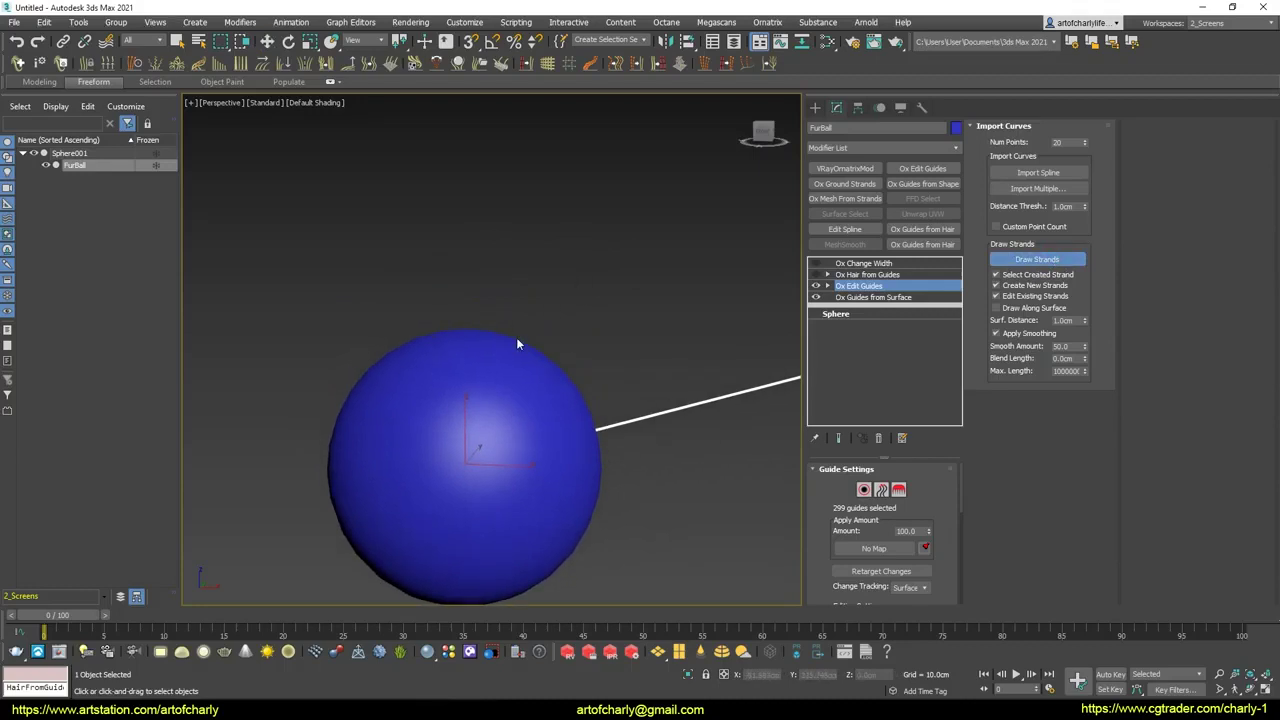
pyautogui.click(1071, 143)
# Draw two curly spiral strands rising from the top of the sphere.
pyautogui.moveTo(447, 352); pyautogui.dragTo(537, 243)
pyautogui.moveTo(463, 179); pyautogui.dragTo(464, 180)
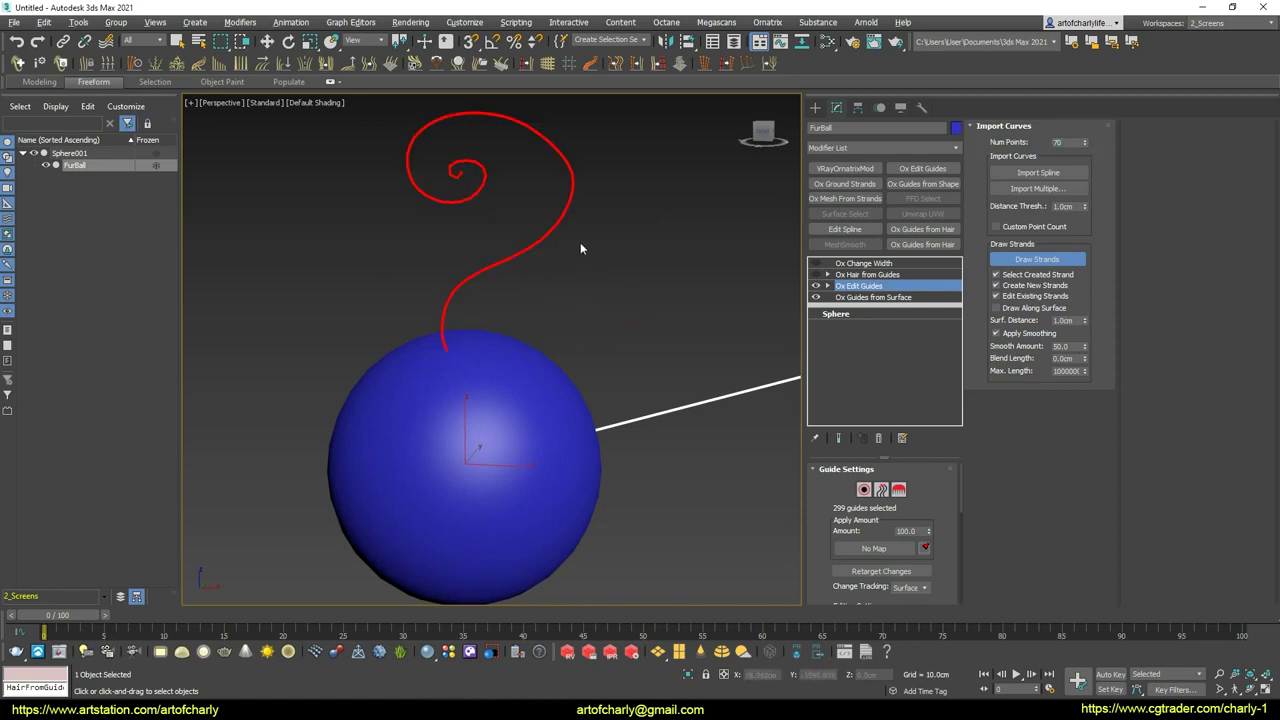
pyautogui.moveTo(580, 248)
pyautogui.keyDown('alt'); pyautogui.mouseDown(button='middle')
pyautogui.moveTo(543, 280)
pyautogui.moveTo(565, 366)
pyautogui.mouseUp(button='middle'); pyautogui.keyUp('alt')
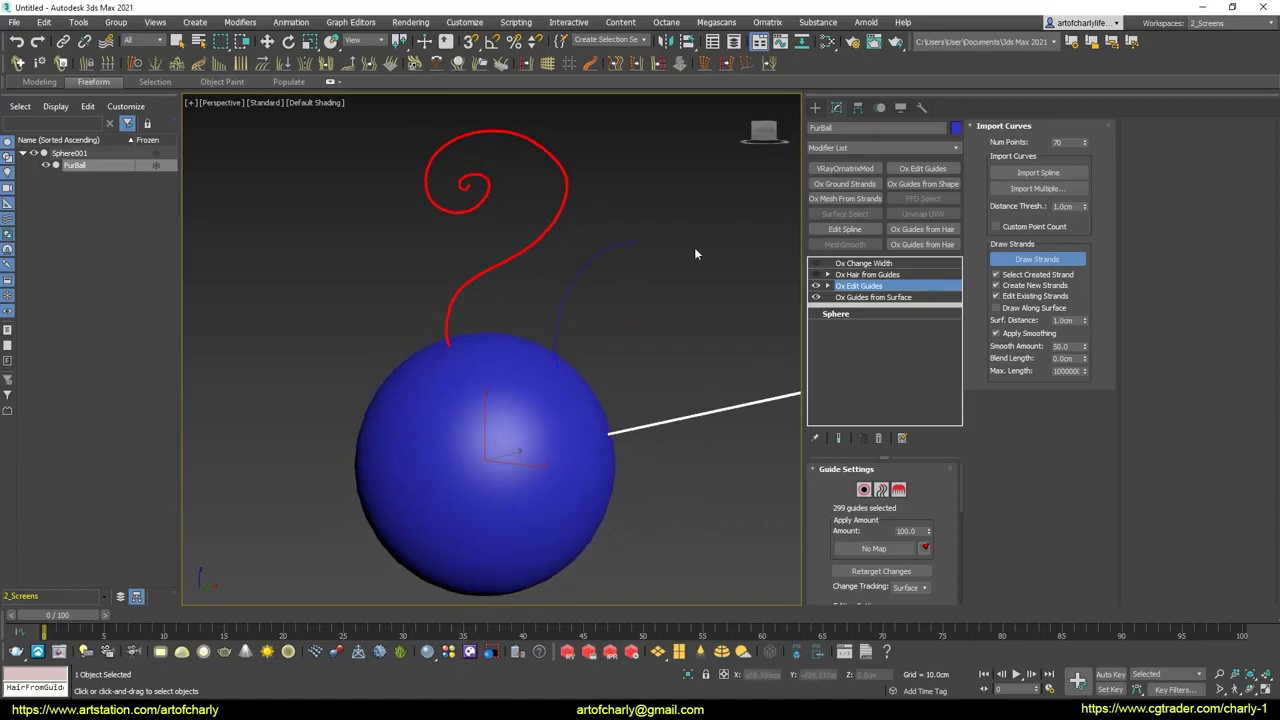
pyautogui.moveTo(662, 297); pyautogui.dragTo(660, 295)
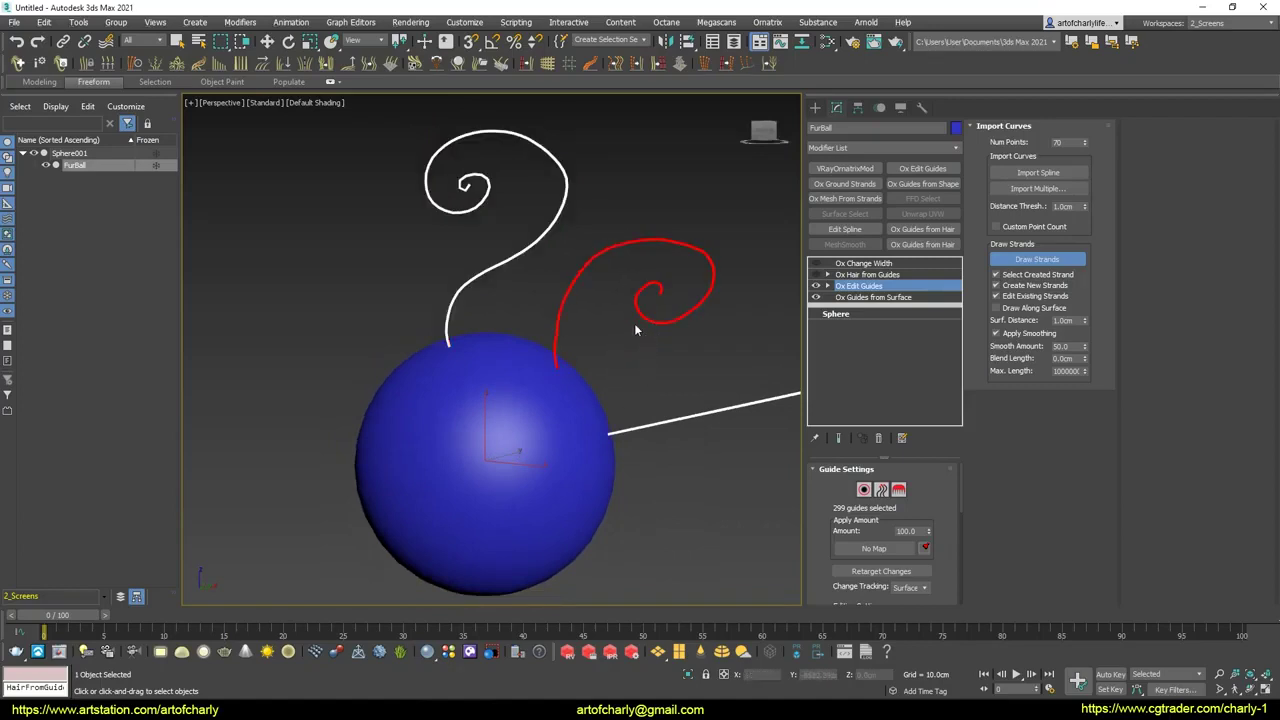
# Exit strand drawing and re-enable Ox Hair from Guides to show the dense hair.
pyautogui.press('w')
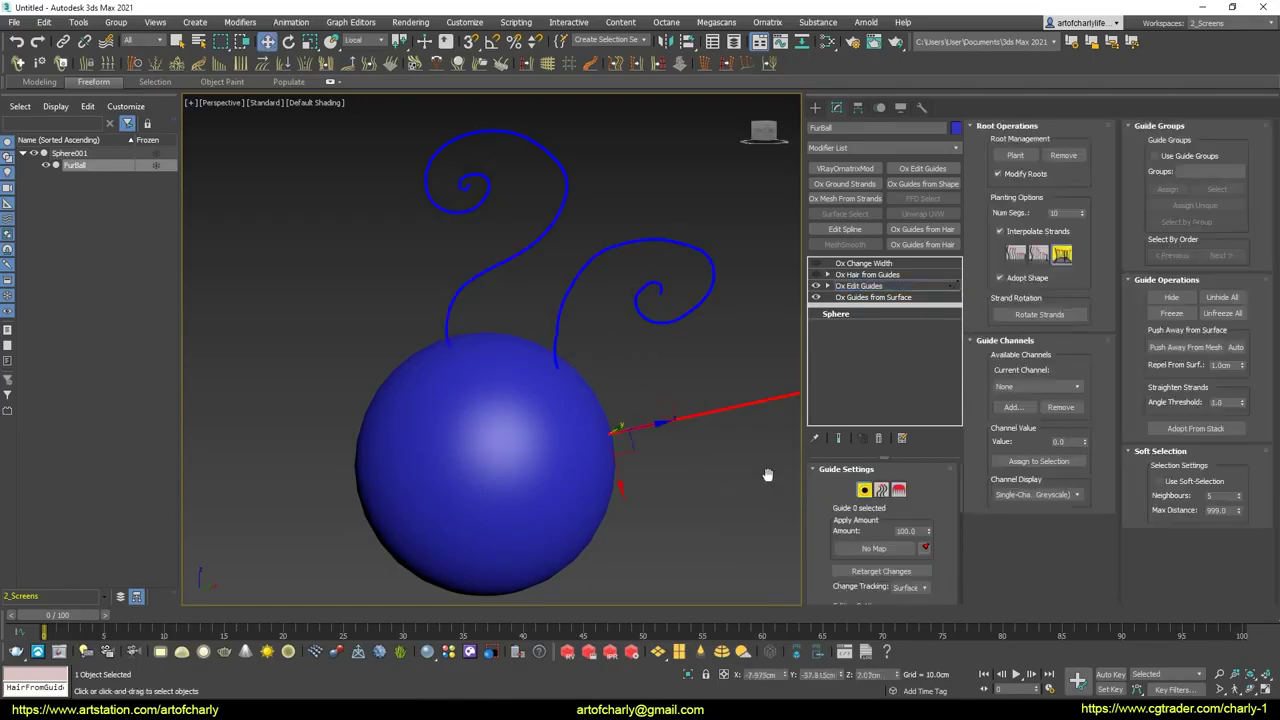
pyautogui.moveTo(661, 405)
pyautogui.keyDown('alt'); pyautogui.mouseDown(button='middle')
pyautogui.moveTo(580, 486)
pyautogui.moveTo(661, 475)
pyautogui.mouseUp(button='middle'); pyautogui.keyUp('alt')
pyautogui.click(661, 475)
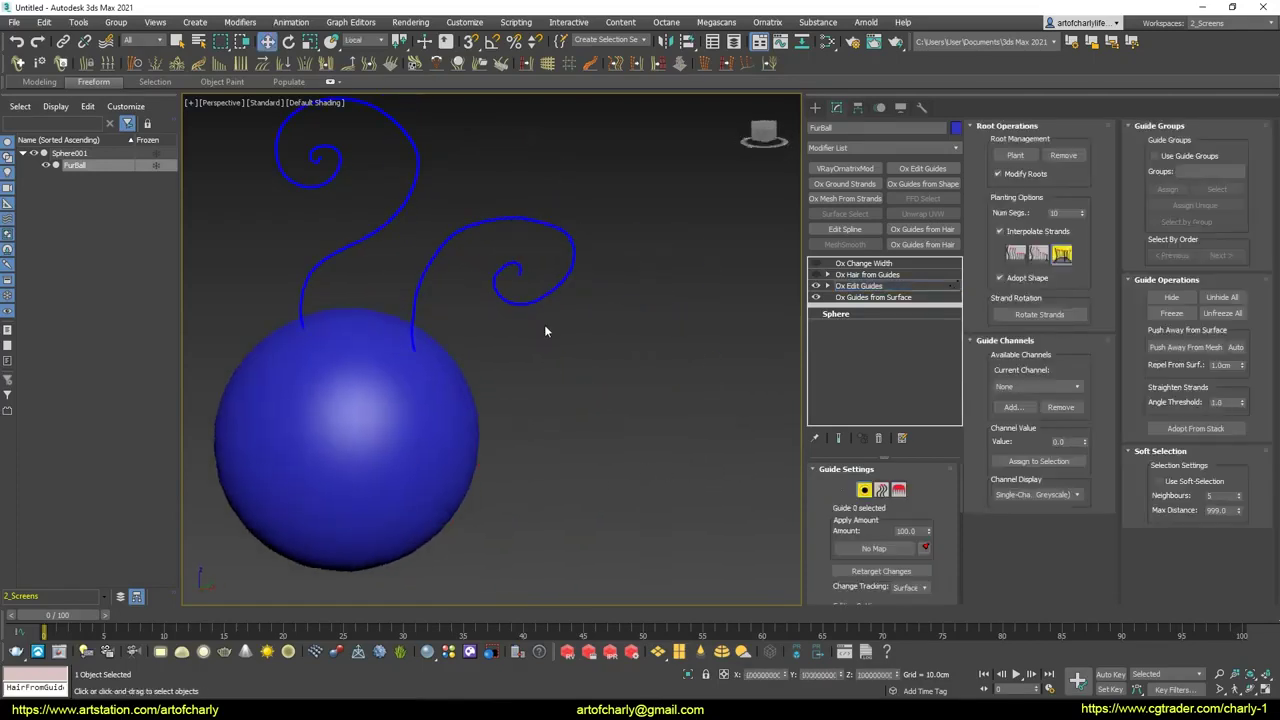
pyautogui.moveTo(544, 324); pyautogui.dragTo(650, 345, button='middle')
pyautogui.click(882, 276)
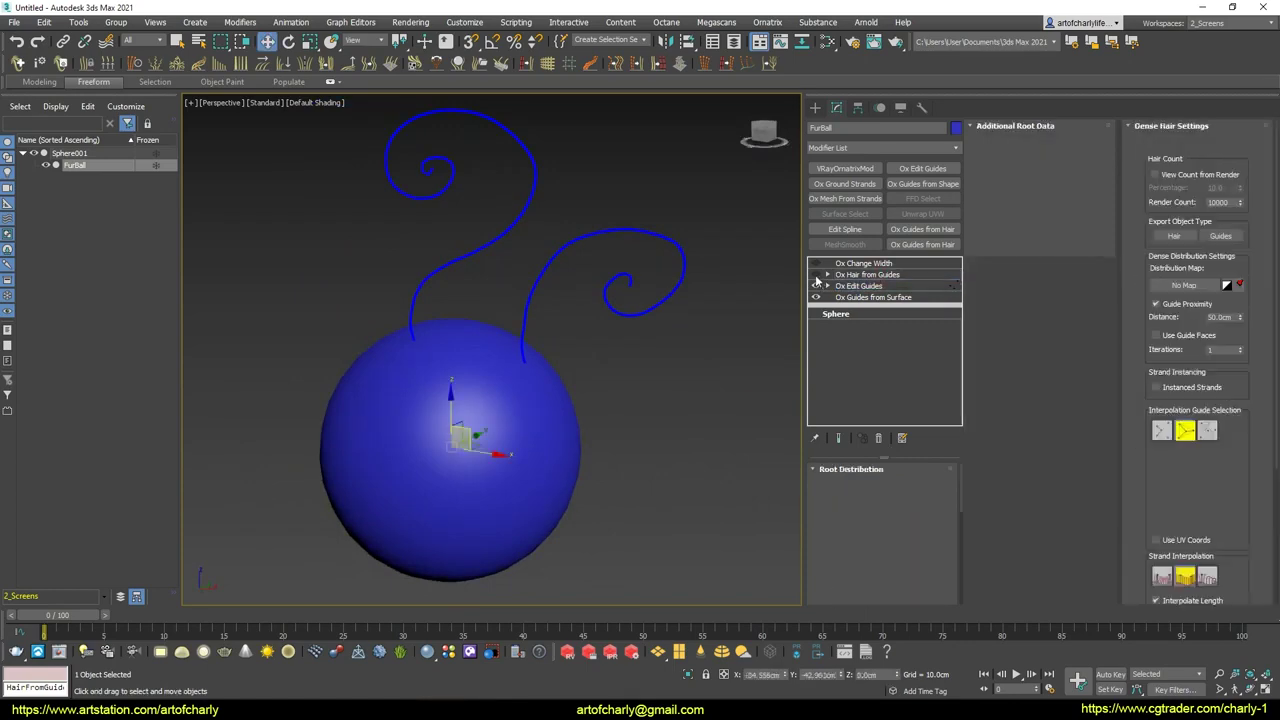
pyautogui.keyDown('alt'); pyautogui.moveTo(512, 377); pyautogui.dragTo(665, 300, button='middle'); pyautogui.keyUp('alt')
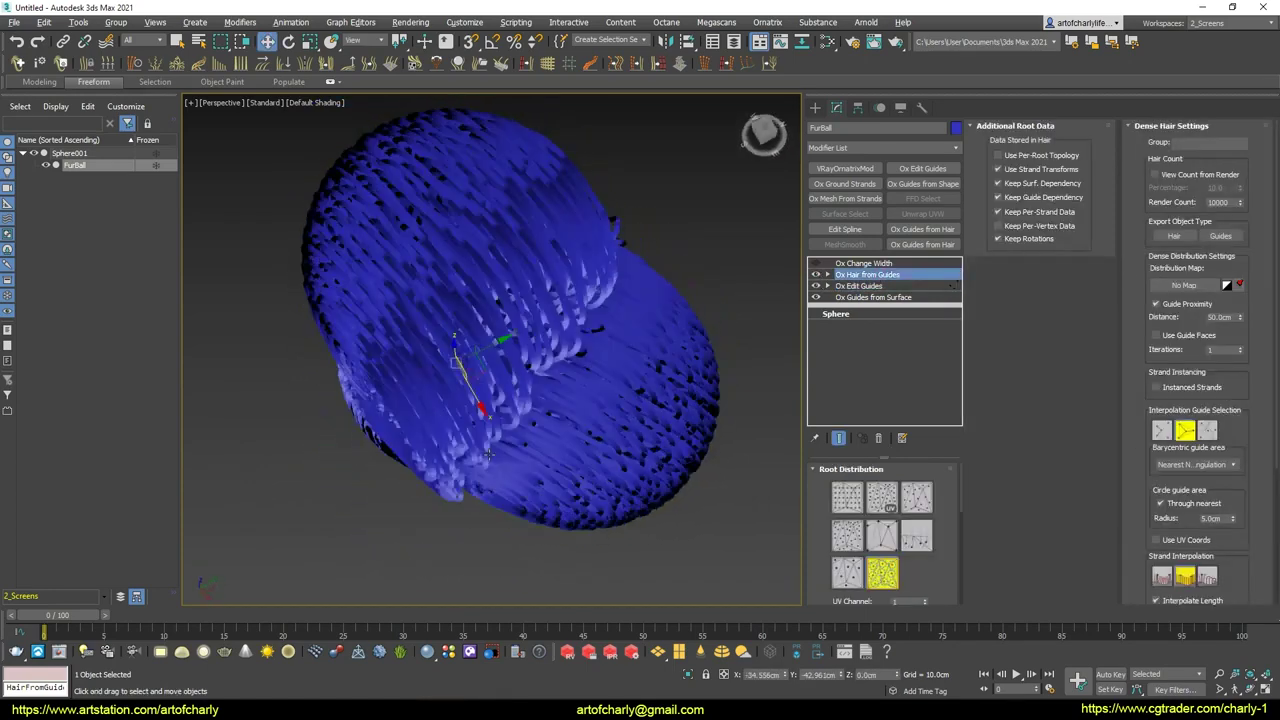
# Set the FurBall object colour to green.
pyautogui.click(956, 128)
pyautogui.click(614, 343)
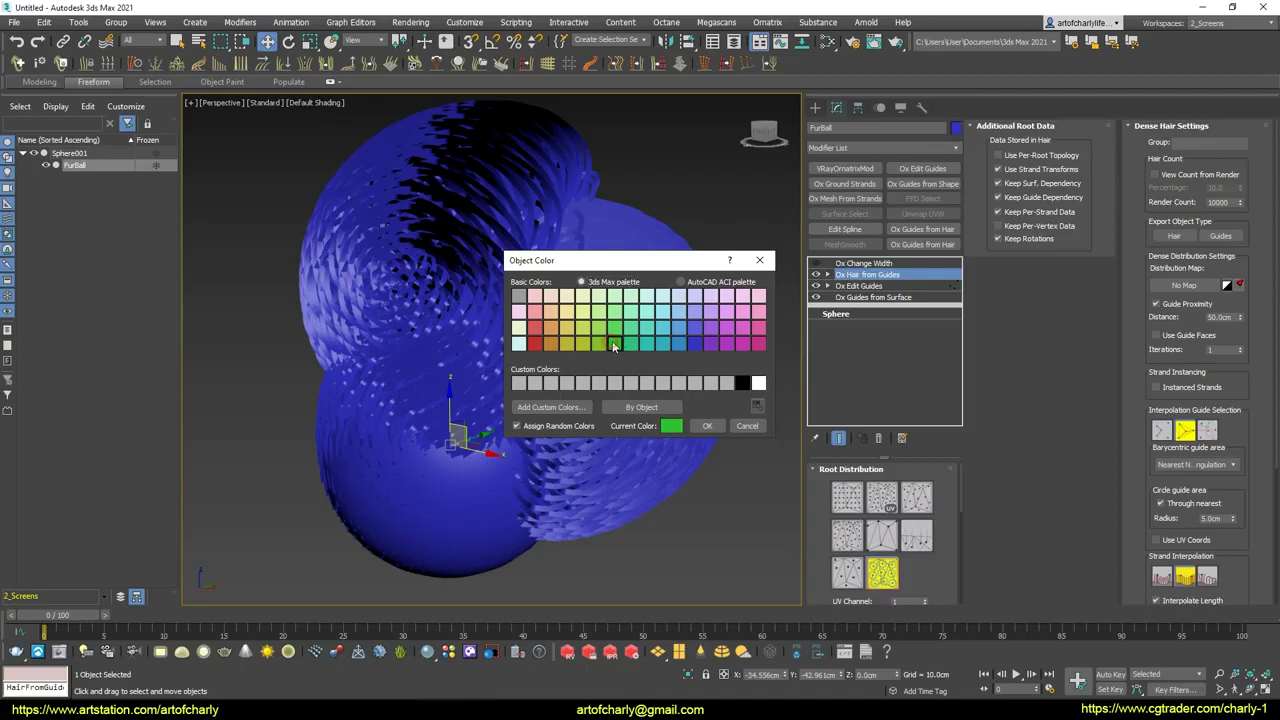
pyautogui.click(707, 425)
pyautogui.keyDown('alt'); pyautogui.moveTo(545, 378); pyautogui.dragTo(927, 278, button='middle'); pyautogui.keyUp('alt')
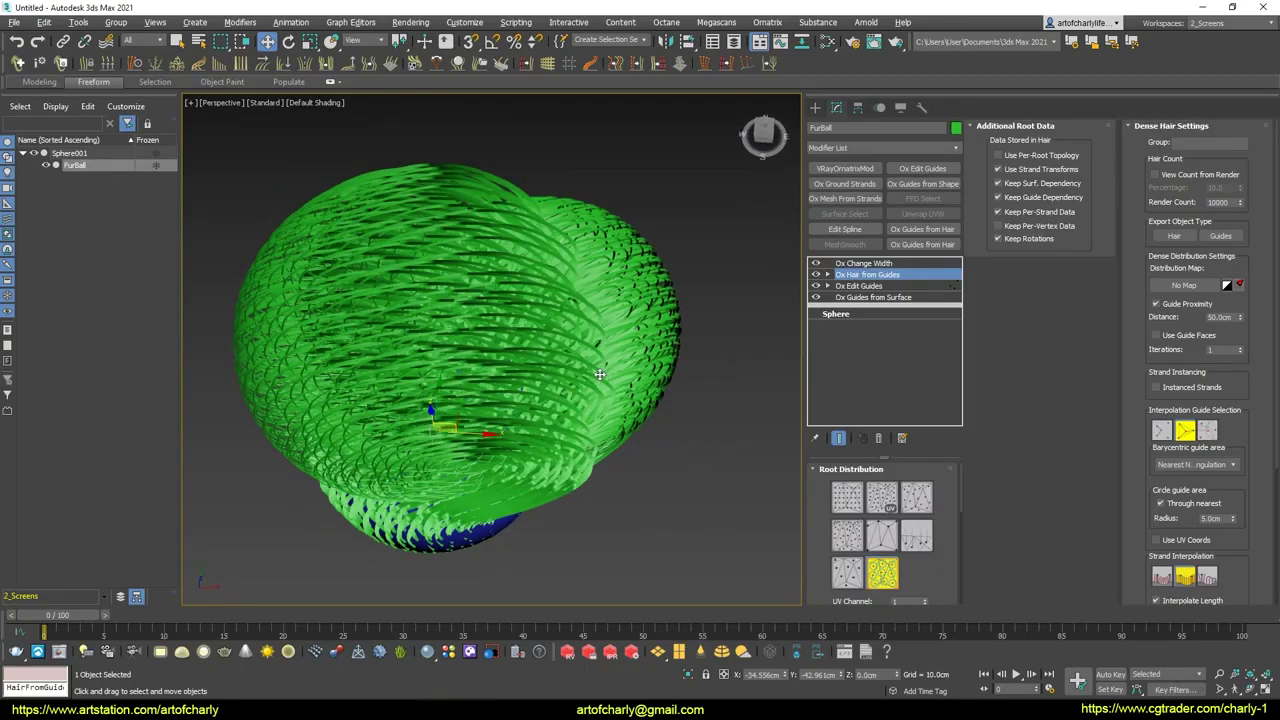
# Turn on View Count from Render (100%) and lower Ox Change Width's Width to 0.12cm.
pyautogui.click(875, 264)
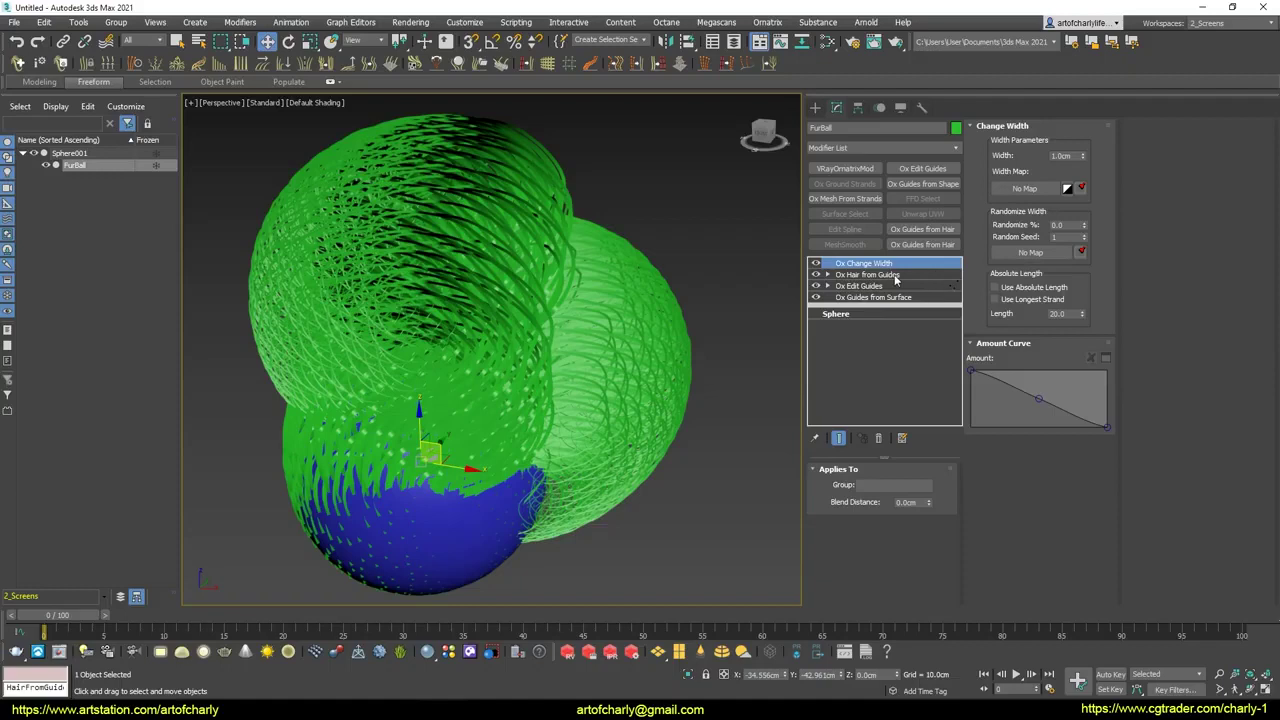
pyautogui.click(890, 276)
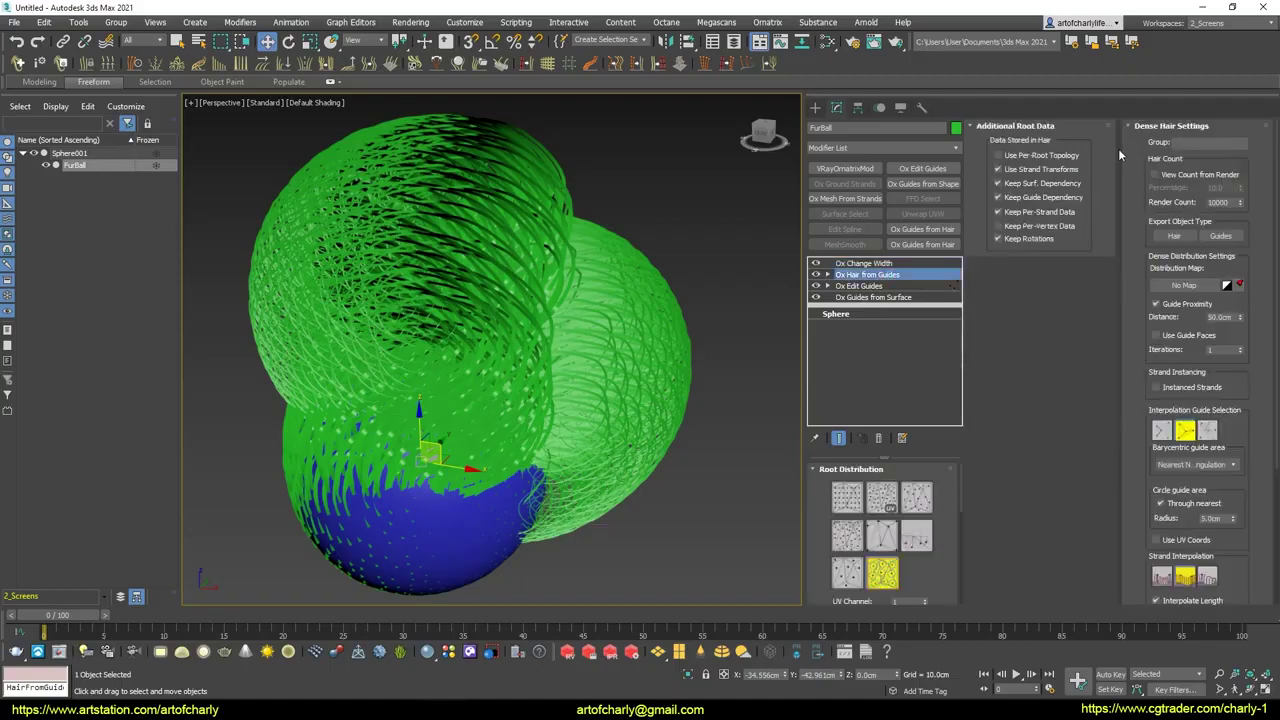
pyautogui.click(1178, 175)
pyautogui.click(864, 264)
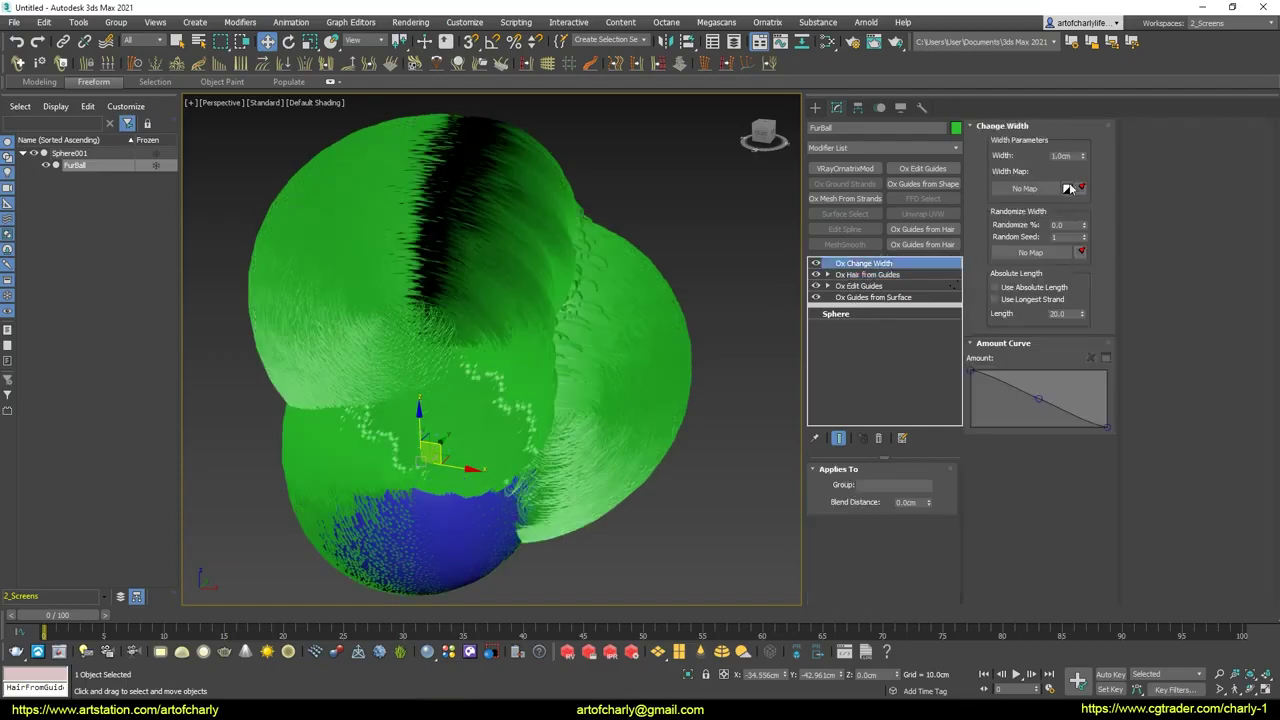
pyautogui.moveTo(1084, 160)
pyautogui.mouseDown()
pyautogui.moveTo(1079, 207)
pyautogui.moveTo(1060, 228)
pyautogui.mouseUp()
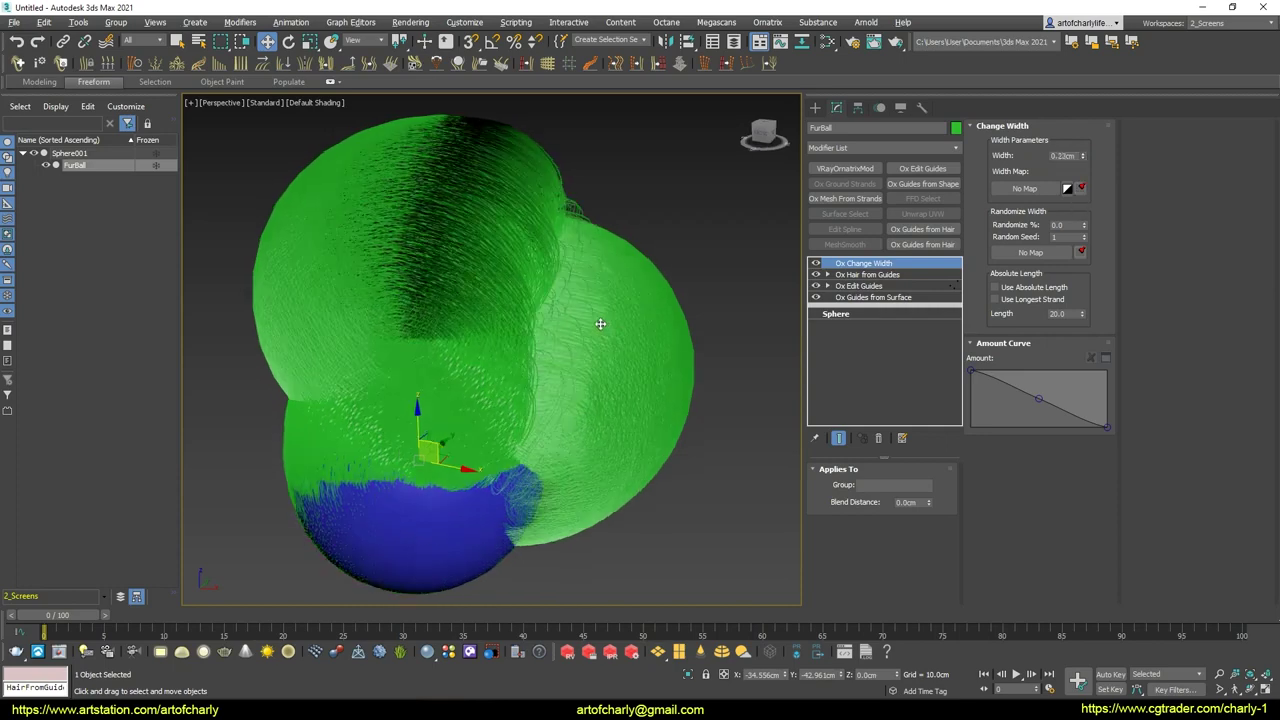
pyautogui.click(879, 275)
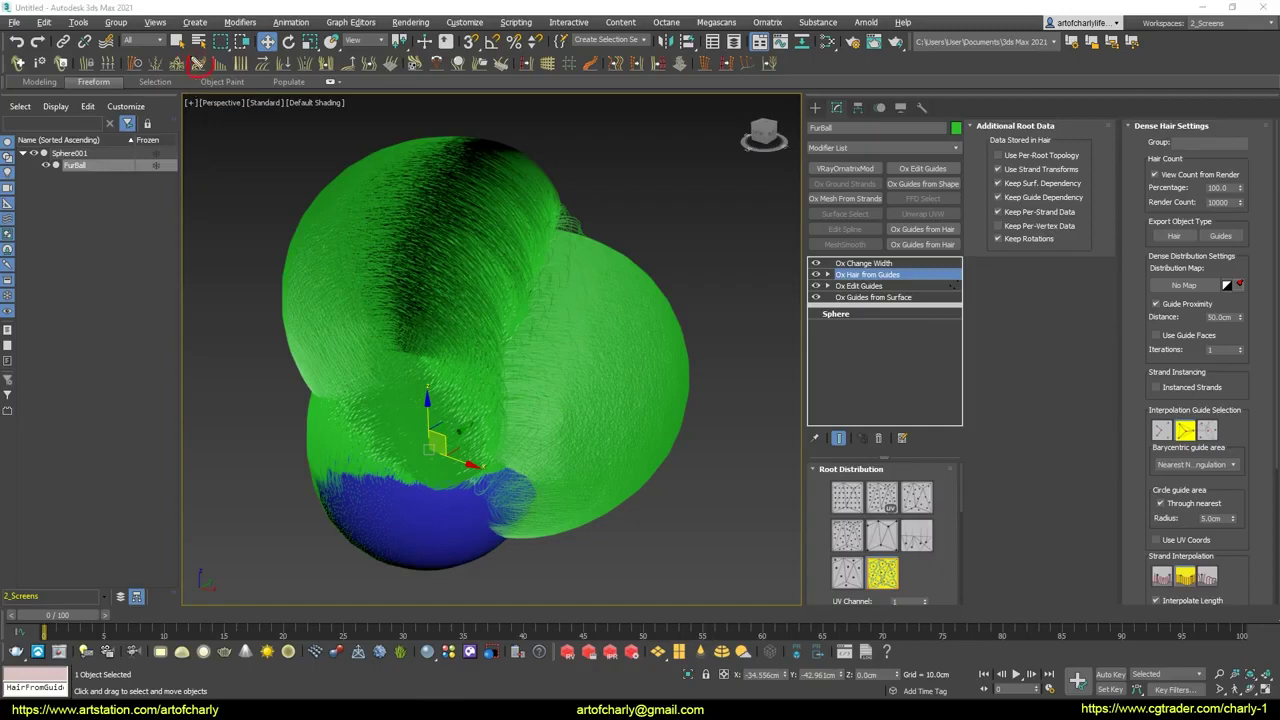
# Add an Ox Clump modifier and create clumps from the guides.
pyautogui.click(197, 63)
pyautogui.click(870, 274)
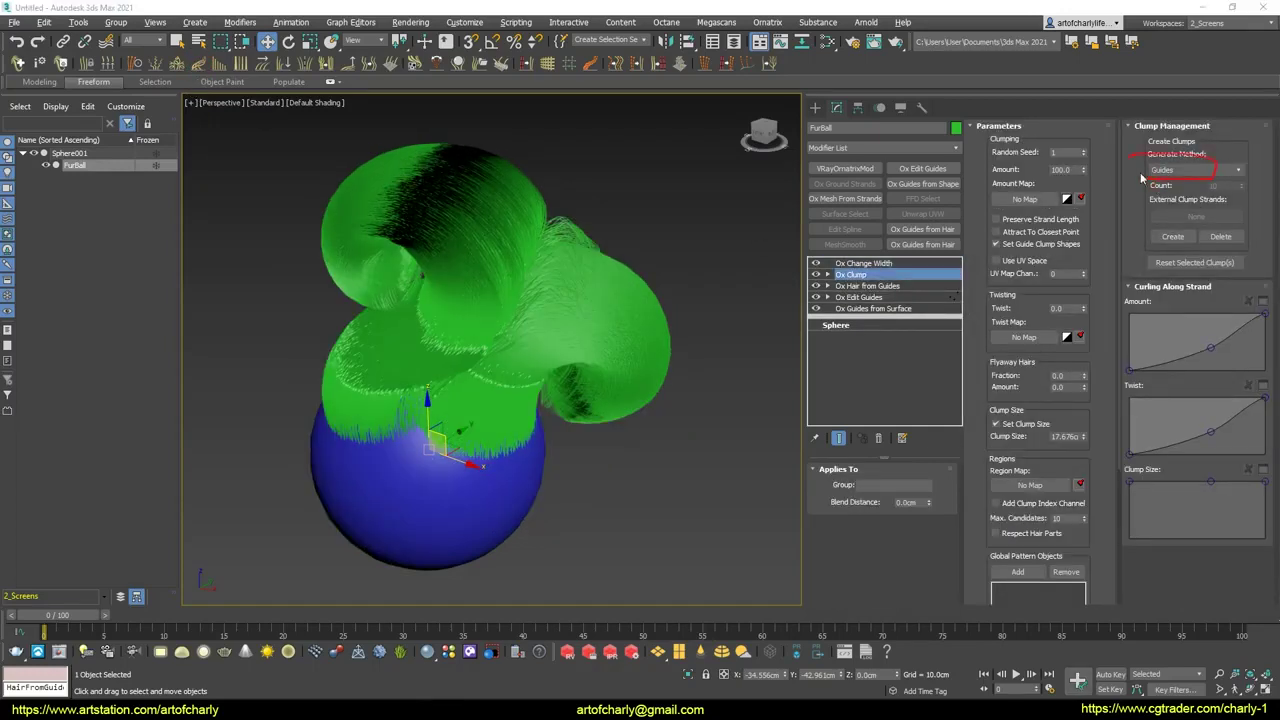
pyautogui.click(1173, 238)
# Enable Set Clump Size, taper the Clump Size curve toward the tips, and lower Clump Size to about 11.
pyautogui.click(996, 425)
pyautogui.moveTo(1265, 483); pyautogui.dragTo(1274, 544)
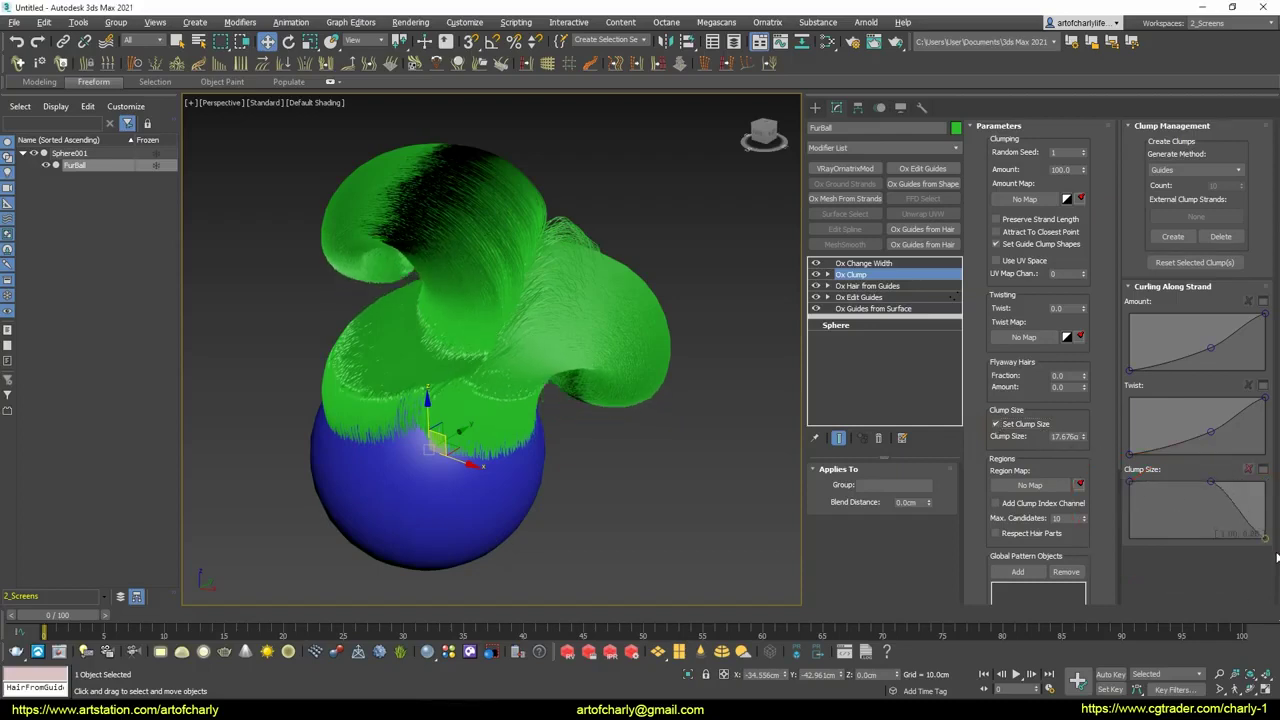
pyautogui.moveTo(1211, 483); pyautogui.dragTo(1183, 519)
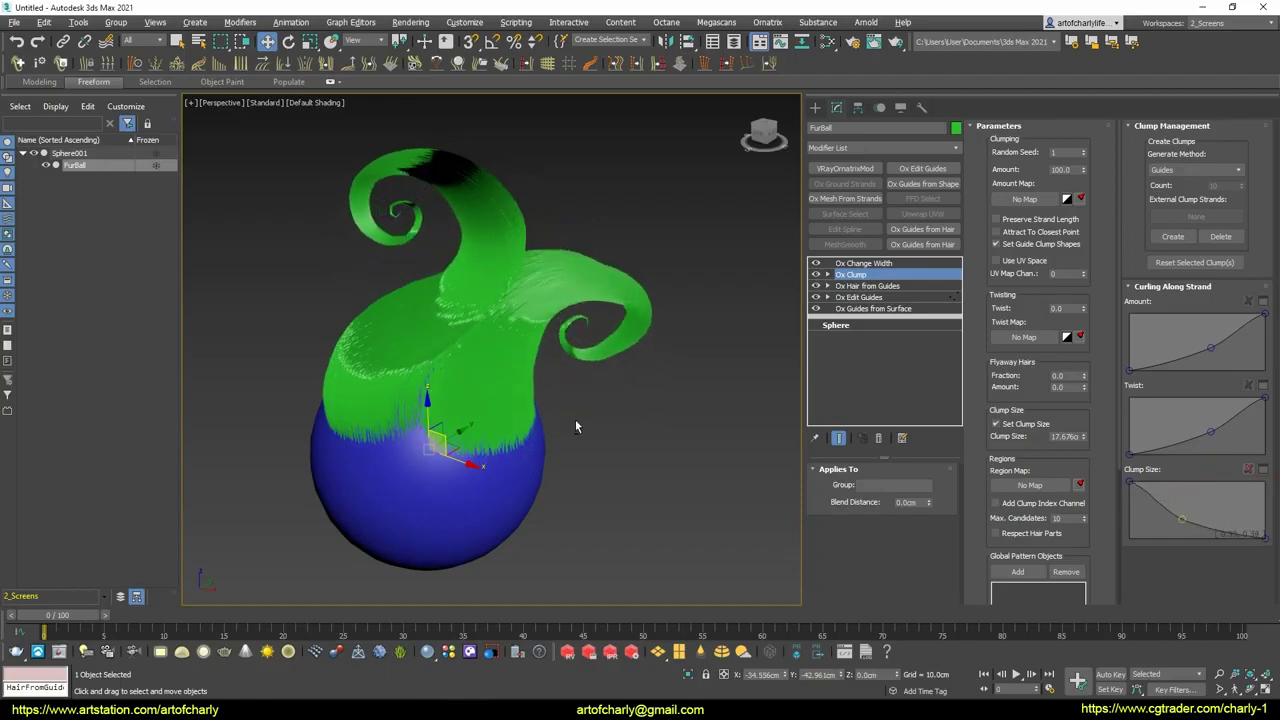
pyautogui.moveTo(575, 419)
pyautogui.keyDown('alt'); pyautogui.mouseDown(button='middle')
pyautogui.moveTo(611, 401)
pyautogui.moveTo(605, 426)
pyautogui.moveTo(585, 382)
pyautogui.mouseUp(button='middle'); pyautogui.keyUp('alt')
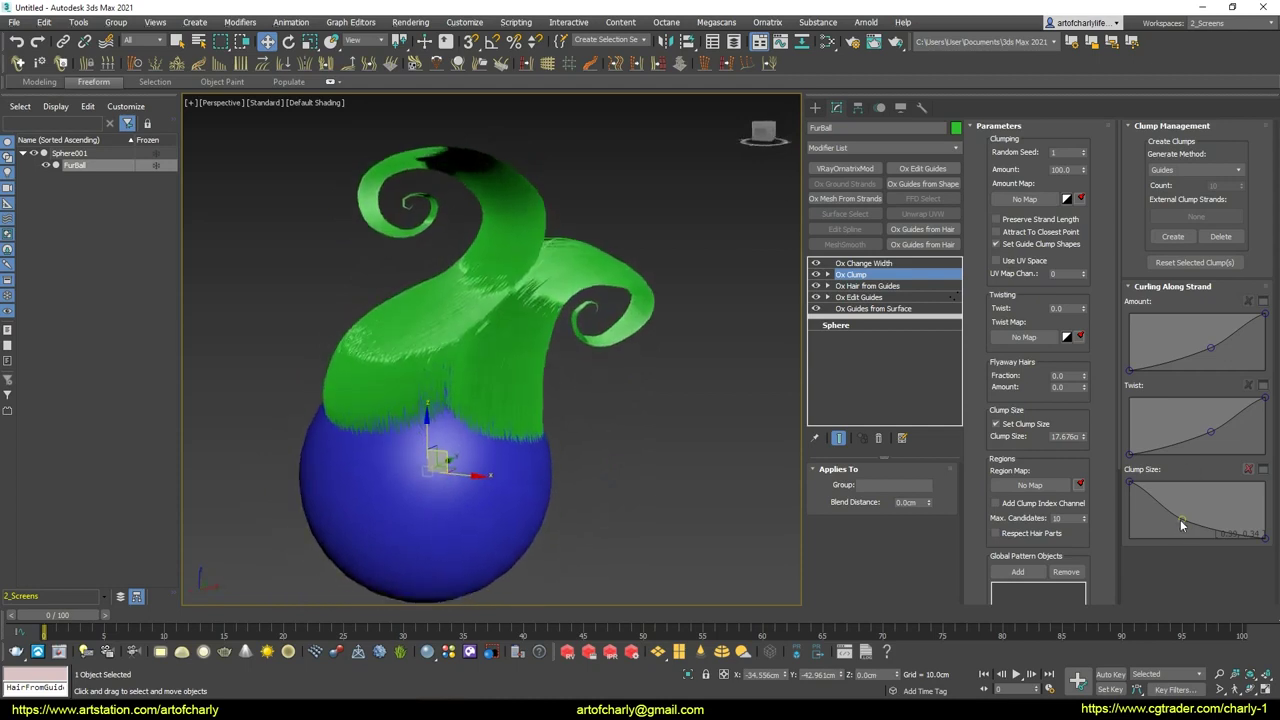
pyautogui.moveTo(1180, 519); pyautogui.dragTo(1168, 520)
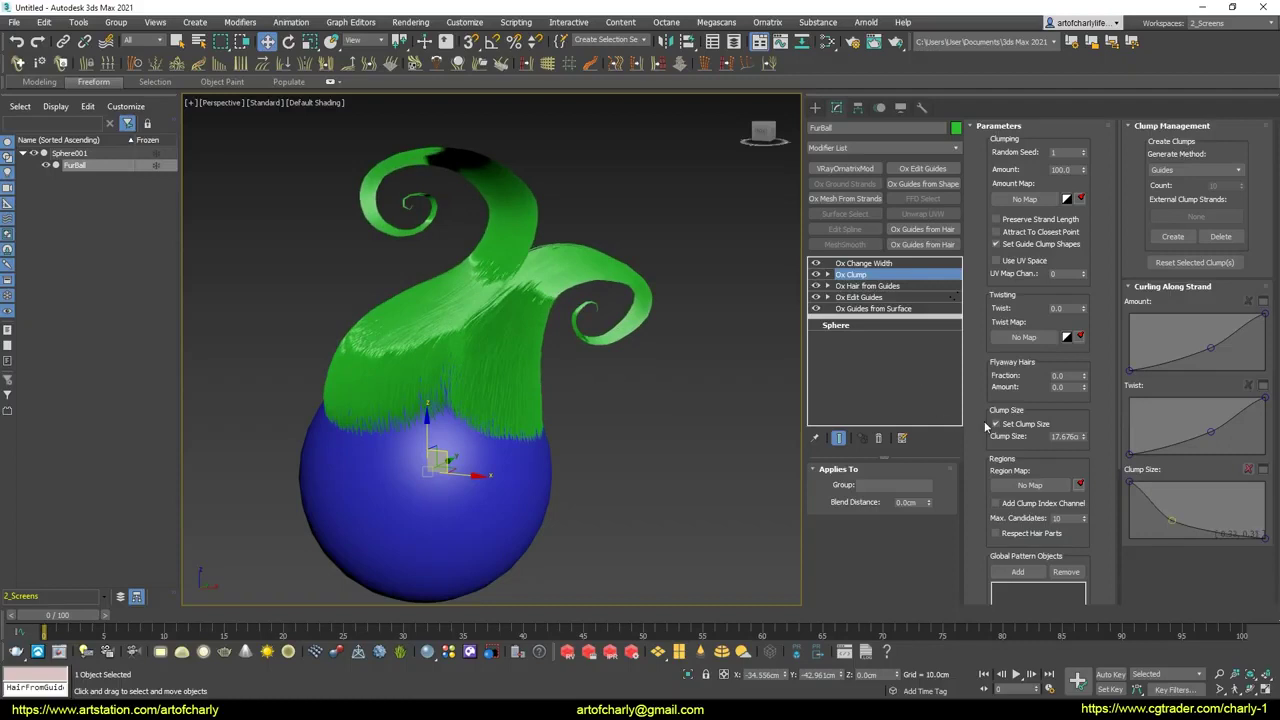
pyautogui.moveTo(1086, 441)
pyautogui.mouseDown()
pyautogui.moveTo(1088, 469)
pyautogui.moveTo(1086, 457)
pyautogui.mouseUp()
# Reduce Ox Change Width's Width to 0.07cm for finer strands.
pyautogui.moveTo(440, 289)
pyautogui.keyDown('alt'); pyautogui.mouseDown(button='middle')
pyautogui.moveTo(394, 377)
pyautogui.moveTo(233, 342)
pyautogui.moveTo(457, 300)
pyautogui.moveTo(443, 286)
pyautogui.moveTo(457, 300)
pyautogui.moveTo(240, 334)
pyautogui.moveTo(297, 314)
pyautogui.moveTo(449, 297)
pyautogui.mouseUp(button='middle'); pyautogui.keyUp('alt')
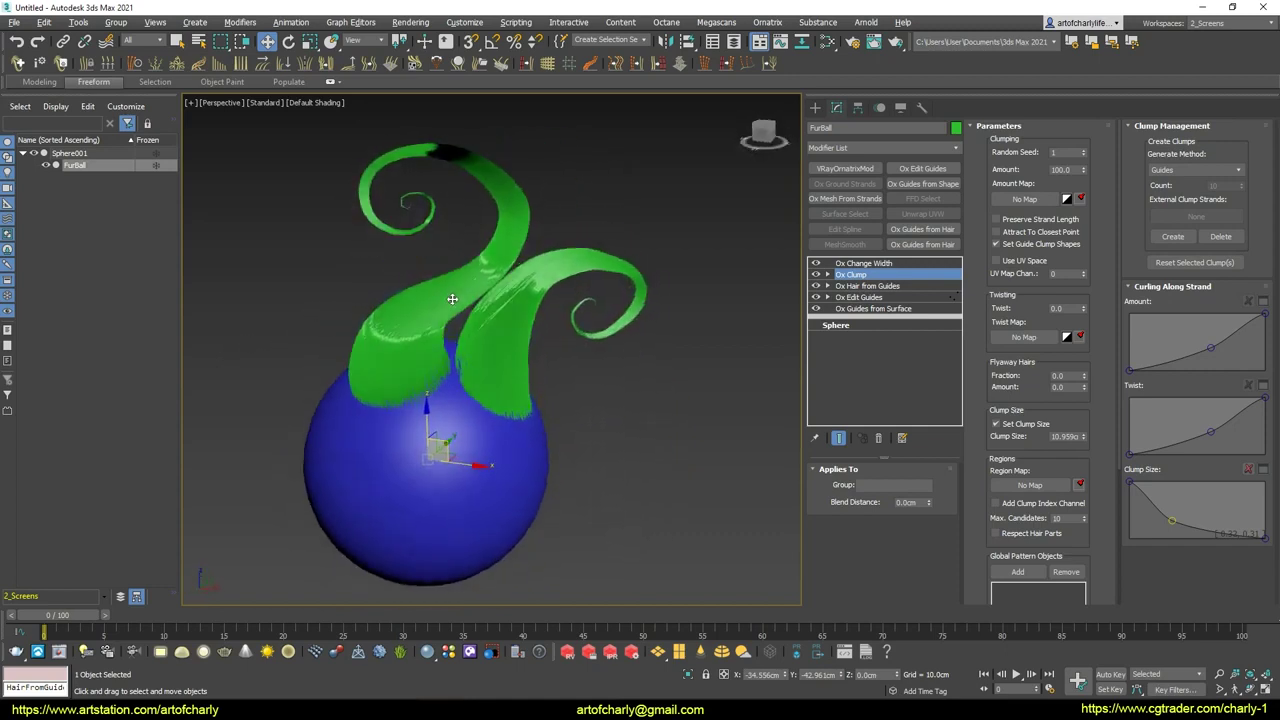
pyautogui.click(877, 263)
pyautogui.moveTo(1087, 173); pyautogui.dragTo(1086, 168)
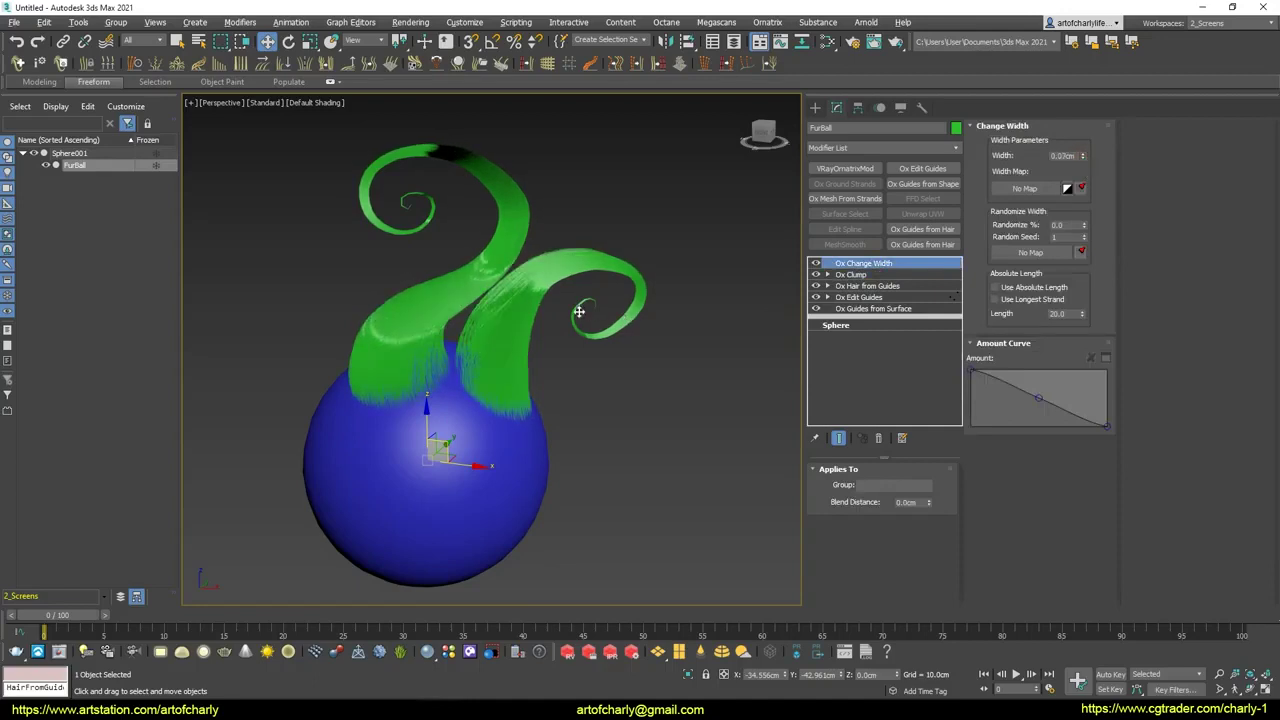
pyautogui.moveTo(578, 311)
pyautogui.keyDown('alt'); pyautogui.mouseDown(button='middle')
pyautogui.moveTo(457, 312)
pyautogui.moveTo(600, 288)
pyautogui.moveTo(617, 326)
pyautogui.moveTo(617, 386)
pyautogui.moveTo(623, 294)
pyautogui.moveTo(550, 288)
pyautogui.moveTo(658, 387)
pyautogui.mouseUp(button='middle'); pyautogui.keyUp('alt')
# Show the guide curves from Ox Hair from Guides and select them for editing.
pyautogui.click(876, 286)
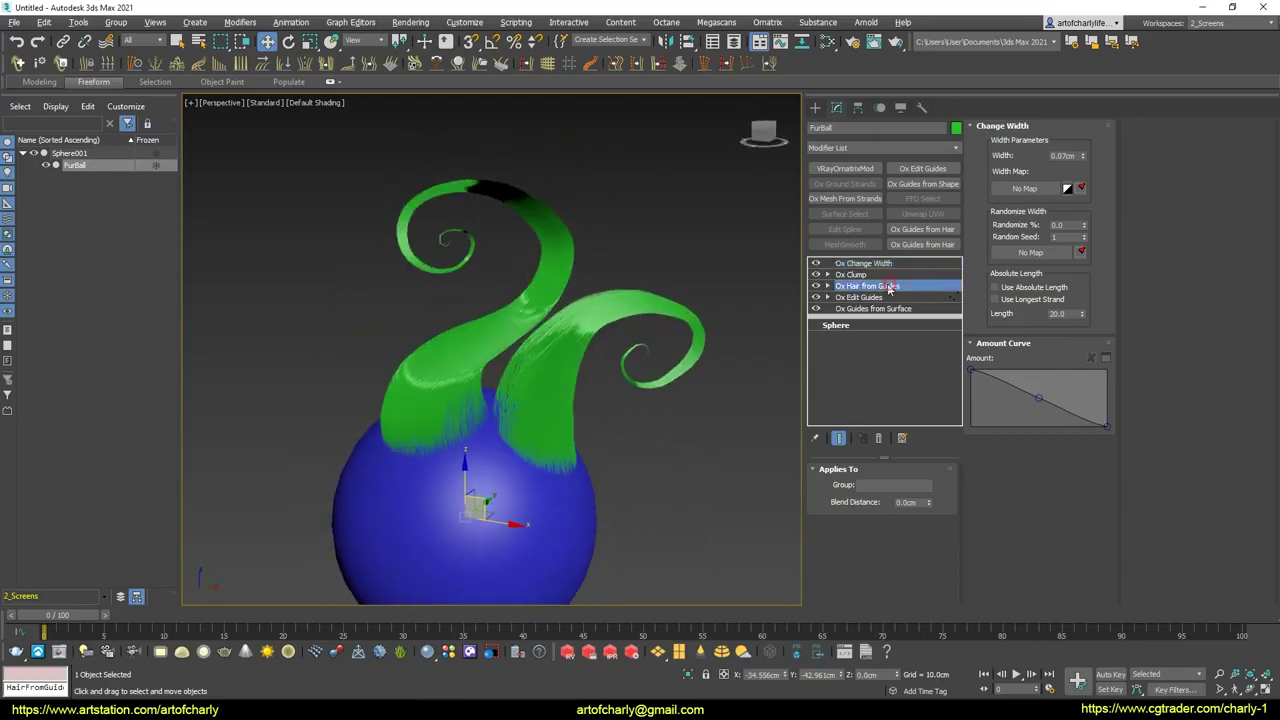
pyautogui.click(876, 298)
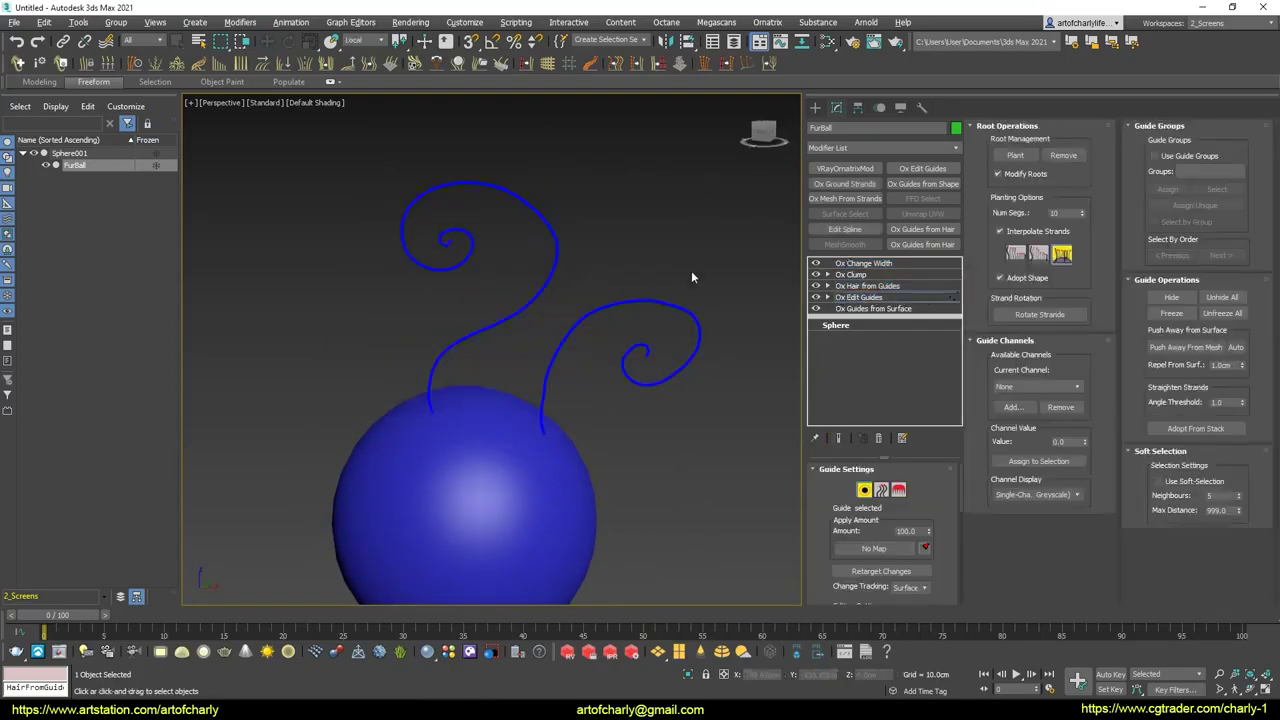
pyautogui.keyDown('alt'); pyautogui.moveTo(640, 322); pyautogui.dragTo(660, 305, button='middle'); pyautogui.keyUp('alt')
pyautogui.click(865, 491)
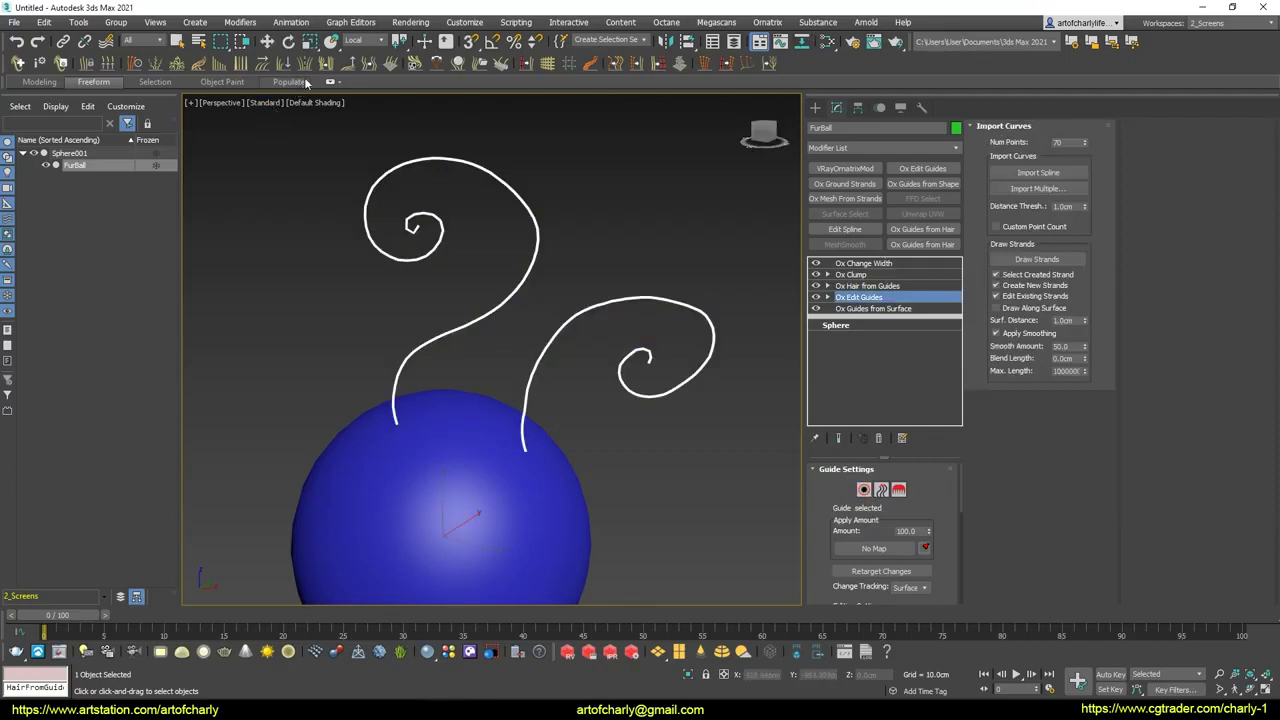
# Add Ox Strand Detail with Smoothing Amount 1.0, 50 viewport segments and 32 smoothing points.
pyautogui.click(367, 64)
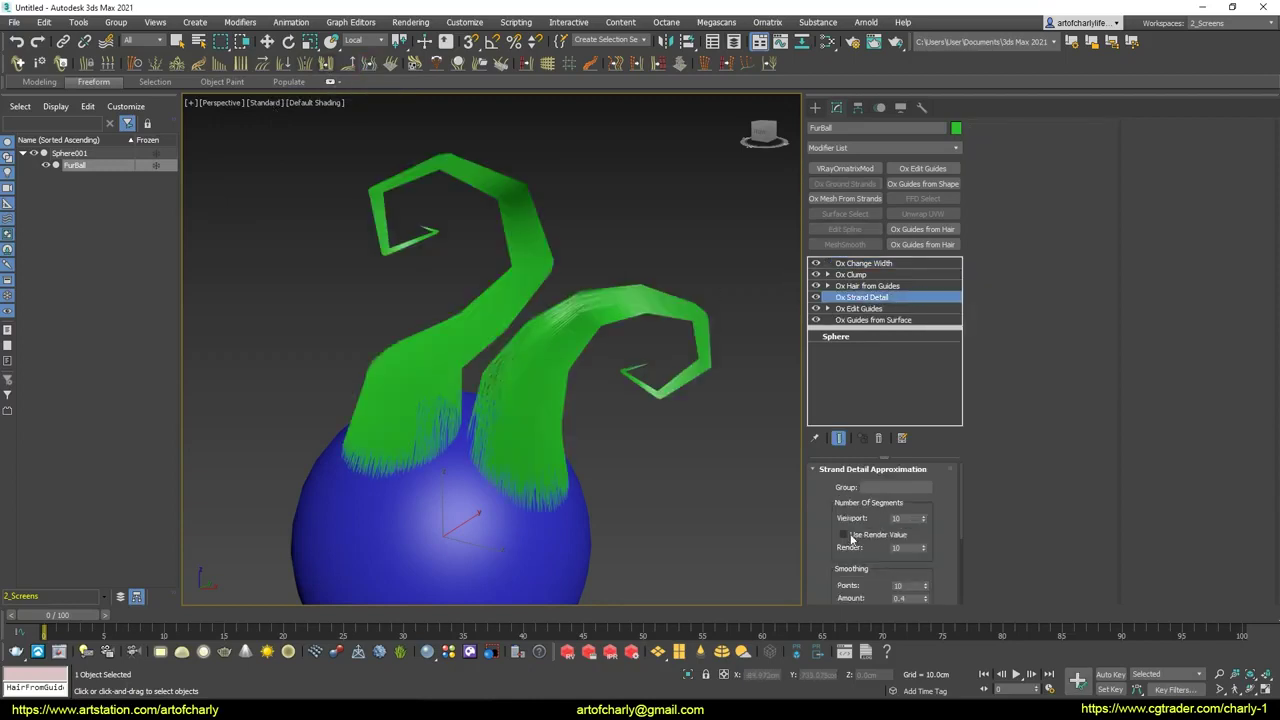
pyautogui.scroll(-2, 830, 547)
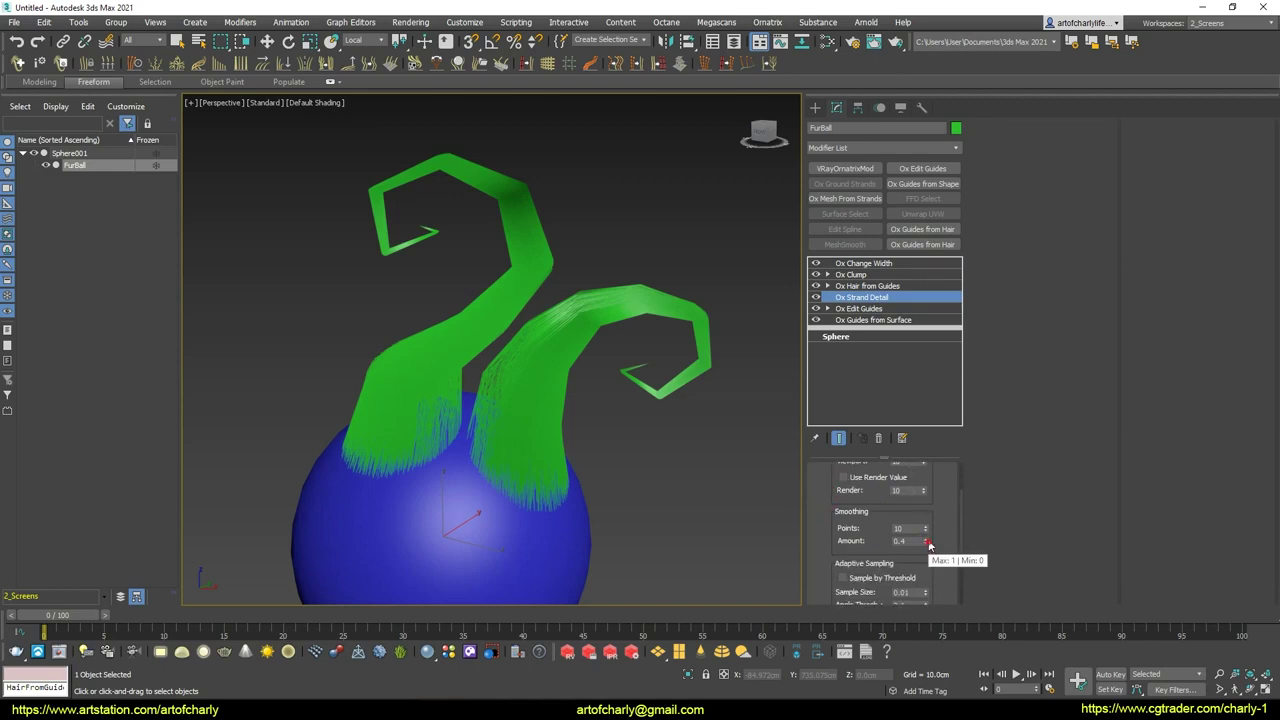
pyautogui.moveTo(926, 542); pyautogui.dragTo(925, 430)
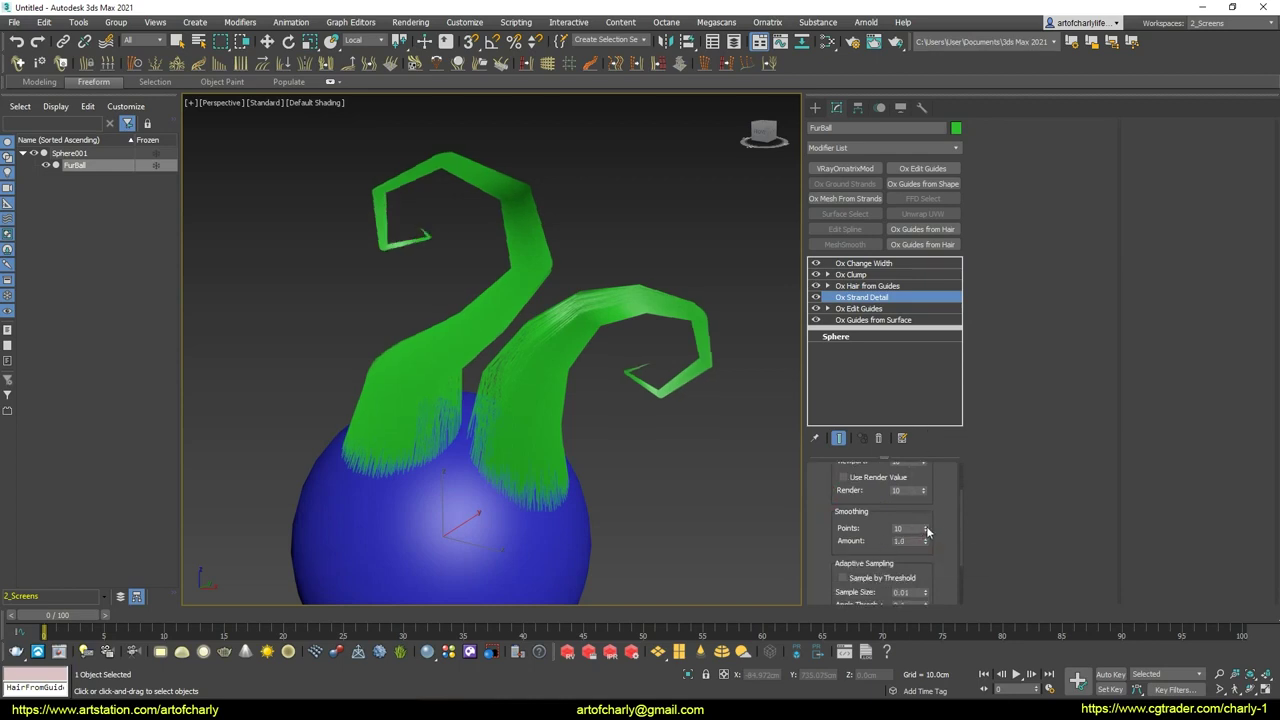
pyautogui.moveTo(926, 531); pyautogui.dragTo(929, 535)
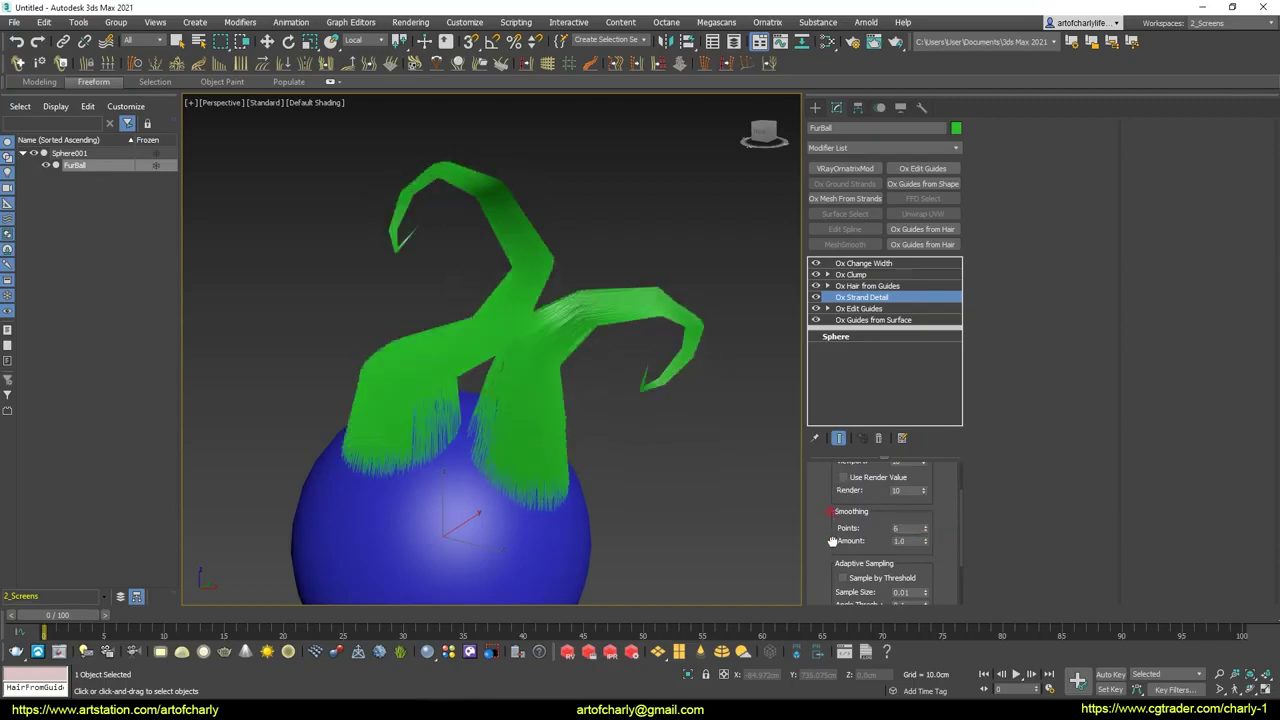
pyautogui.scroll(2, 832, 541)
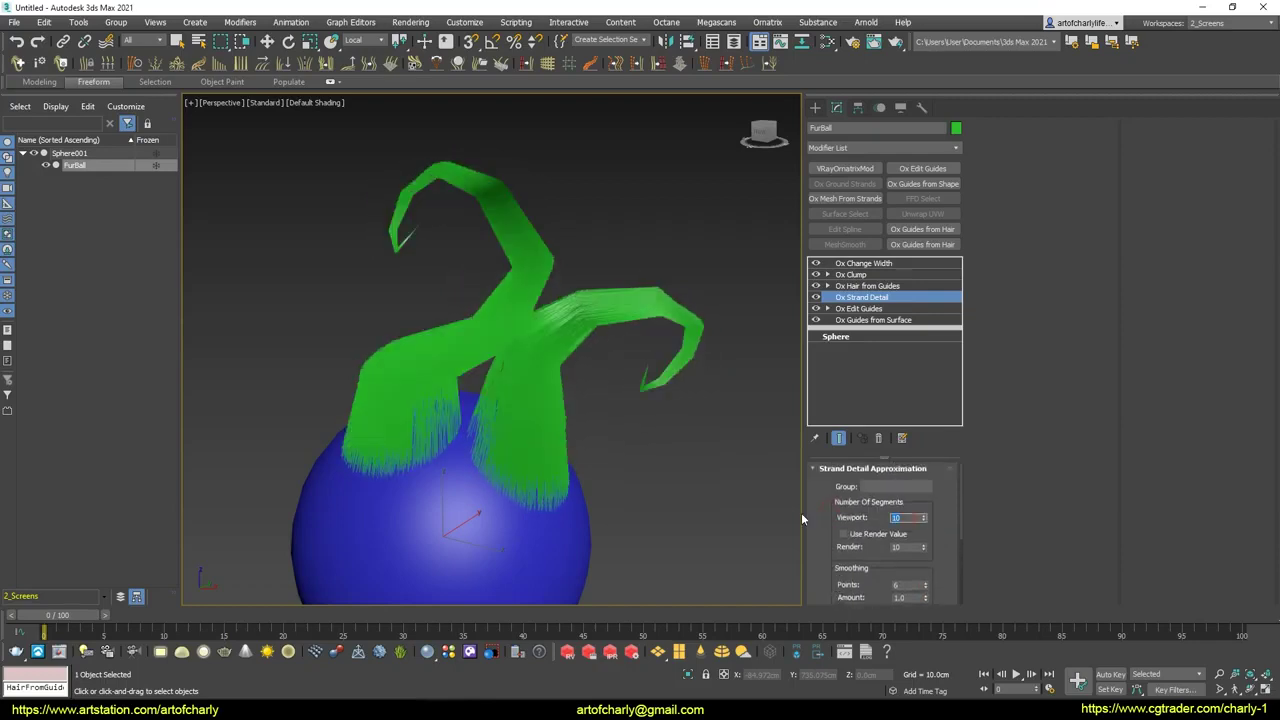
pyautogui.write('50')
pyautogui.press('Return')
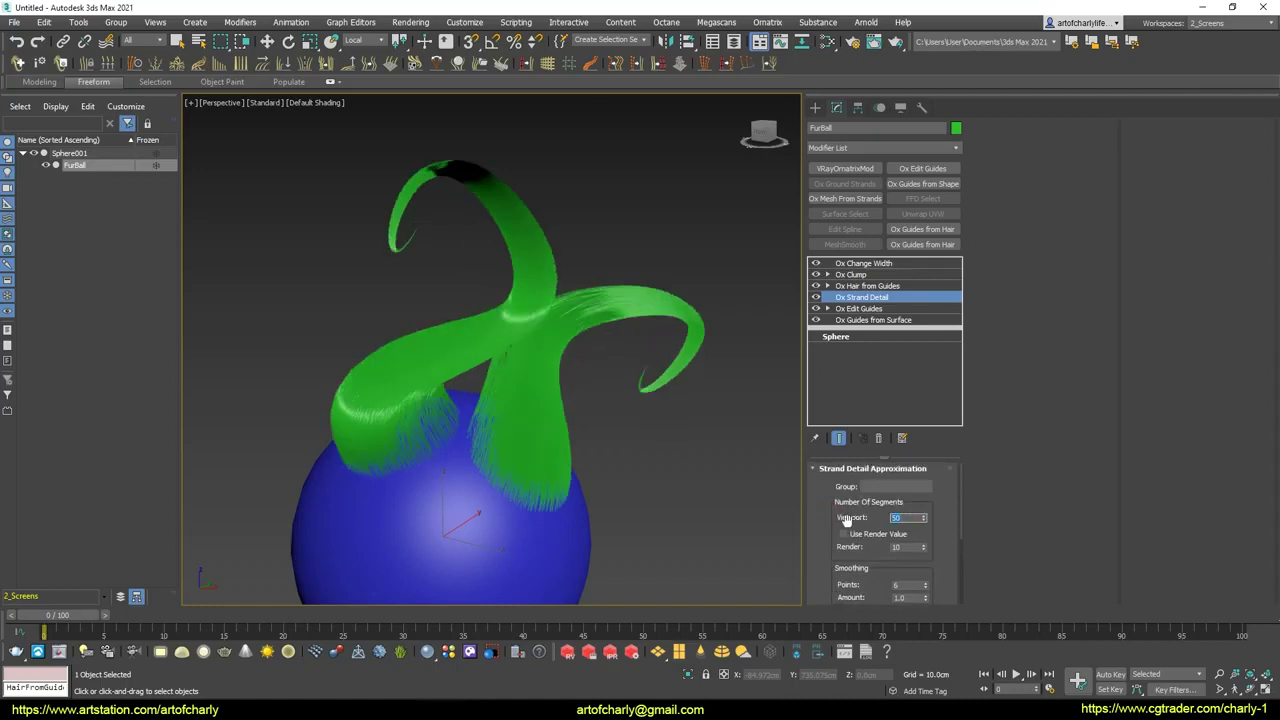
pyautogui.moveTo(846, 518); pyautogui.dragTo(825, 472)
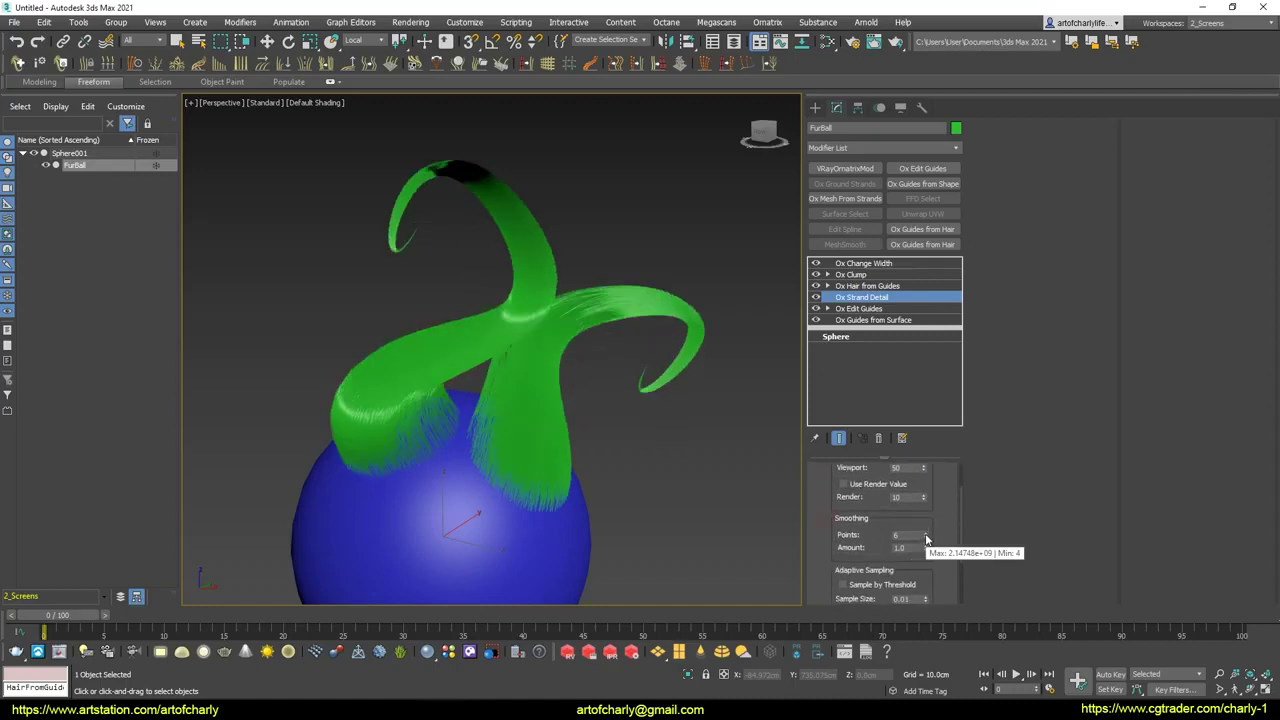
pyautogui.moveTo(926, 537); pyautogui.dragTo(925, 518)
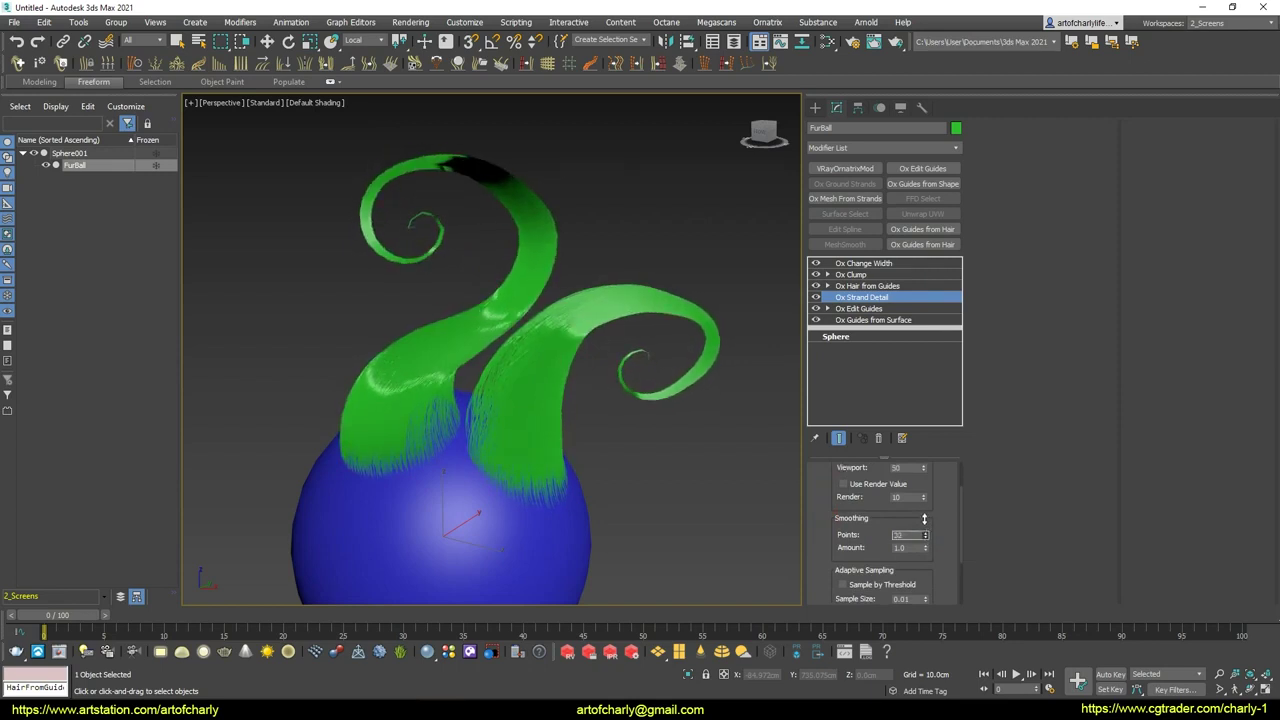
pyautogui.moveTo(584, 459)
pyautogui.keyDown('alt'); pyautogui.mouseDown(button='middle')
pyautogui.moveTo(400, 448)
pyautogui.moveTo(657, 477)
pyautogui.mouseUp(button='middle'); pyautogui.keyUp('alt')
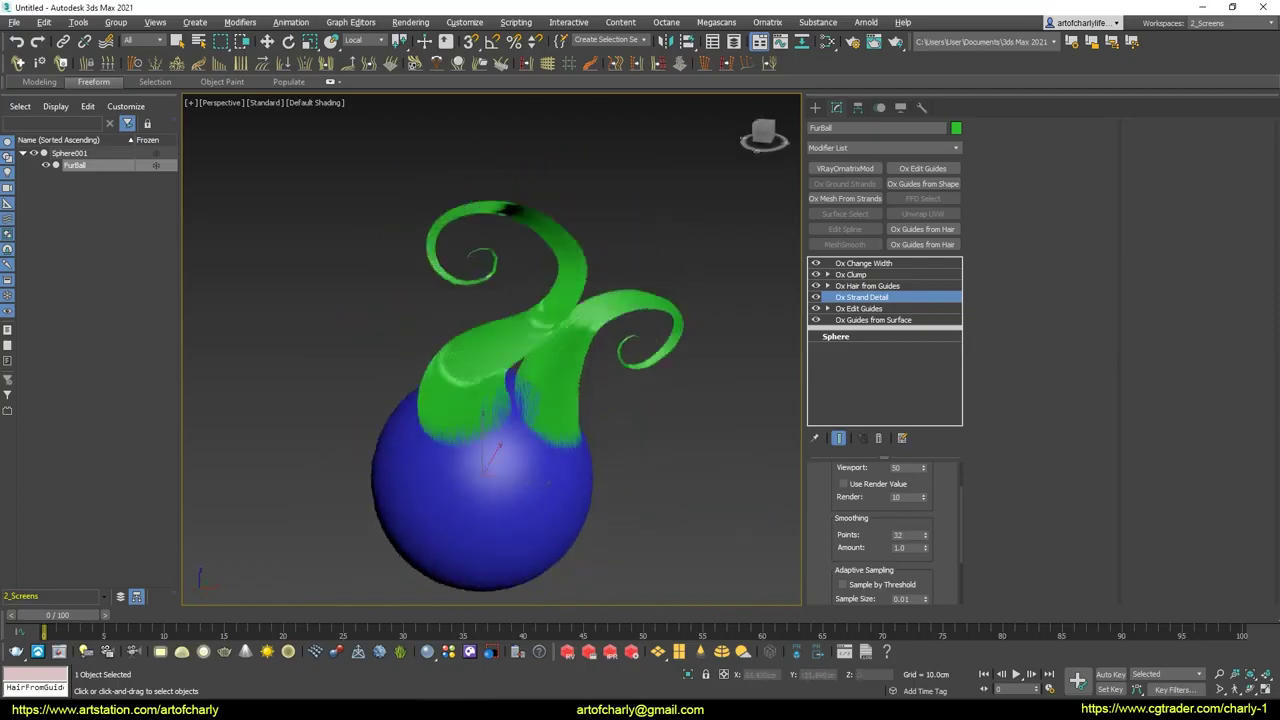
# Reshape the Ox Clump size curve so it falls steadily from root to tip.
pyautogui.click(868, 275)
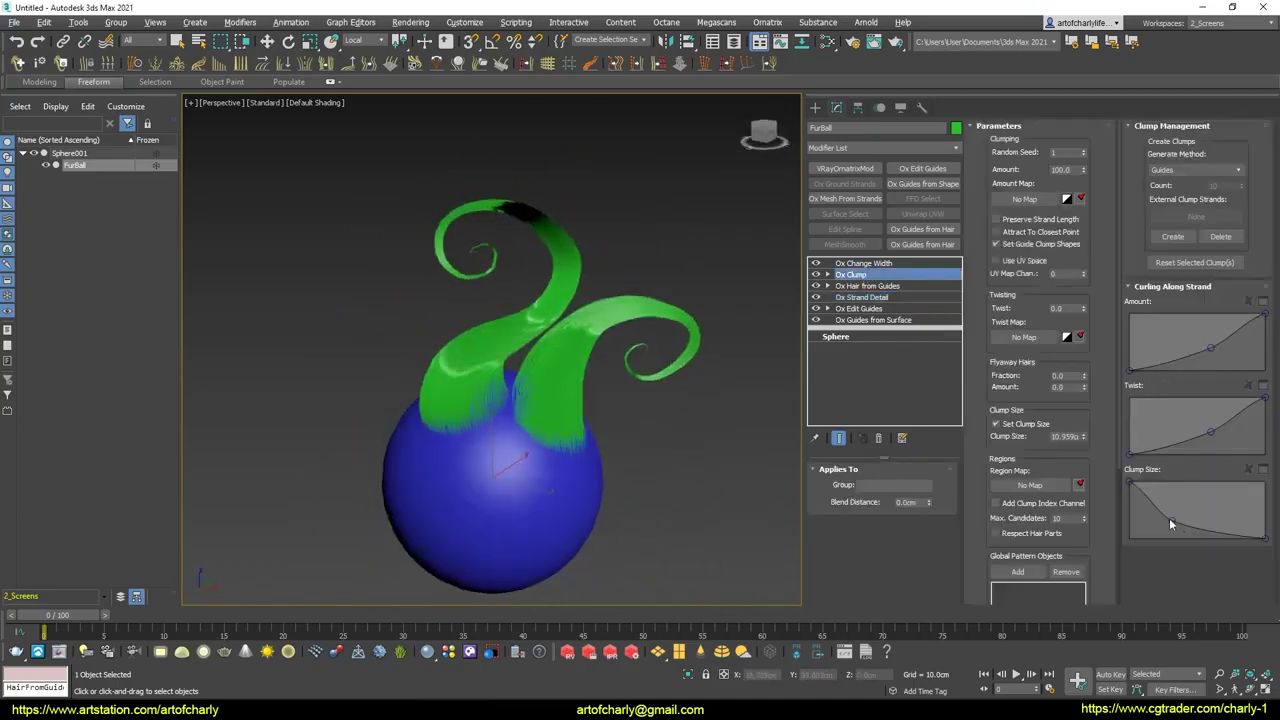
pyautogui.moveTo(1170, 519); pyautogui.dragTo(1115, 481)
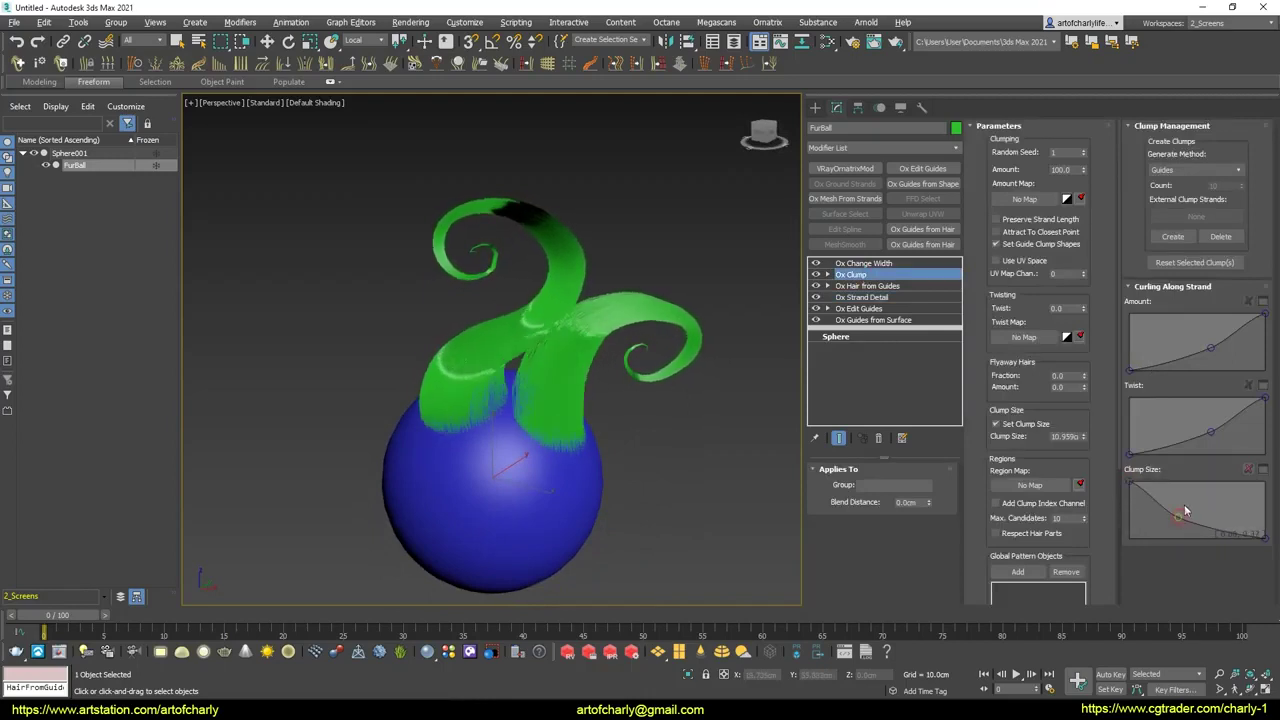
pyautogui.moveTo(1180, 516); pyautogui.dragTo(1180, 510)
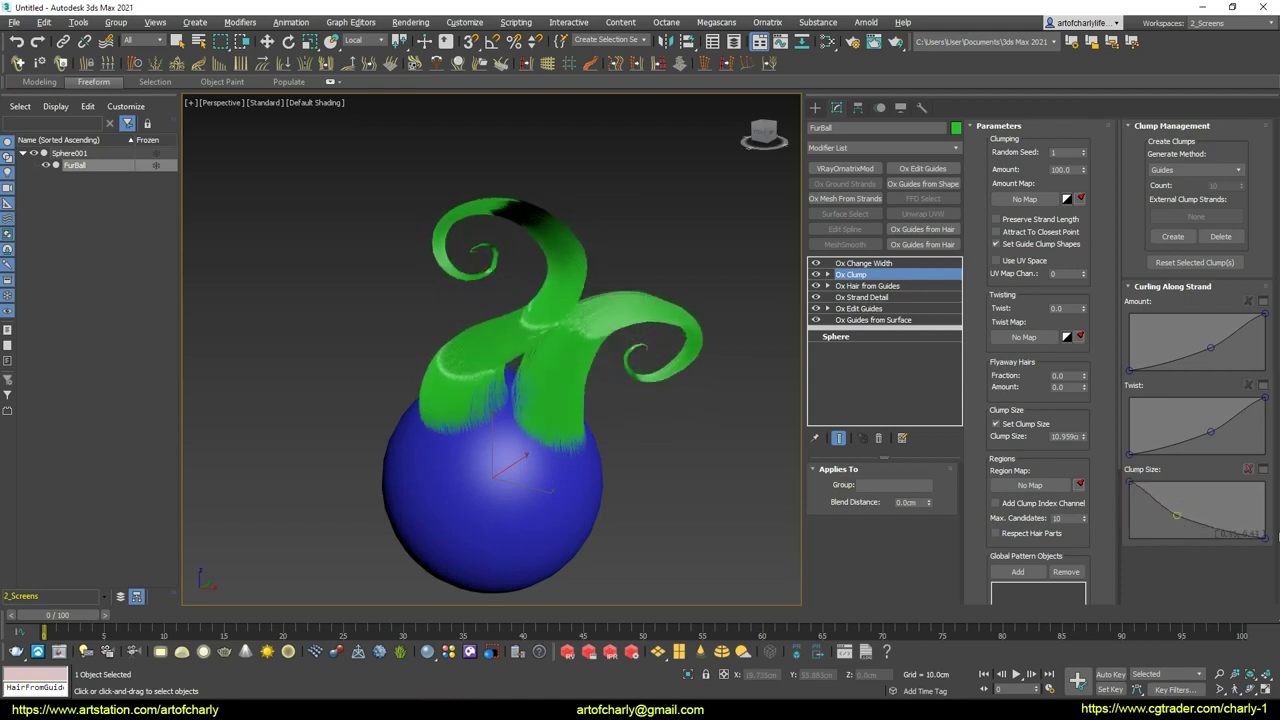
pyautogui.moveTo(1266, 538)
pyautogui.mouseDown()
pyautogui.moveTo(1271, 520)
pyautogui.moveTo(1271, 545)
pyautogui.mouseUp()
pyautogui.keyDown('alt'); pyautogui.moveTo(605, 397); pyautogui.dragTo(634, 392, button='middle'); pyautogui.keyUp('alt')
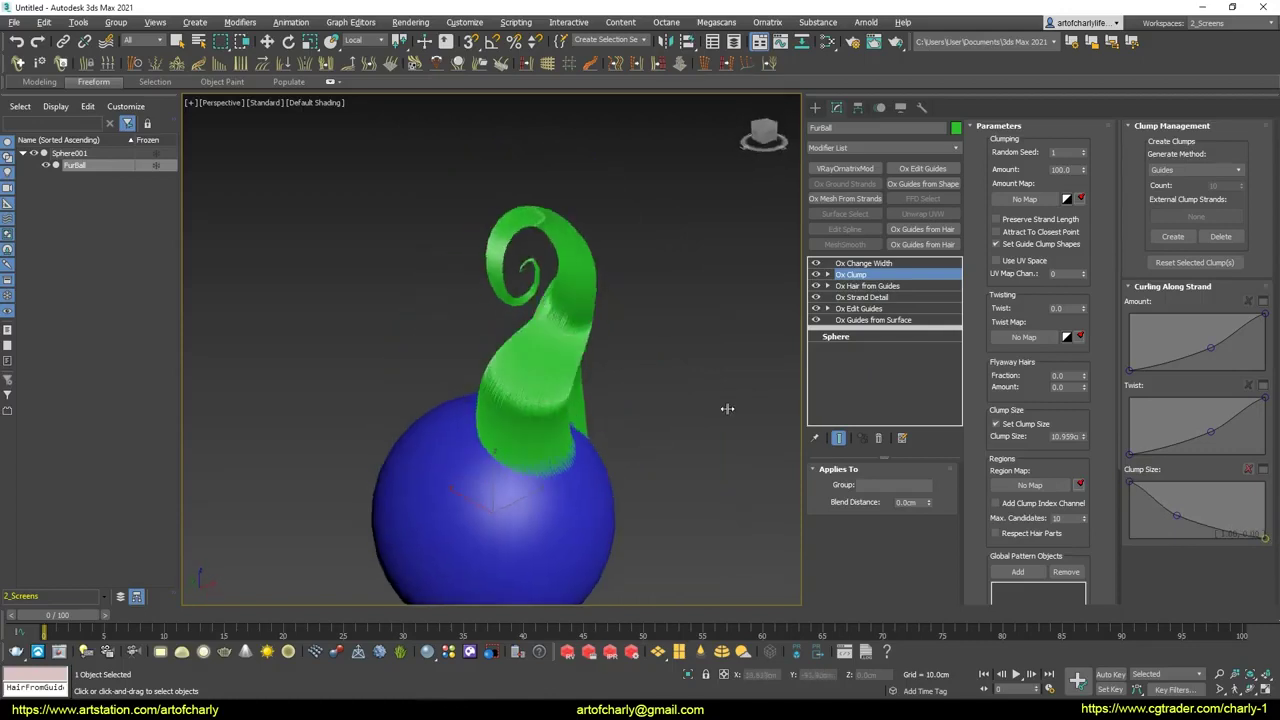
pyautogui.moveTo(657, 400)
pyautogui.keyDown('alt'); pyautogui.mouseDown(button='middle')
pyautogui.moveTo(420, 371)
pyautogui.moveTo(286, 412)
pyautogui.moveTo(389, 443)
pyautogui.moveTo(606, 406)
pyautogui.moveTo(558, 397)
pyautogui.moveTo(570, 396)
pyautogui.mouseUp(button='middle'); pyautogui.keyUp('alt')
# Set Ox Hair from Guides to Guide circle area interpolation with a 5.0cm radius.
pyautogui.click(867, 286)
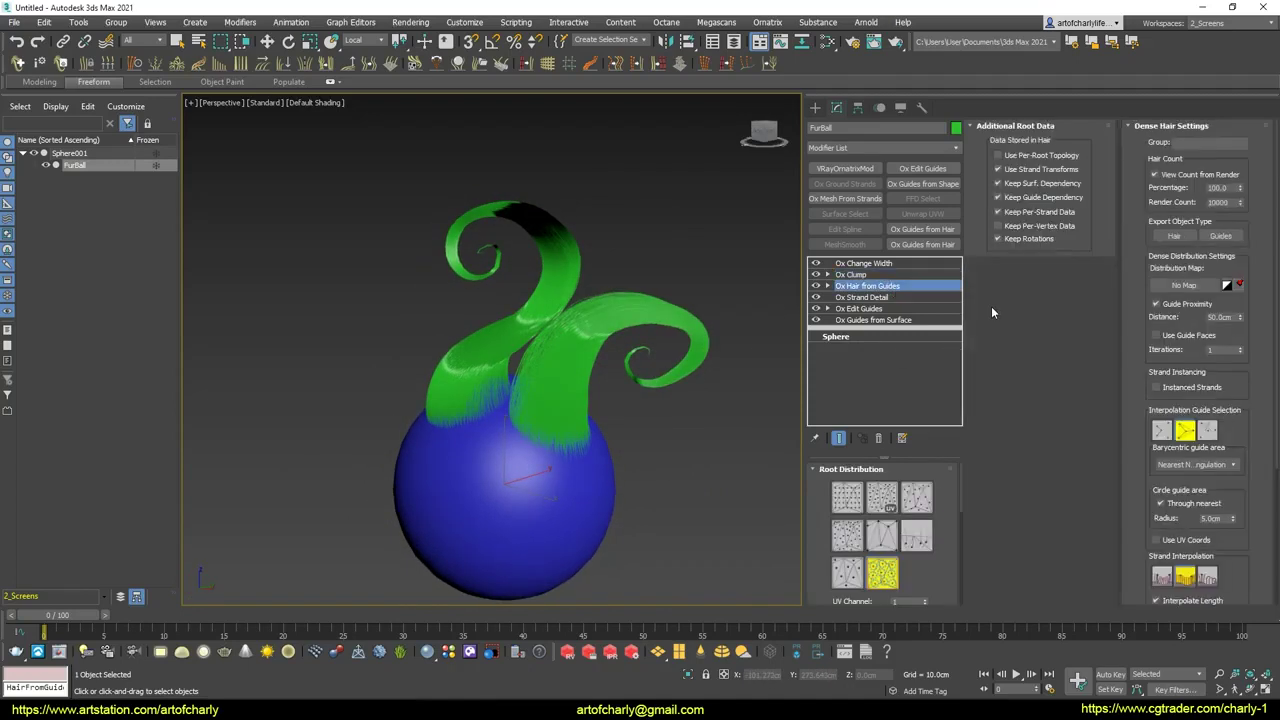
pyautogui.click(1208, 431)
pyautogui.moveTo(602, 433)
pyautogui.keyDown('alt'); pyautogui.mouseDown(button='middle')
pyautogui.moveTo(442, 422)
pyautogui.moveTo(657, 442)
pyautogui.moveTo(362, 492)
pyautogui.moveTo(400, 470)
pyautogui.mouseUp(button='middle'); pyautogui.keyUp('alt')
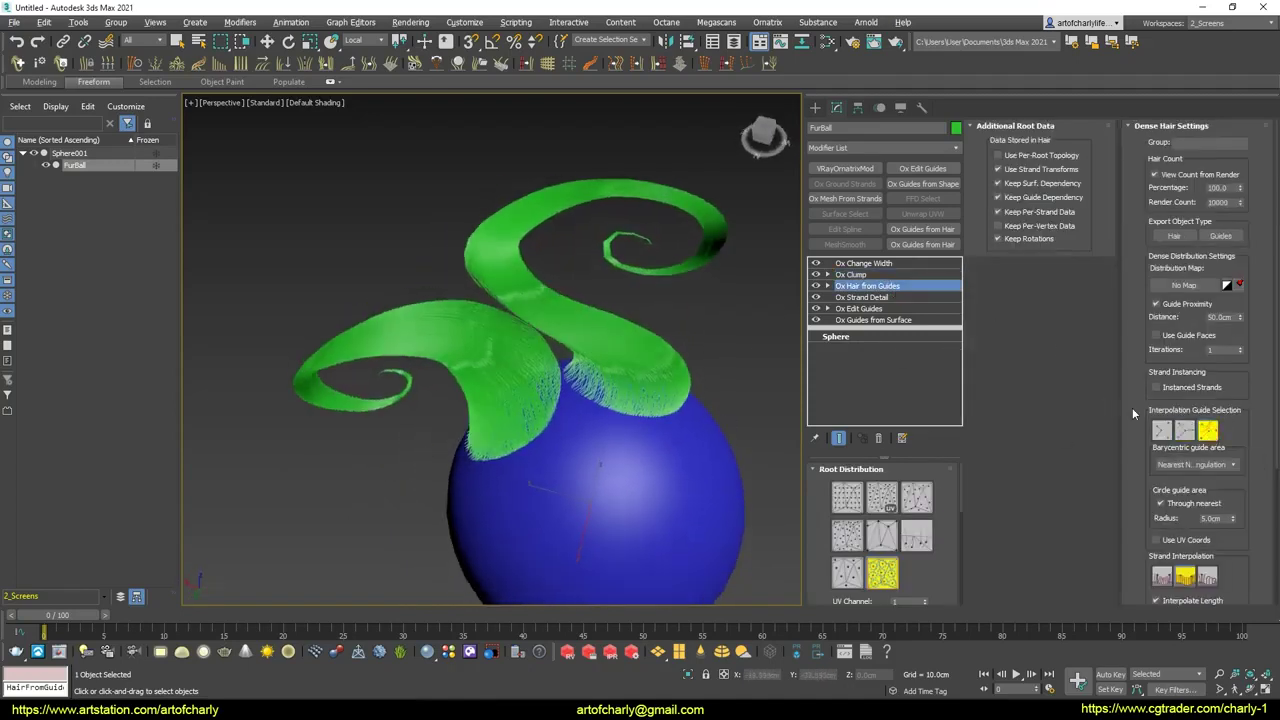
pyautogui.click(1187, 433)
pyautogui.click(1209, 432)
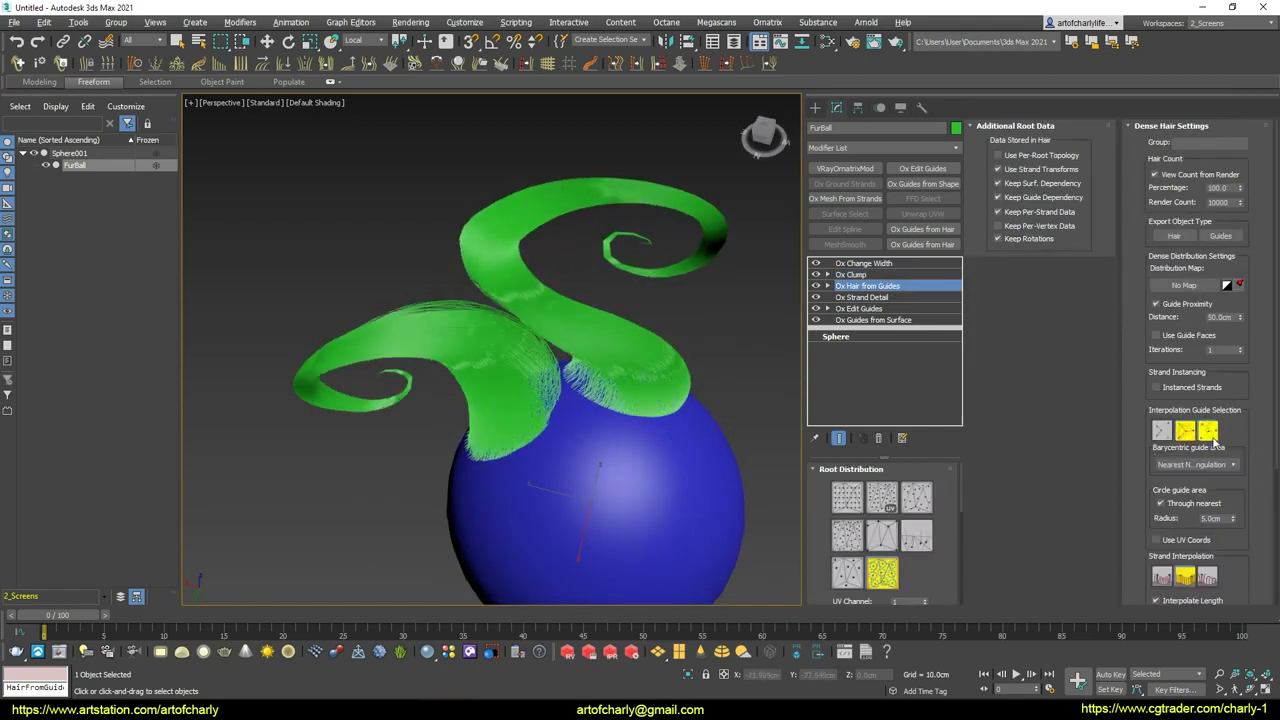
# Orbit the viewport to inspect the green curls from the side, below and front.
pyautogui.moveTo(720, 430)
pyautogui.keyDown('alt'); pyautogui.mouseDown(button='middle')
pyautogui.moveTo(652, 380)
pyautogui.moveTo(651, 429)
pyautogui.mouseUp(button='middle'); pyautogui.keyUp('alt')
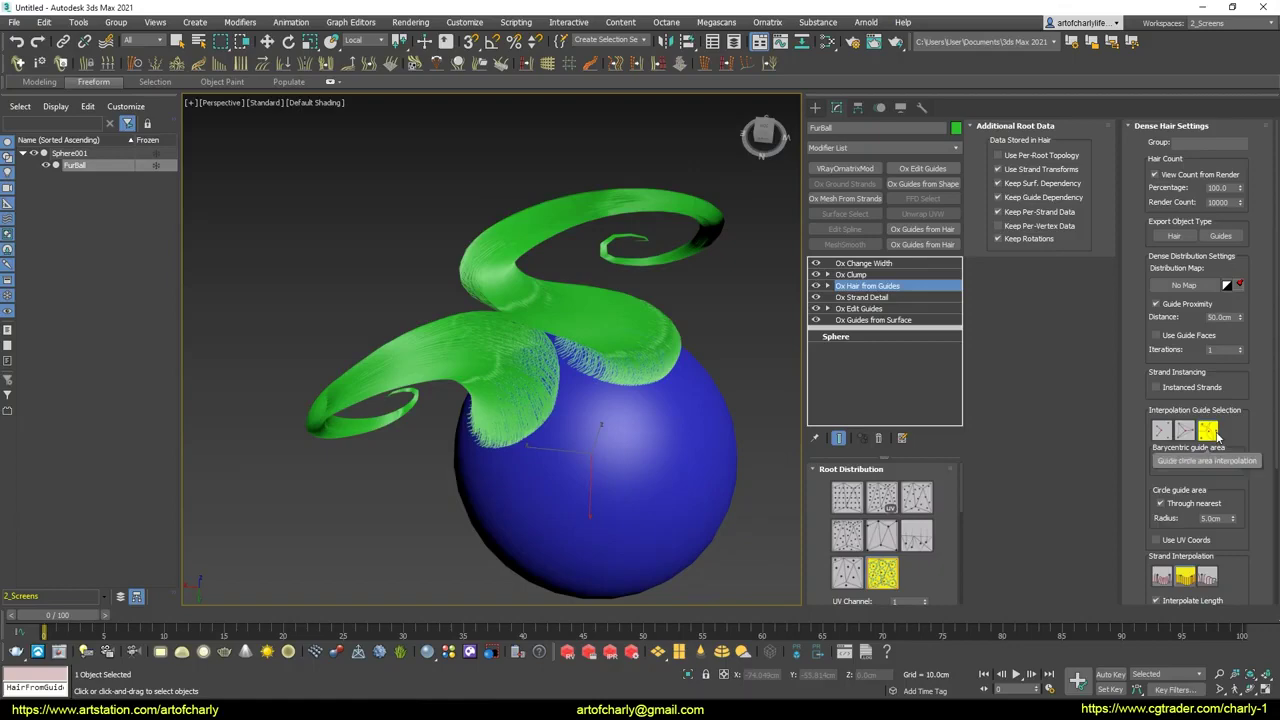
pyautogui.moveTo(725, 416)
pyautogui.keyDown('alt'); pyautogui.mouseDown(button='middle')
pyautogui.moveTo(912, 357)
pyautogui.moveTo(766, 339)
pyautogui.moveTo(644, 348)
pyautogui.moveTo(738, 398)
pyautogui.moveTo(884, 339)
pyautogui.moveTo(730, 341)
pyautogui.moveTo(920, 352)
pyautogui.mouseUp(button='middle'); pyautogui.keyUp('alt')
pyautogui.moveTo(490, 350)
pyautogui.keyDown('alt'); pyautogui.mouseDown(button='middle')
pyautogui.moveTo(540, 340)
pyautogui.moveTo(590, 300)
pyautogui.moveTo(560, 360)
pyautogui.moveTo(530, 370)
pyautogui.moveTo(724, 373)
pyautogui.moveTo(534, 323)
pyautogui.moveTo(578, 271)
pyautogui.moveTo(609, 300)
pyautogui.moveTo(354, 277)
pyautogui.moveTo(609, 274)
pyautogui.moveTo(756, 325)
pyautogui.moveTo(608, 351)
pyautogui.mouseUp(button='middle'); pyautogui.keyUp('alt')
pyautogui.scroll(3, 534, 323)
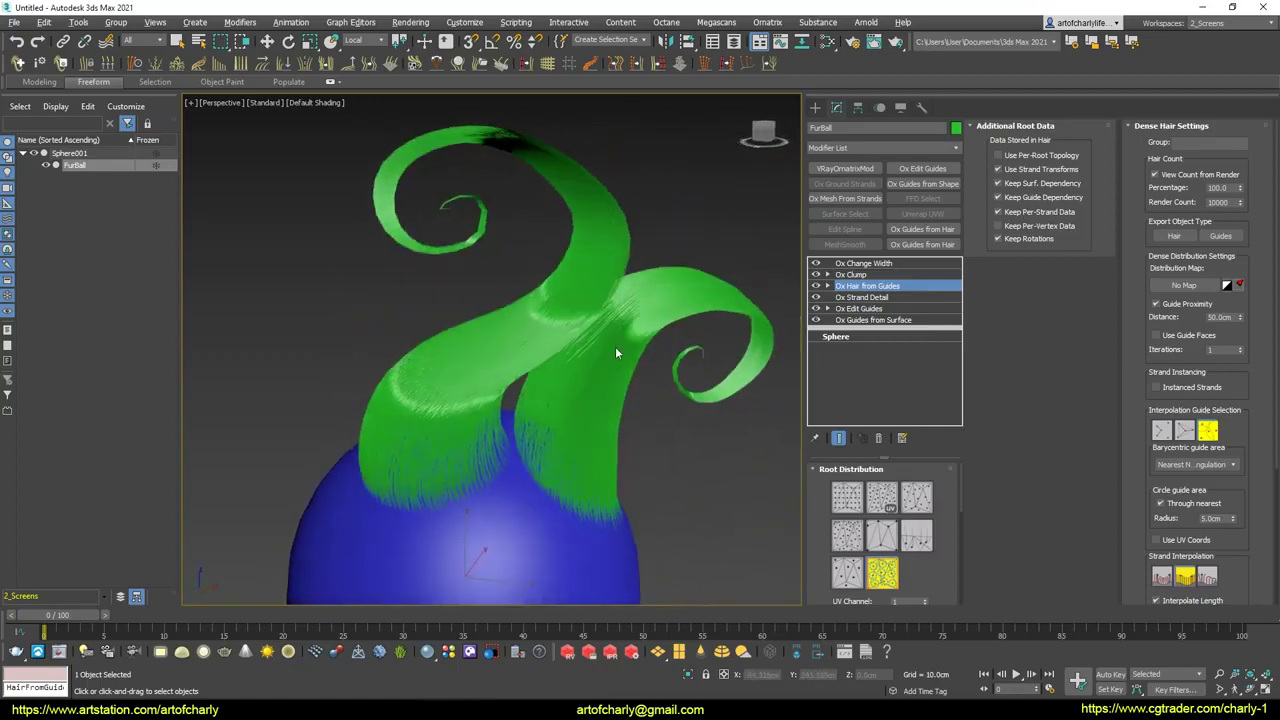
# Hide the Ox Change Width, Ox Clump, Ox Hair from Guides and Ox Strand Detail modifiers.
pyautogui.click(816, 274)
pyautogui.click(816, 263)
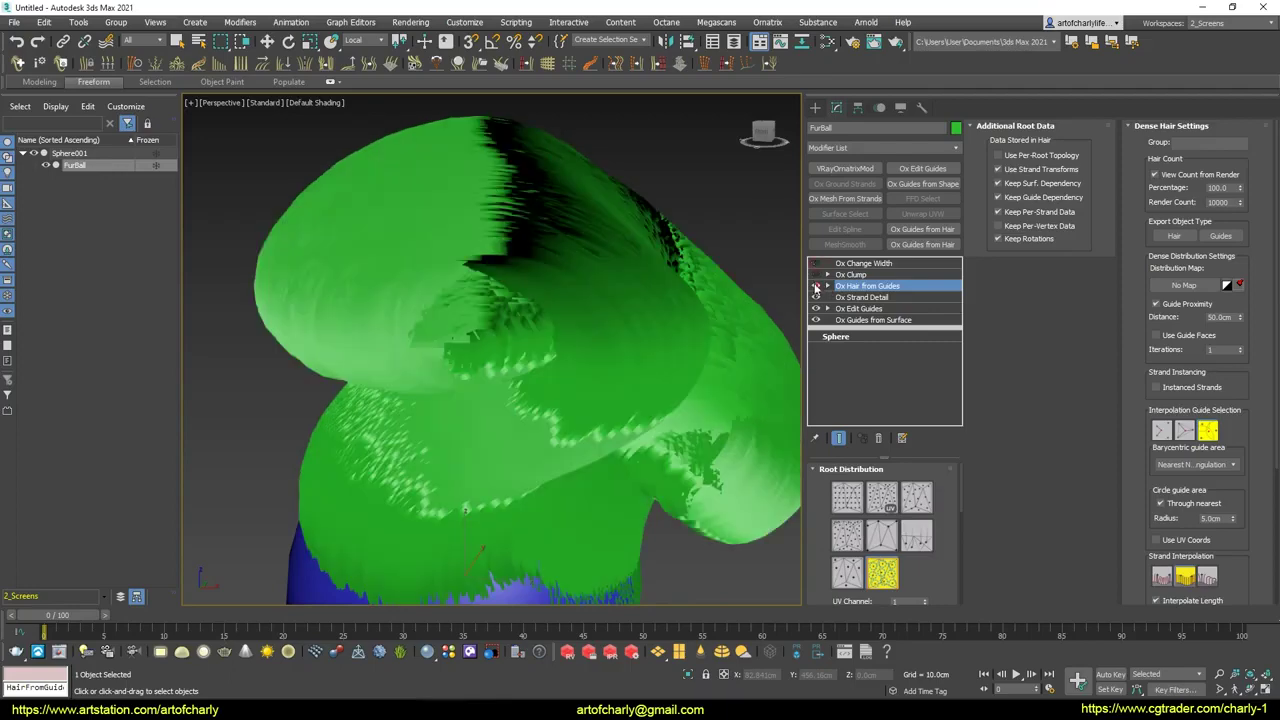
pyautogui.click(816, 286)
pyautogui.click(861, 297)
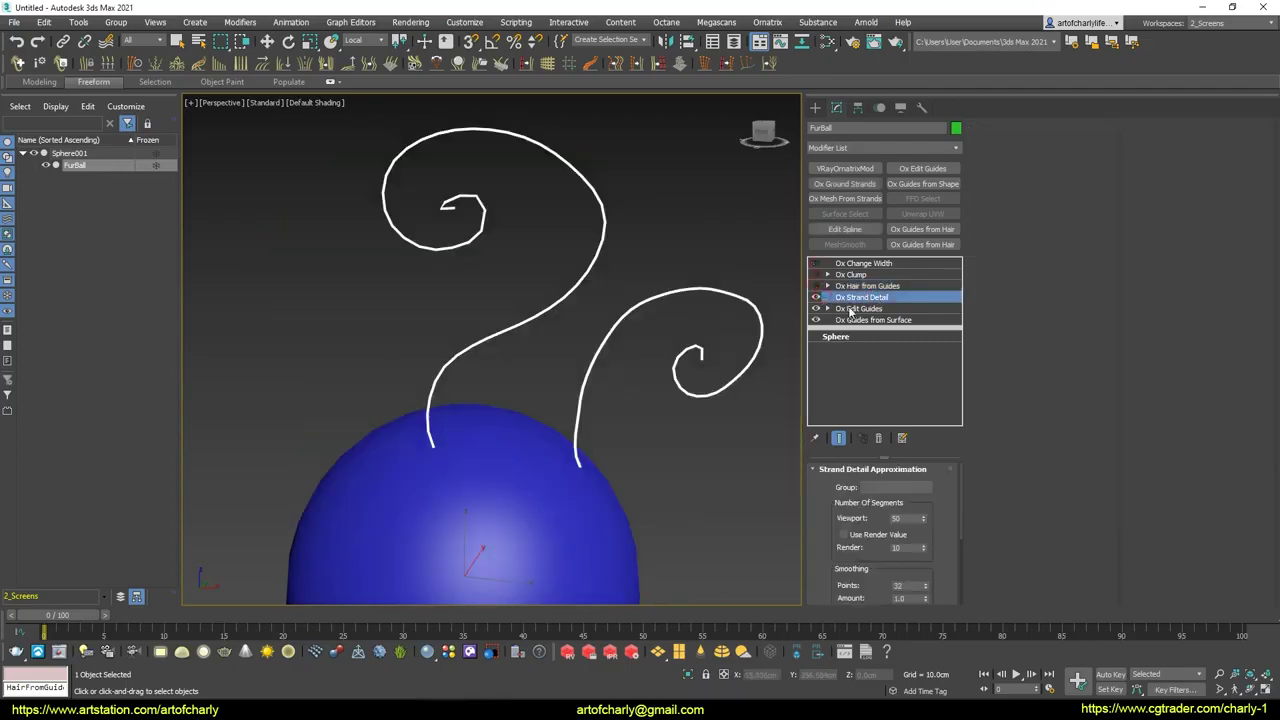
pyautogui.click(815, 298)
# Enter guide editing in Ox Edit Guides and select the left curly guide.
pyautogui.click(870, 308)
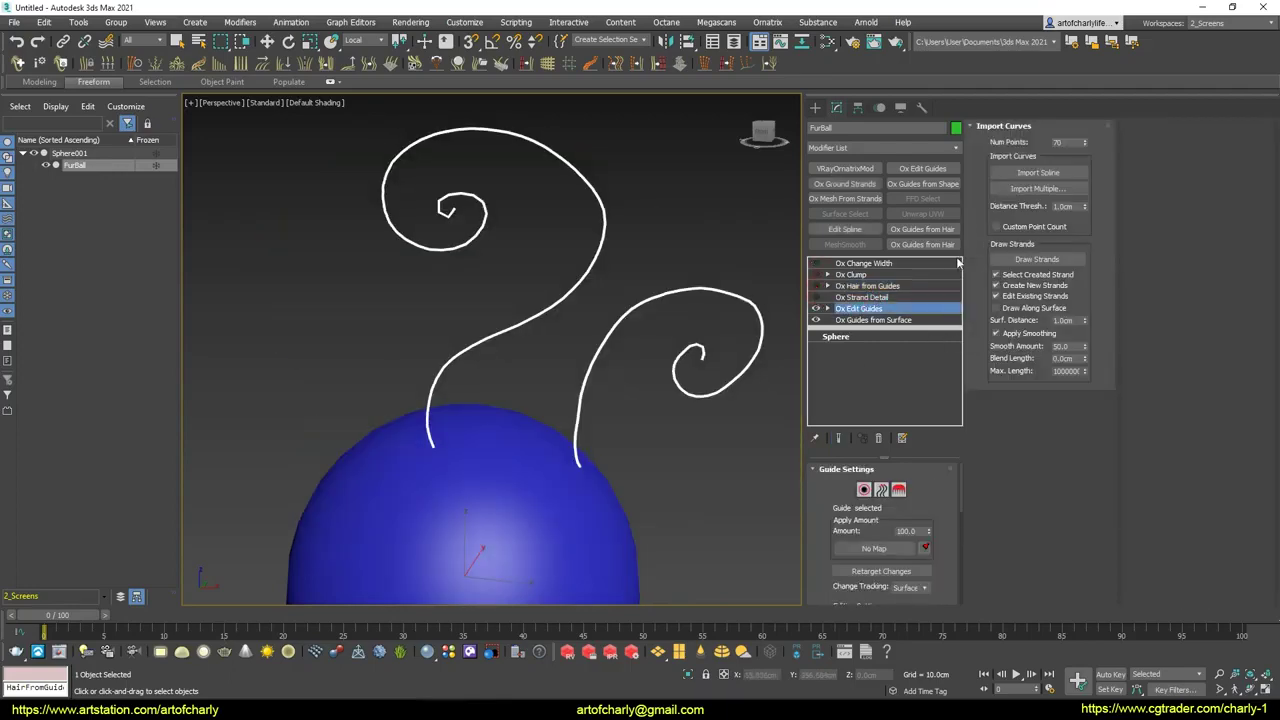
pyautogui.click(864, 490)
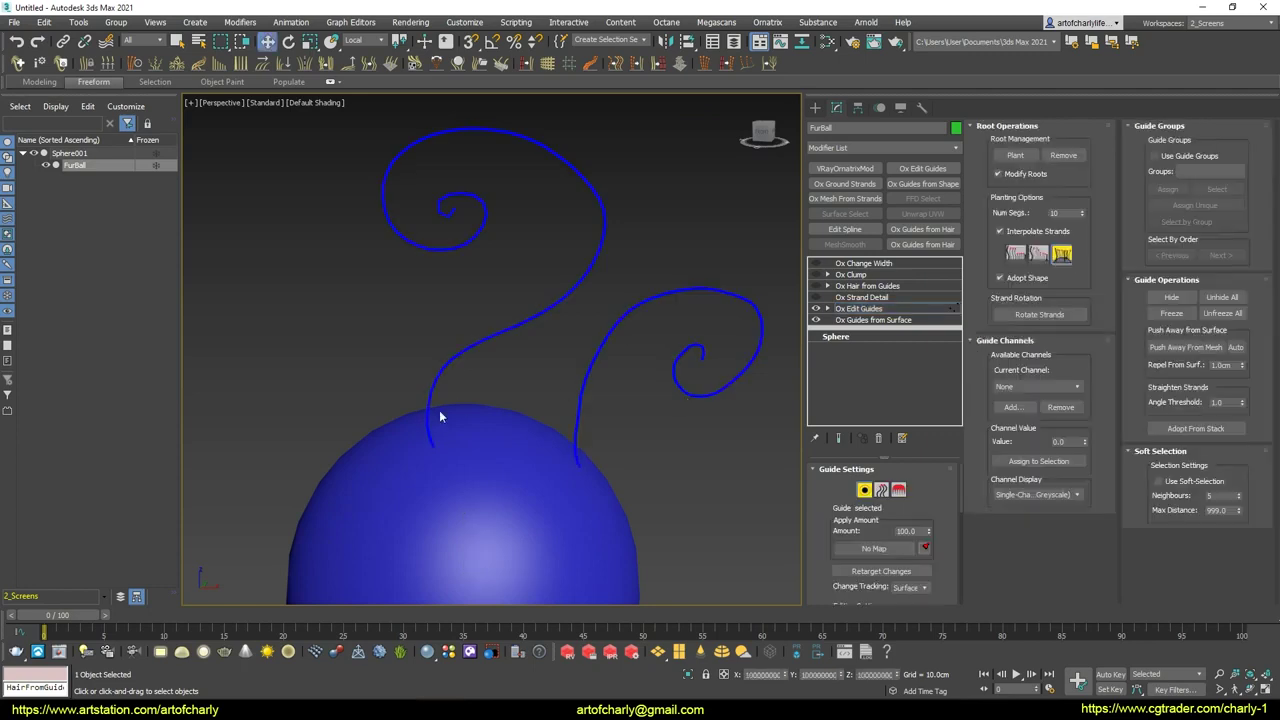
pyautogui.click(492, 356)
pyautogui.keyDown('alt'); pyautogui.moveTo(521, 378); pyautogui.dragTo(510, 386, button='middle'); pyautogui.keyUp('alt')
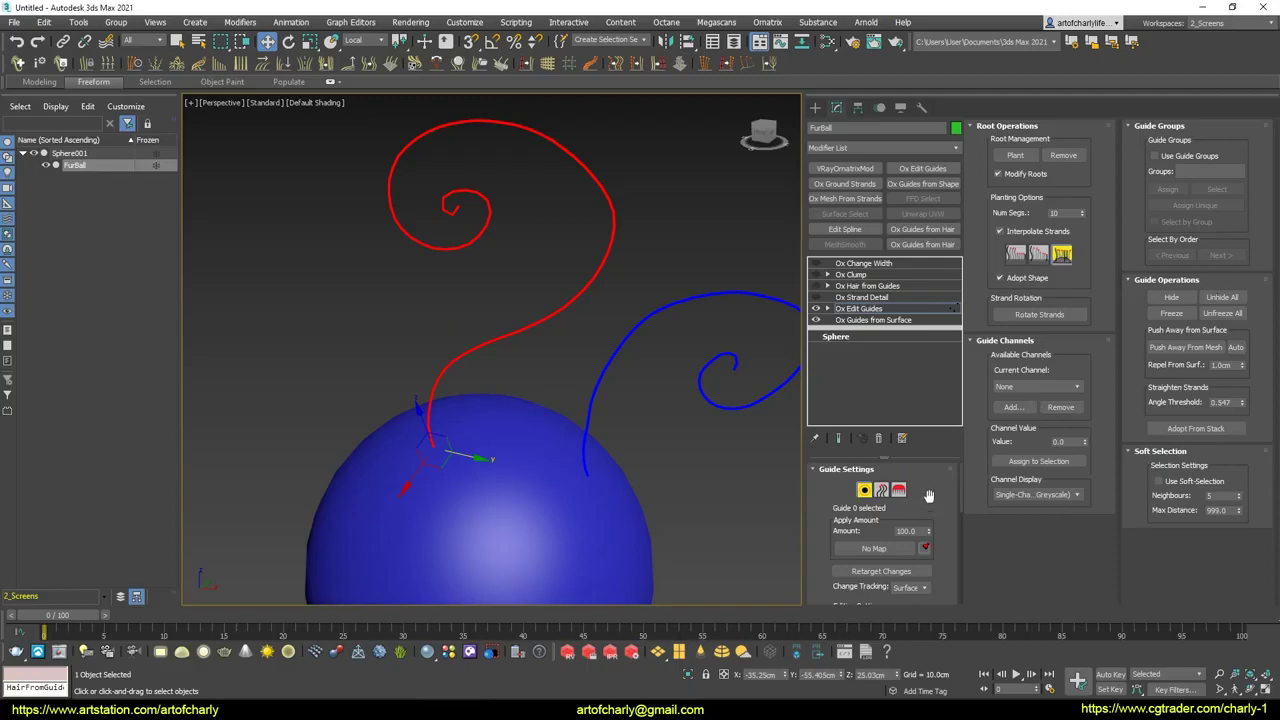
pyautogui.scroll(-2, 929, 496)
pyautogui.scroll(-2, 929, 496)
pyautogui.scroll(-2, 929, 496)
pyautogui.scroll(6, 901, 534)
# Turn on Plant and plant a new guide beside the left guide's root on the sphere.
pyautogui.click(1013, 157)
pyautogui.moveTo(480, 437)
pyautogui.keyDown('alt'); pyautogui.mouseDown(button='middle')
pyautogui.moveTo(466, 408)
pyautogui.moveTo(499, 416)
pyautogui.mouseUp(button='middle'); pyautogui.keyUp('alt')
pyautogui.scroll(3, 490, 417)
pyautogui.click(480, 428)
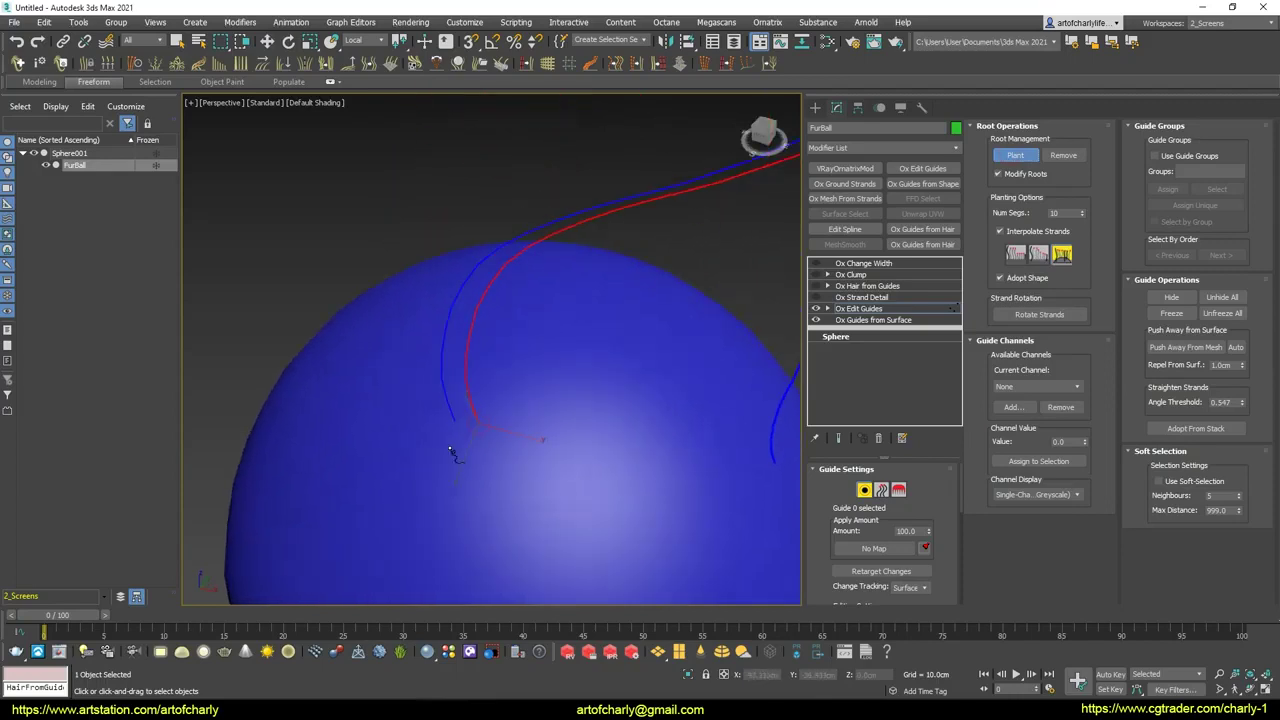
pyautogui.moveTo(443, 443)
pyautogui.keyDown('alt'); pyautogui.mouseDown(button='middle')
pyautogui.moveTo(443, 414)
pyautogui.moveTo(506, 434)
pyautogui.mouseUp(button='middle'); pyautogui.keyUp('alt')
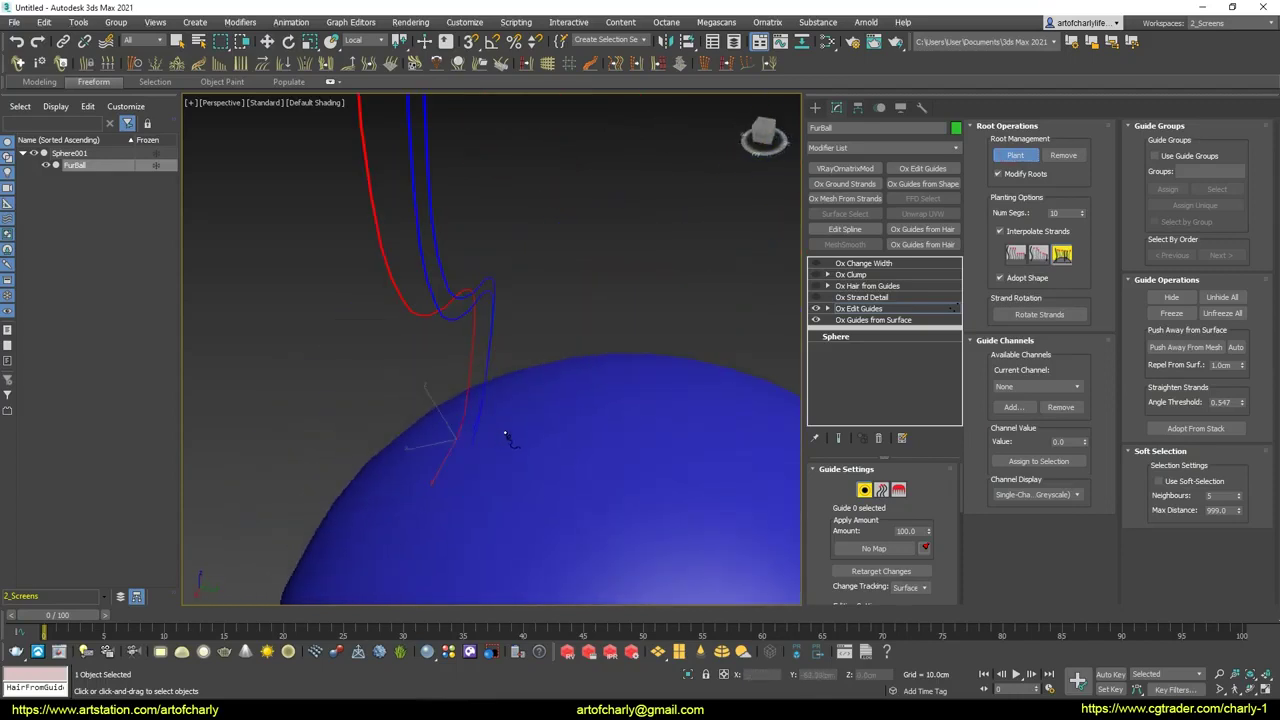
pyautogui.moveTo(467, 480)
pyautogui.keyDown('alt'); pyautogui.mouseDown(button='middle')
pyautogui.moveTo(677, 489)
pyautogui.moveTo(480, 455)
pyautogui.moveTo(489, 432)
pyautogui.moveTo(571, 449)
pyautogui.moveTo(577, 409)
pyautogui.mouseUp(button='middle'); pyautogui.keyUp('alt')
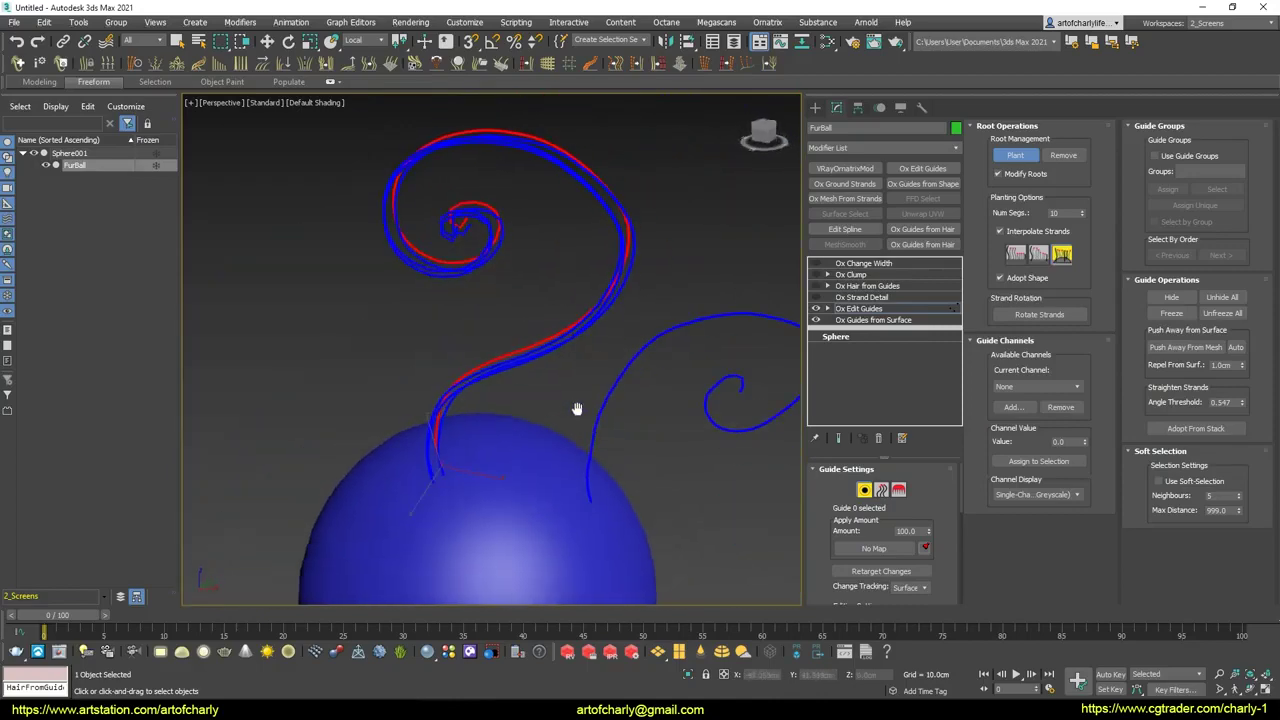
pyautogui.moveTo(500, 197)
pyautogui.keyDown('alt'); pyautogui.mouseDown(button='middle')
pyautogui.moveTo(514, 329)
pyautogui.moveTo(526, 280)
pyautogui.mouseUp(button='middle'); pyautogui.keyUp('alt')
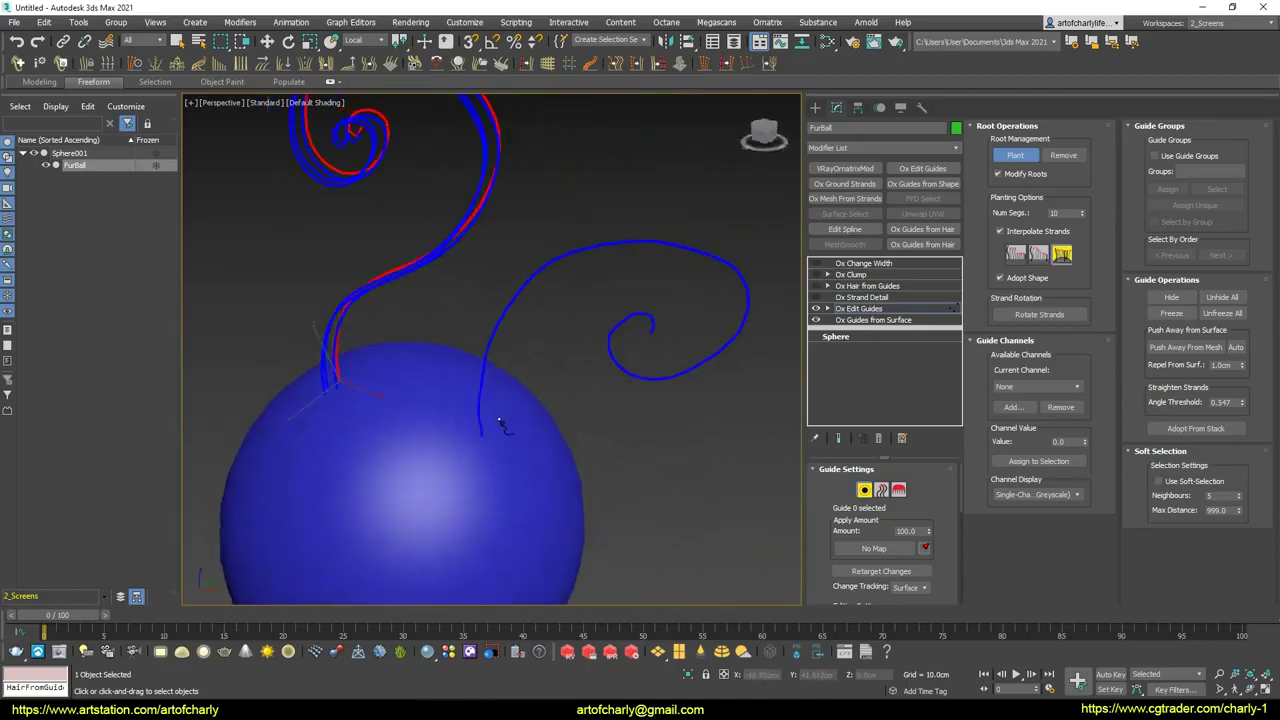
# Select the right curly guide and plant three more guides beside it, then stop planting.
pyautogui.click(607, 306)
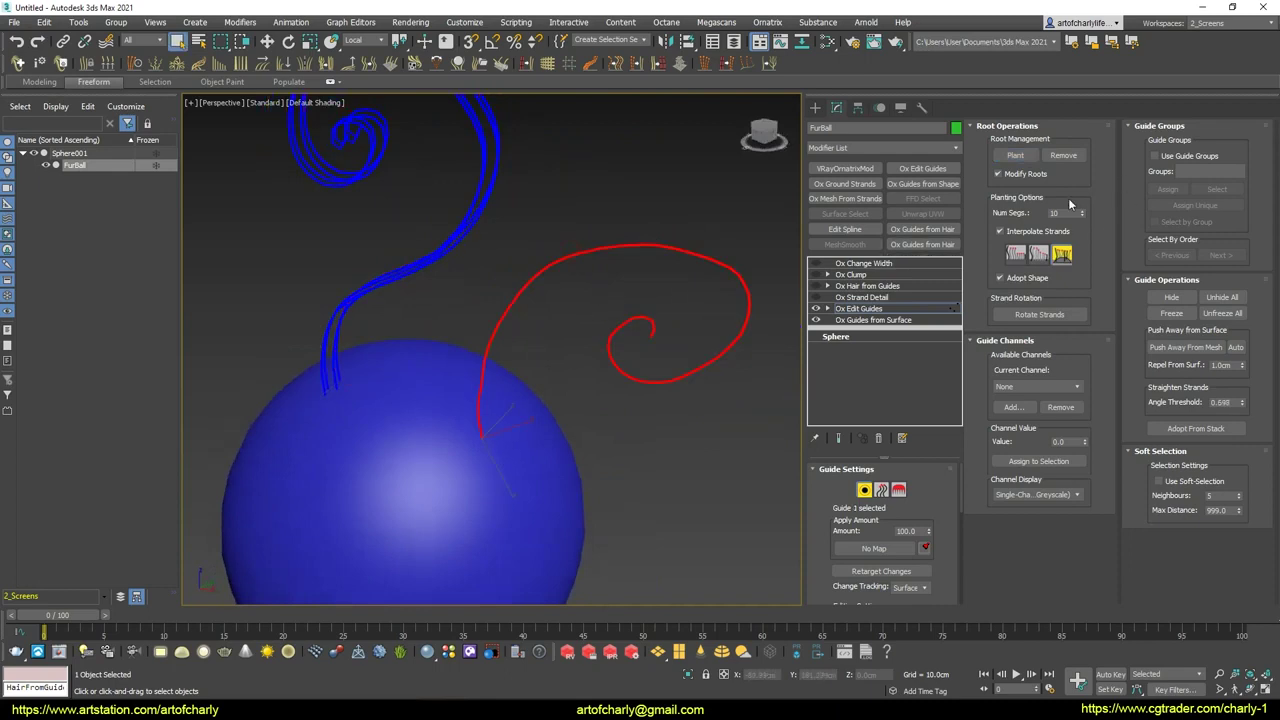
pyautogui.click(1015, 155)
pyautogui.scroll(2, 460, 370)
pyautogui.scroll(3, 510, 390)
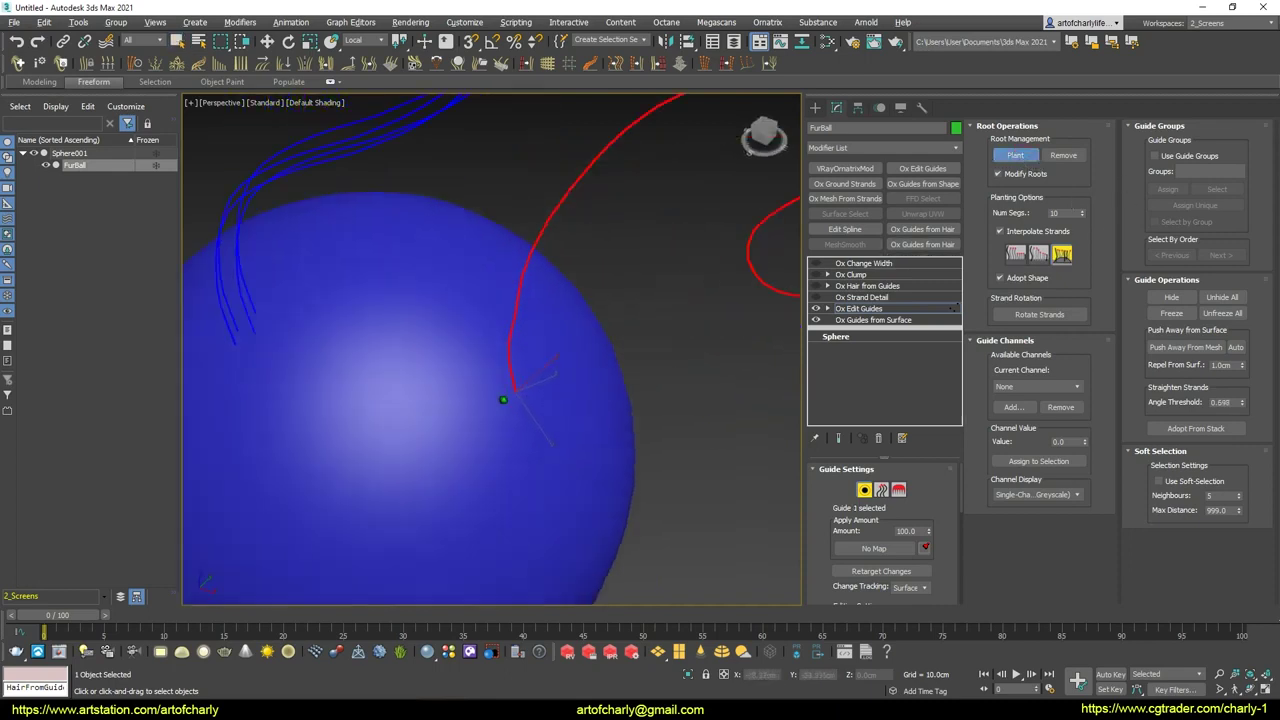
pyautogui.scroll(3, 520, 388)
pyautogui.click(530, 382)
pyautogui.click(543, 388)
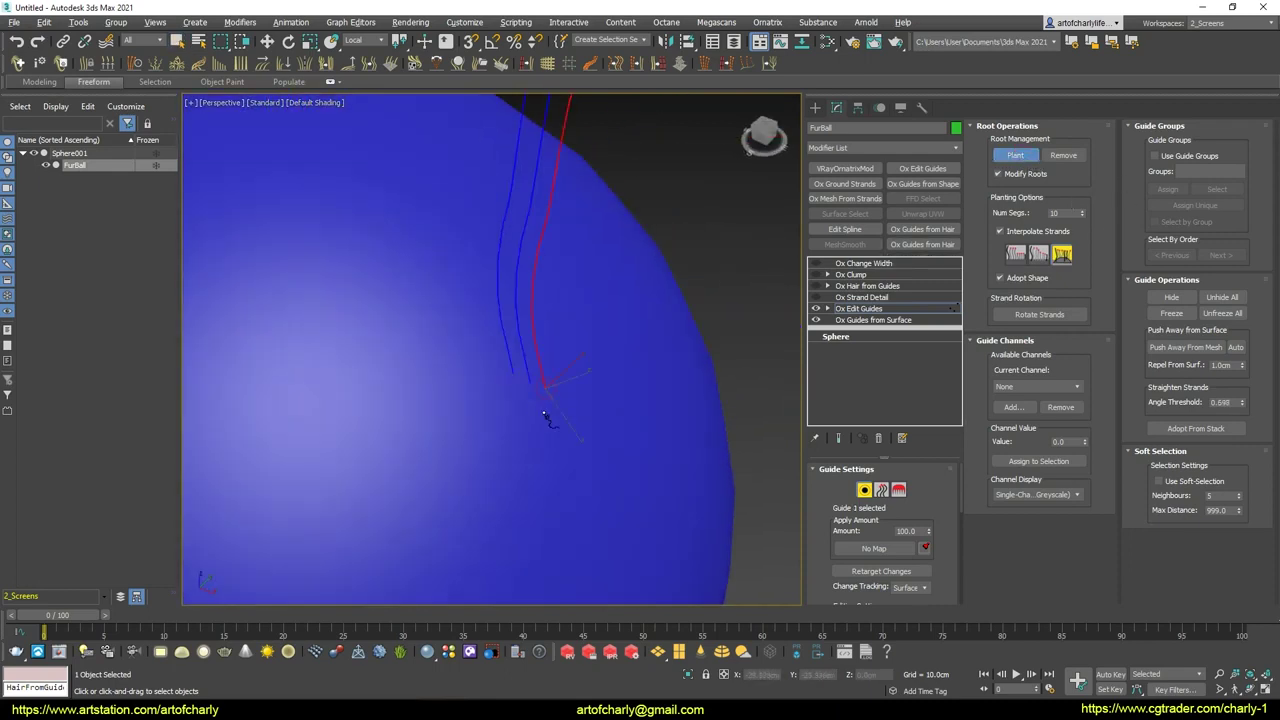
pyautogui.click(523, 398)
pyautogui.keyDown('alt'); pyautogui.moveTo(525, 400); pyautogui.dragTo(581, 428, button='middle'); pyautogui.keyUp('alt')
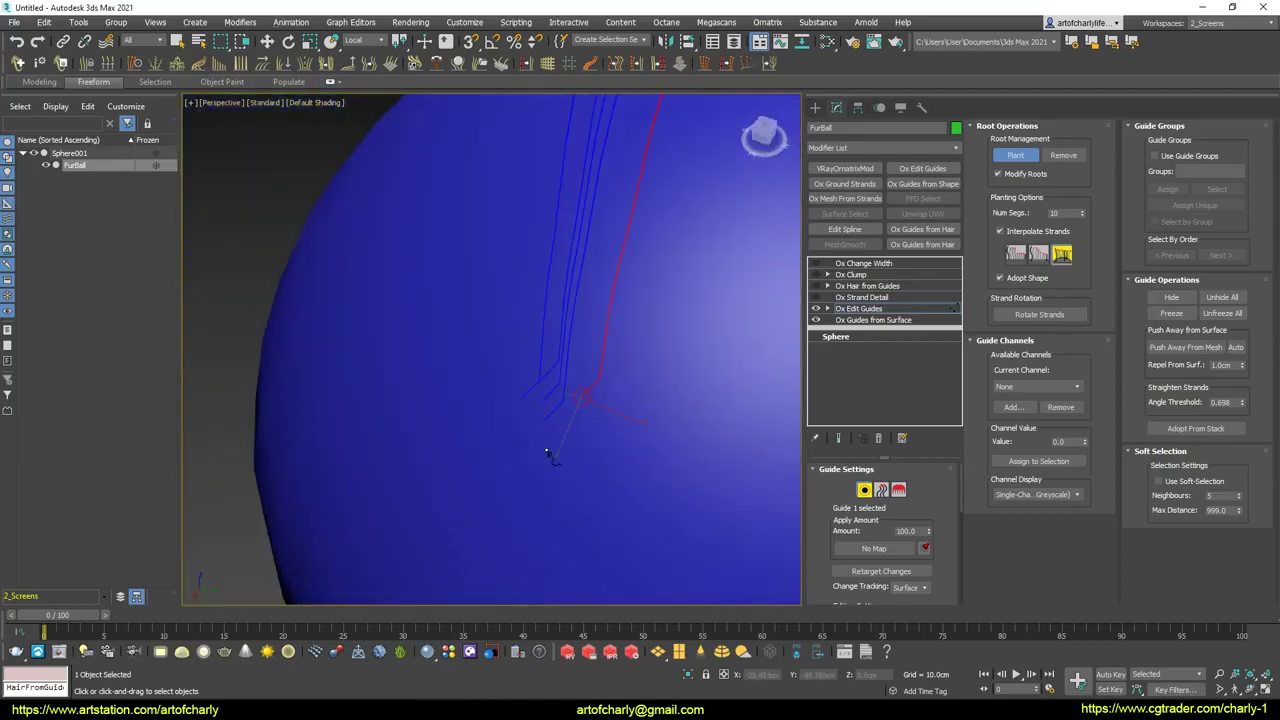
pyautogui.scroll(-8, 590, 400)
pyautogui.scroll(3, 599, 368)
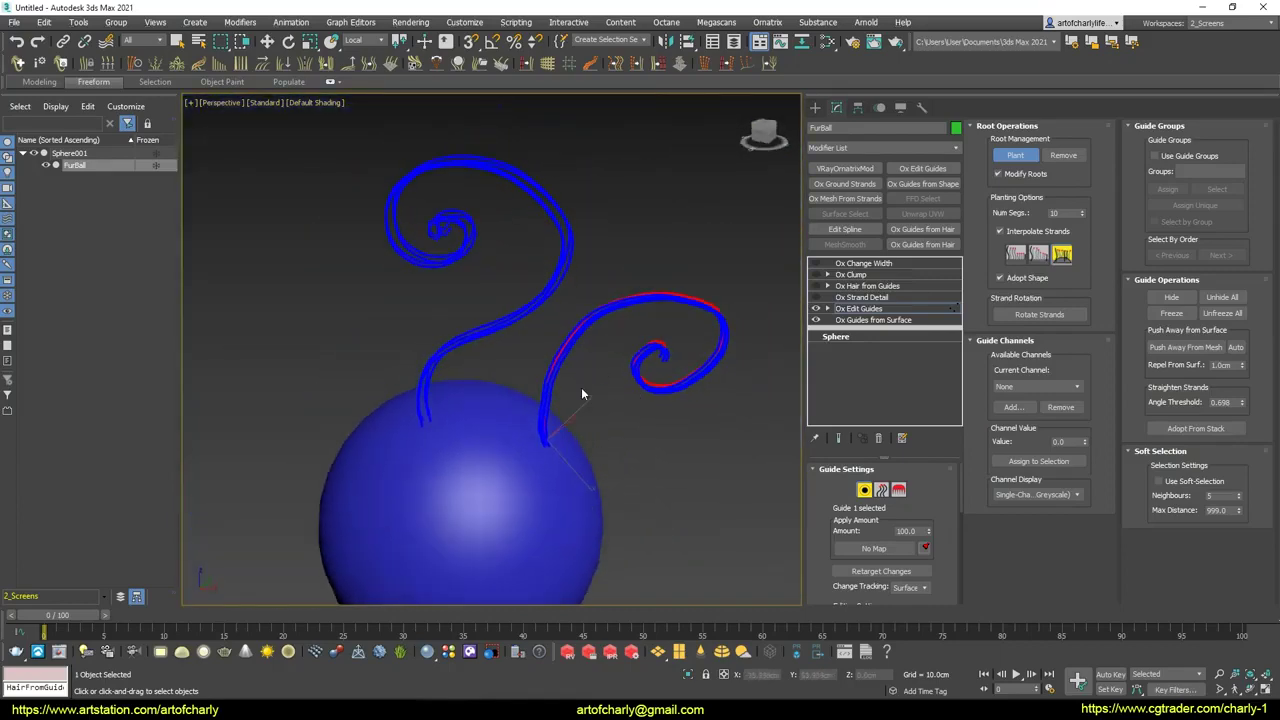
pyautogui.rightClick(581, 393)
pyautogui.scroll(2, 551, 351)
pyautogui.scroll(3, 551, 355)
pyautogui.scroll(2, 551, 355)
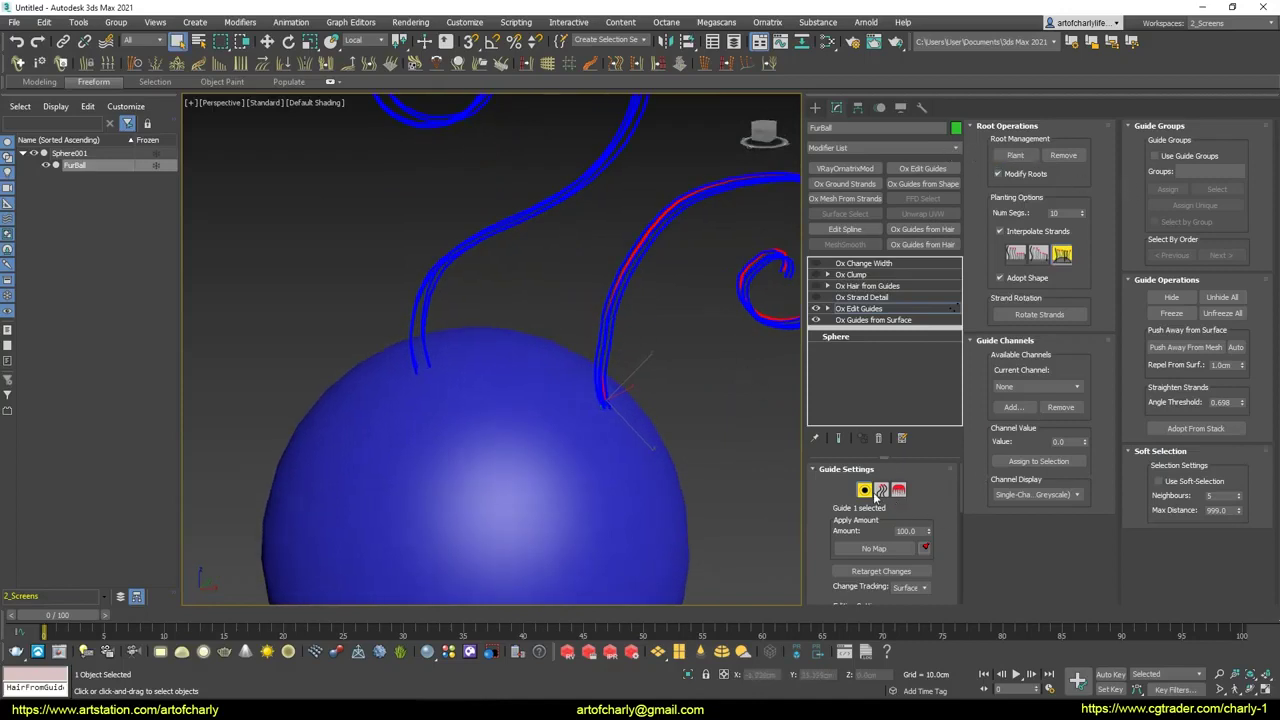
# Draw three short new strands on the sphere with Draw Strands, then select all guide roots.
pyautogui.click(877, 492)
pyautogui.scroll(2, 486, 321)
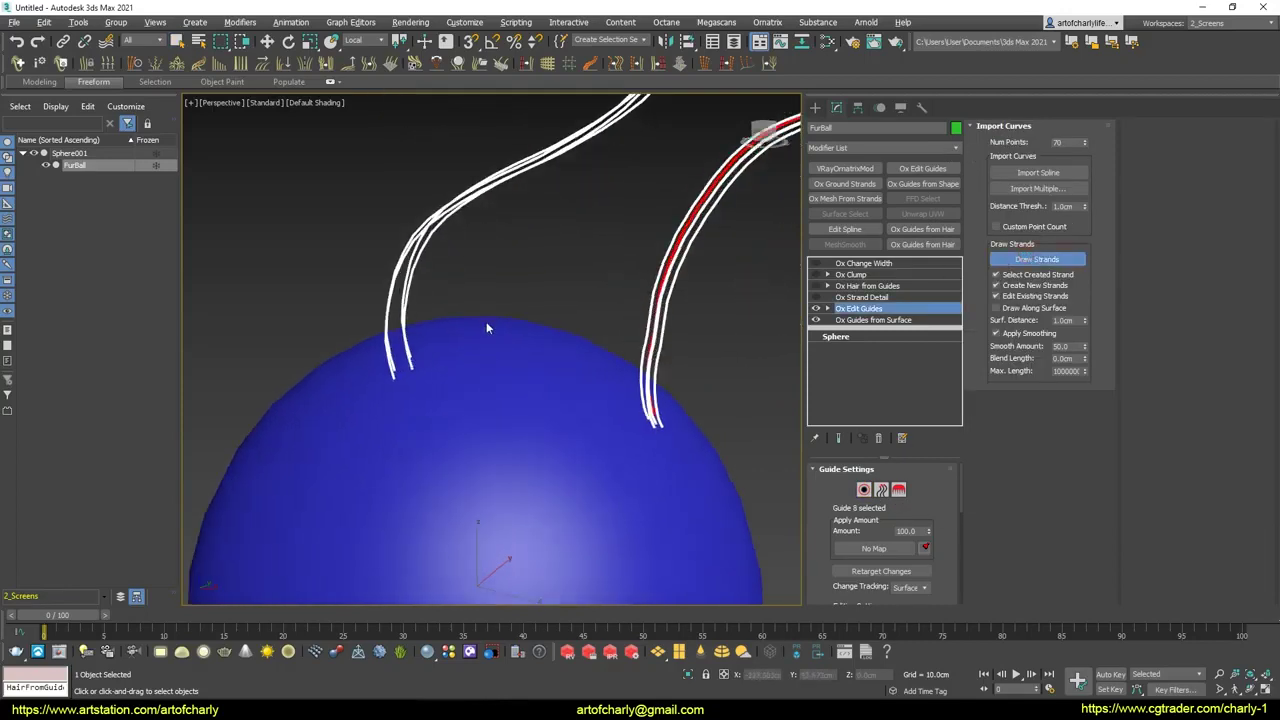
pyautogui.moveTo(489, 366); pyautogui.dragTo(460, 226)
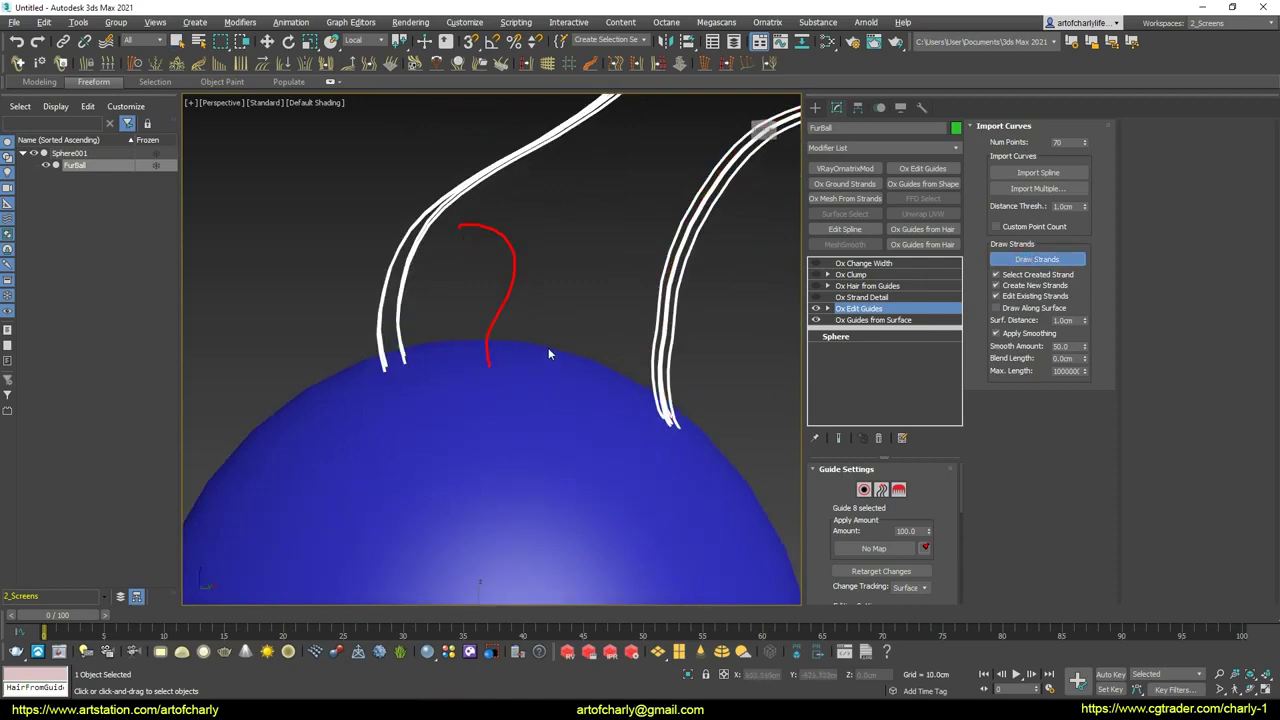
pyautogui.keyDown('alt'); pyautogui.moveTo(548, 350); pyautogui.dragTo(554, 367, button='middle'); pyautogui.keyUp('alt')
pyautogui.moveTo(611, 251); pyautogui.dragTo(594, 327)
pyautogui.keyDown('alt'); pyautogui.moveTo(594, 327); pyautogui.dragTo(578, 363, button='middle'); pyautogui.keyUp('alt')
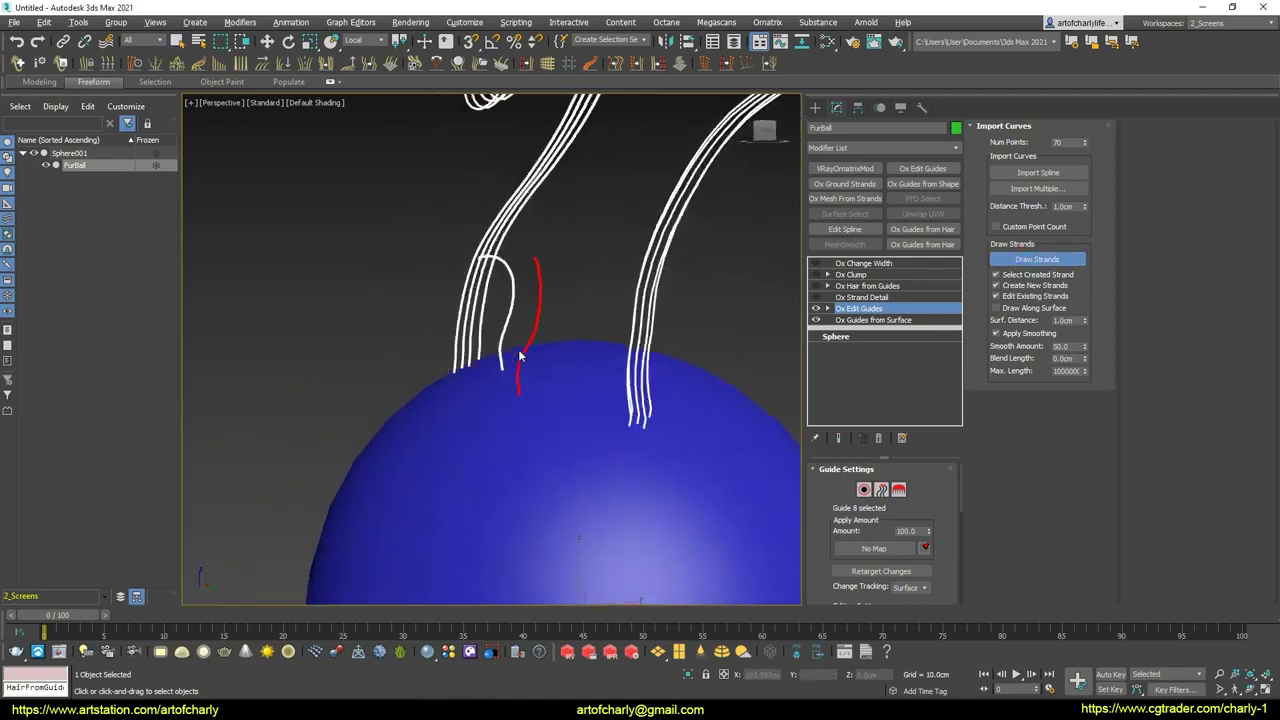
pyautogui.keyDown('alt'); pyautogui.moveTo(614, 189); pyautogui.dragTo(582, 370, button='middle'); pyautogui.keyUp('alt')
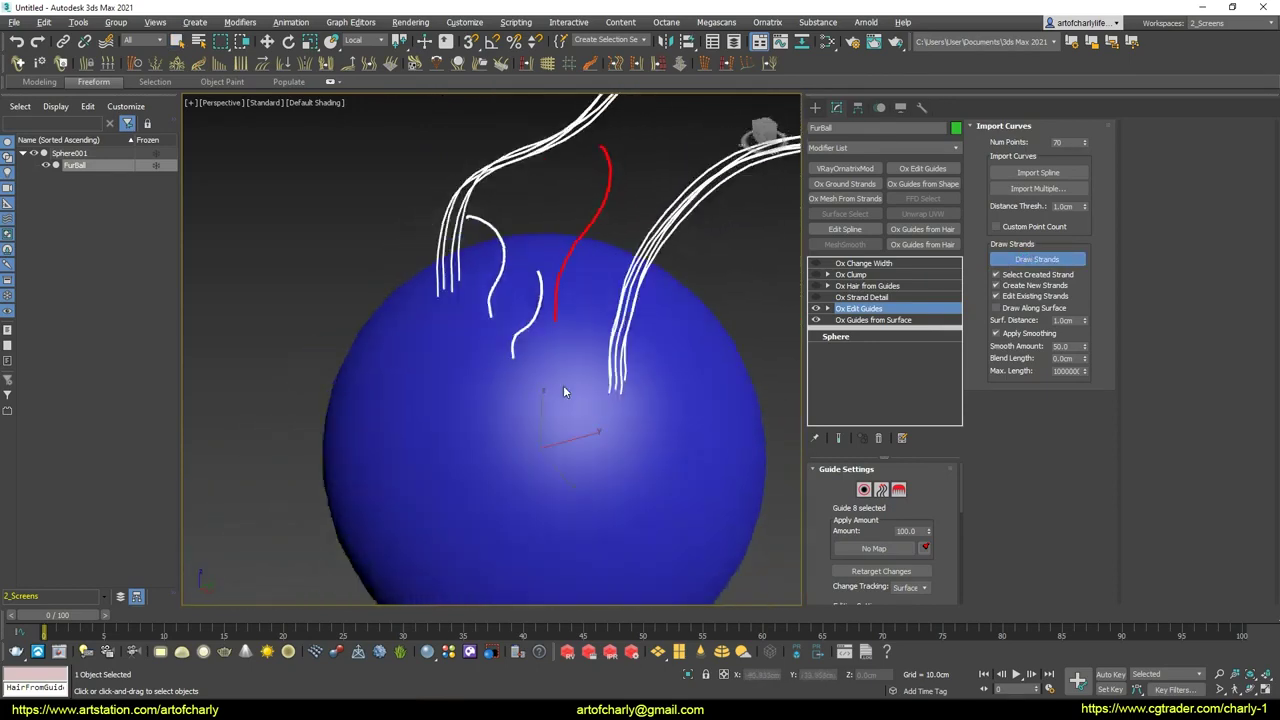
pyautogui.scroll(-5, 582, 370)
pyautogui.rightClick(662, 374)
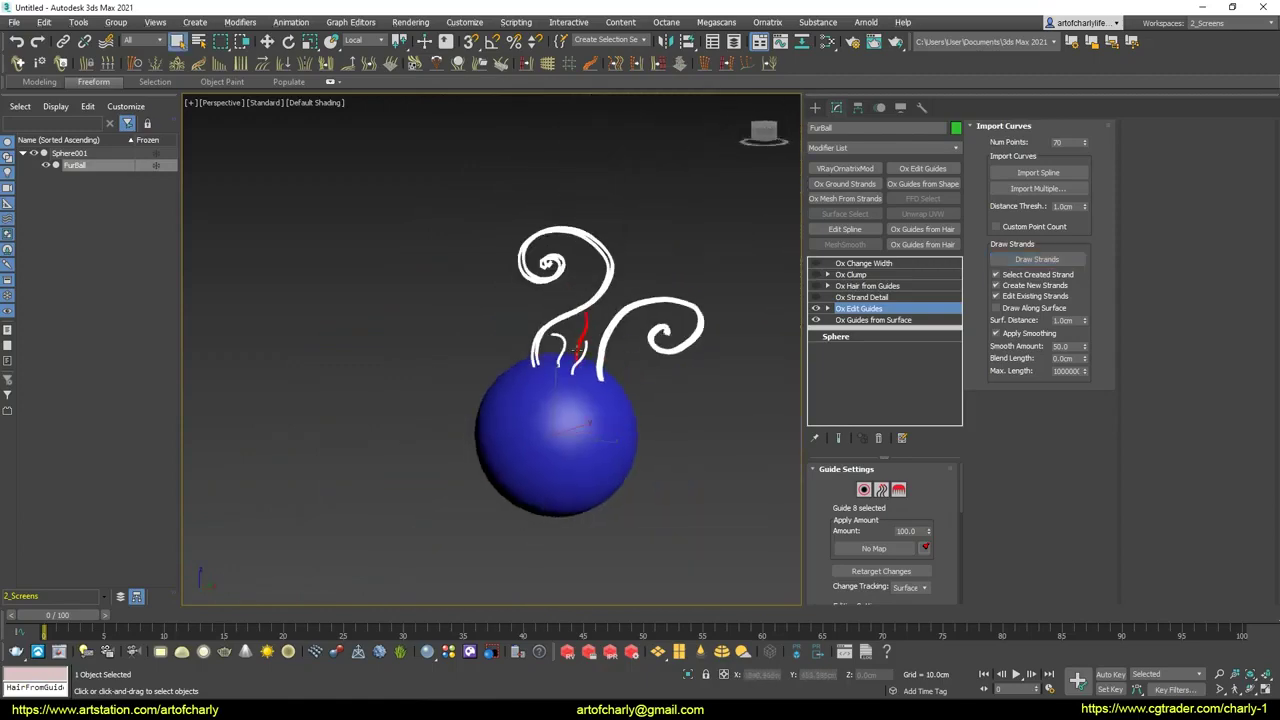
pyautogui.scroll(6, 615, 356)
pyautogui.scroll(-4, 565, 330)
pyautogui.scroll(-2, 565, 330)
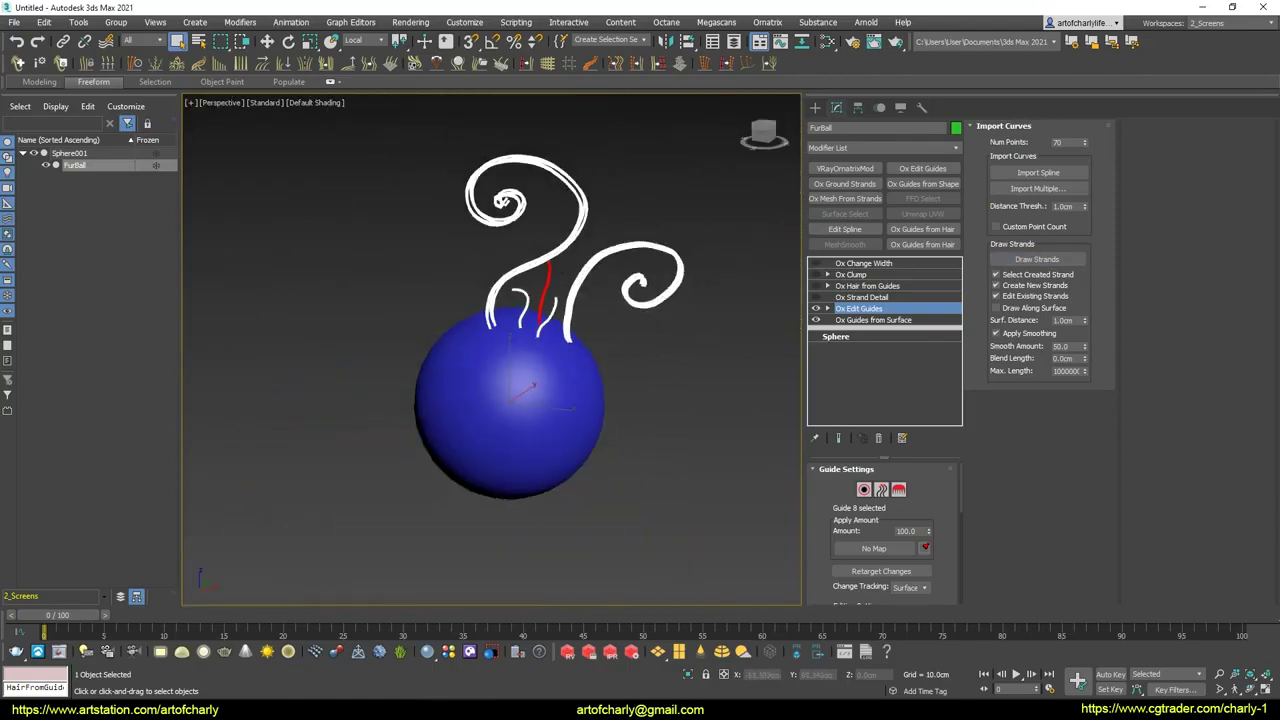
pyautogui.moveTo(565, 330)
pyautogui.keyDown('alt'); pyautogui.mouseDown(button='middle')
pyautogui.moveTo(620, 360)
pyautogui.moveTo(606, 276)
pyautogui.mouseUp(button='middle'); pyautogui.keyUp('alt')
pyautogui.scroll(3, 645, 383)
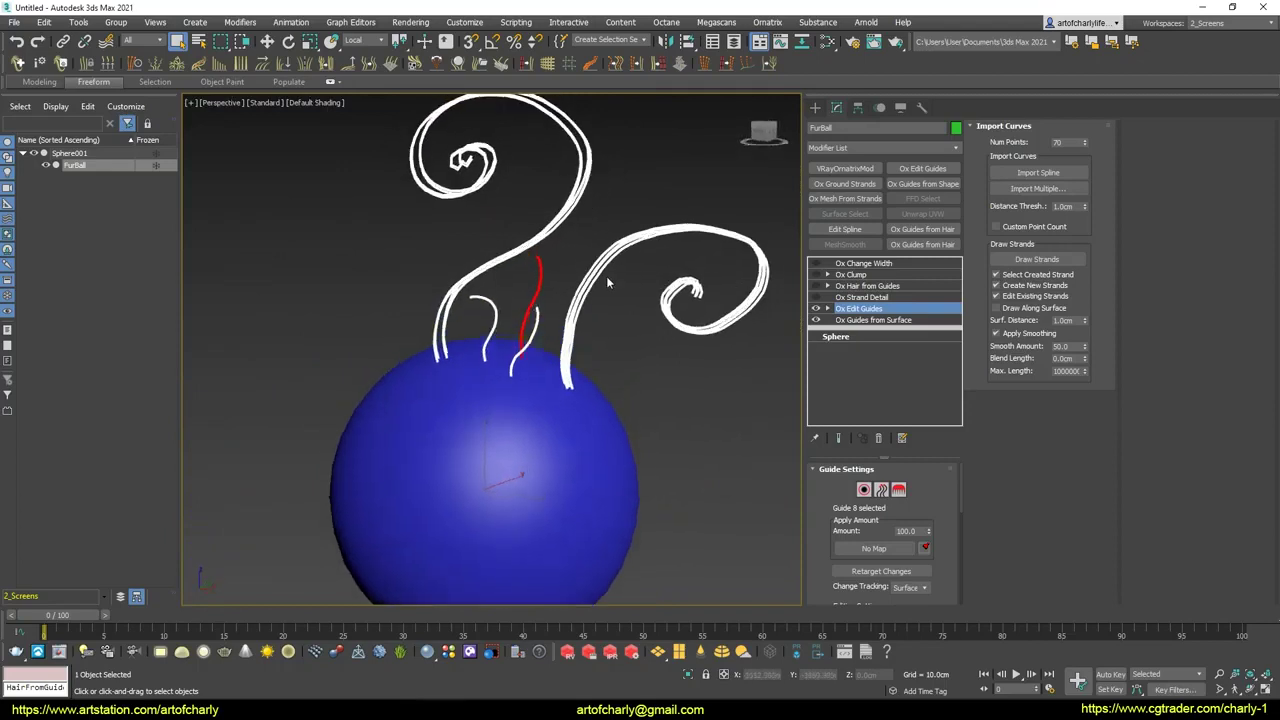
pyautogui.click(864, 491)
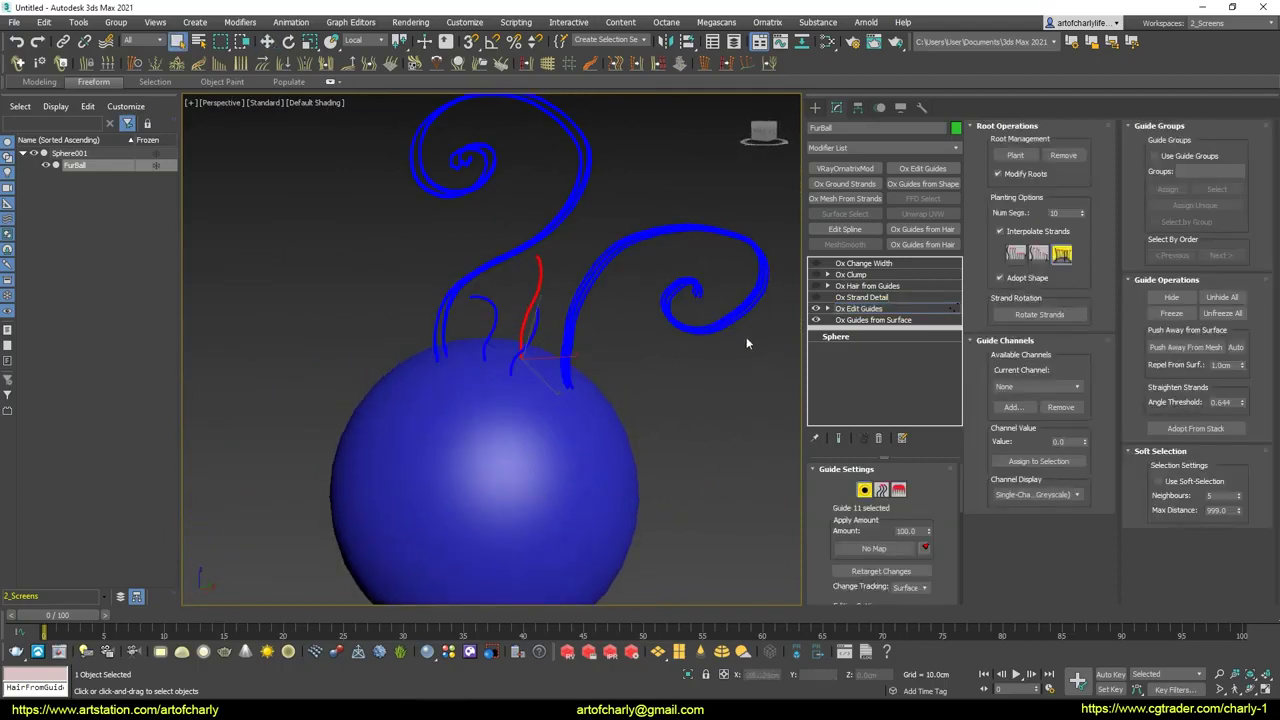
# Select FurBall under Sphere001 and clone it as FurBall001.
pyautogui.click(863, 263)
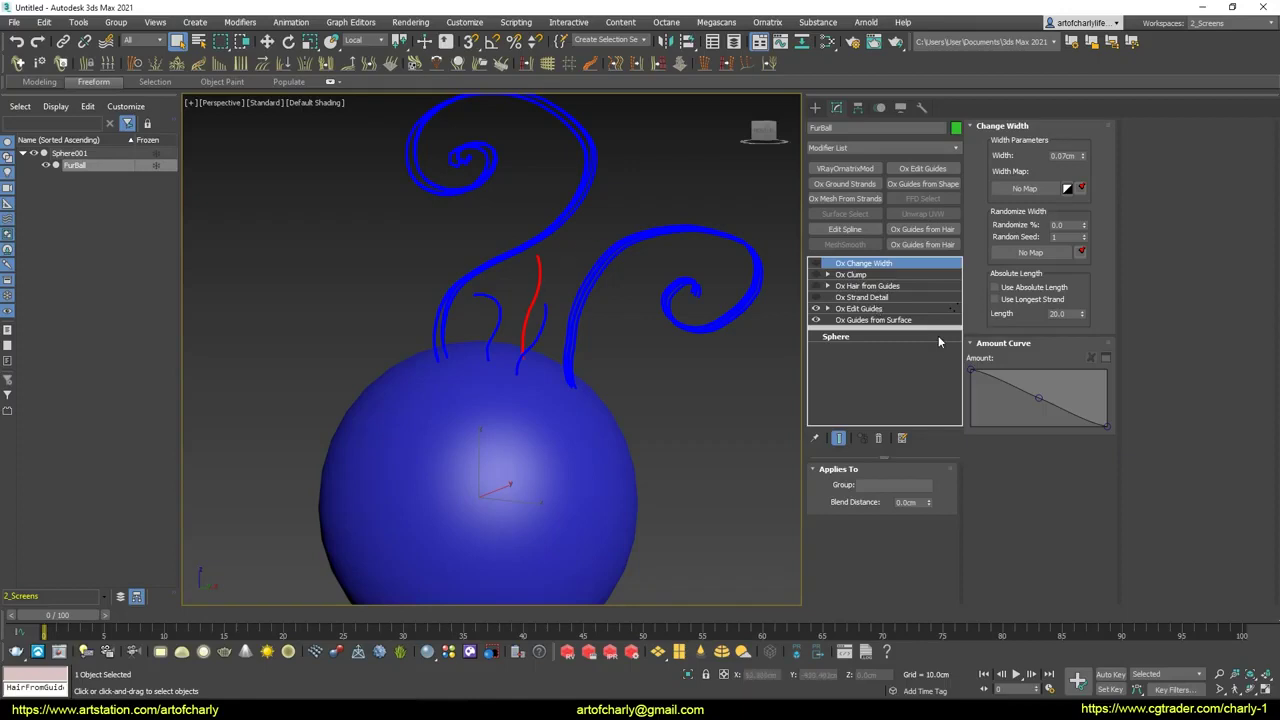
pyautogui.click(815, 107)
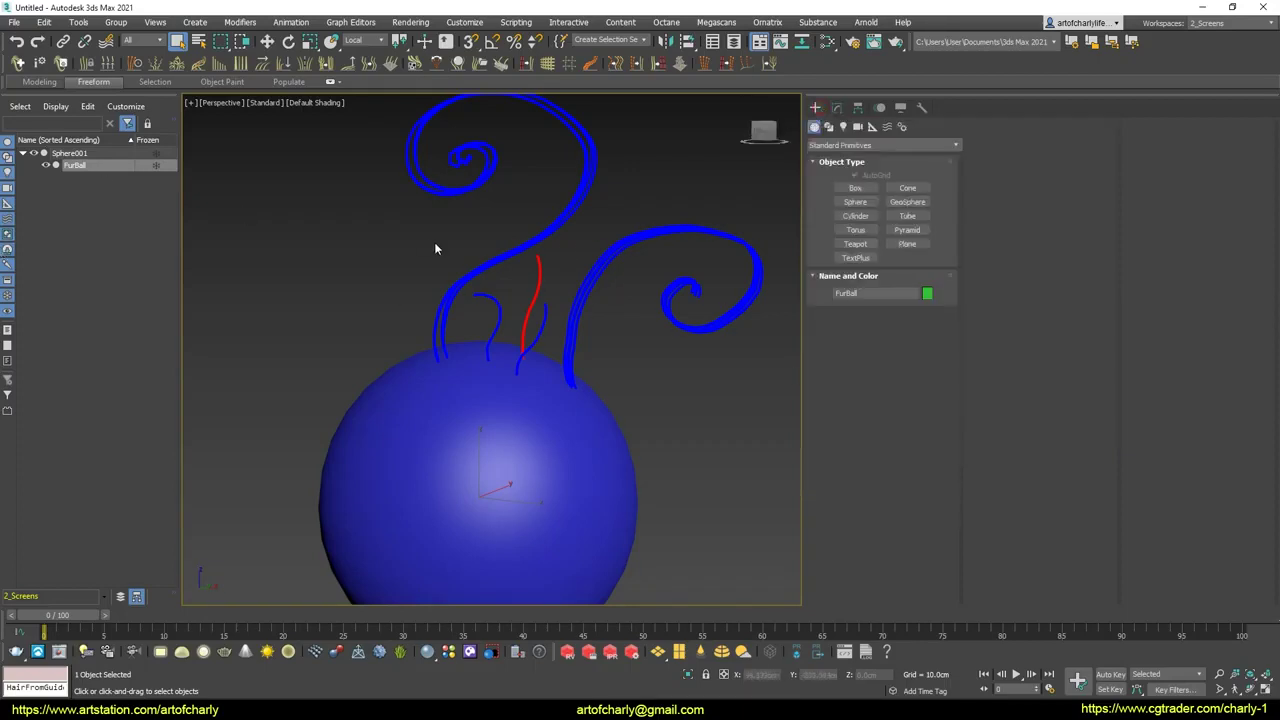
pyautogui.click(382, 227)
pyautogui.click(23, 153)
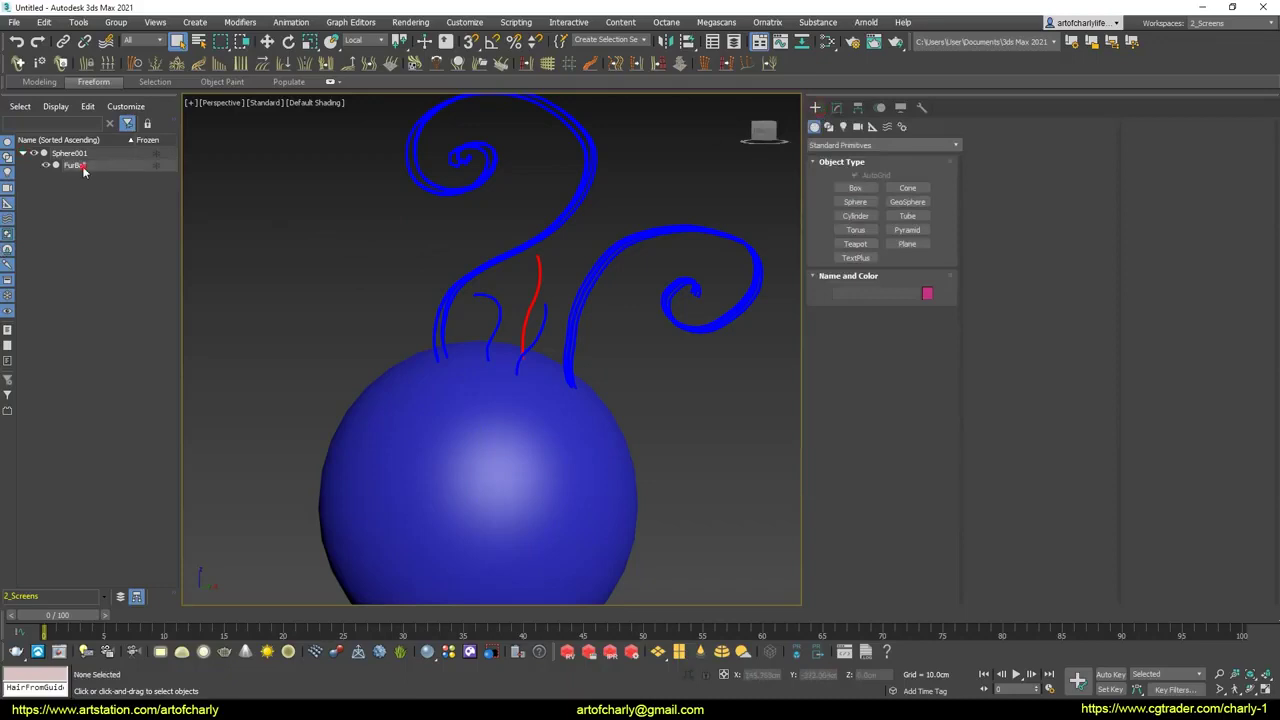
pyautogui.click(78, 165)
pyautogui.hotkey('ctrl', 'v')
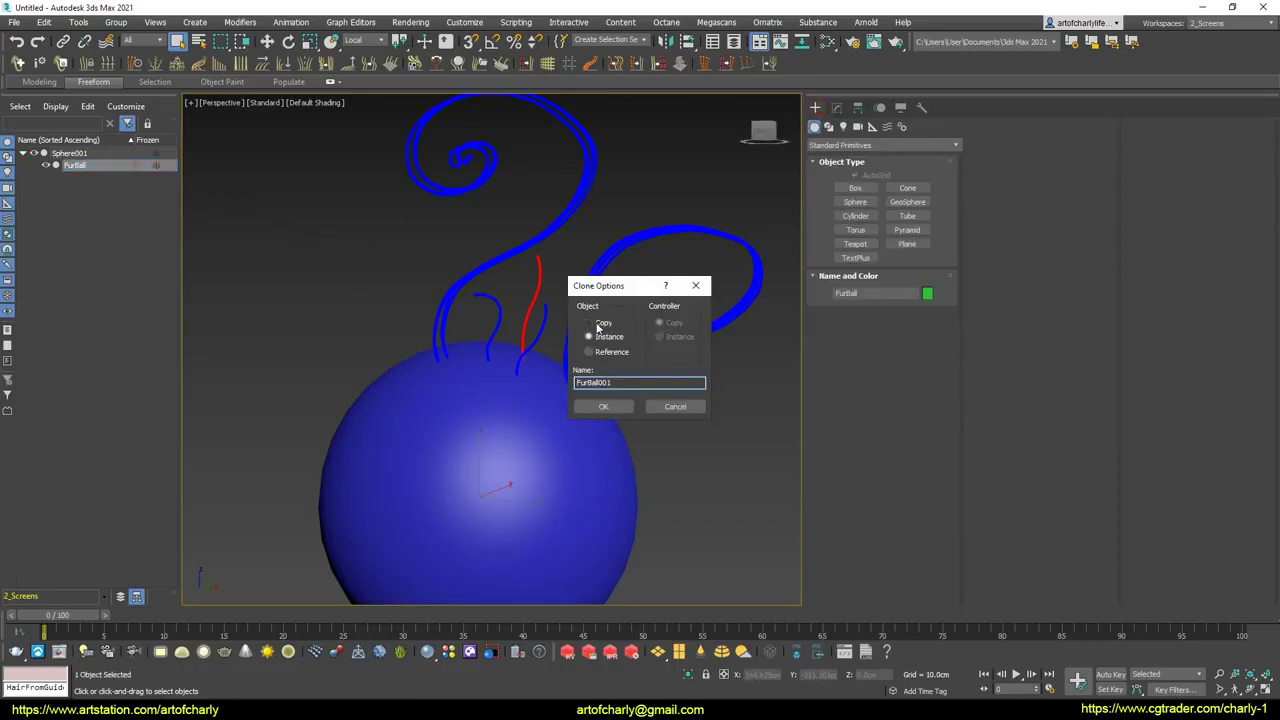
pyautogui.click(602, 403)
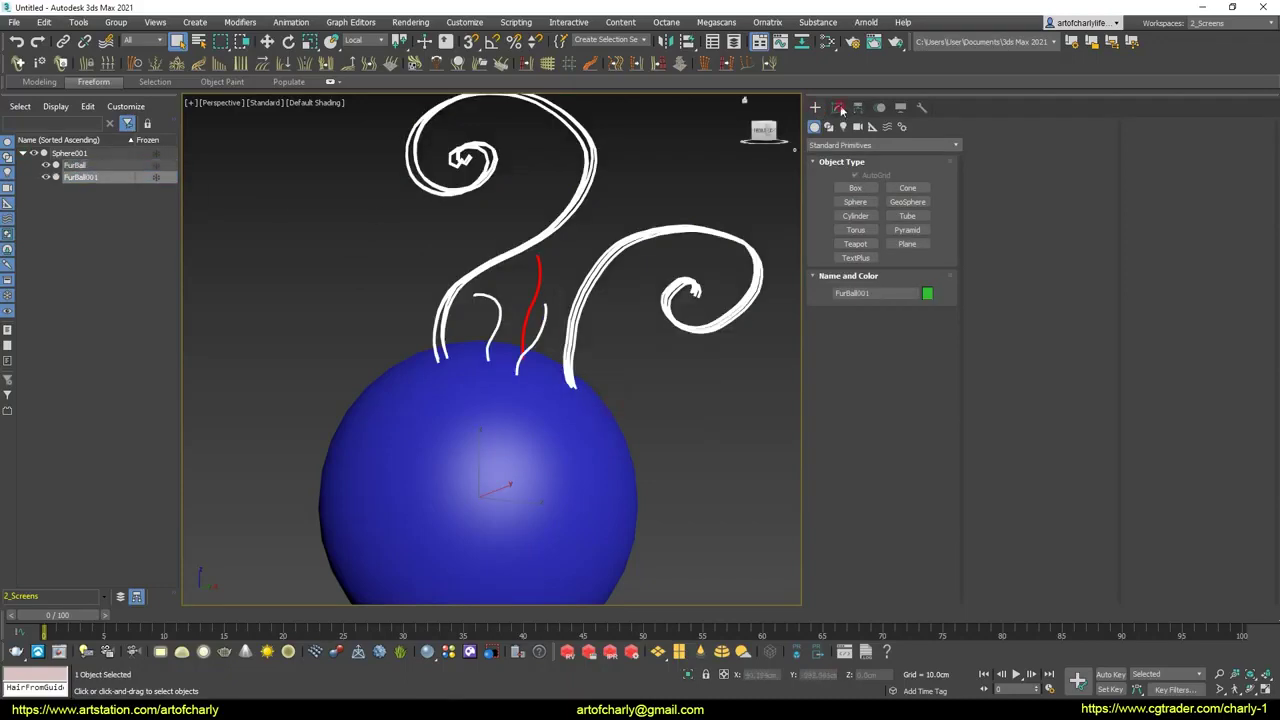
# Delete FurBall001's four Ox hair modifiers, add Edit Spline and collapse it to an Editable Spline.
pyautogui.click(837, 107)
pyautogui.keyDown('shift'); pyautogui.click(860, 297); pyautogui.keyUp('shift')
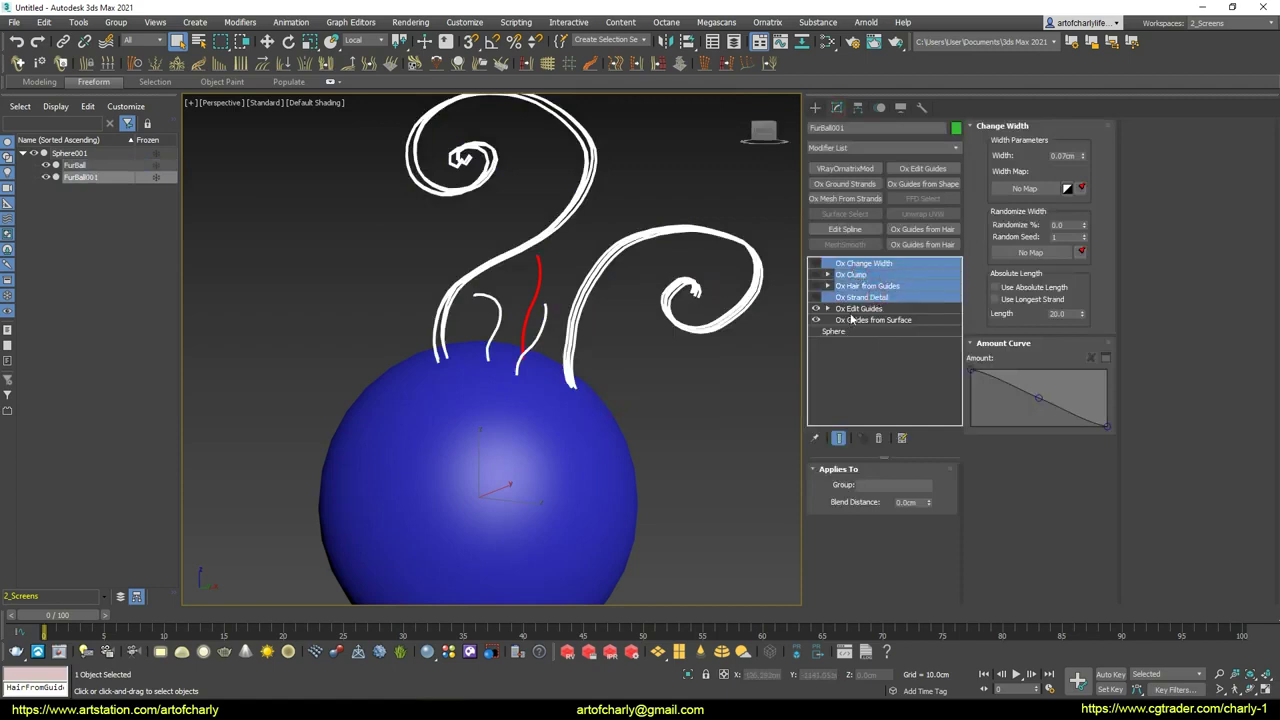
pyautogui.rightClick(884, 298)
pyautogui.click(905, 322)
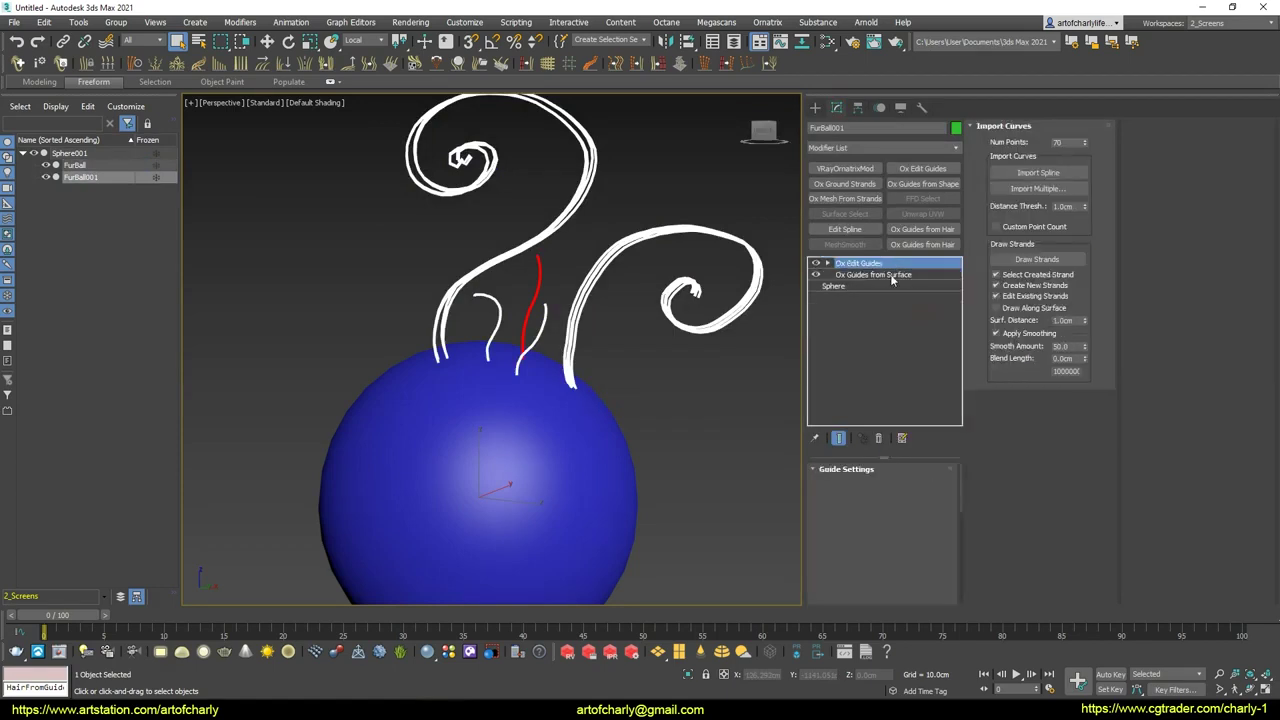
pyautogui.click(845, 229)
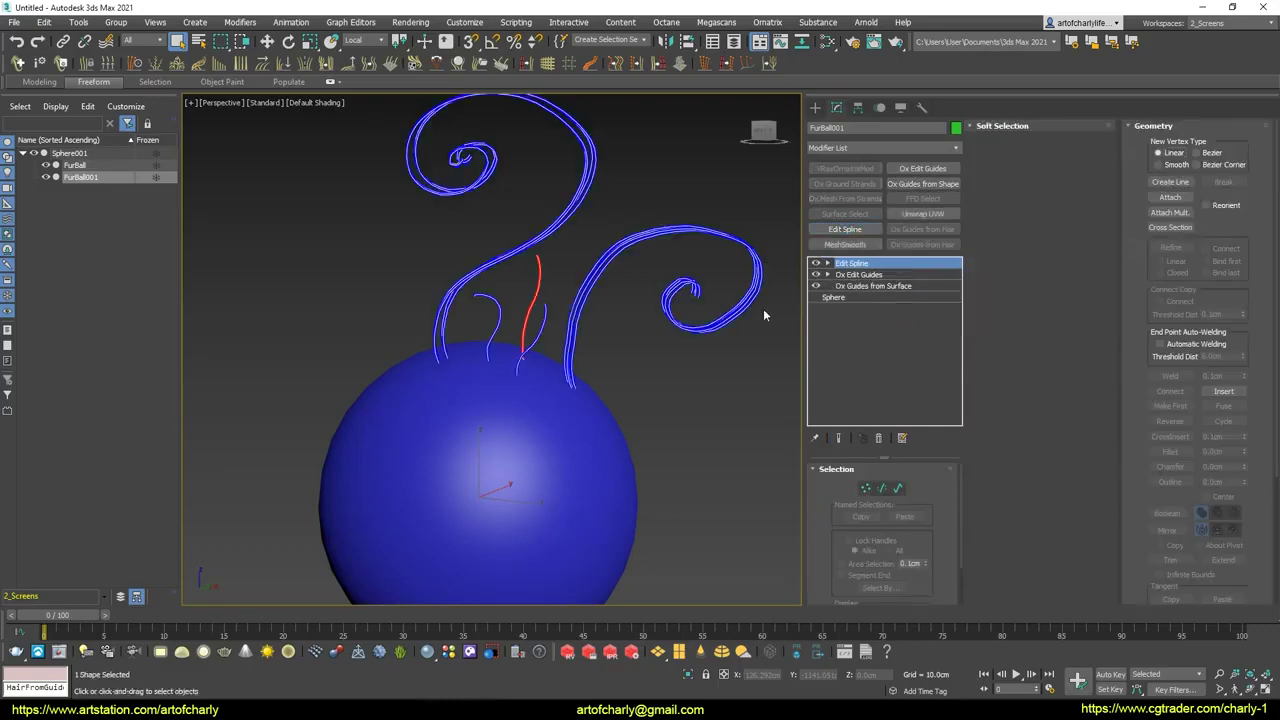
pyautogui.rightClick(868, 266)
pyautogui.click(926, 384)
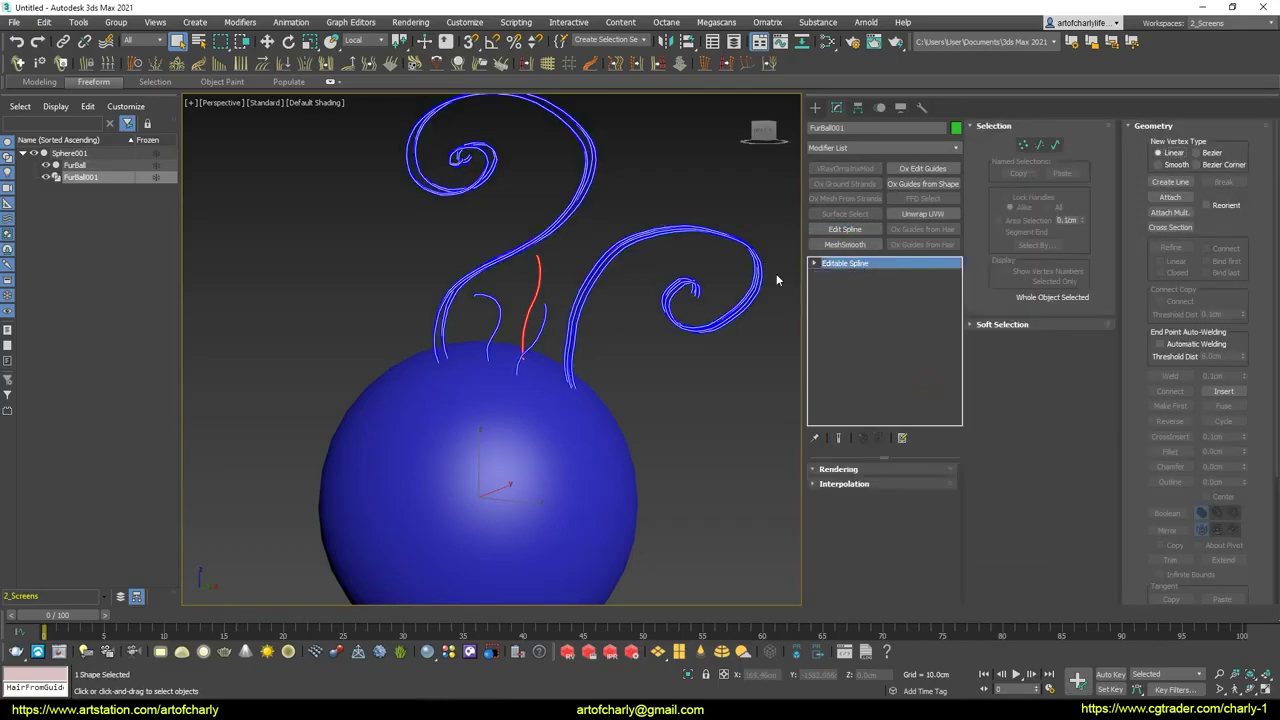
pyautogui.keyDown('alt'); pyautogui.moveTo(777, 279); pyautogui.dragTo(429, 274, button='middle'); pyautogui.keyUp('alt')
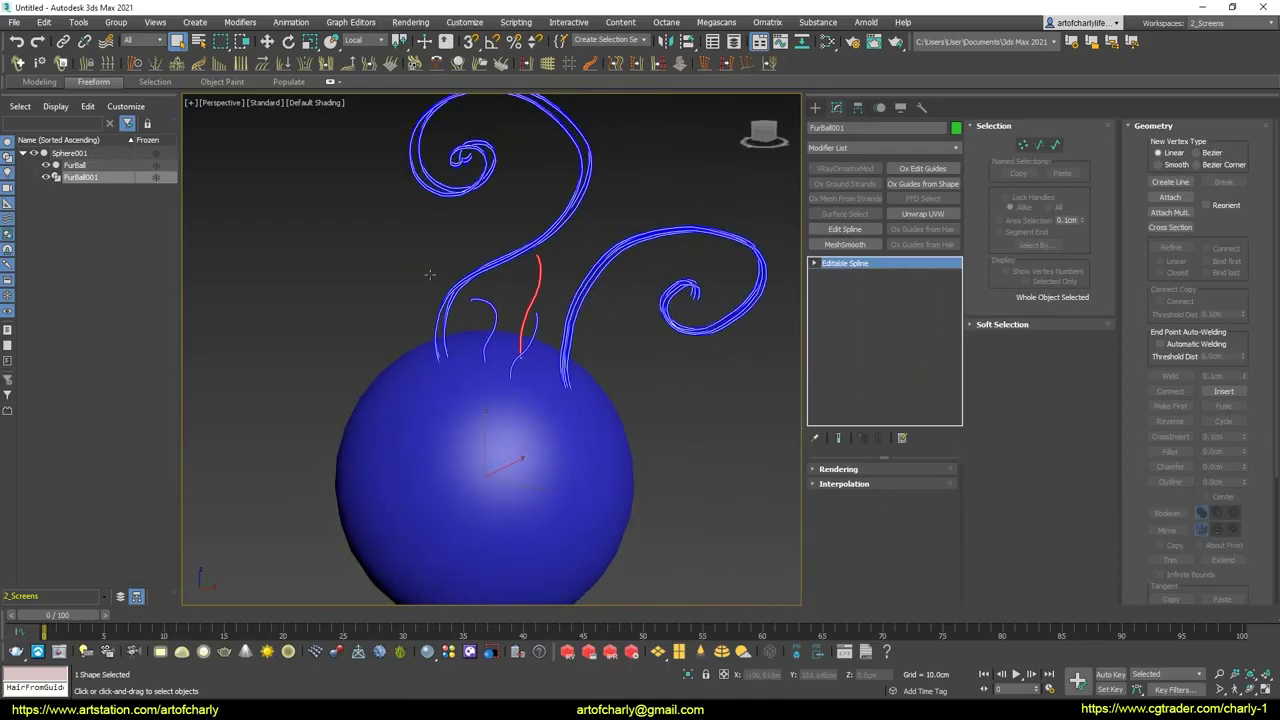
# Hide the original FurBall object in the Scene Explorer.
pyautogui.click(47, 166)
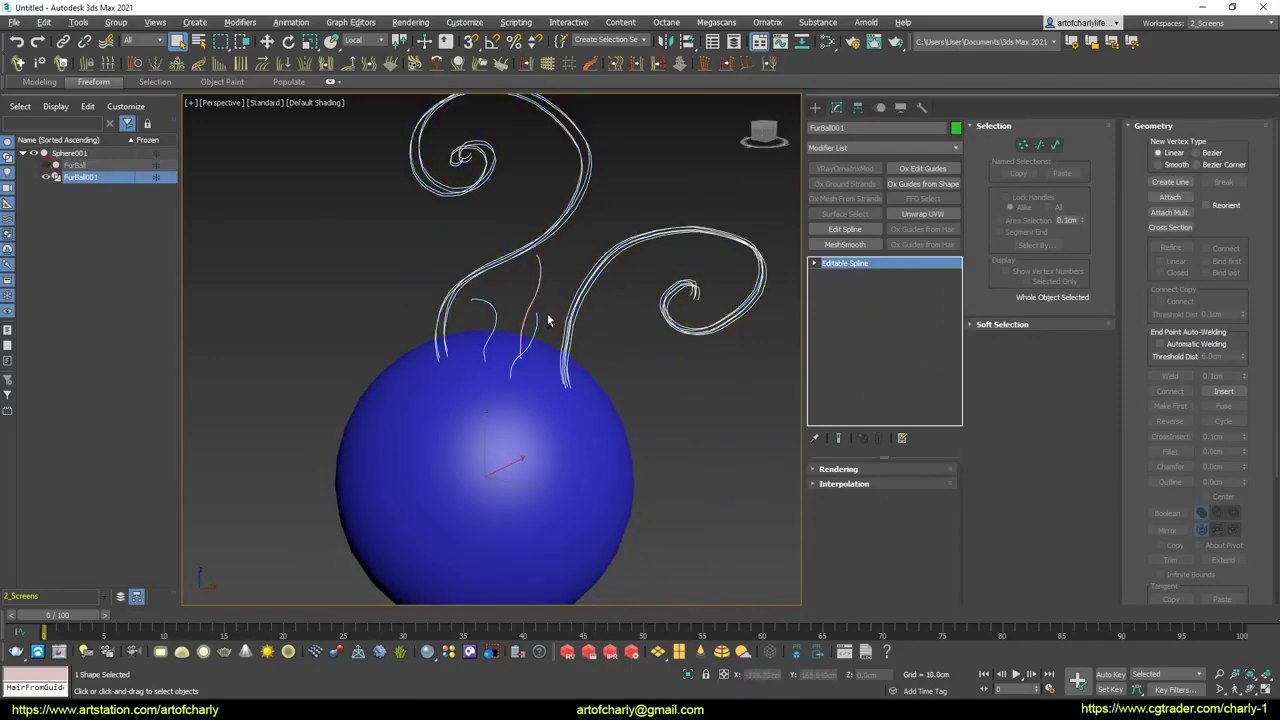
pyautogui.keyDown('alt'); pyautogui.moveTo(548, 320); pyautogui.dragTo(620, 314, button='middle'); pyautogui.keyUp('alt')
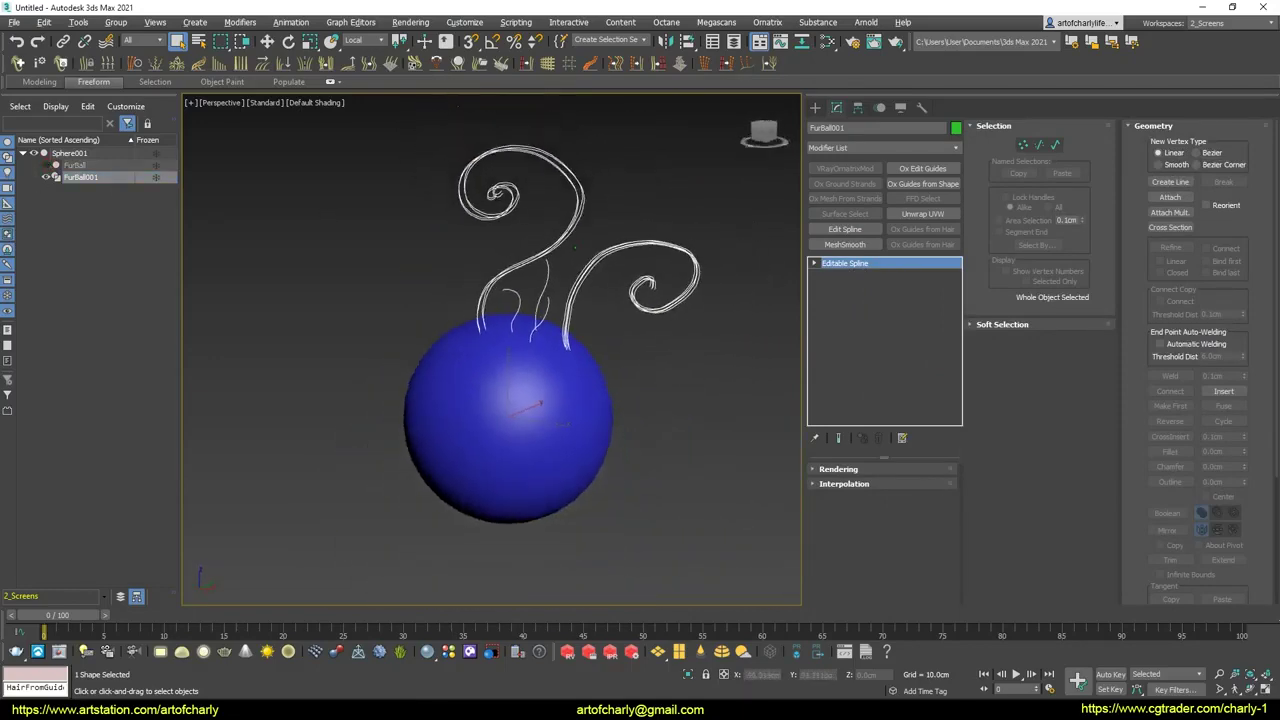
pyautogui.scroll(4, 548, 249)
pyautogui.click(814, 107)
pyautogui.scroll(-4, 530, 300)
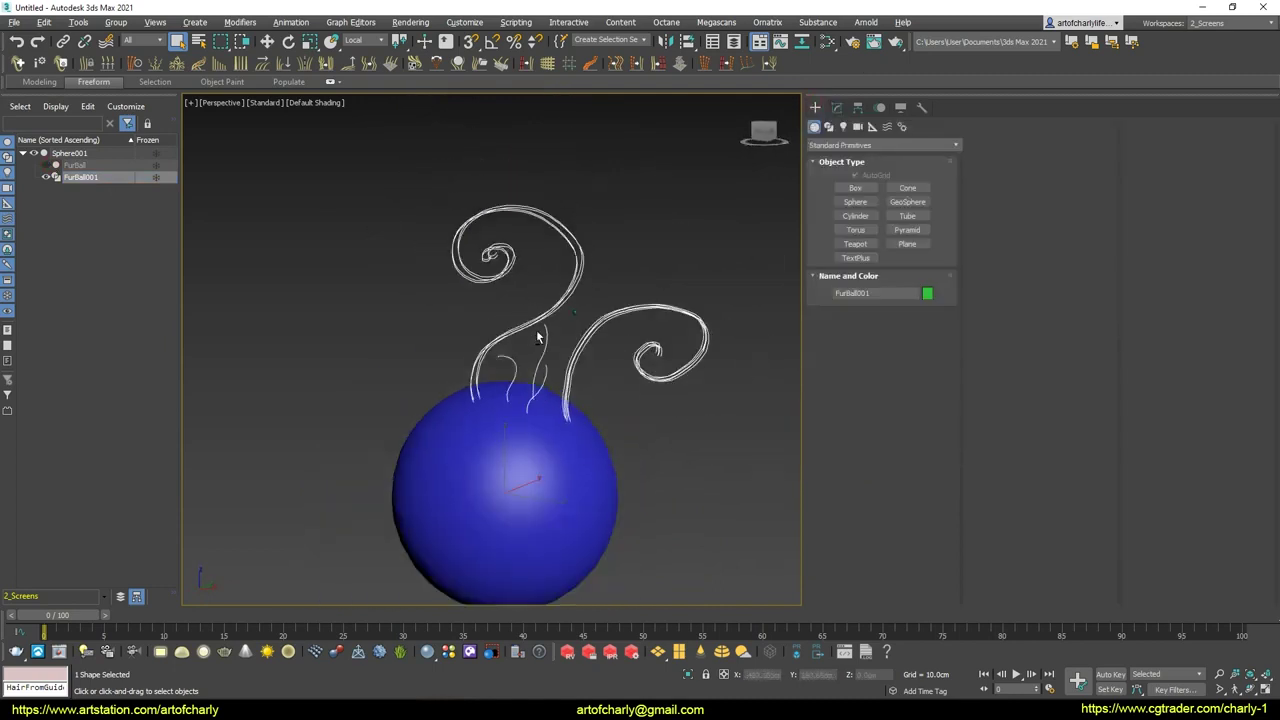
pyautogui.moveTo(537, 337); pyautogui.dragTo(557, 295, button='middle')
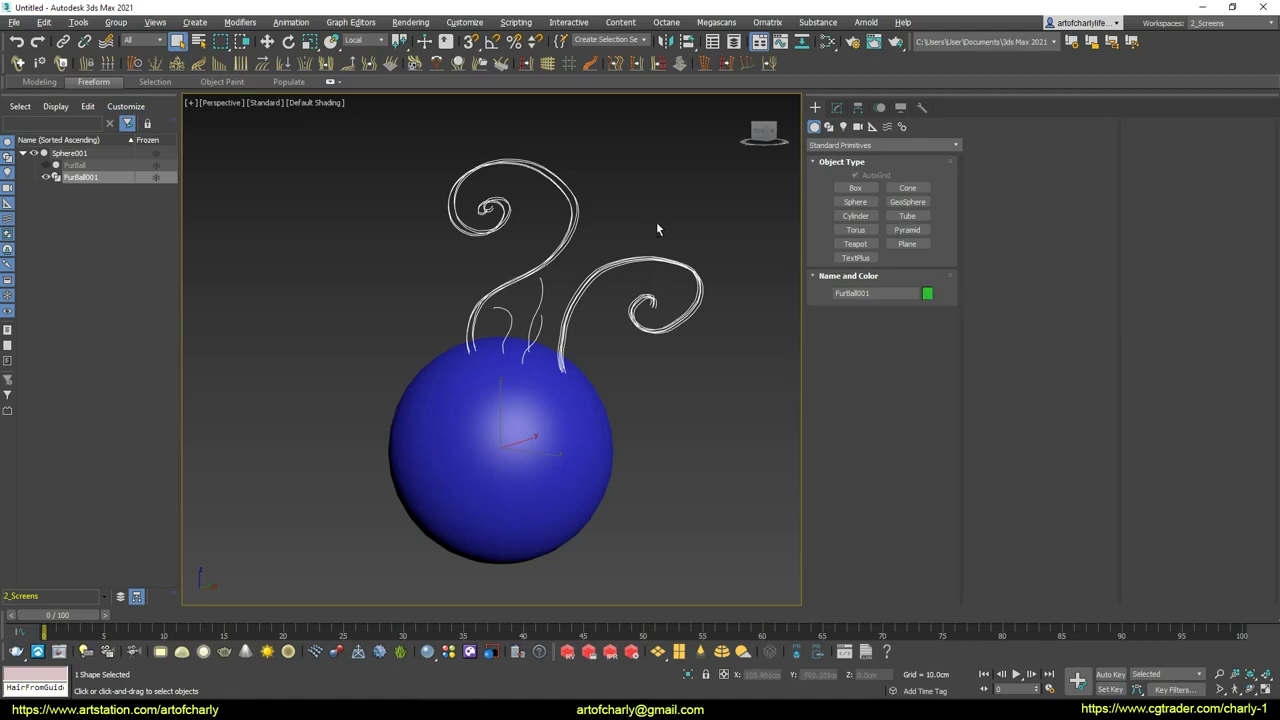
pyautogui.keyDown('alt'); pyautogui.moveTo(656, 226); pyautogui.dragTo(606, 281, button='middle'); pyautogui.keyUp('alt')
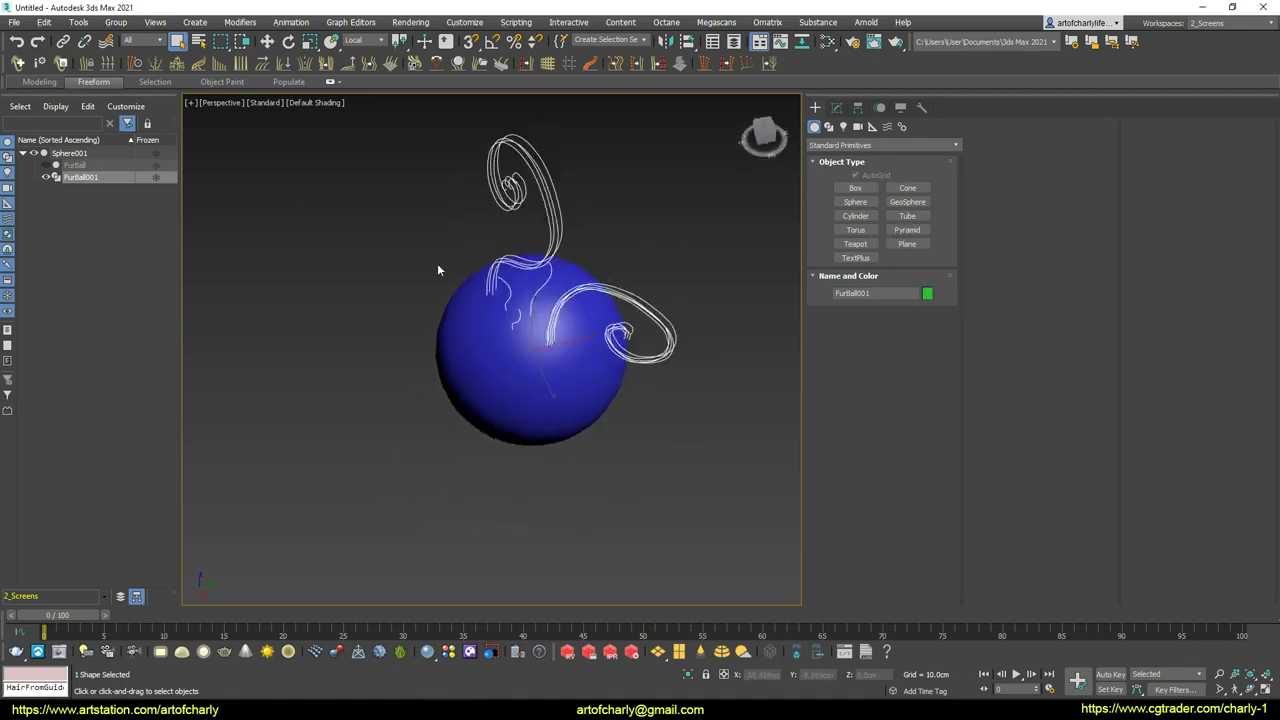
pyautogui.keyDown('alt'); pyautogui.moveTo(491, 230); pyautogui.dragTo(510, 215, button='middle'); pyautogui.keyUp('alt')
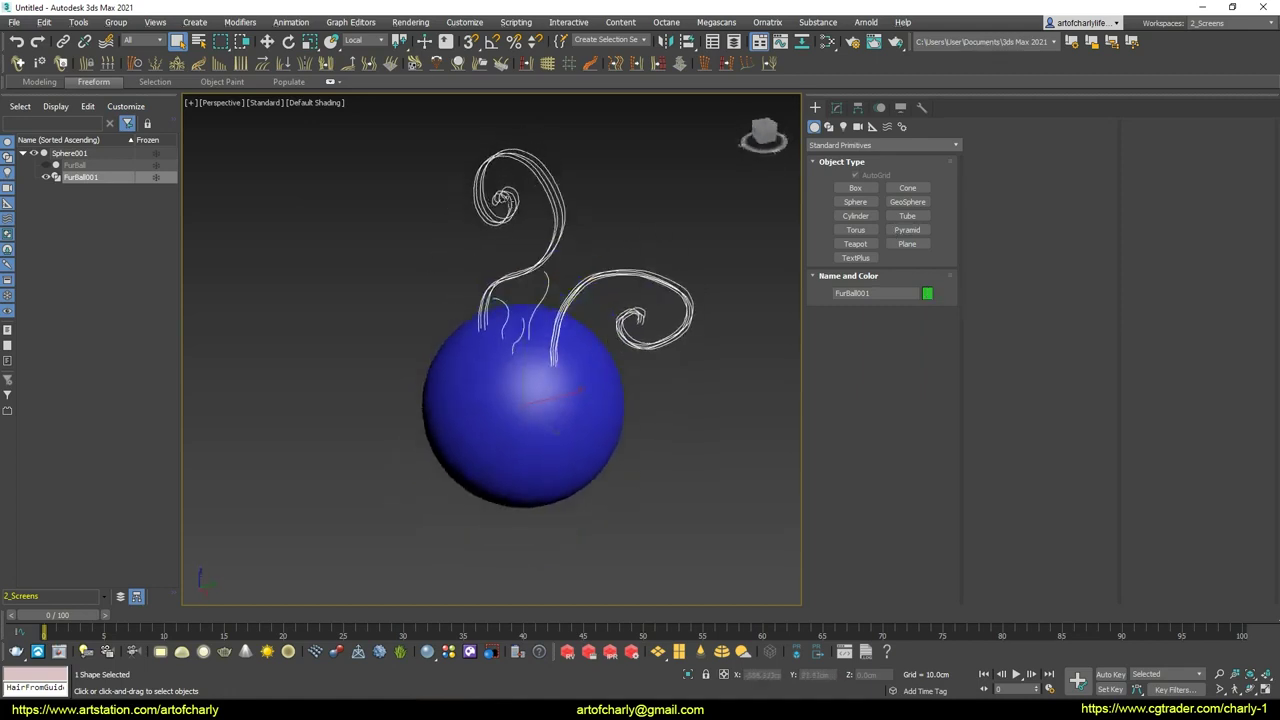
pyautogui.click(14, 22)
pyautogui.moveTo(32, 248)
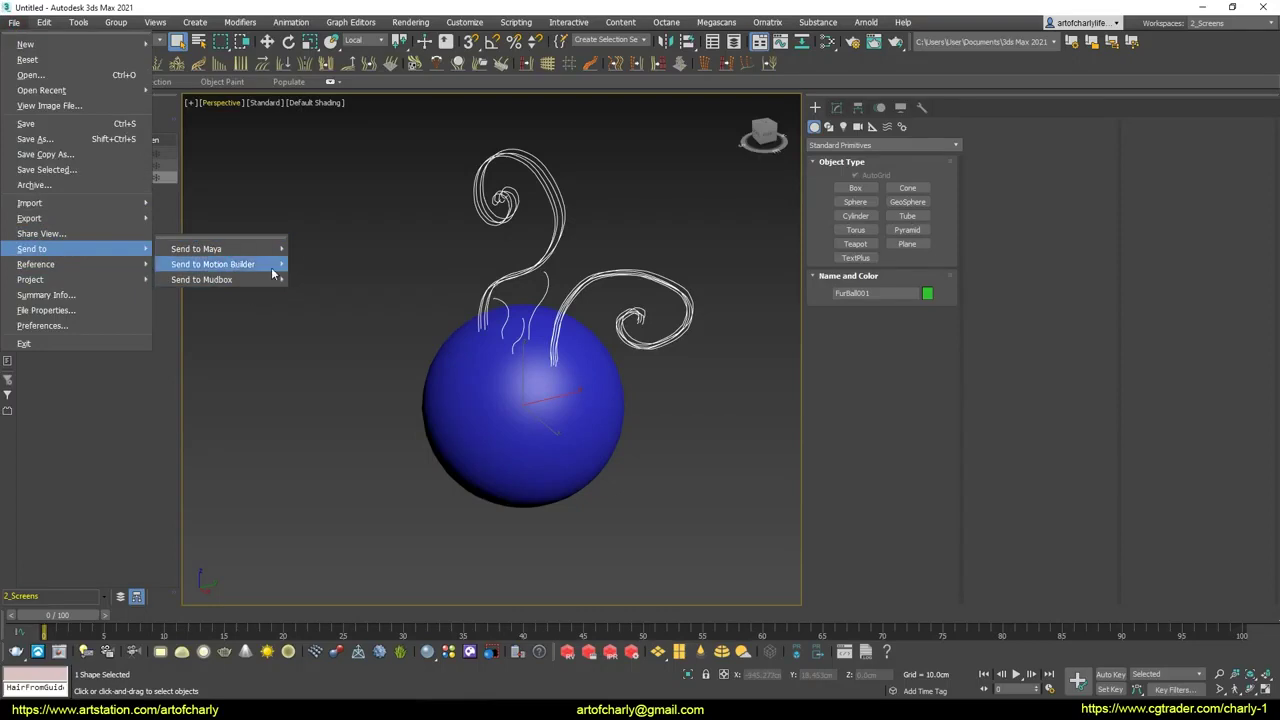
pyautogui.keyDown('alt'); pyautogui.moveTo(595, 226); pyautogui.dragTo(489, 291, button='middle'); pyautogui.keyUp('alt')
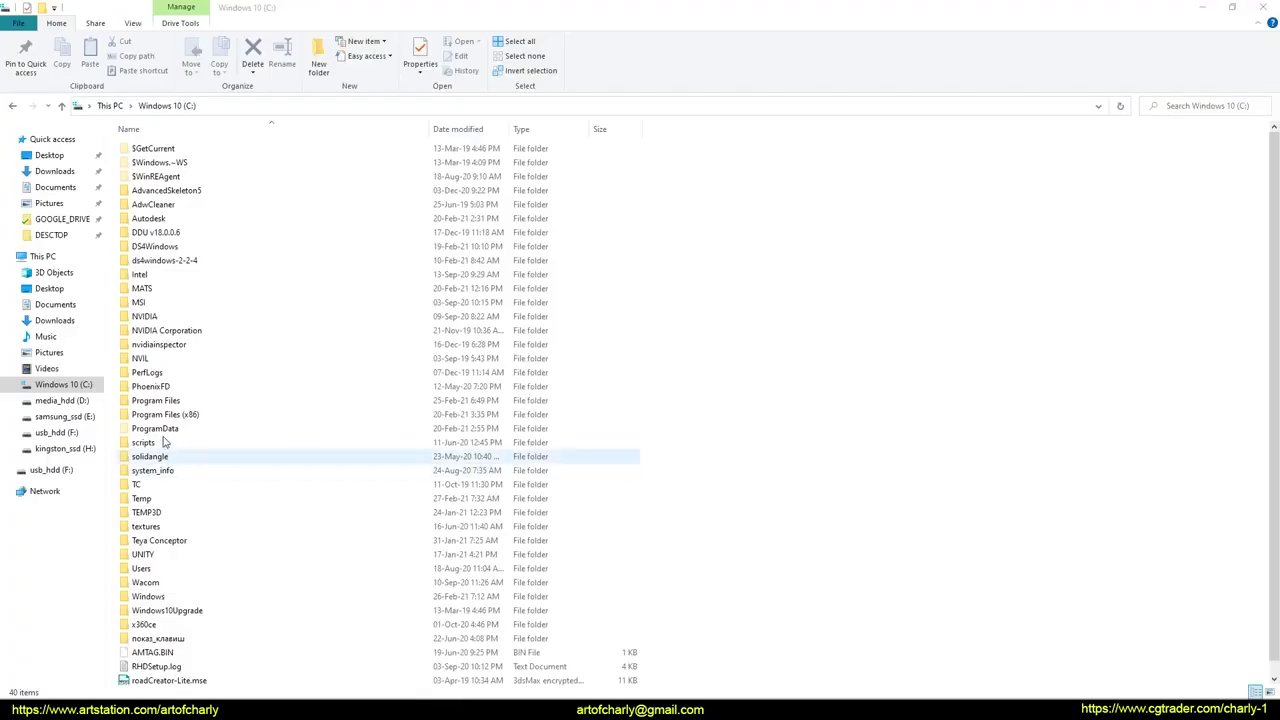
# Open C:\ProgramData\Autodesk\Synergy\Max2021.23.0.64.syncfg with Edit with Notepad++.
pyautogui.doubleClick(158, 428)
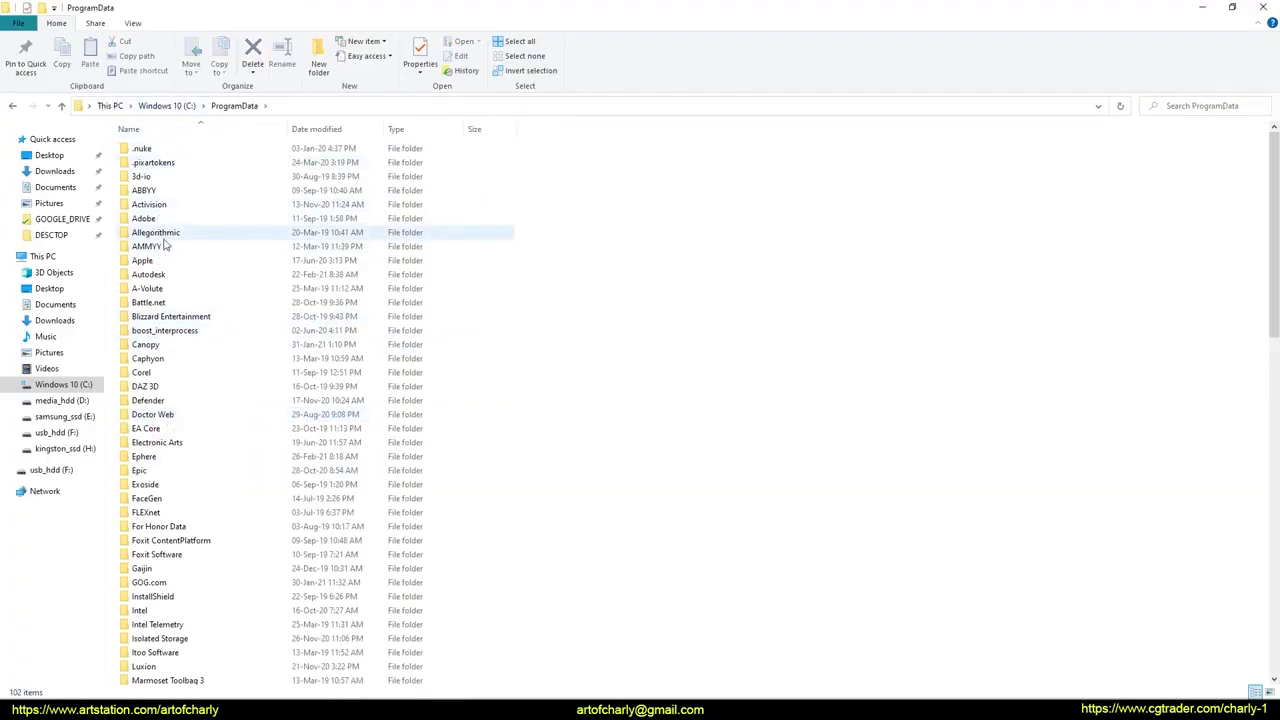
pyautogui.doubleClick(148, 274)
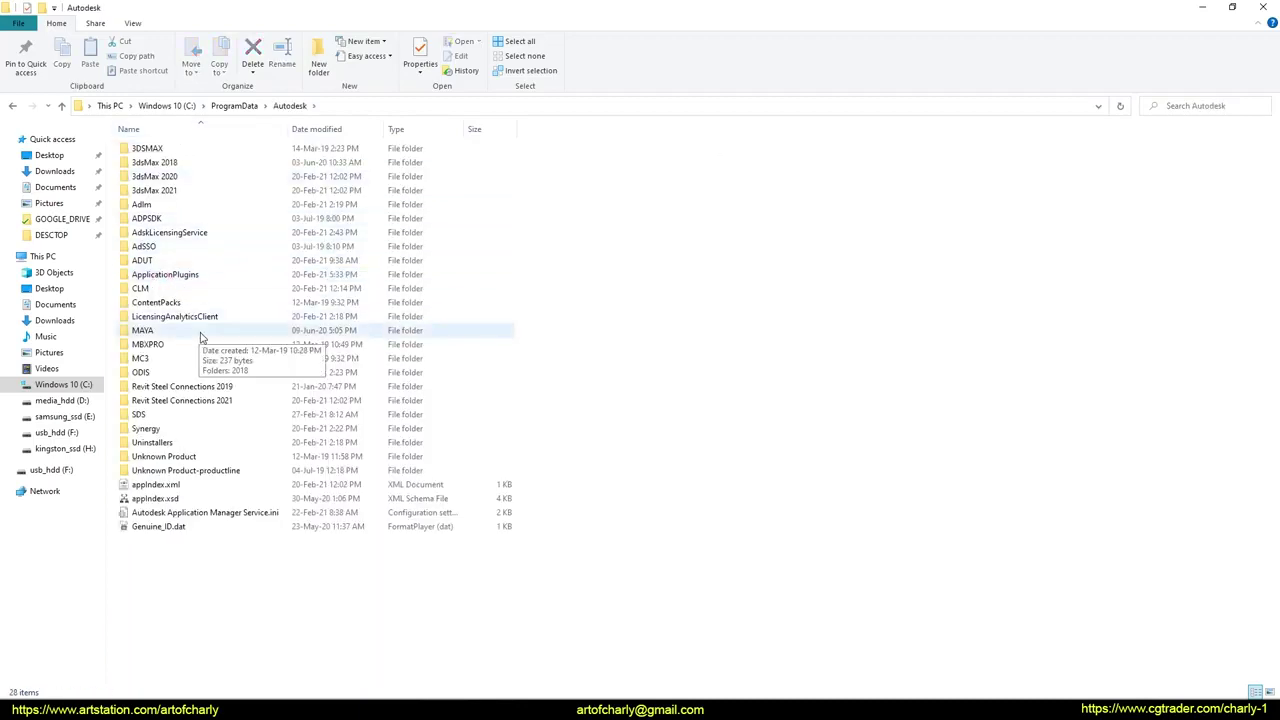
pyautogui.doubleClick(155, 430)
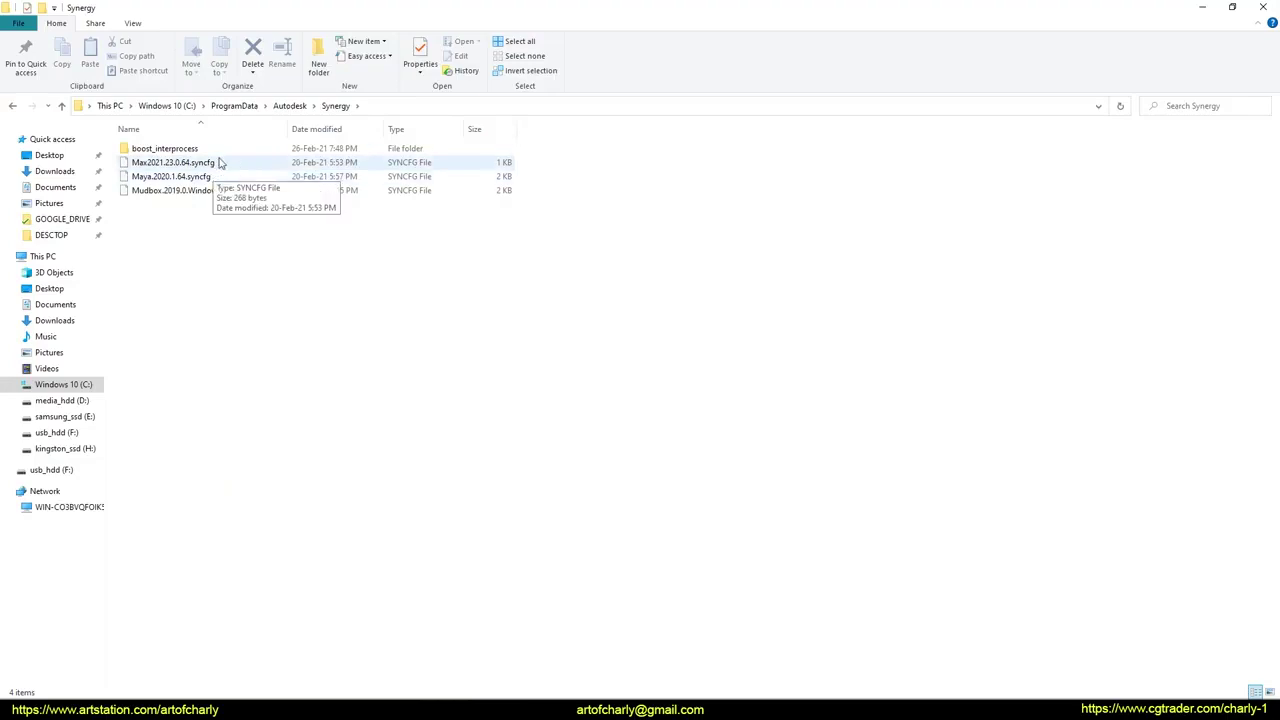
pyautogui.rightClick(186, 168)
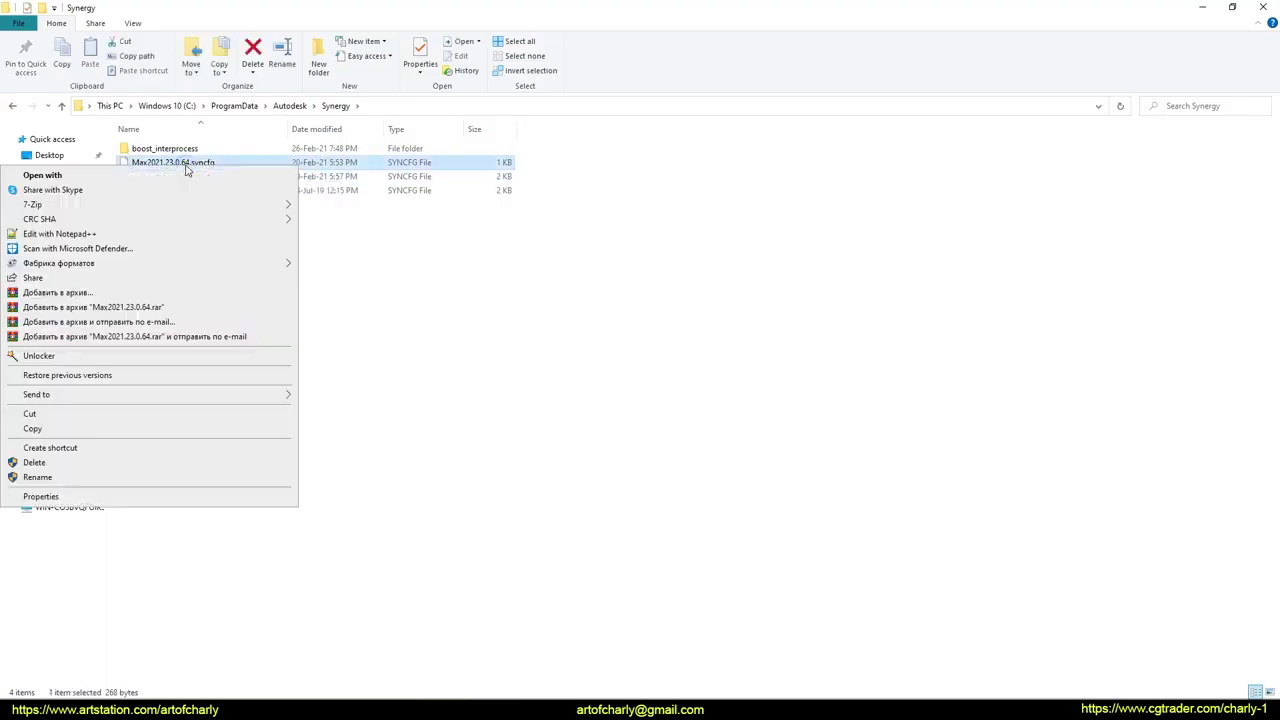
pyautogui.click(110, 230)
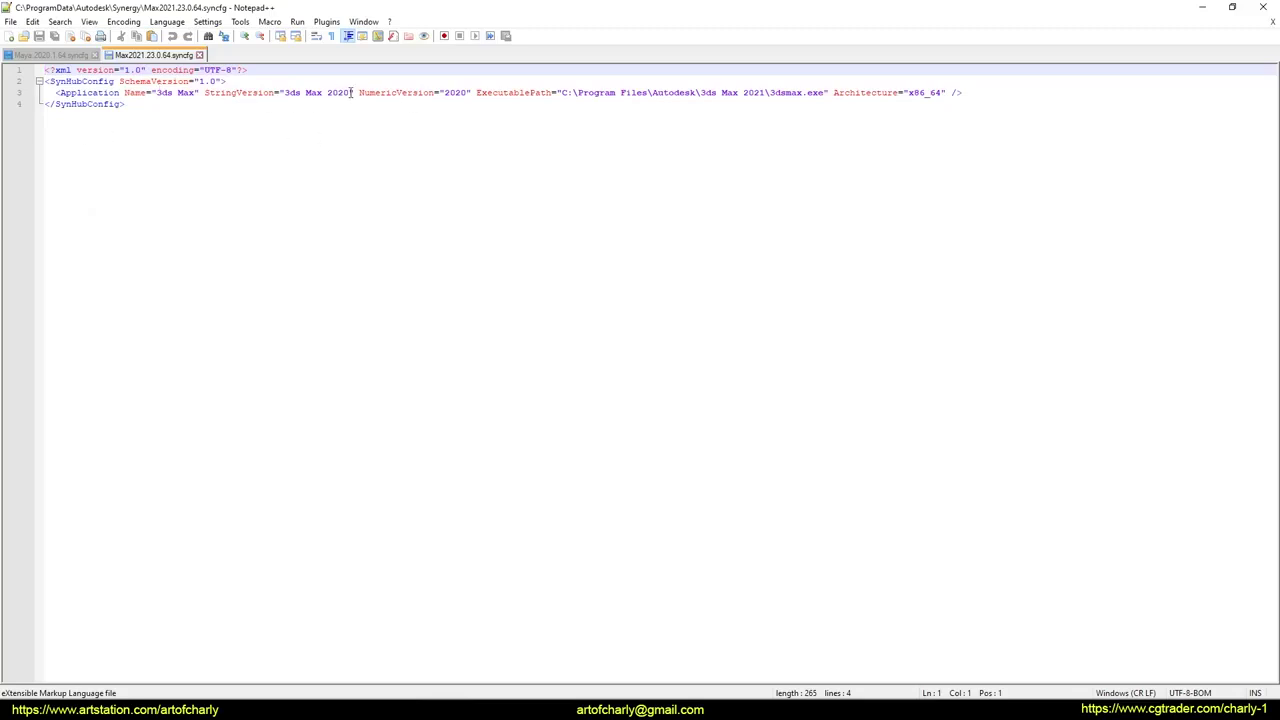
# Check the Max file's StringVersion and NumericVersion 2020 and the 2021\3dsmax.exe path.
pyautogui.moveTo(351, 92); pyautogui.dragTo(325, 92)
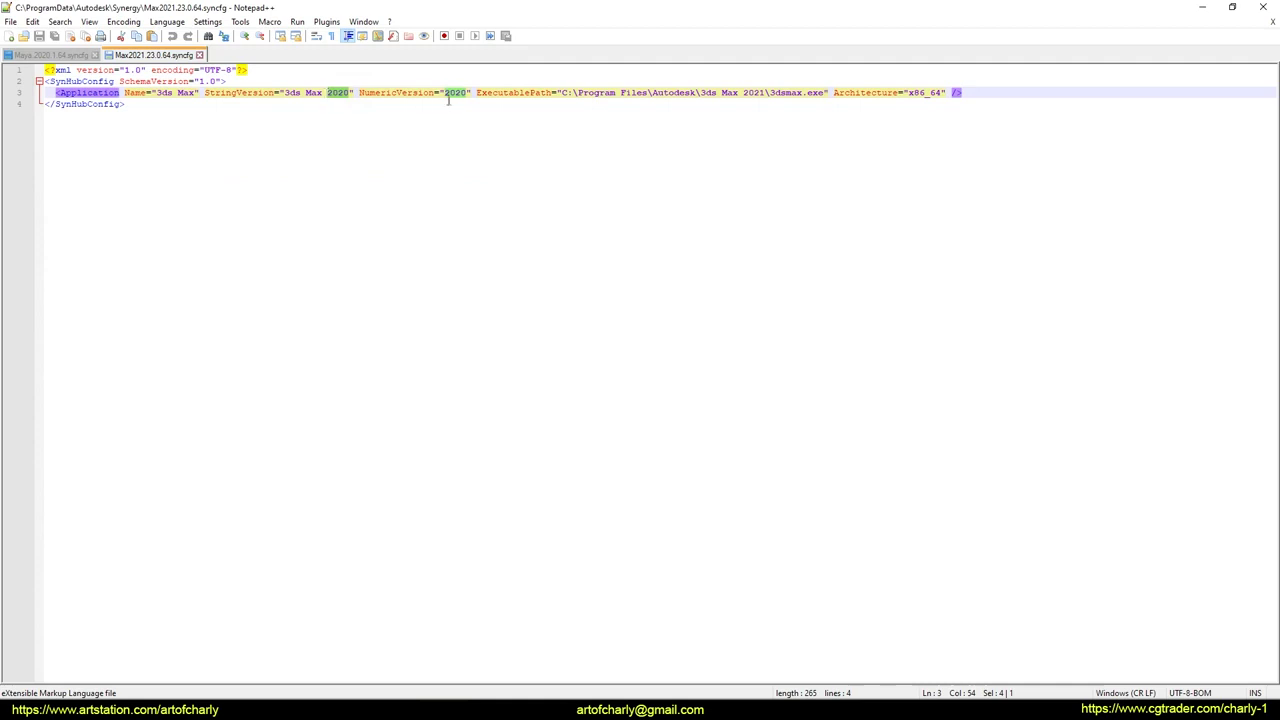
pyautogui.moveTo(466, 93); pyautogui.dragTo(444, 92)
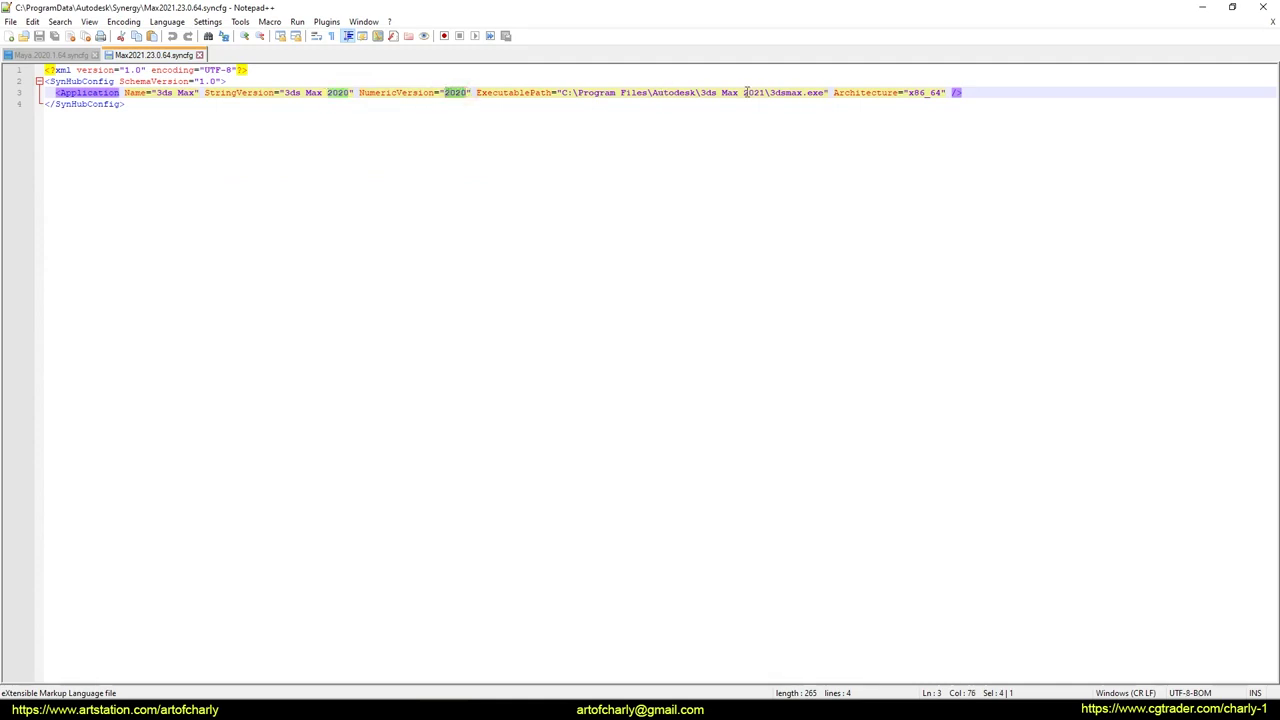
pyautogui.moveTo(743, 92); pyautogui.dragTo(834, 92)
pyautogui.click(974, 90)
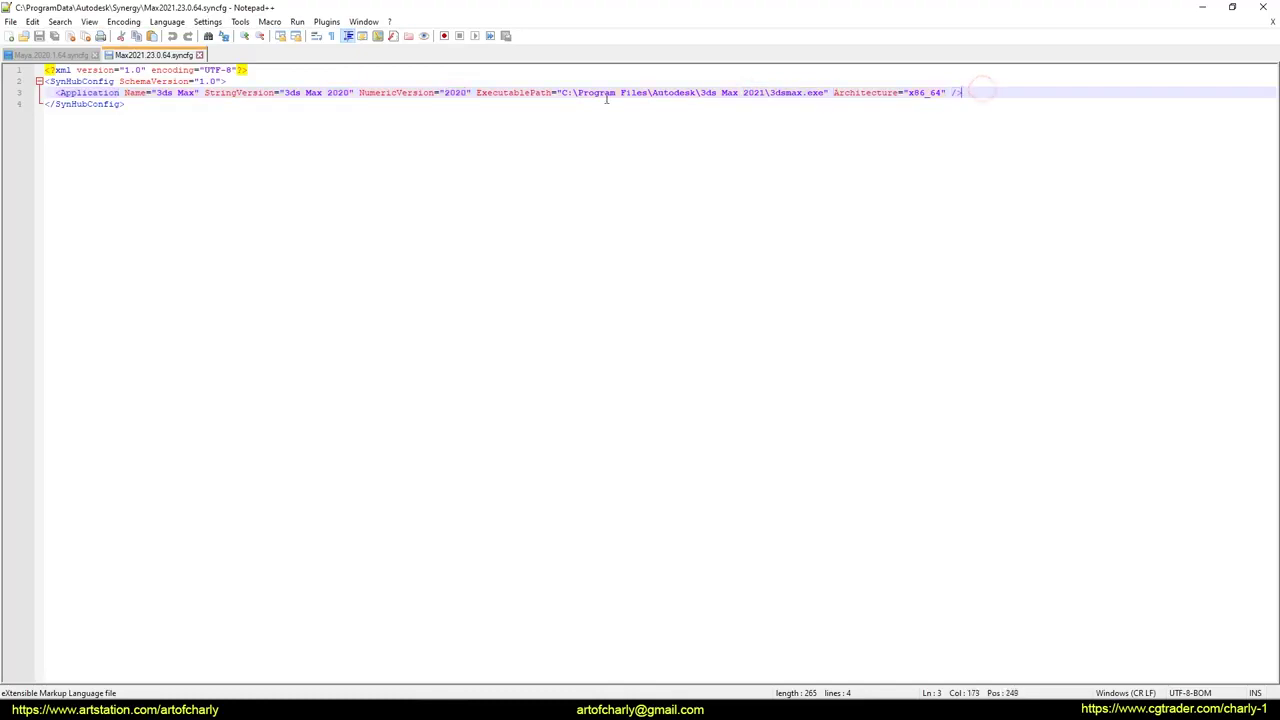
# Review the version and Architecture lines in Maya.2020.1.64.syncfg, then close both config files.
pyautogui.click(73, 55)
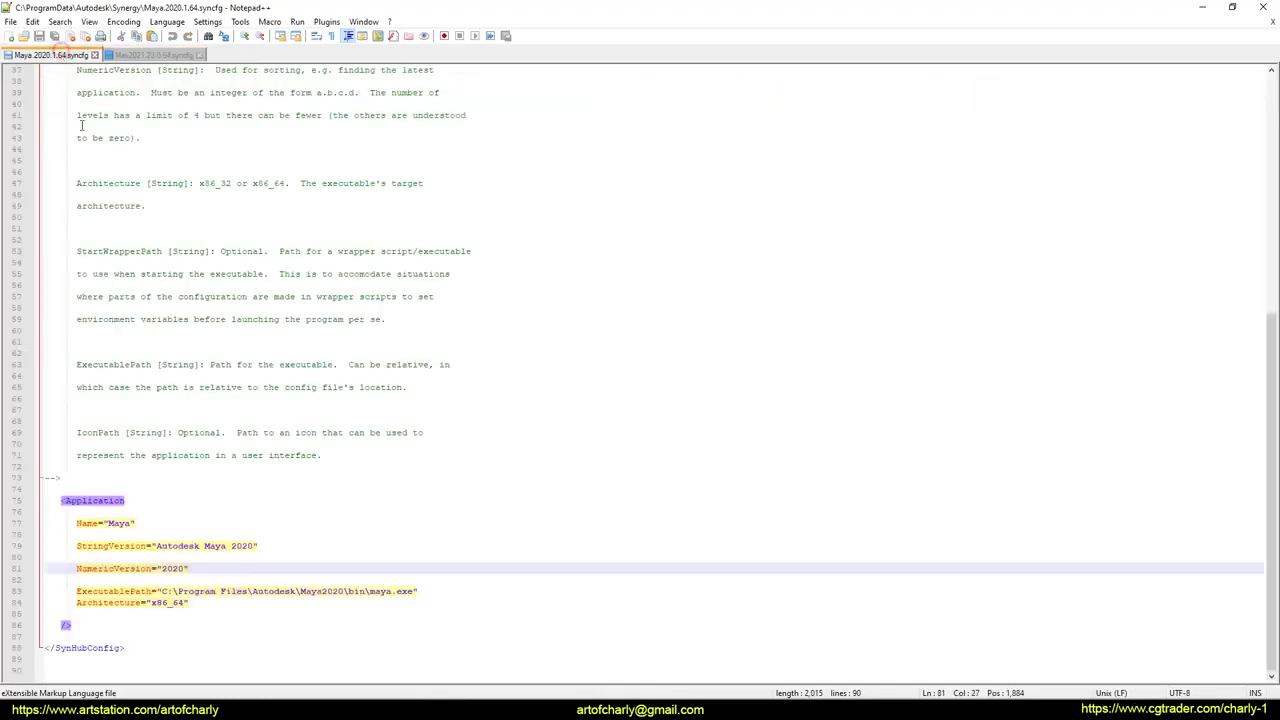
pyautogui.click(264, 553)
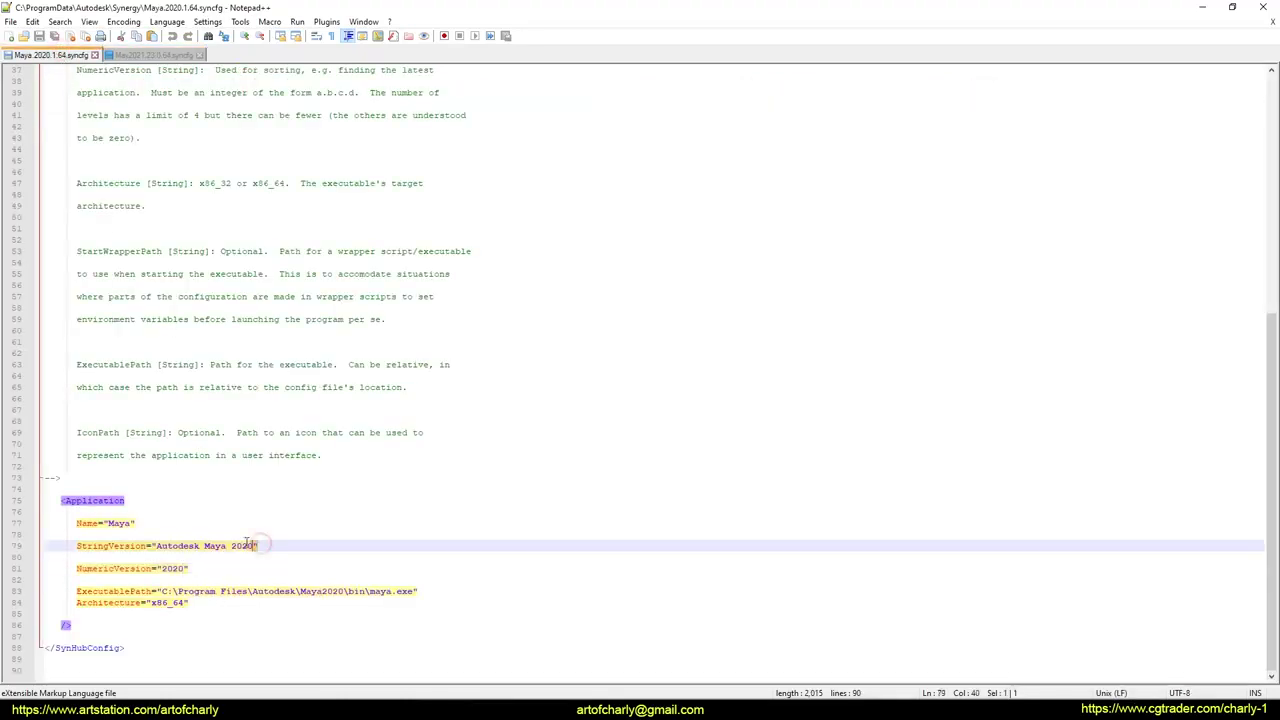
pyautogui.moveTo(187, 568); pyautogui.dragTo(181, 568)
pyautogui.click(402, 604)
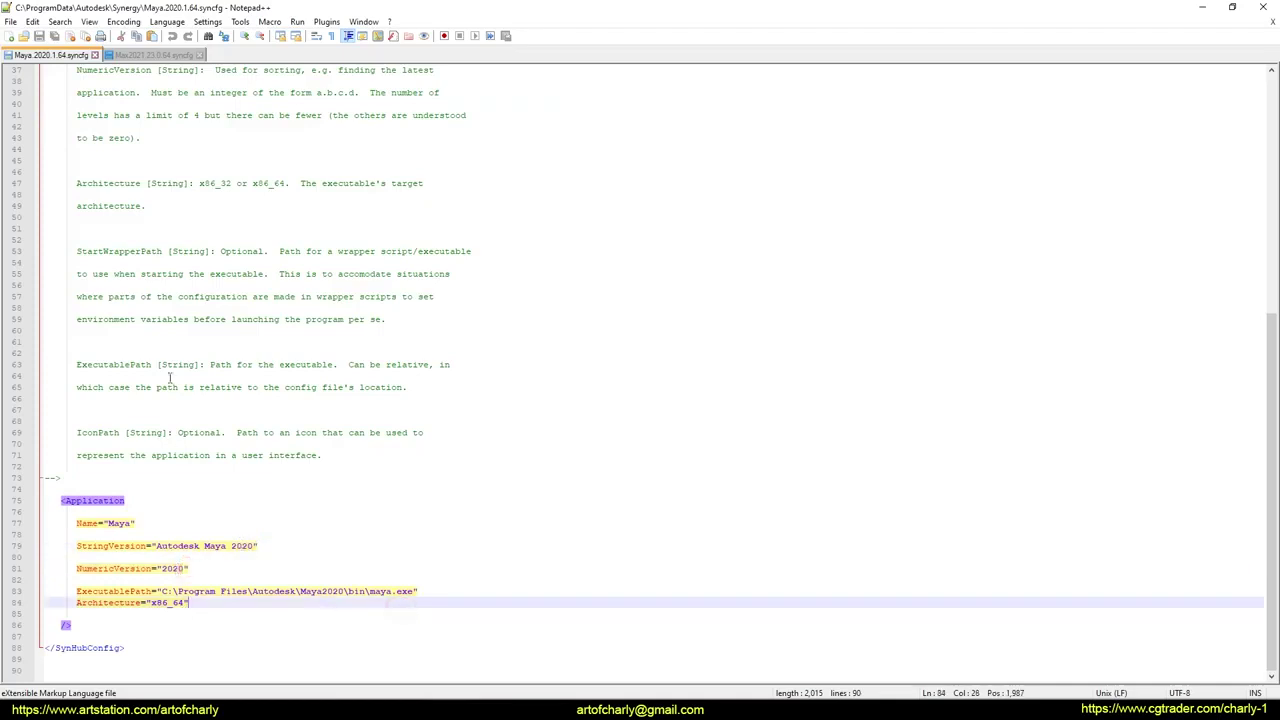
pyautogui.click(95, 55)
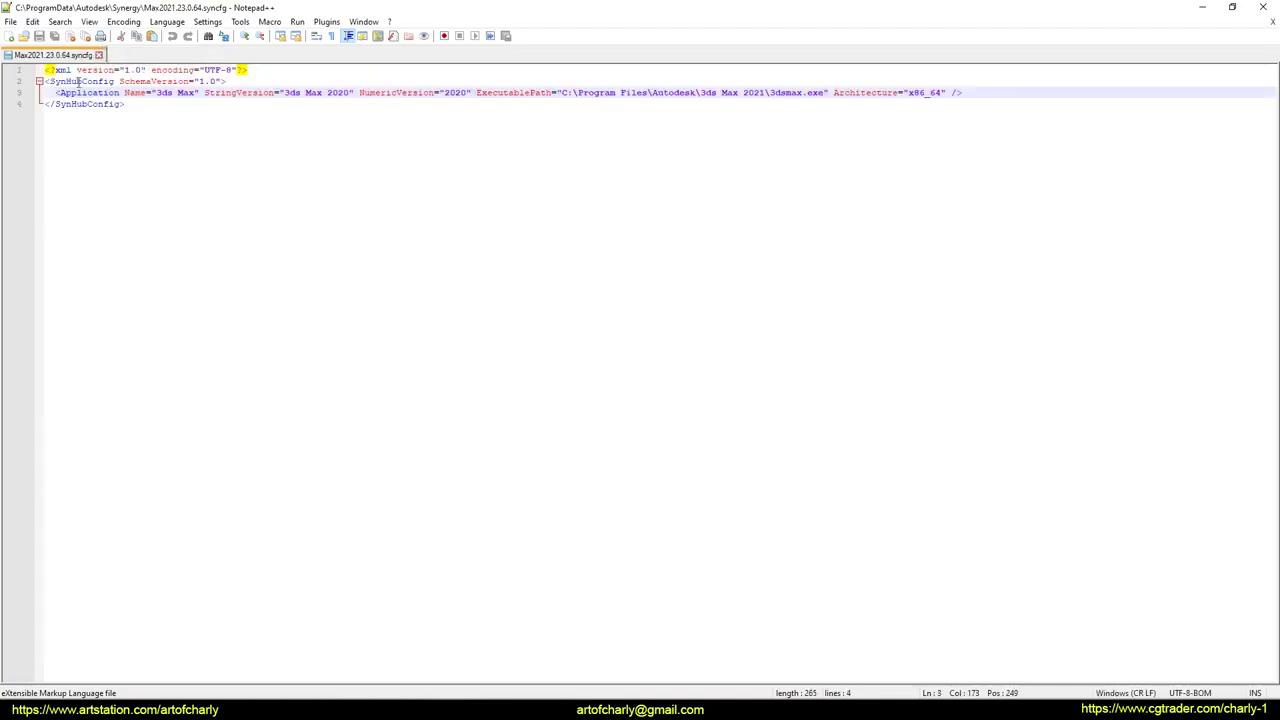
pyautogui.click(96, 152)
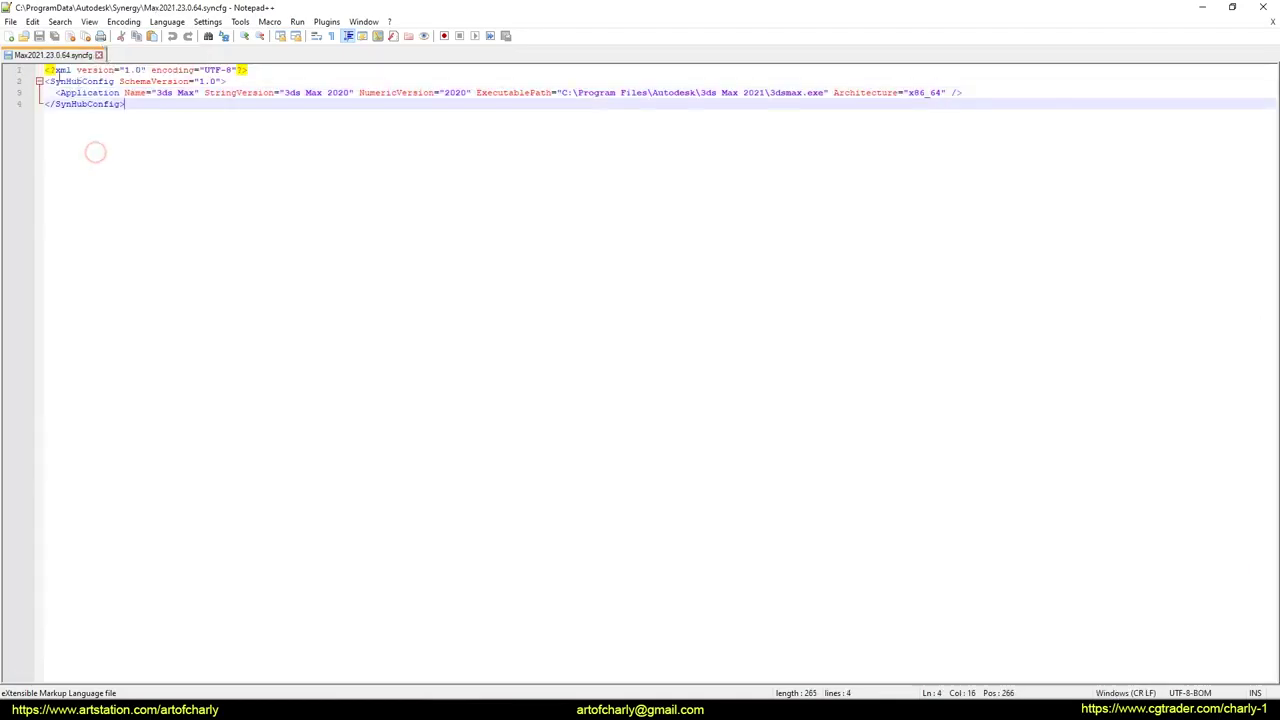
pyautogui.click(98, 55)
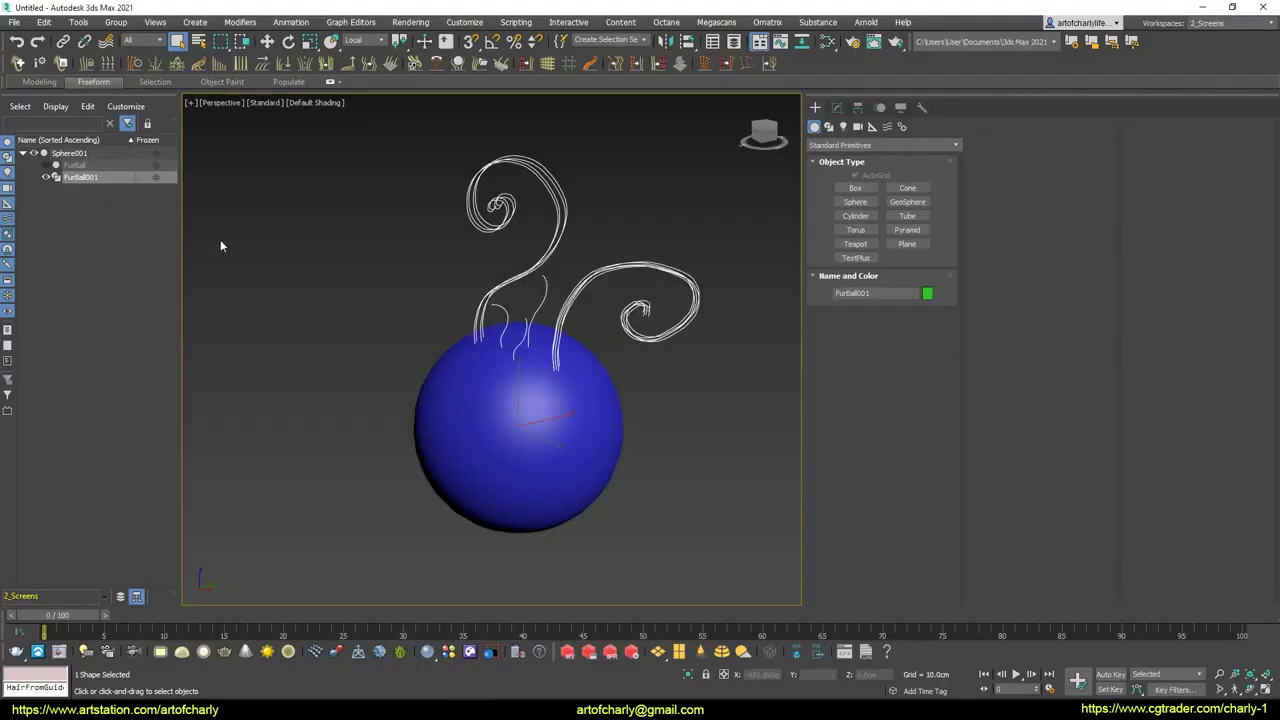
# Use File > Send to > Send to Maya > Send as New Scene for the sphere and guides.
pyautogui.moveTo(304, 208)
pyautogui.keyDown('alt'); pyautogui.mouseDown(button='middle')
pyautogui.moveTo(349, 180)
pyautogui.moveTo(421, 186)
pyautogui.moveTo(486, 238)
pyautogui.moveTo(495, 225)
pyautogui.mouseUp(button='middle'); pyautogui.keyUp('alt')
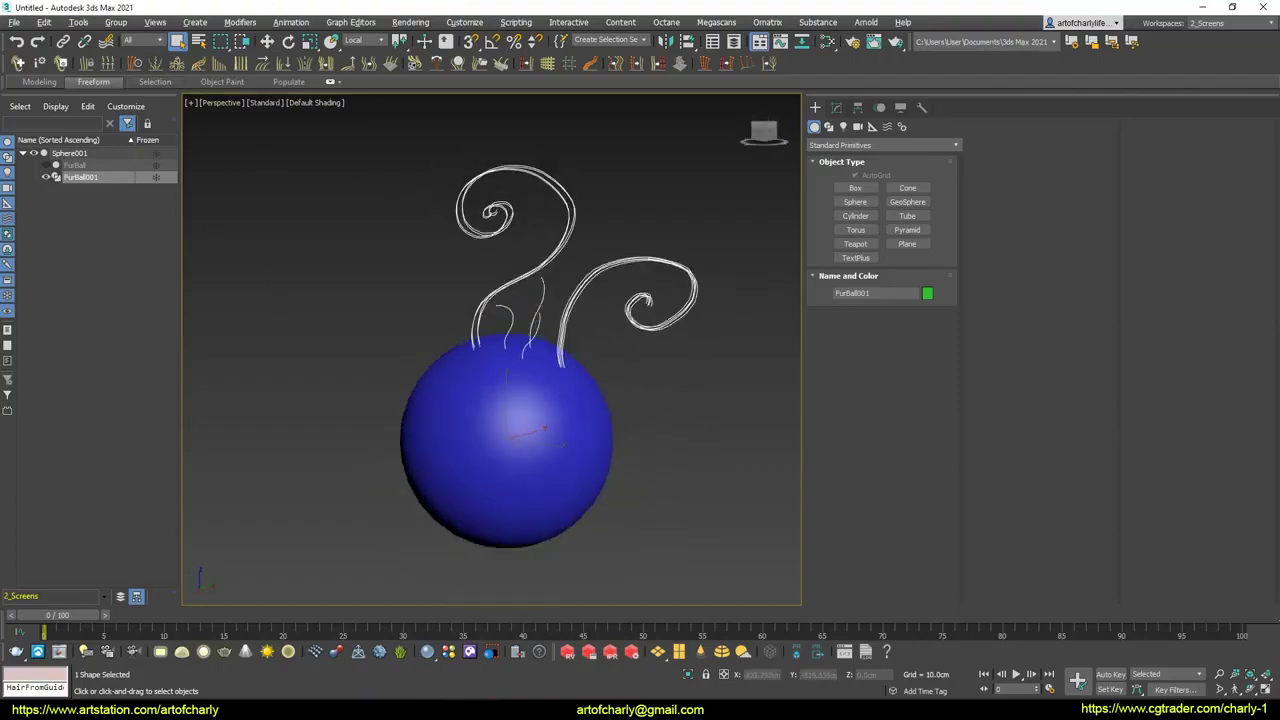
pyautogui.click(14, 22)
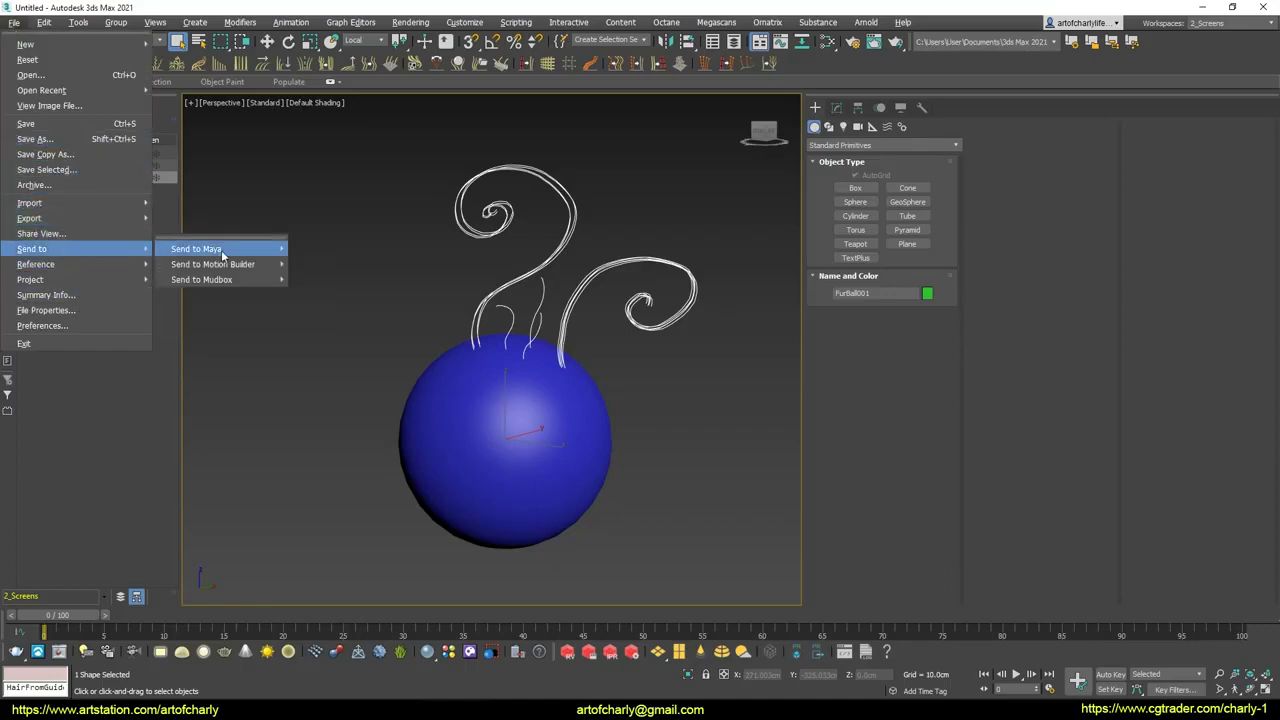
pyautogui.moveTo(196, 249)
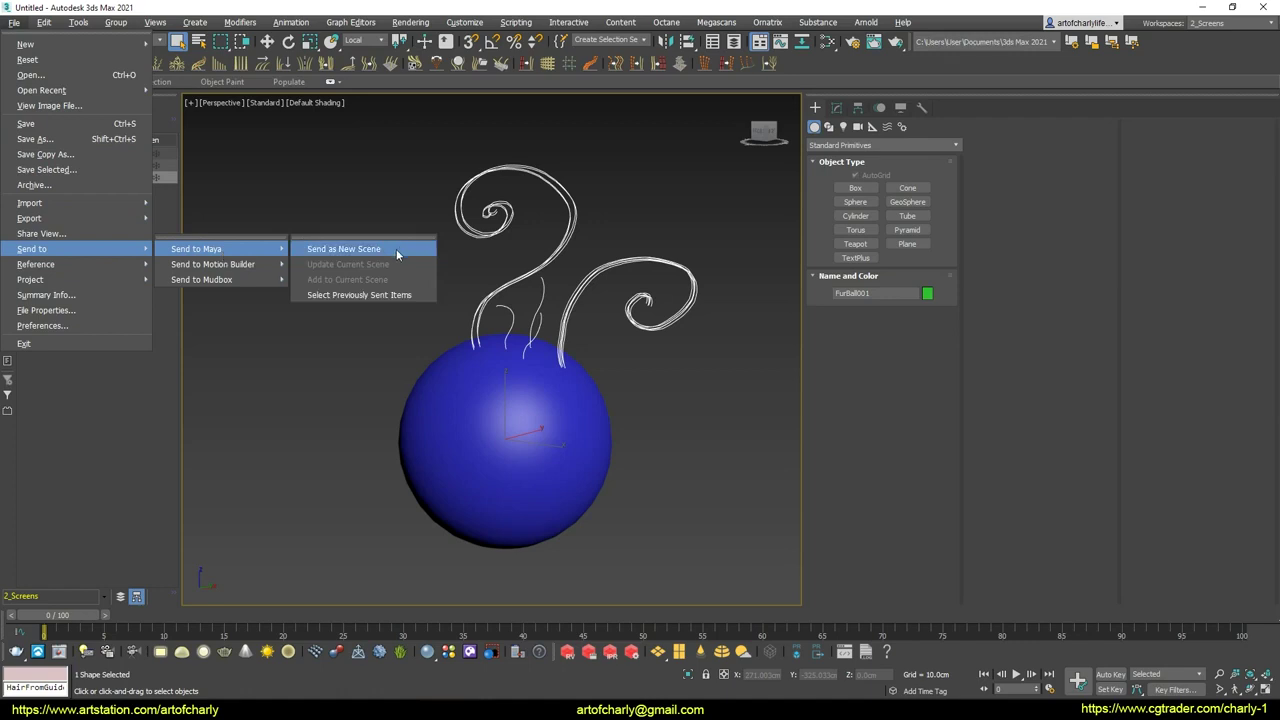
pyautogui.click(398, 253)
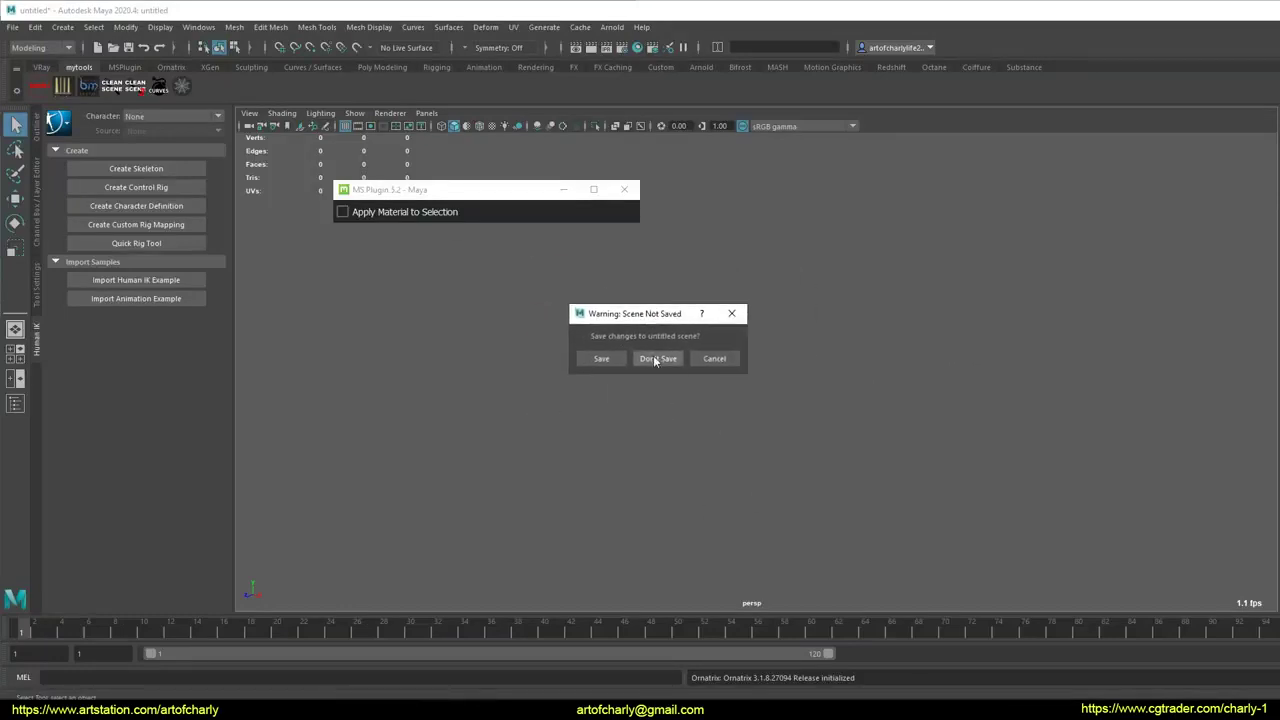
# Discard the unsaved Maya scene, close the MS Plugin window, and select the sphere.
pyautogui.click(656, 359)
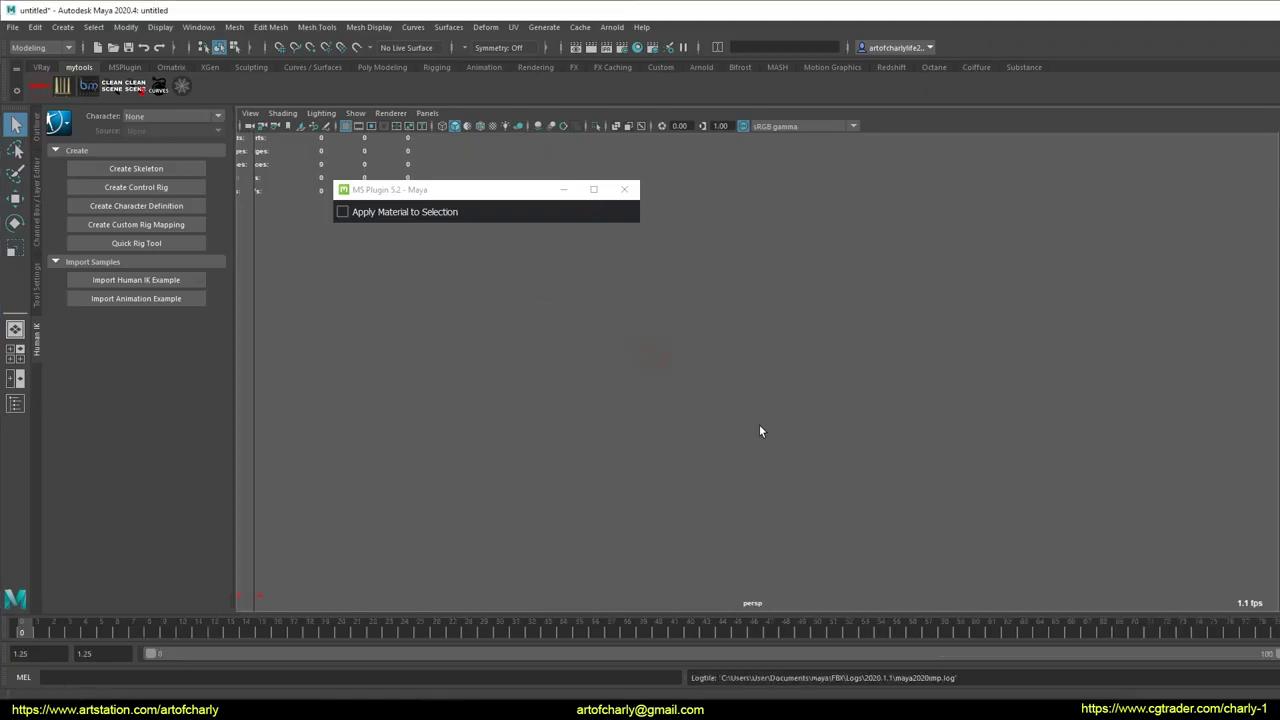
pyautogui.click(624, 189)
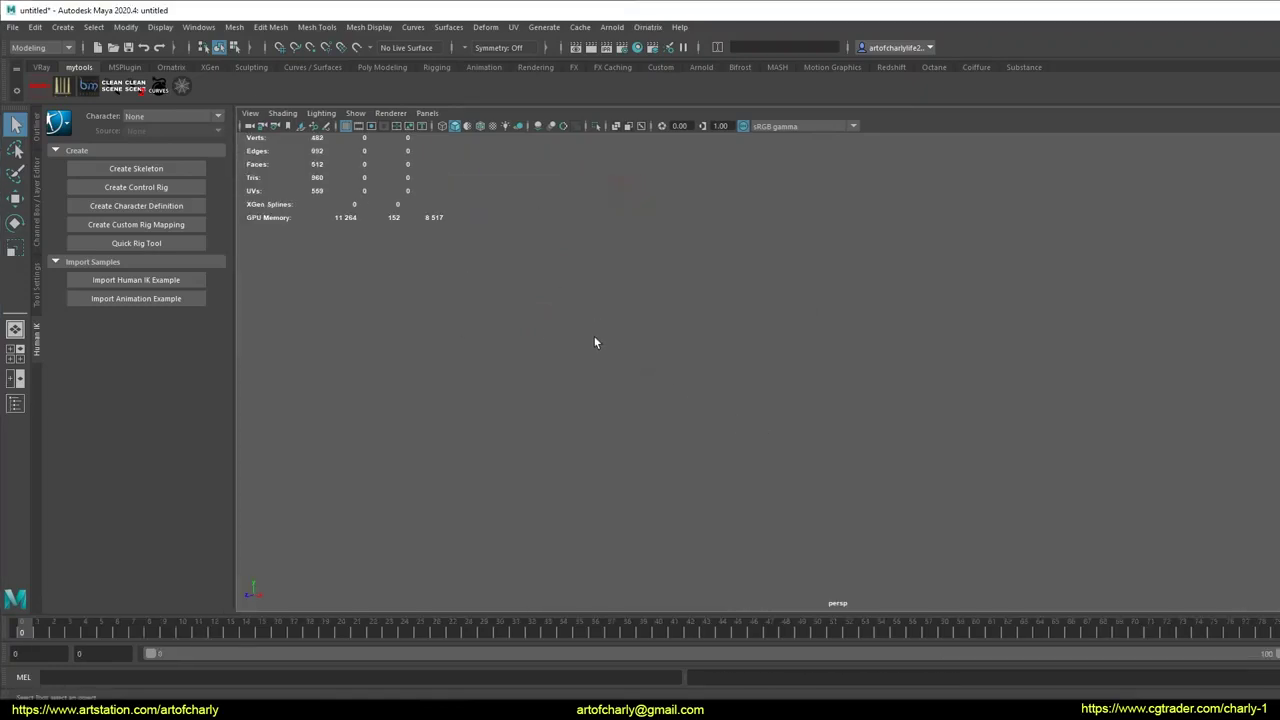
pyautogui.moveTo(782, 400)
pyautogui.keyDown('alt'); pyautogui.mouseDown()
pyautogui.moveTo(723, 408)
pyautogui.moveTo(757, 400)
pyautogui.mouseUp(); pyautogui.keyUp('alt')
pyautogui.click(757, 400)
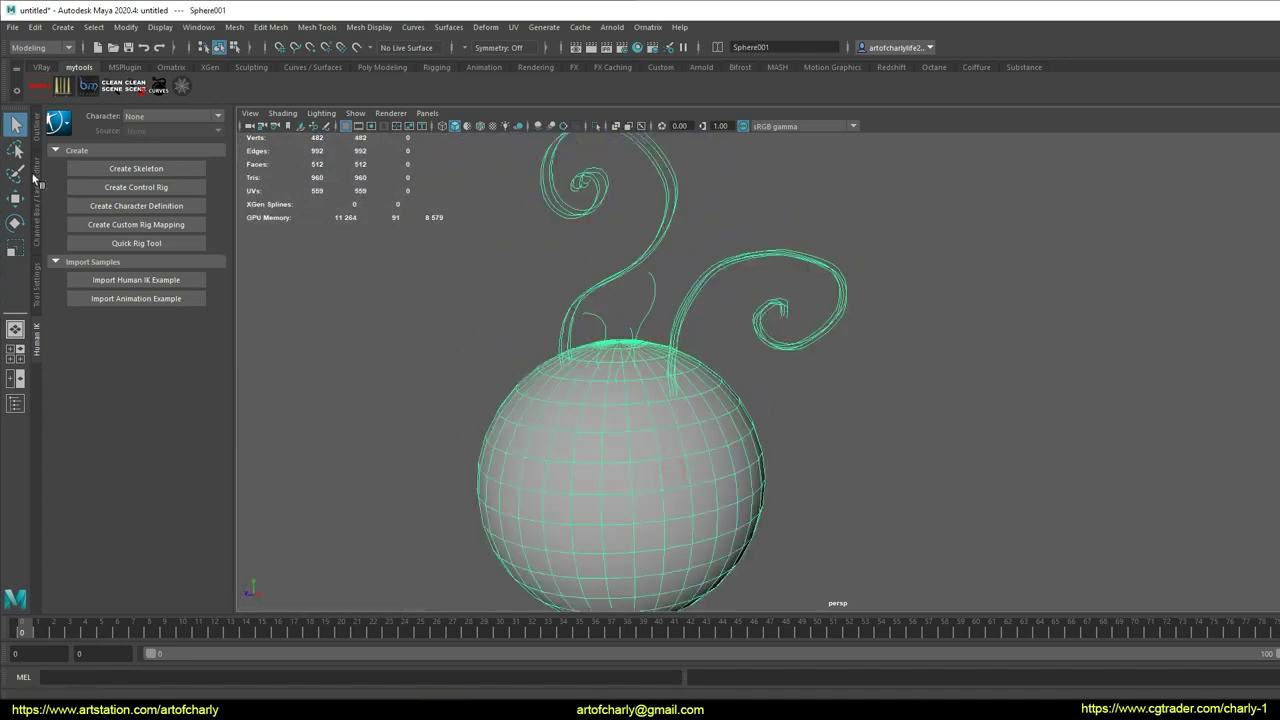
# Delete the FurBall curve group under Sphere001 in the Outliner and select FurBall001.
pyautogui.click(37, 130)
pyautogui.click(60, 197)
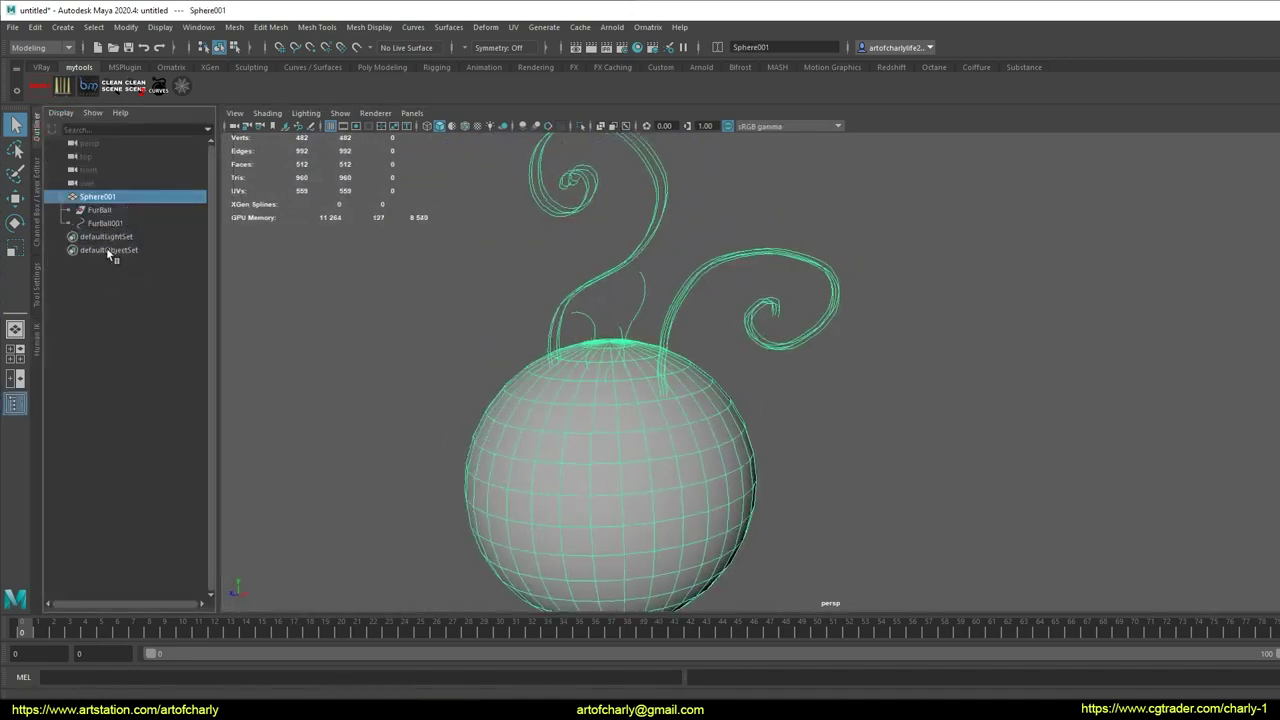
pyautogui.click(120, 210)
pyautogui.keyDown('alt'); pyautogui.moveTo(553, 292); pyautogui.dragTo(543, 317, button='middle'); pyautogui.keyUp('alt')
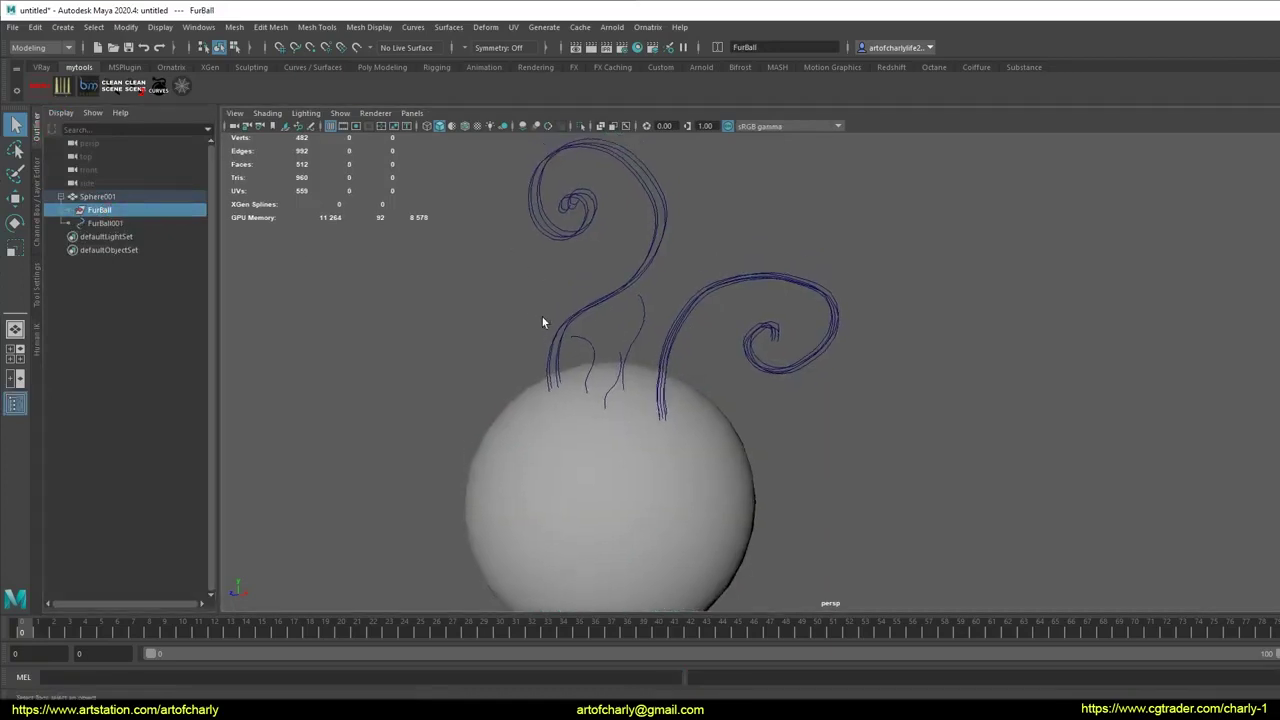
pyautogui.press('Delete')
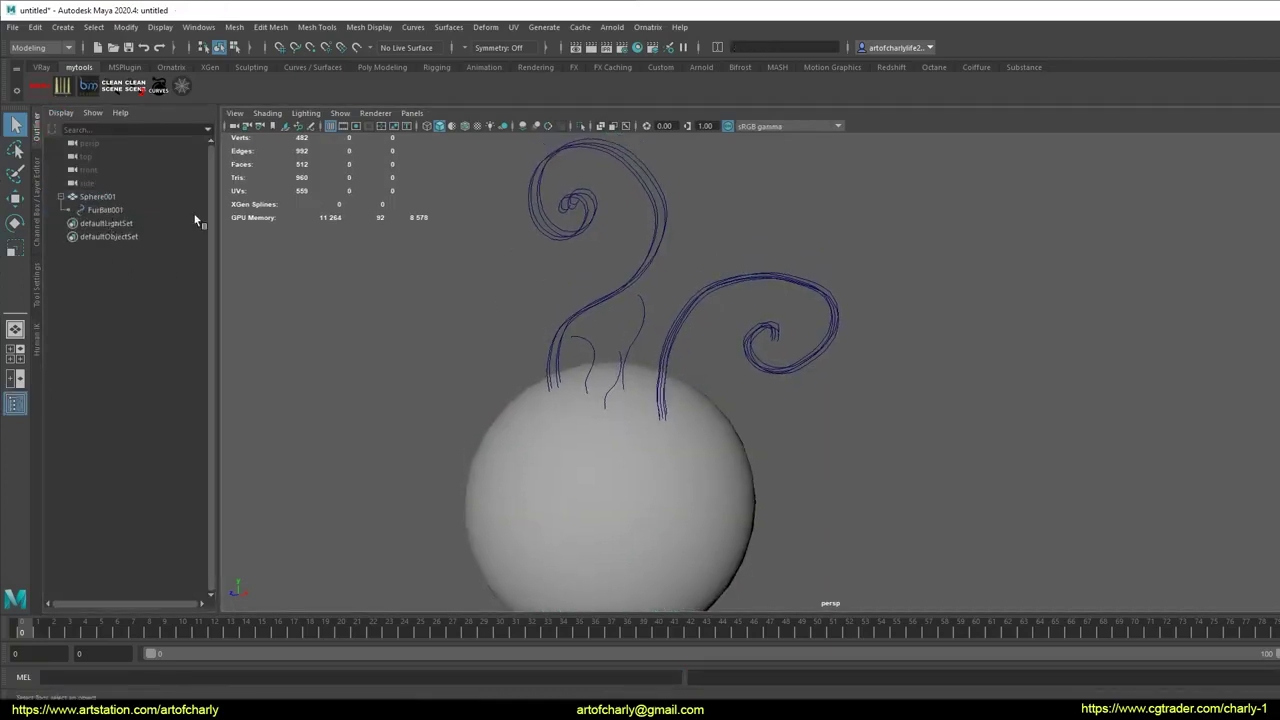
pyautogui.moveTo(536, 297)
pyautogui.keyDown('alt'); pyautogui.mouseDown()
pyautogui.moveTo(471, 320)
pyautogui.moveTo(543, 346)
pyautogui.moveTo(409, 331)
pyautogui.moveTo(643, 310)
pyautogui.moveTo(600, 357)
pyautogui.moveTo(694, 343)
pyautogui.moveTo(631, 335)
pyautogui.mouseUp(); pyautogui.keyUp('alt')
pyautogui.click(106, 210)
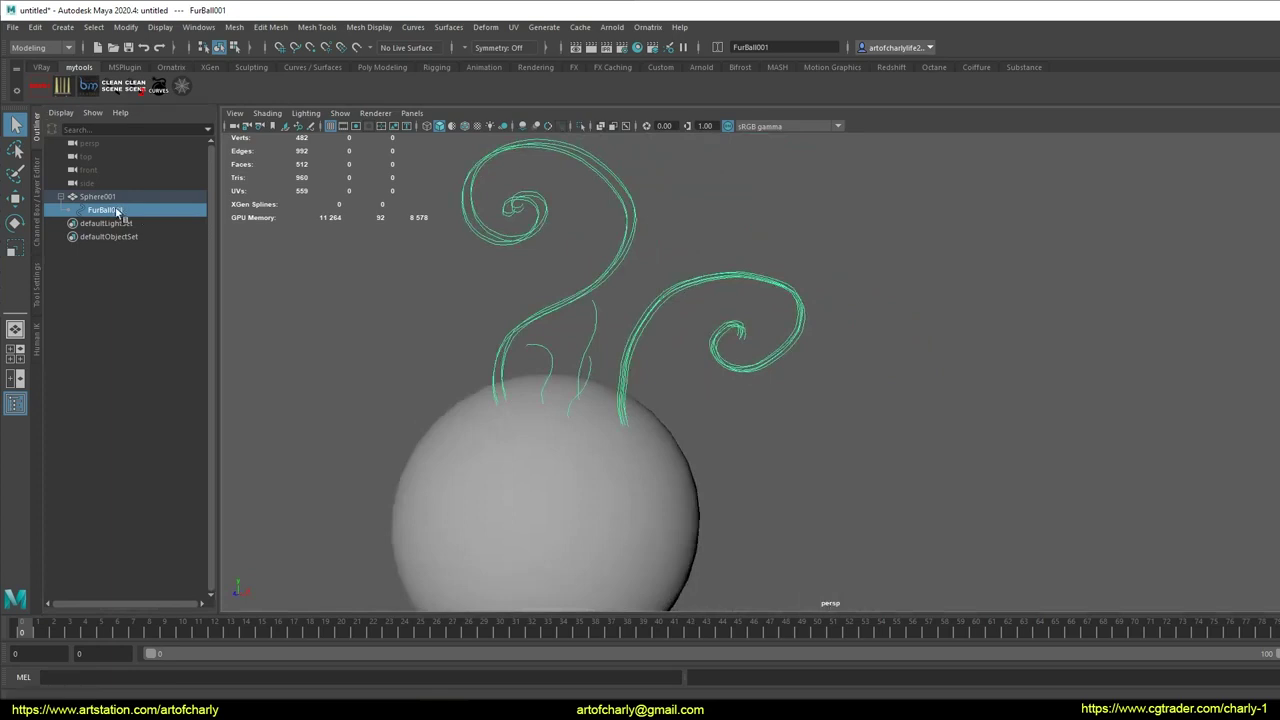
# Drag FurBall001 out of Sphere001 and freeze its transformations.
pyautogui.moveTo(117, 212); pyautogui.dragTo(128, 344)
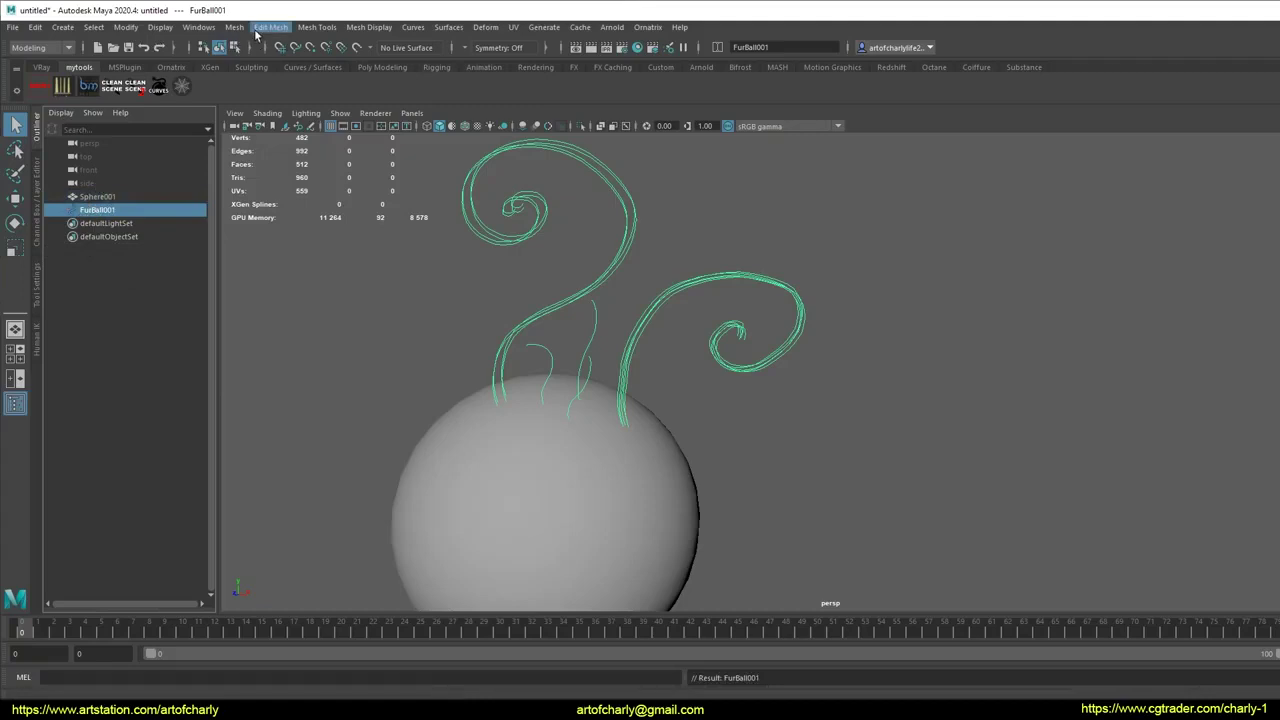
pyautogui.click(125, 27)
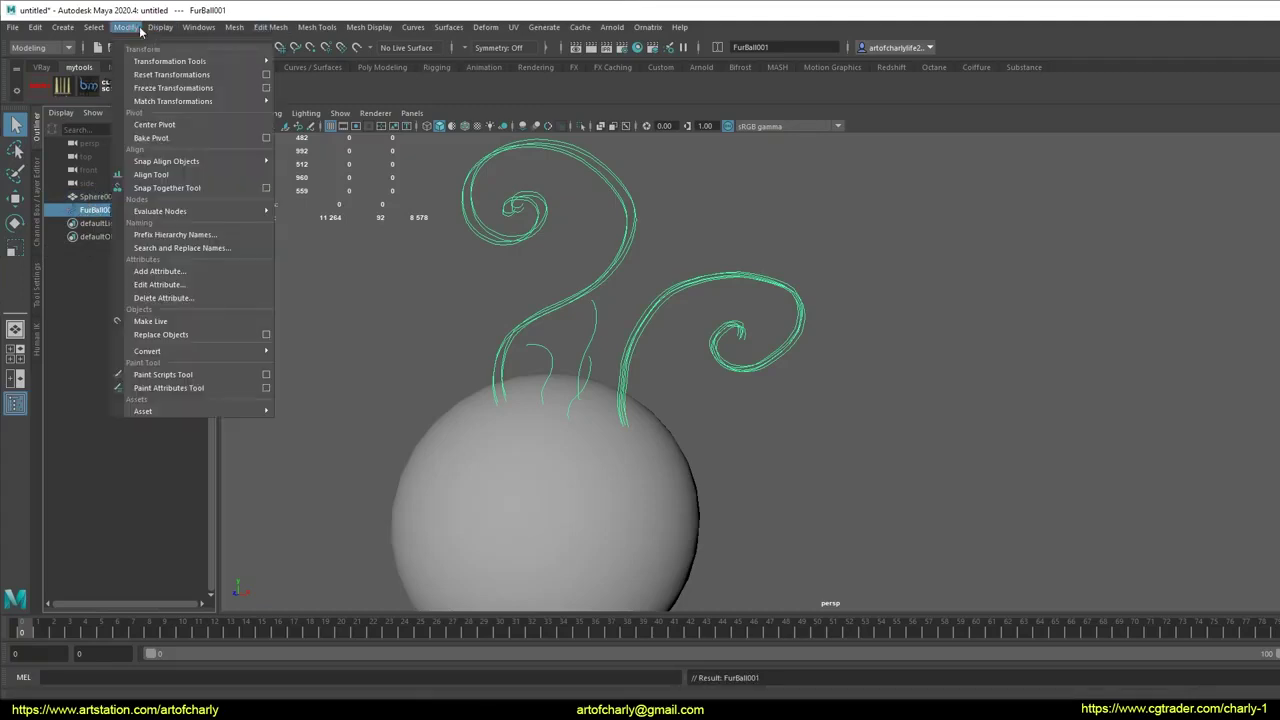
pyautogui.click(204, 88)
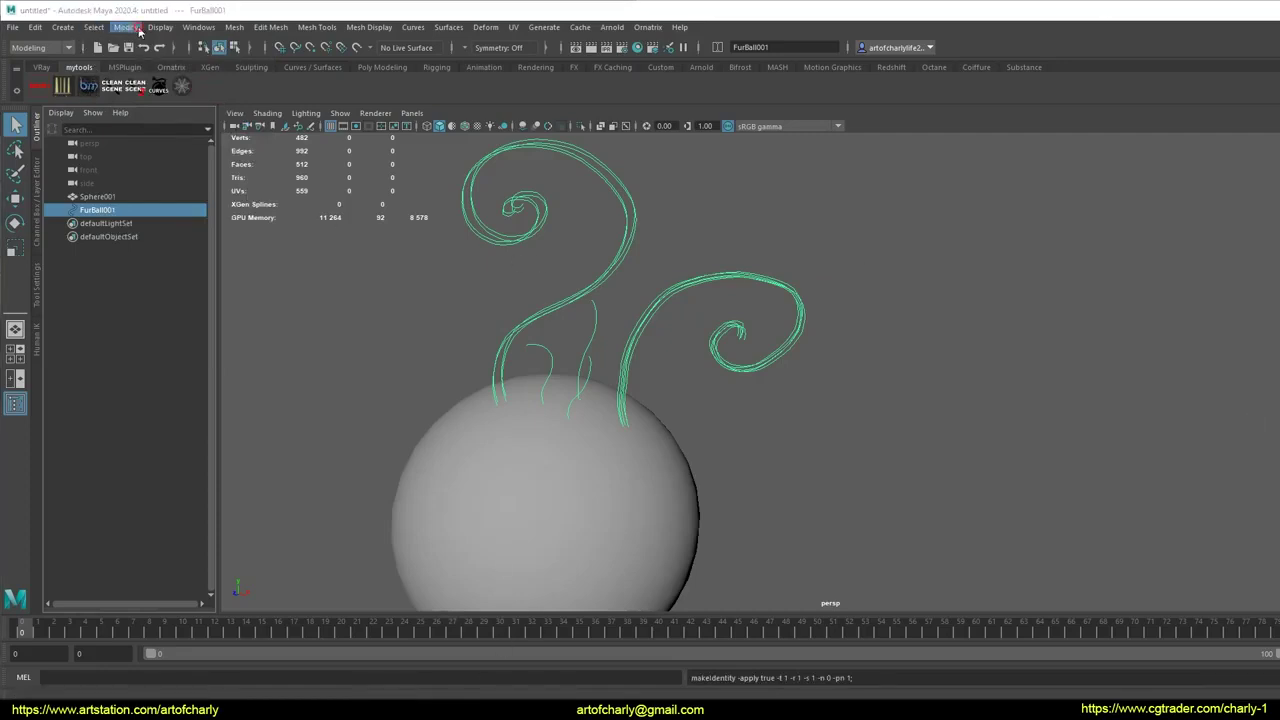
pyautogui.click(125, 27)
pyautogui.click(154, 78)
# Delete FurBall001's construction history with Edit > Delete by Type > History.
pyautogui.click(35, 27)
pyautogui.moveTo(74, 184)
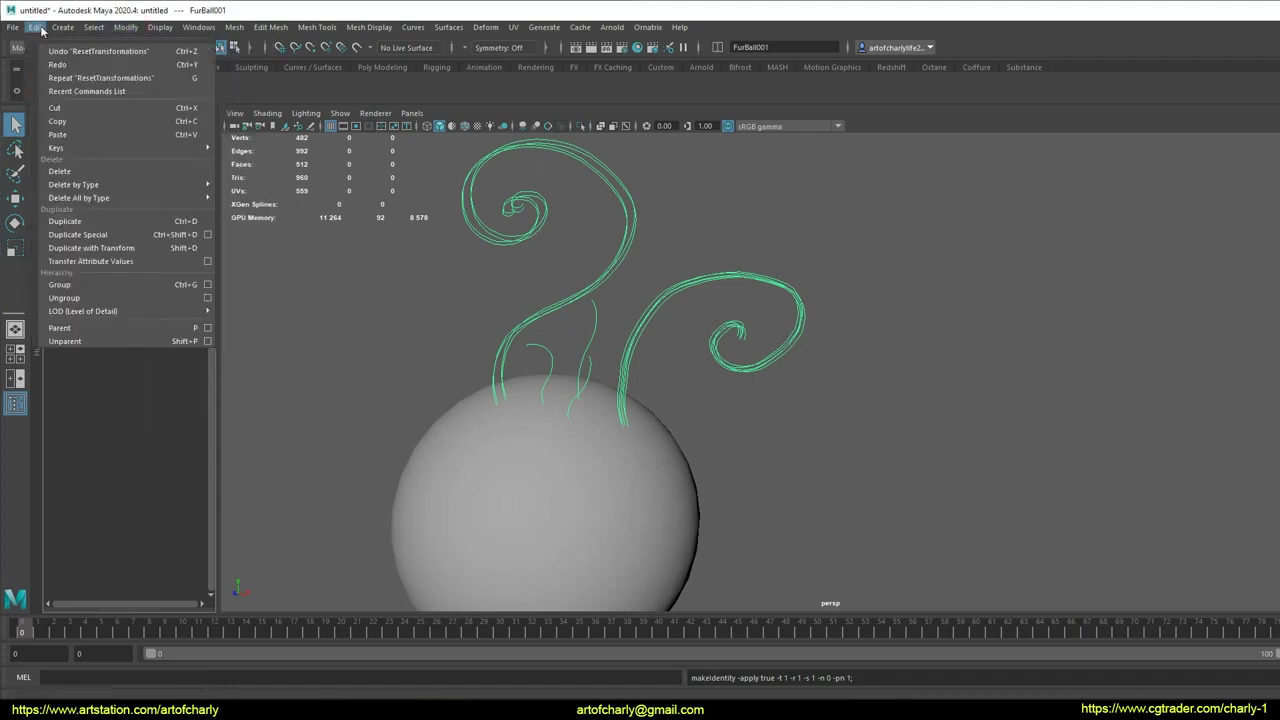
pyautogui.click(258, 186)
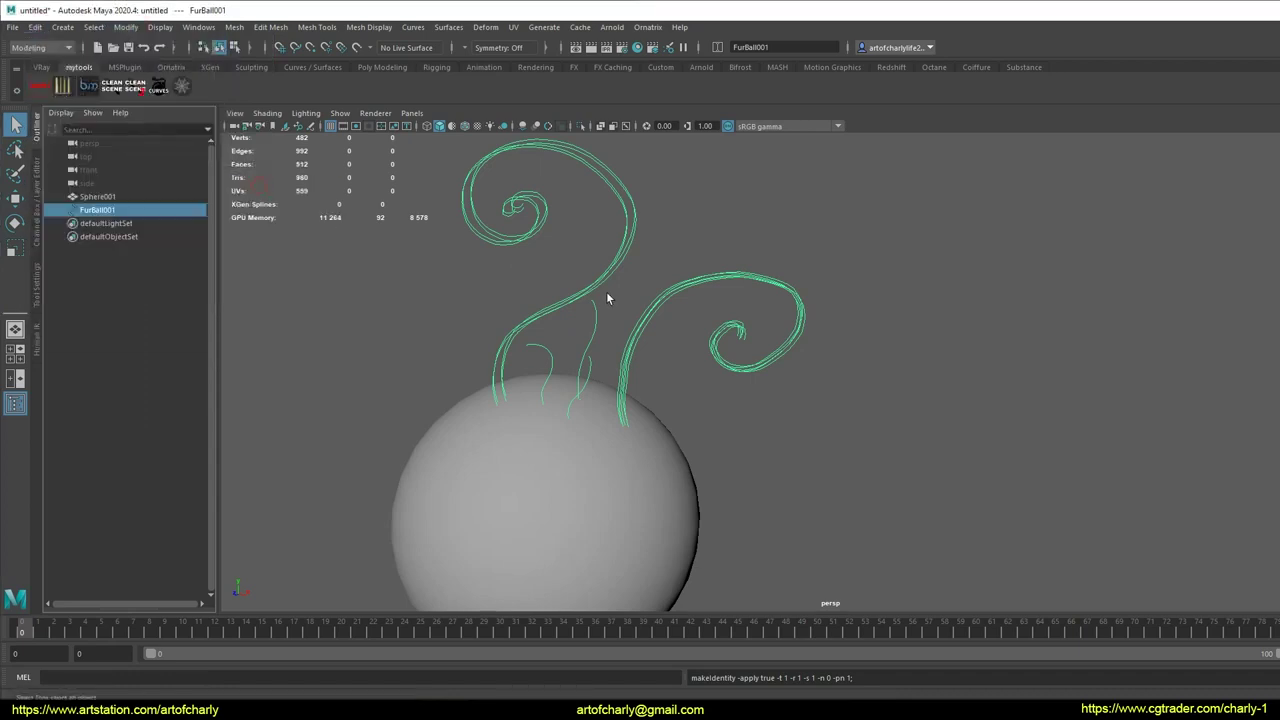
pyautogui.keyDown('alt'); pyautogui.moveTo(743, 291); pyautogui.dragTo(728, 317); pyautogui.keyUp('alt')
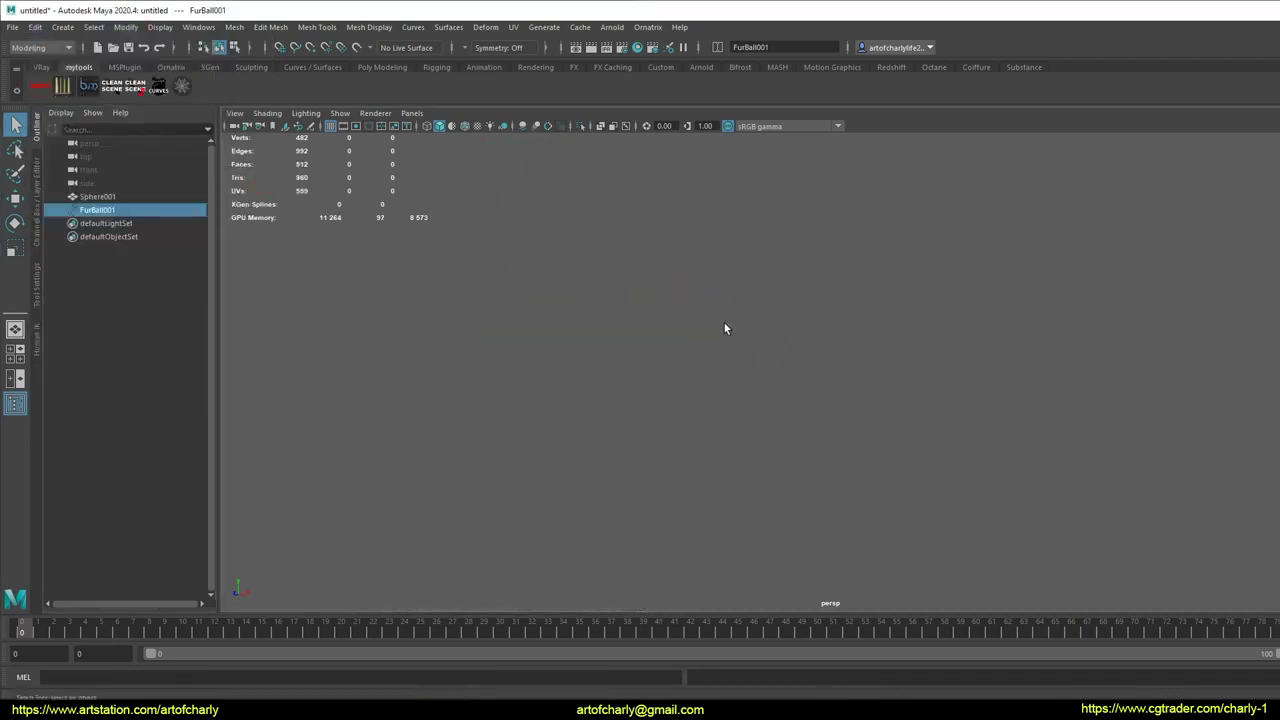
pyautogui.keyDown('alt'); pyautogui.moveTo(733, 302); pyautogui.dragTo(973, 381, button='middle'); pyautogui.keyUp('alt')
pyautogui.keyDown('alt'); pyautogui.moveTo(927, 343); pyautogui.dragTo(737, 294, button='middle'); pyautogui.keyUp('alt')
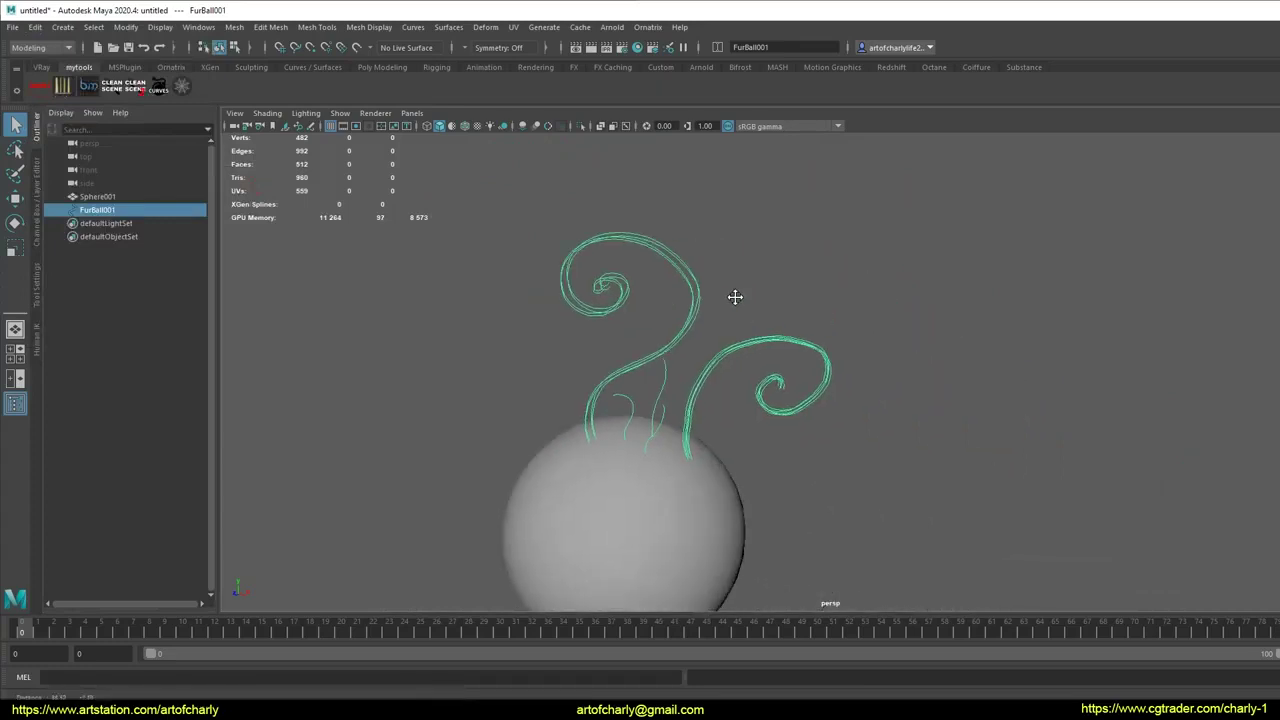
pyautogui.moveTo(737, 294)
pyautogui.keyDown('alt'); pyautogui.mouseDown()
pyautogui.moveTo(726, 357)
pyautogui.moveTo(737, 309)
pyautogui.moveTo(716, 316)
pyautogui.moveTo(741, 317)
pyautogui.mouseUp(); pyautogui.keyUp('alt')
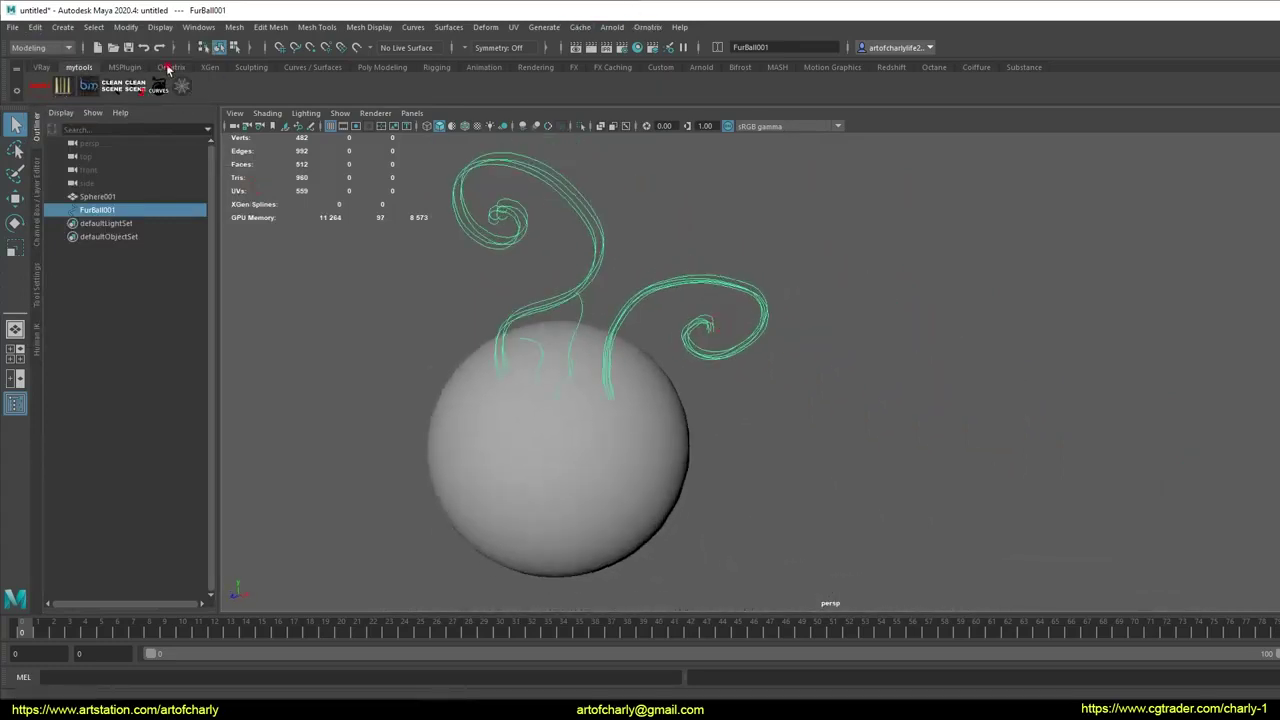
# Create Ornatrix Hair From Curves and set the GuidesFromCurves Point Count to 70.
pyautogui.click(171, 67)
pyautogui.click(43, 86)
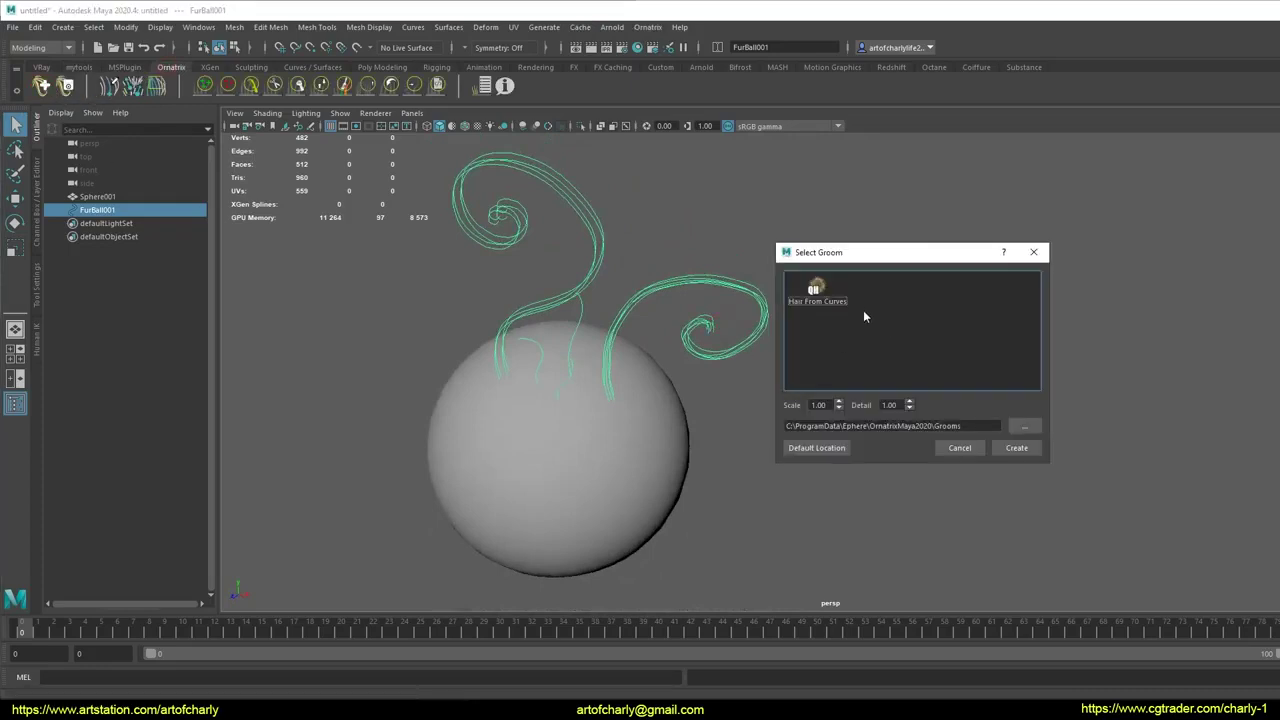
pyautogui.doubleClick(817, 289)
pyautogui.moveTo(829, 289)
pyautogui.keyDown('alt'); pyautogui.mouseDown()
pyautogui.moveTo(691, 337)
pyautogui.moveTo(715, 338)
pyautogui.mouseUp(); pyautogui.keyUp('alt')
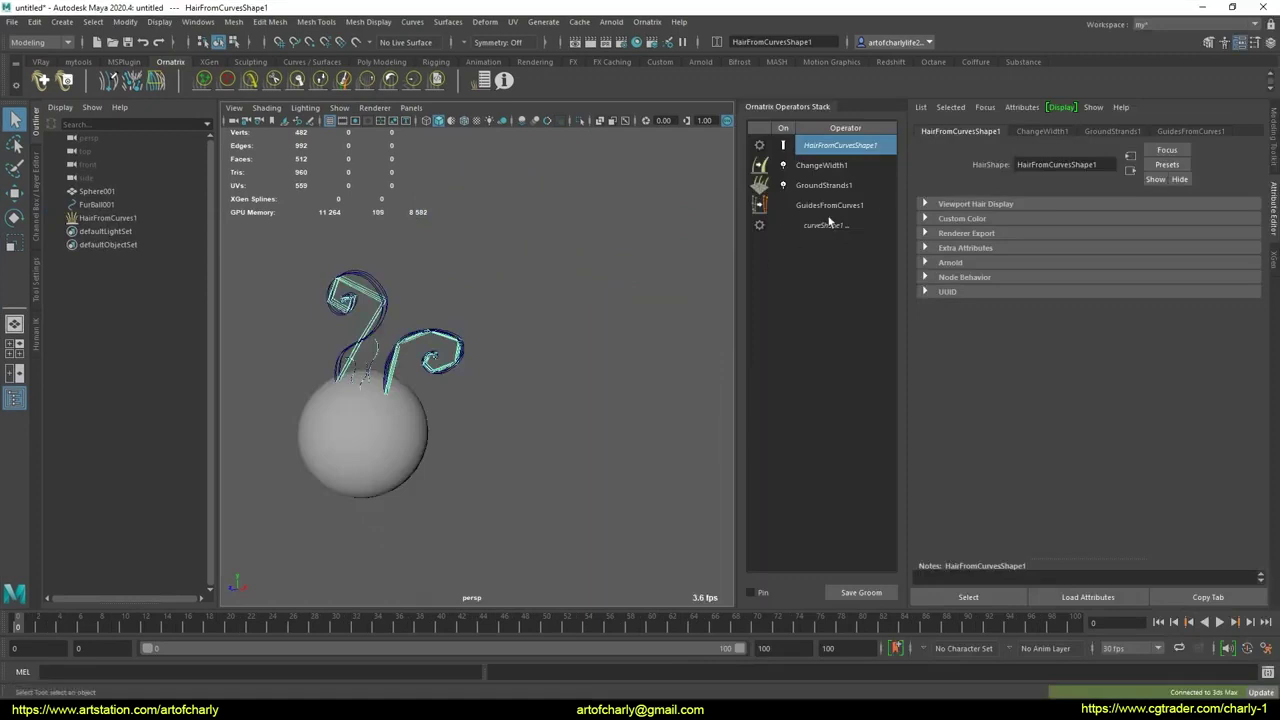
pyautogui.click(819, 201)
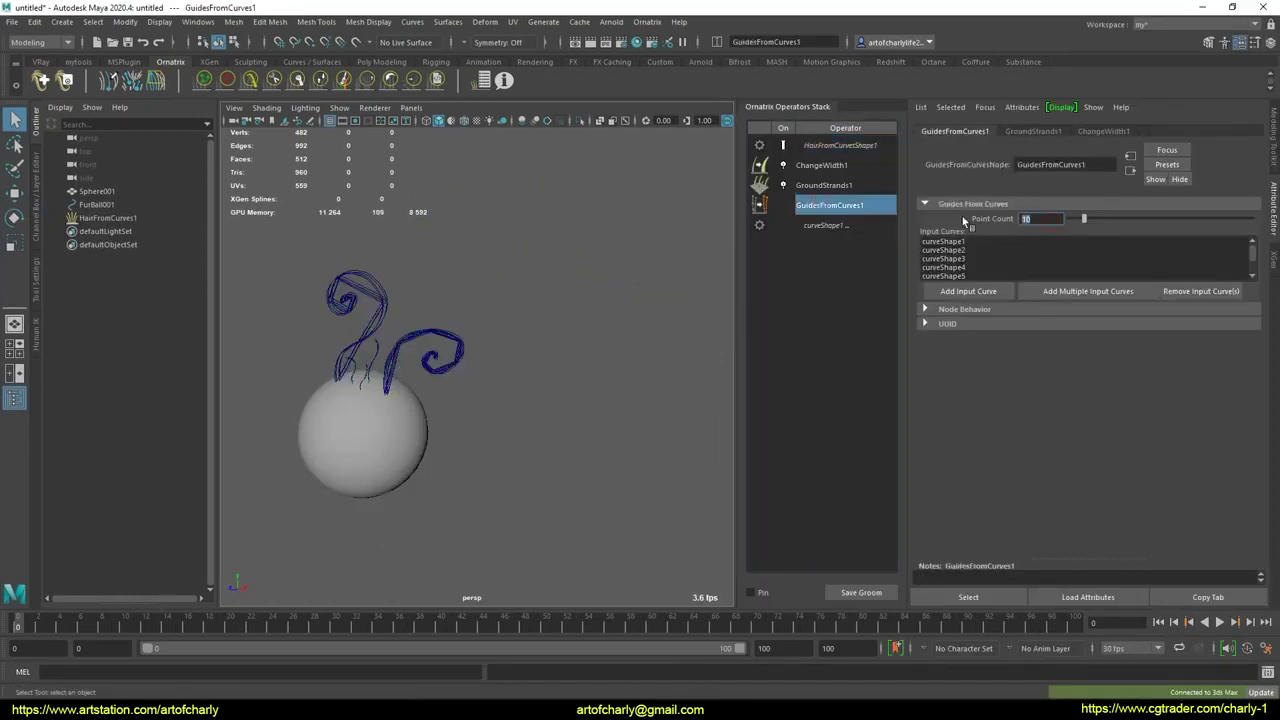
pyautogui.write('0')
pyautogui.press('Return')
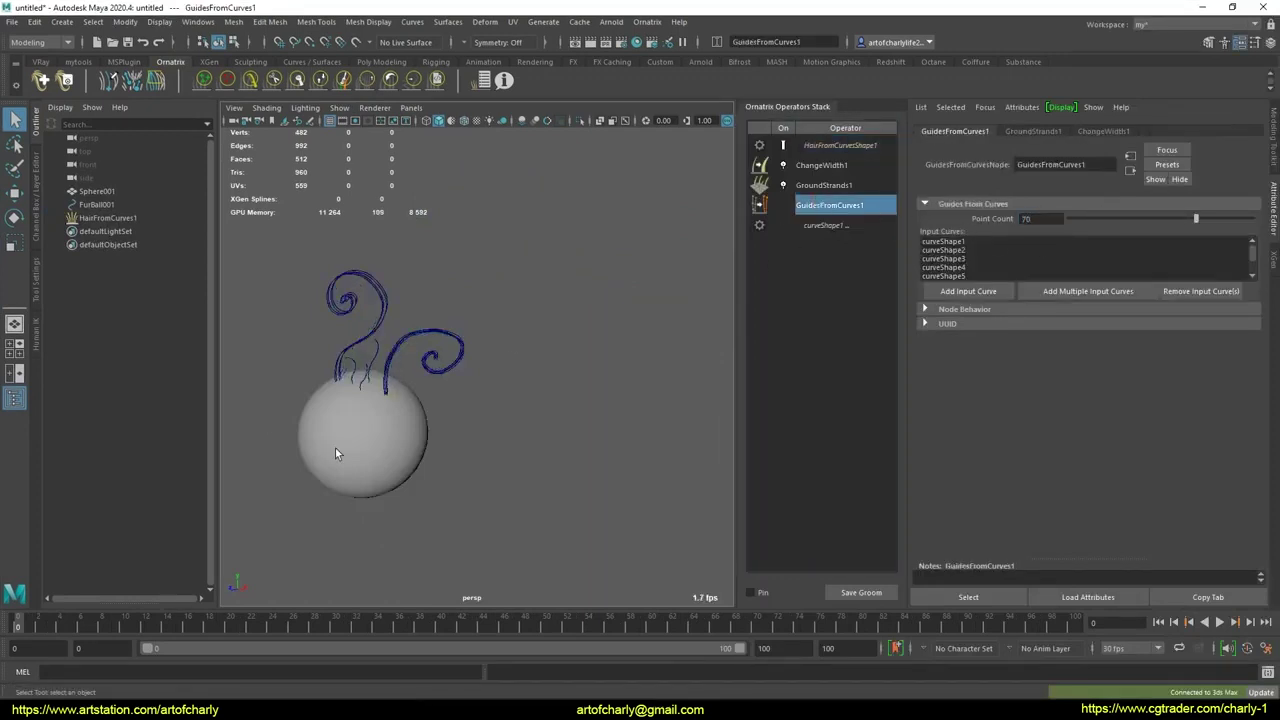
pyautogui.moveTo(494, 517)
pyautogui.keyDown('alt'); pyautogui.mouseDown(button='right')
pyautogui.moveTo(497, 370)
pyautogui.moveTo(514, 423)
pyautogui.mouseUp(button='right'); pyautogui.keyUp('alt')
pyautogui.keyDown('alt'); pyautogui.moveTo(514, 423); pyautogui.dragTo(529, 386); pyautogui.keyUp('alt')
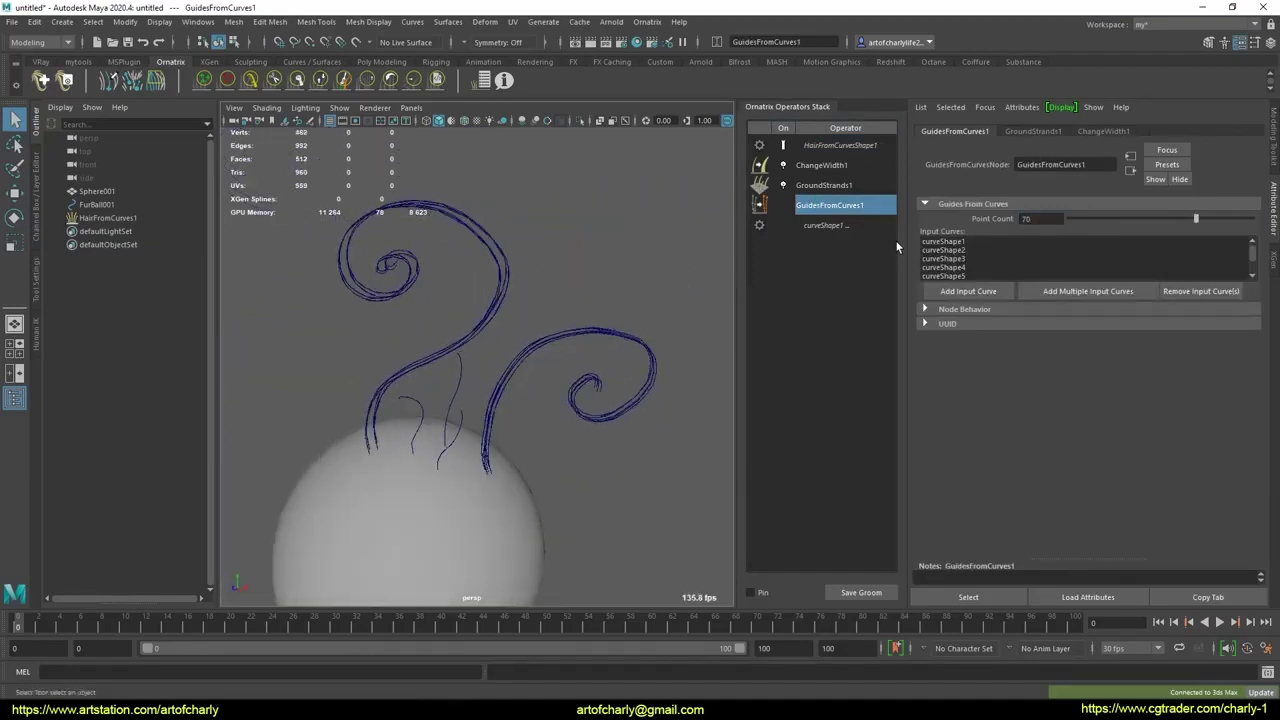
# In GroundStrands1 set the sphere as Distribution Mesh and attach the roots.
pyautogui.click(826, 188)
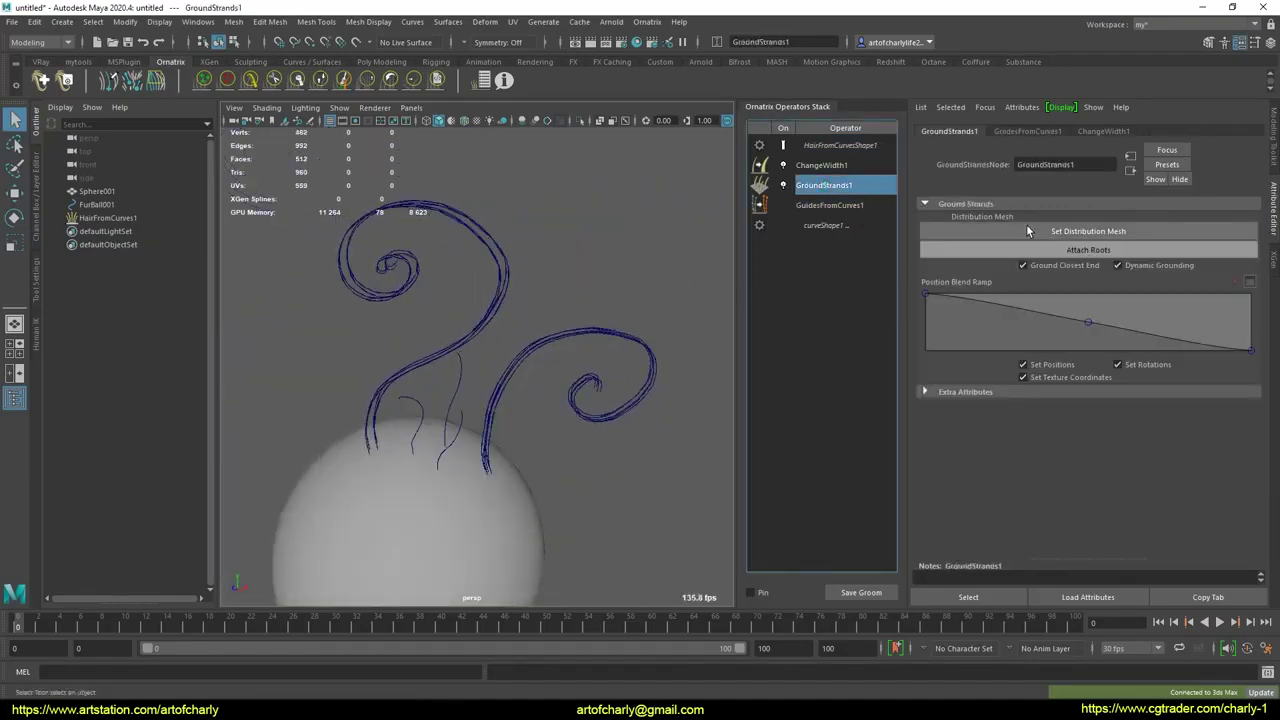
pyautogui.click(1088, 231)
pyautogui.click(501, 497)
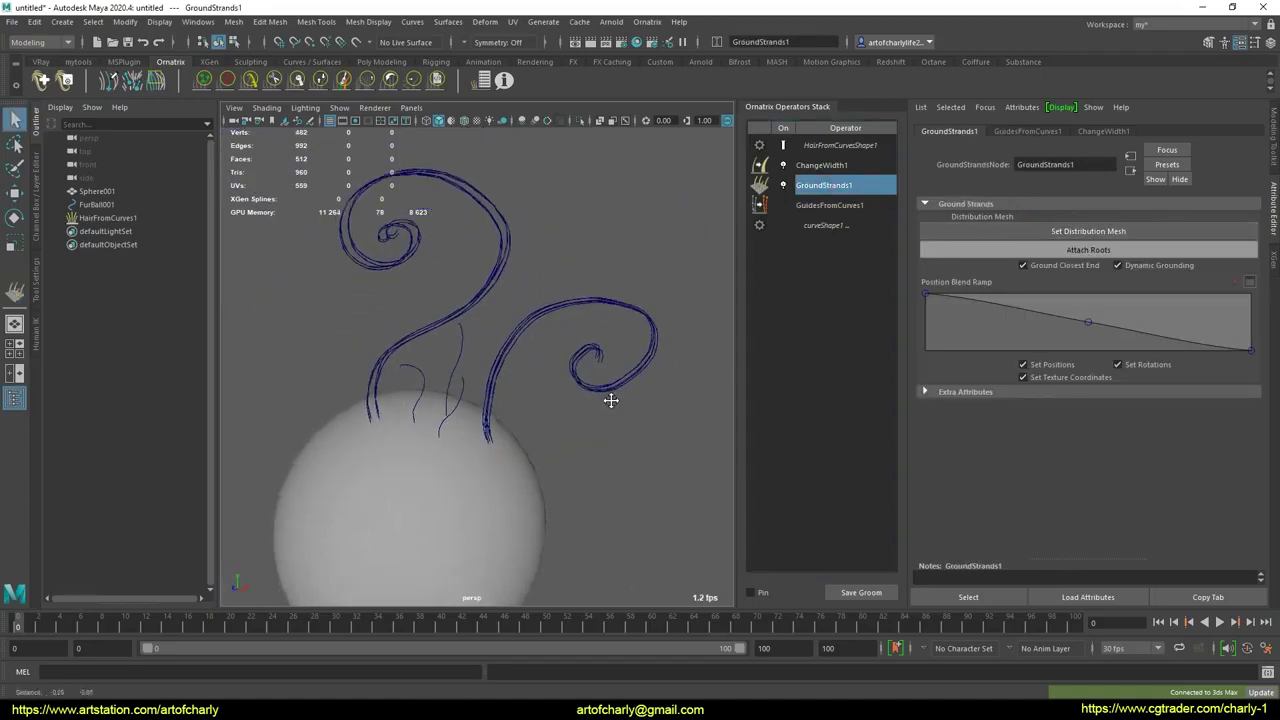
pyautogui.click(1100, 250)
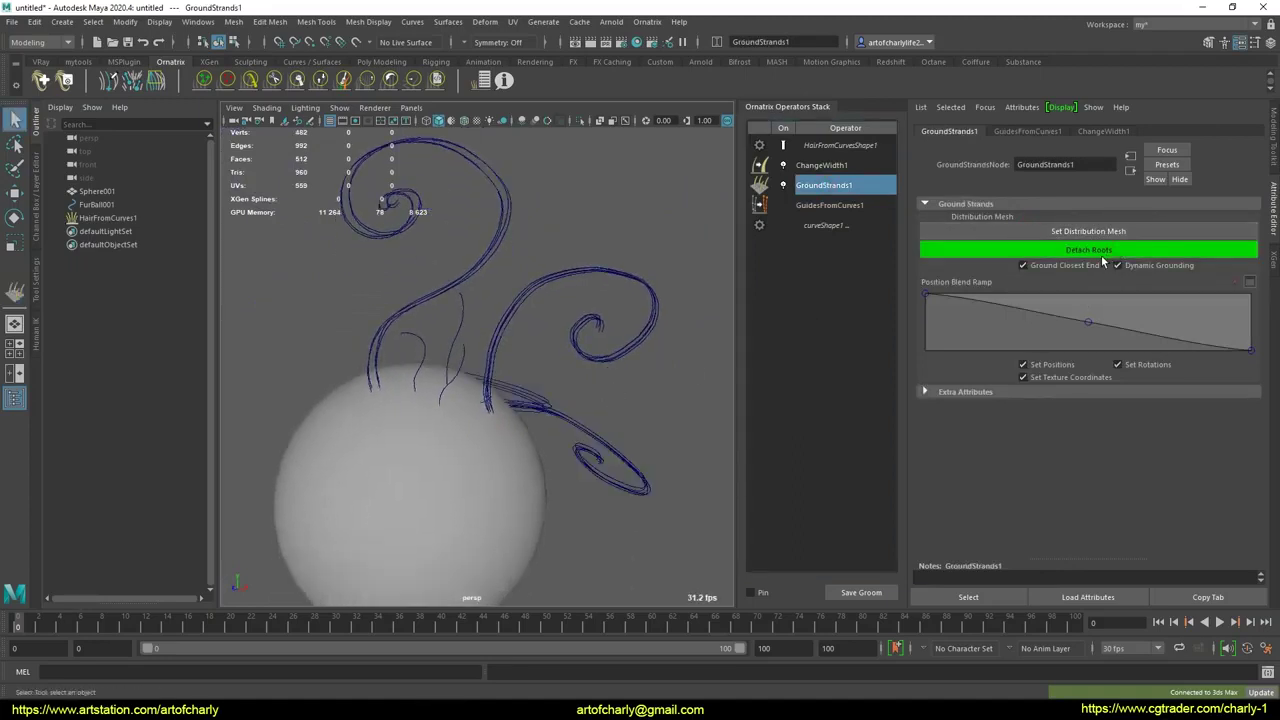
pyautogui.moveTo(592, 372)
pyautogui.keyDown('alt'); pyautogui.mouseDown()
pyautogui.moveTo(586, 240)
pyautogui.moveTo(586, 251)
pyautogui.mouseUp(); pyautogui.keyUp('alt')
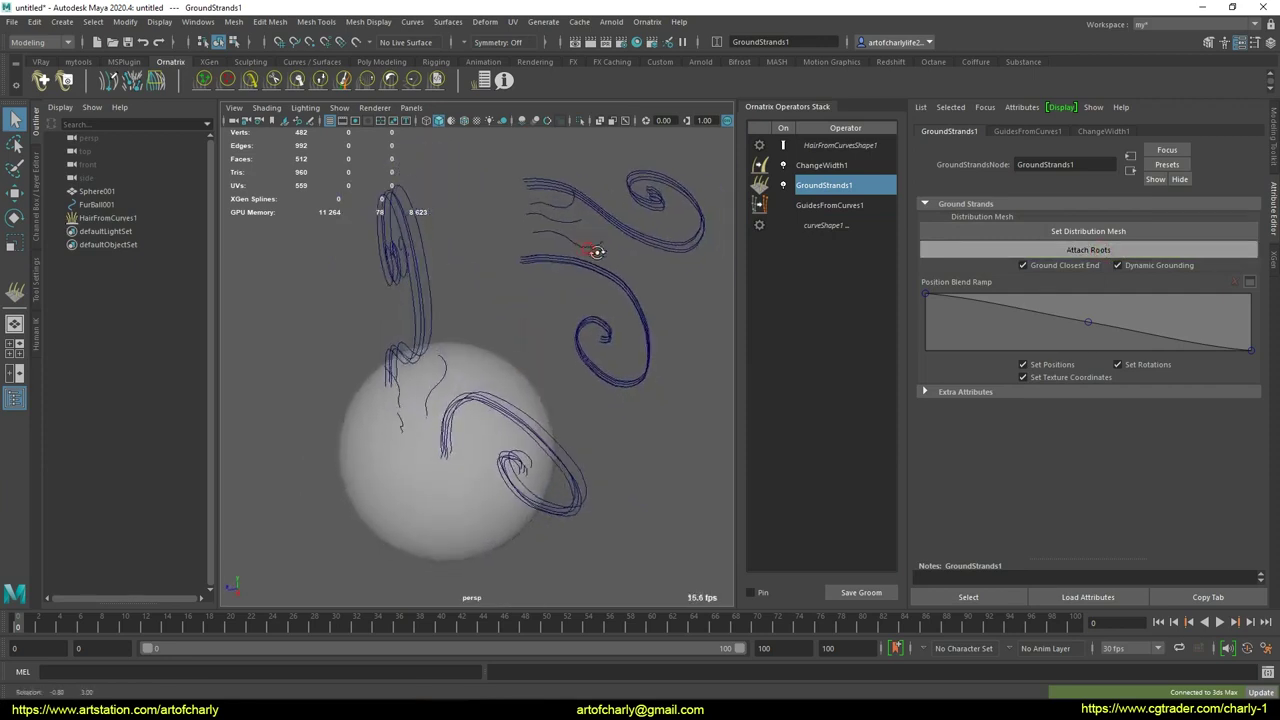
pyautogui.click(838, 146)
pyautogui.rightClick(834, 142)
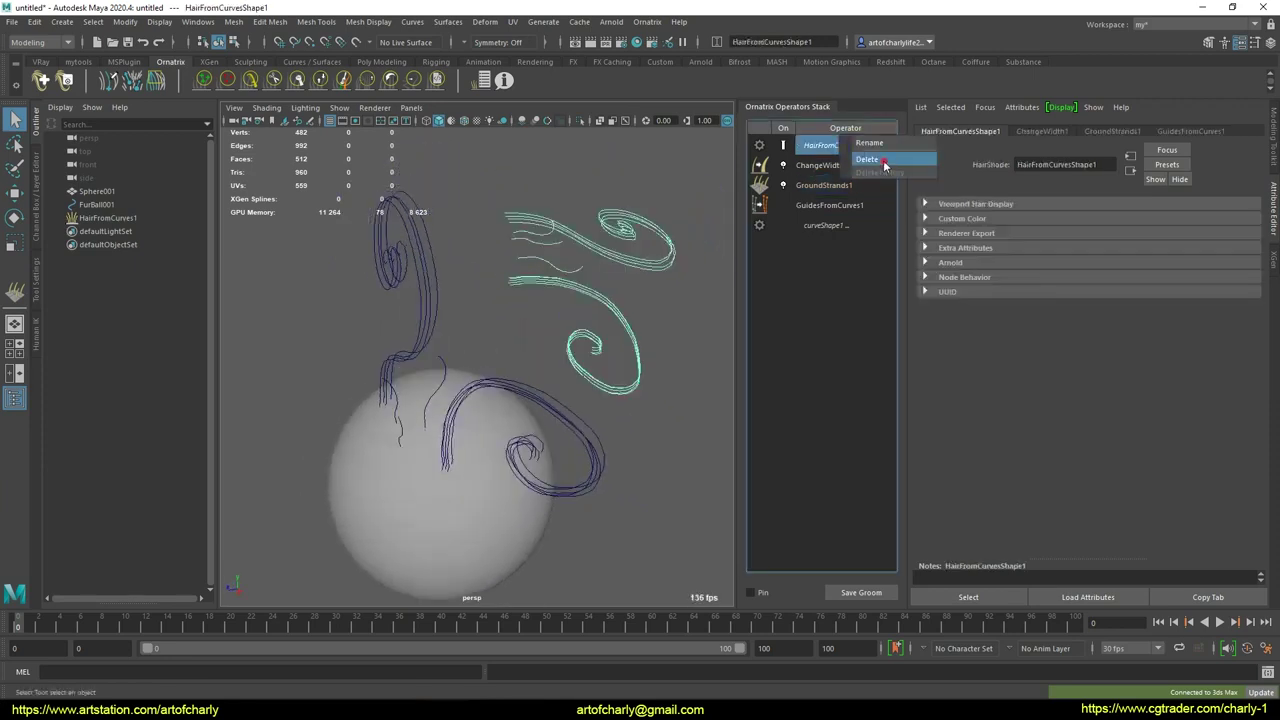
# Delete the first HairFromCurves groom, then freeze transformations and delete history on Sphere001.
pyautogui.click(890, 166)
pyautogui.moveTo(573, 267)
pyautogui.keyDown('alt'); pyautogui.mouseDown()
pyautogui.moveTo(508, 341)
pyautogui.moveTo(531, 449)
pyautogui.mouseUp(); pyautogui.keyUp('alt')
pyautogui.click(500, 428)
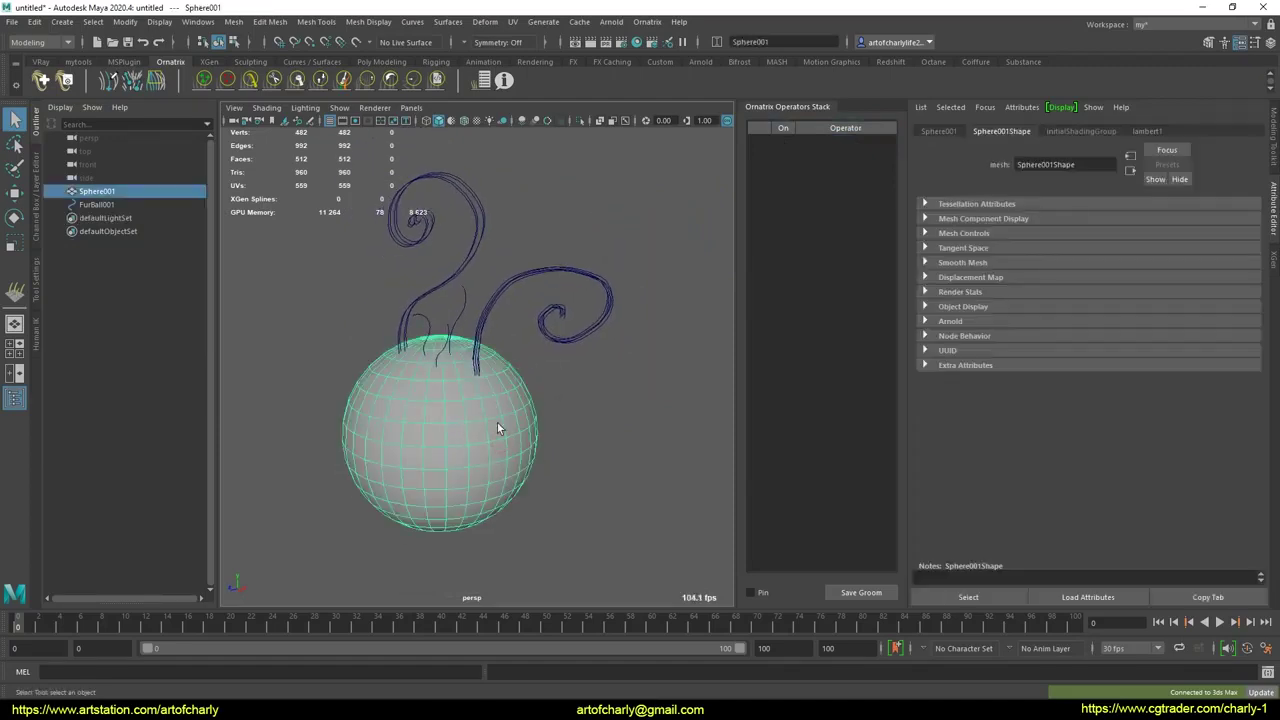
pyautogui.click(115, 28)
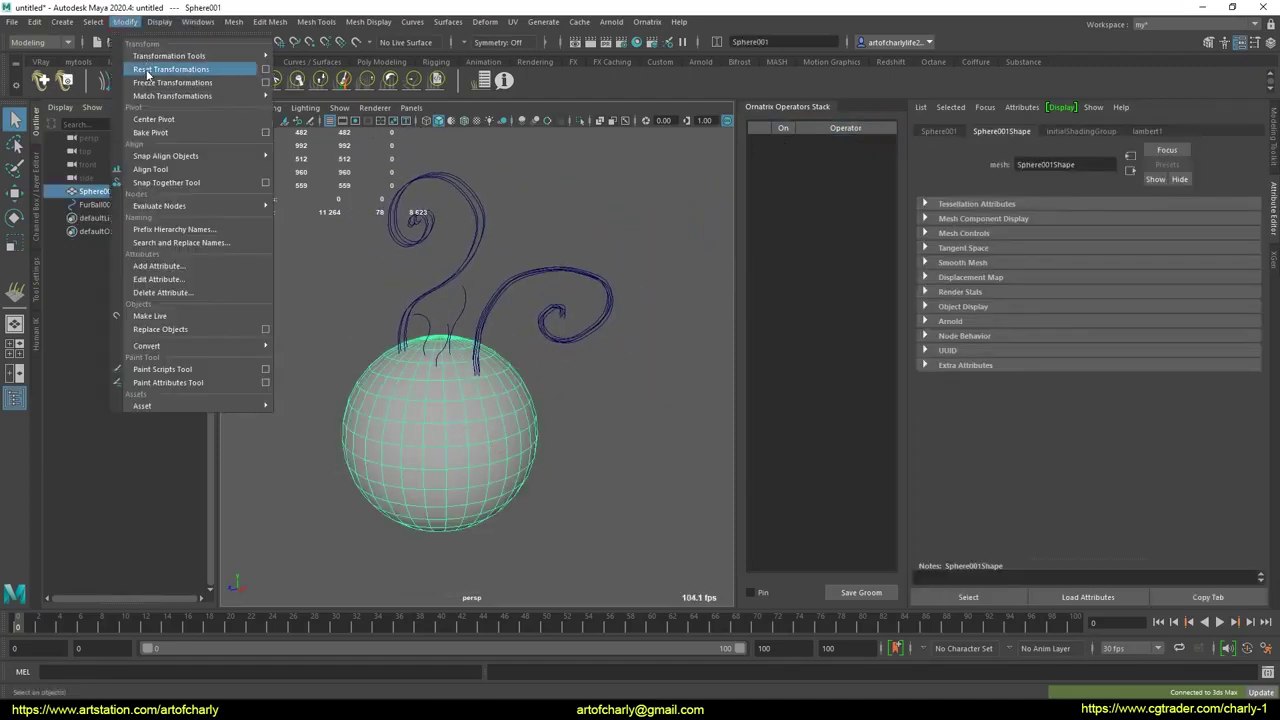
pyautogui.click(125, 64)
pyautogui.click(125, 21)
pyautogui.click(120, 62)
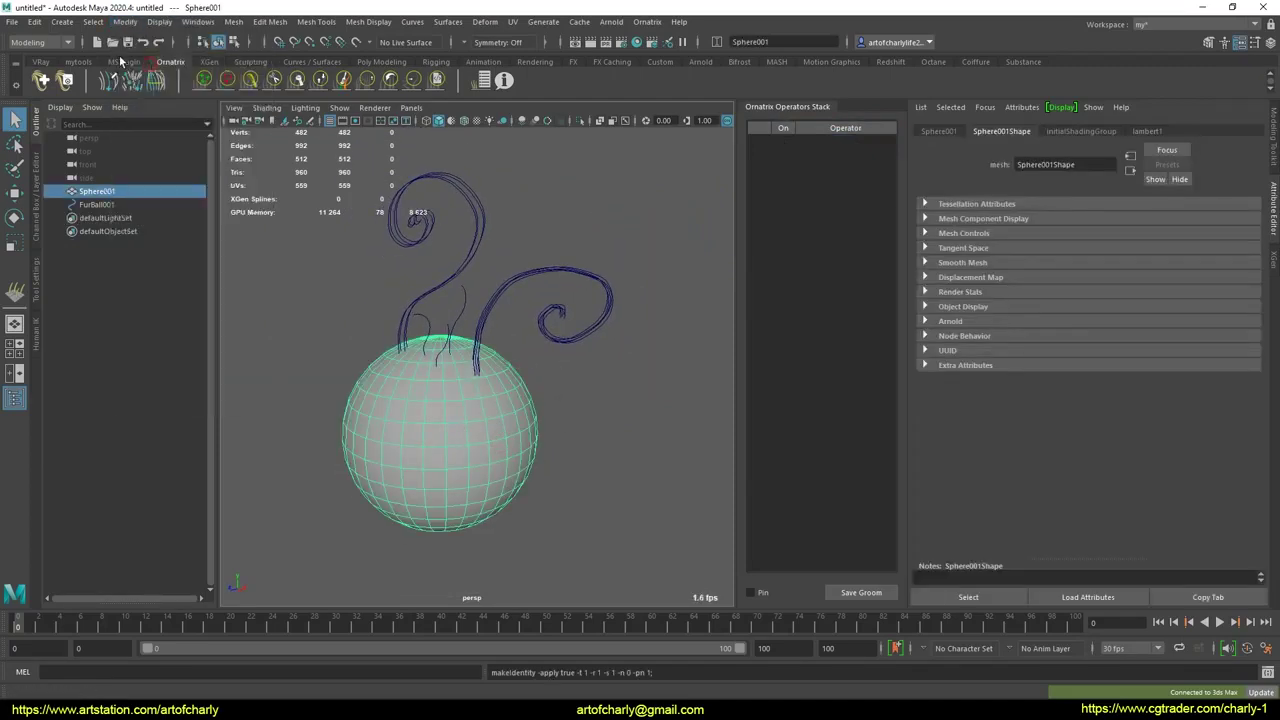
pyautogui.click(35, 21)
pyautogui.click(271, 179)
# Freeze transformations and delete construction history on the FurBall001 curves.
pyautogui.moveTo(431, 220)
pyautogui.keyDown('alt'); pyautogui.mouseDown()
pyautogui.moveTo(534, 295)
pyautogui.moveTo(238, 270)
pyautogui.mouseUp(); pyautogui.keyUp('alt')
pyautogui.click(97, 205)
pyautogui.keyDown('alt'); pyautogui.moveTo(564, 289); pyautogui.dragTo(172, 40); pyautogui.keyUp('alt')
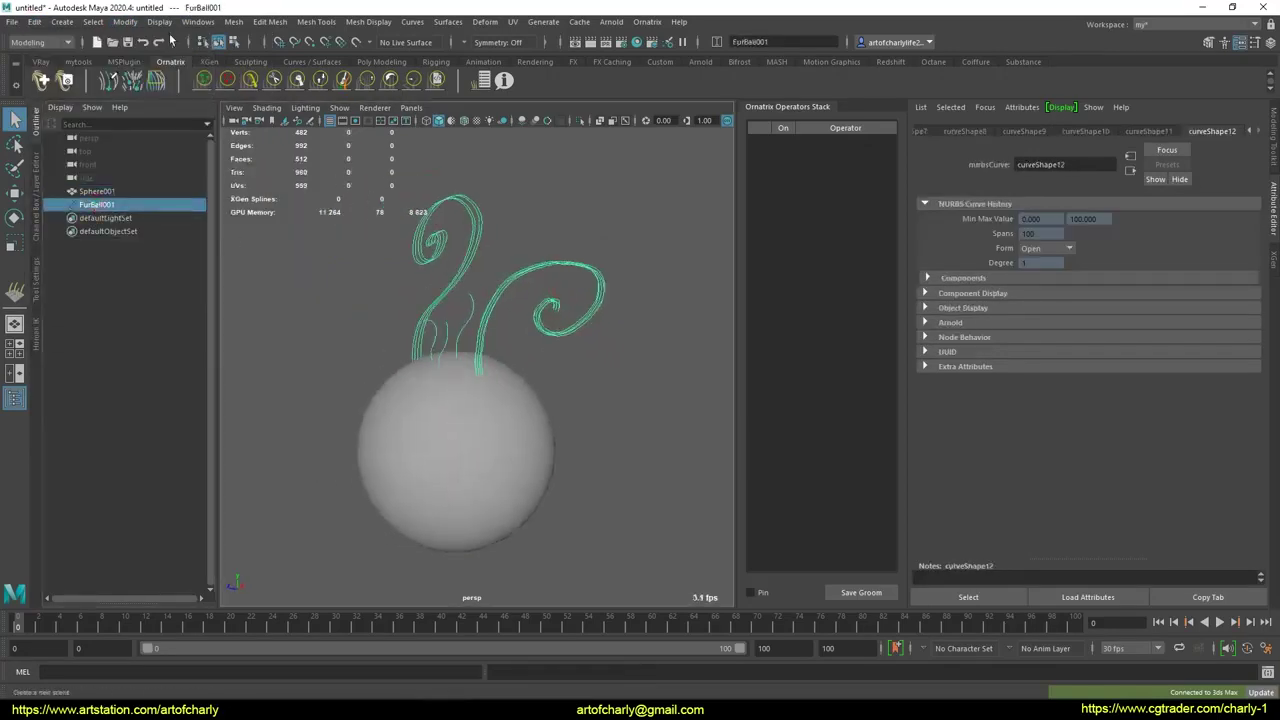
pyautogui.click(125, 21)
pyautogui.click(165, 74)
pyautogui.click(125, 21)
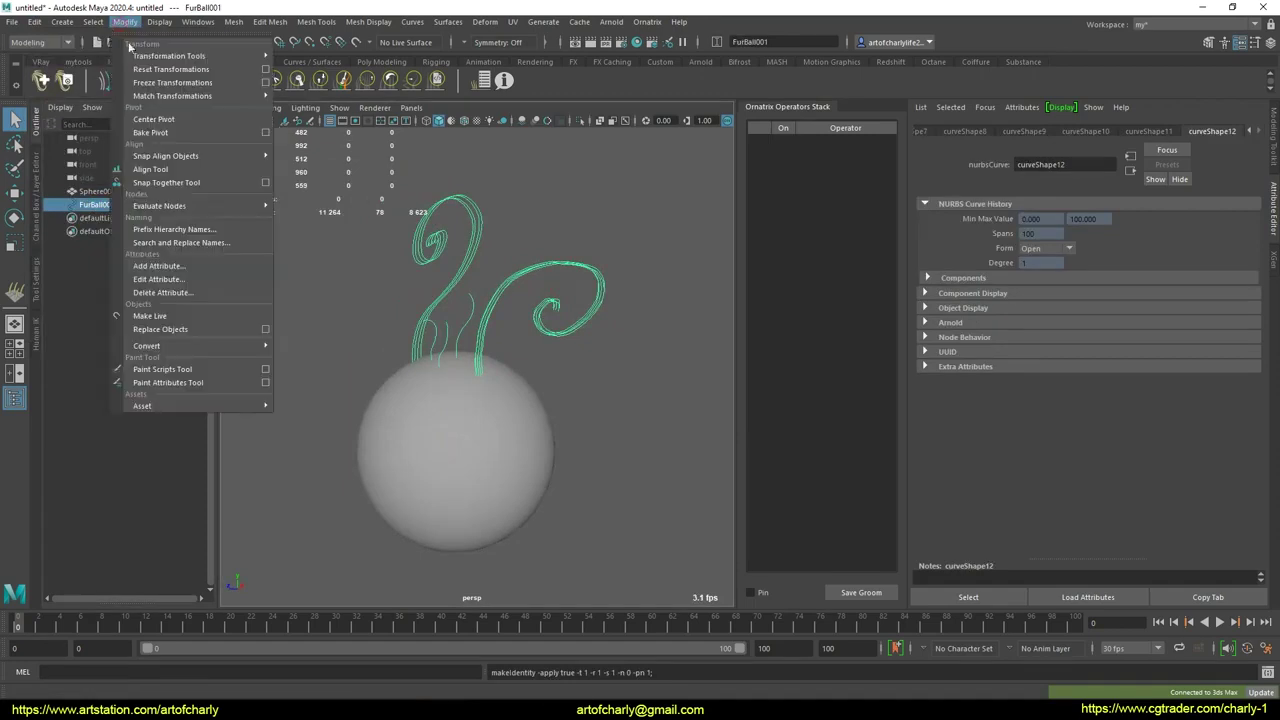
pyautogui.press('Escape')
pyautogui.click(62, 21)
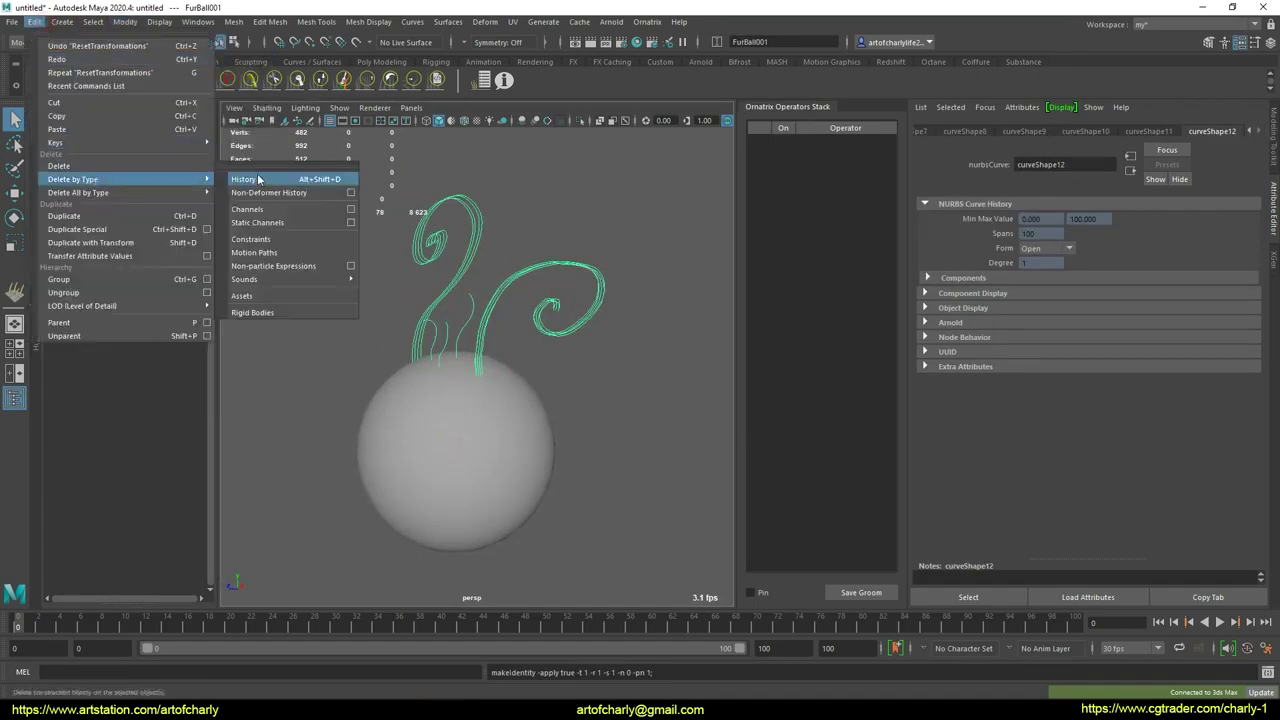
pyautogui.click(496, 199)
# Create Hair From Curves again from the FurBall001 curves.
pyautogui.keyDown('alt'); pyautogui.moveTo(496, 199); pyautogui.dragTo(644, 230); pyautogui.keyUp('alt')
pyautogui.click(644, 230)
pyautogui.click(93, 205)
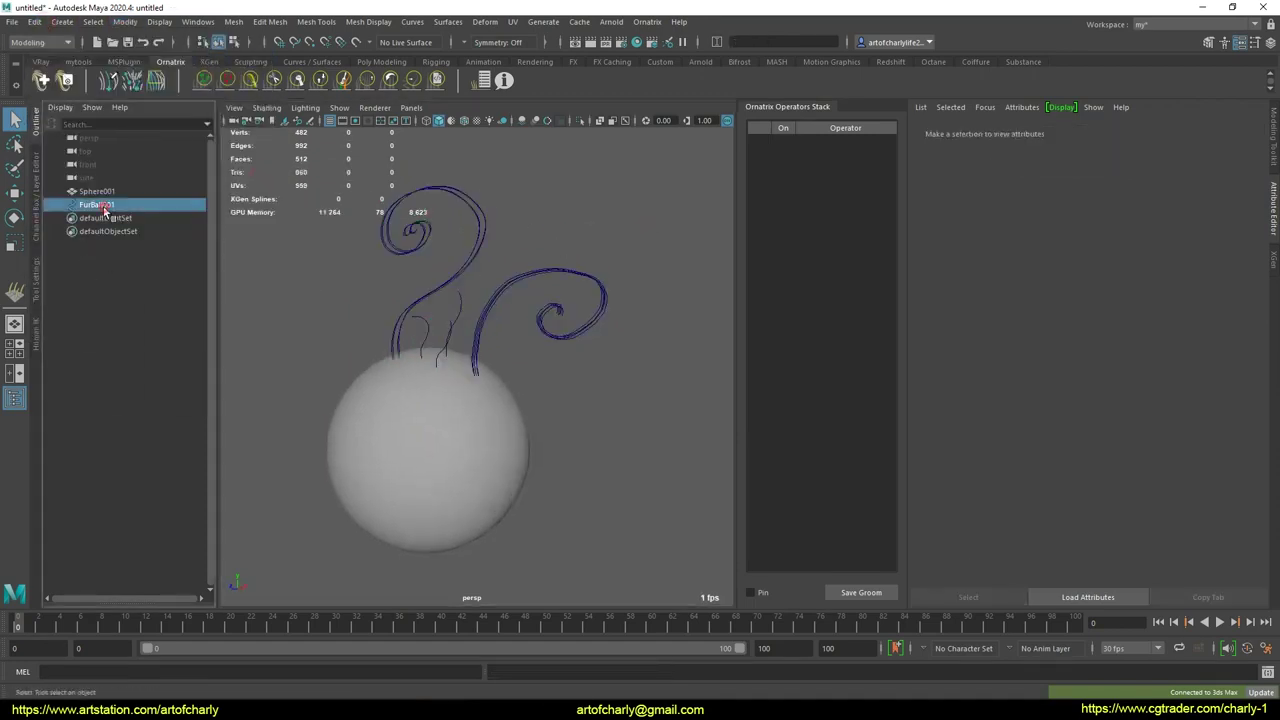
pyautogui.click(64, 82)
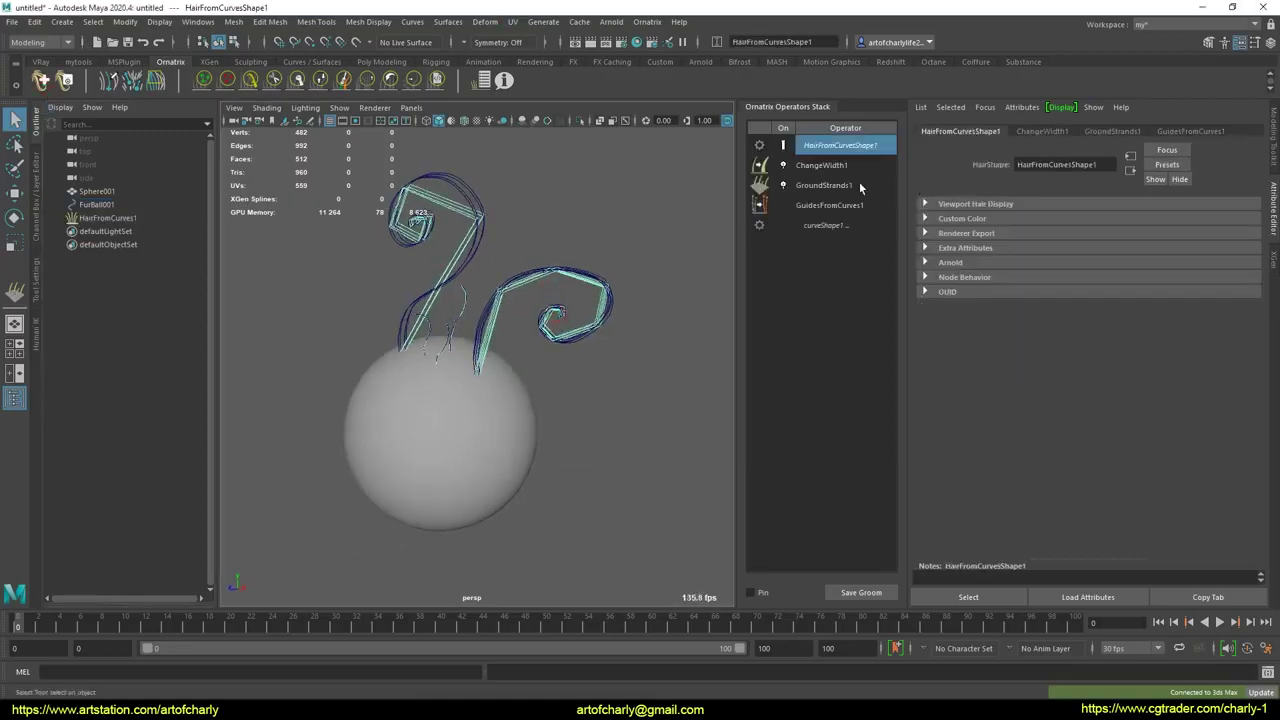
# Set the guides-from-curves Point Count to 70.
pyautogui.click(829, 205)
pyautogui.click(1055, 219)
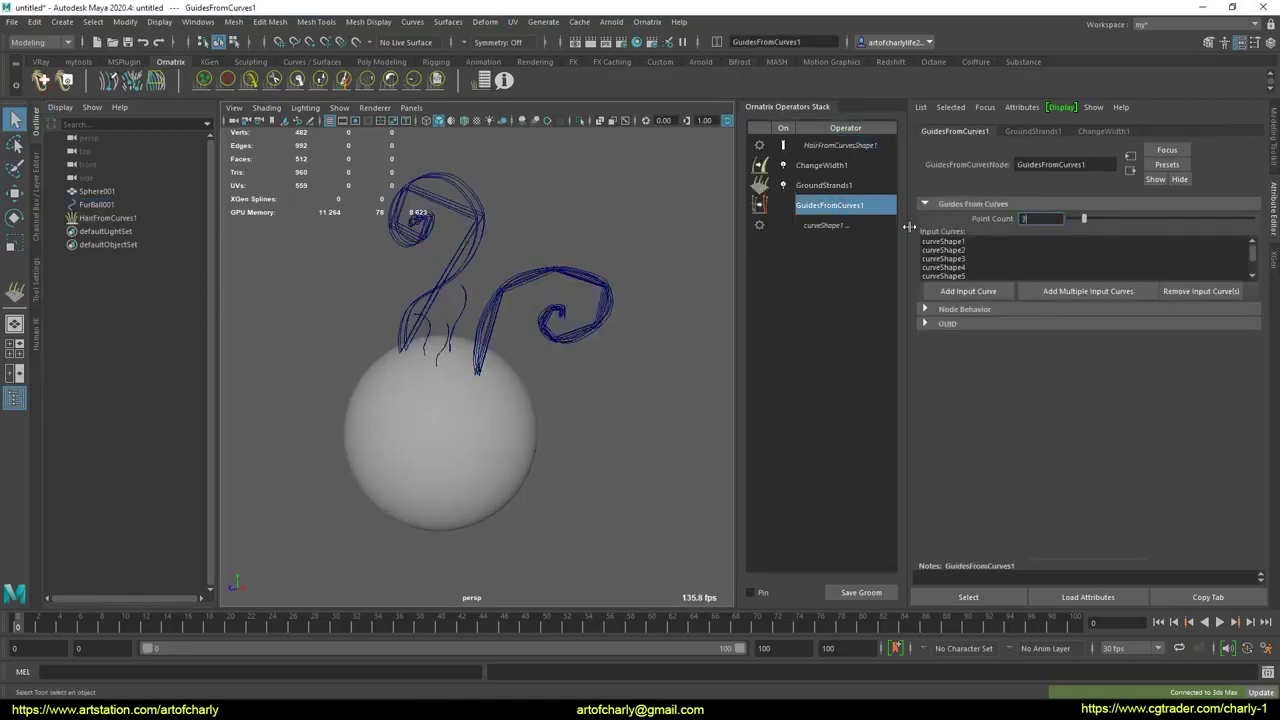
pyautogui.write('0')
pyautogui.press('Return')
# In GroundStrands1, set the sphere as distribution mesh and attach the guide roots.
pyautogui.click(848, 187)
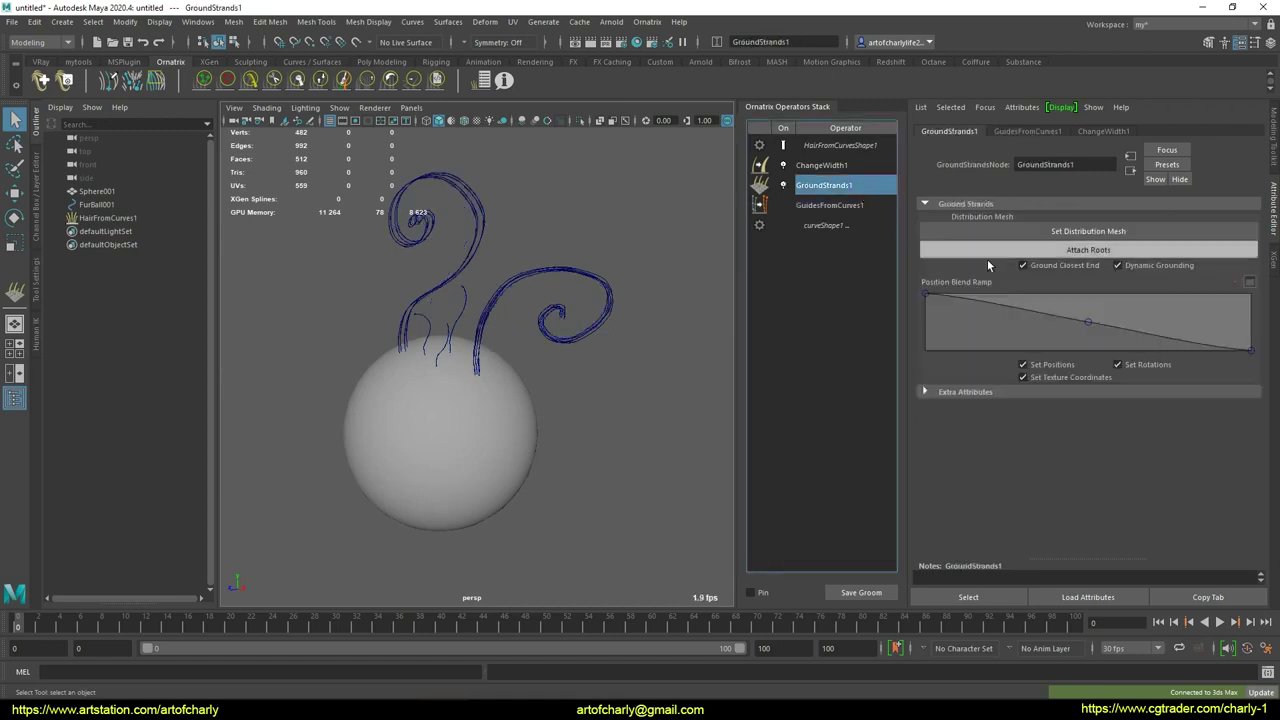
pyautogui.click(1088, 231)
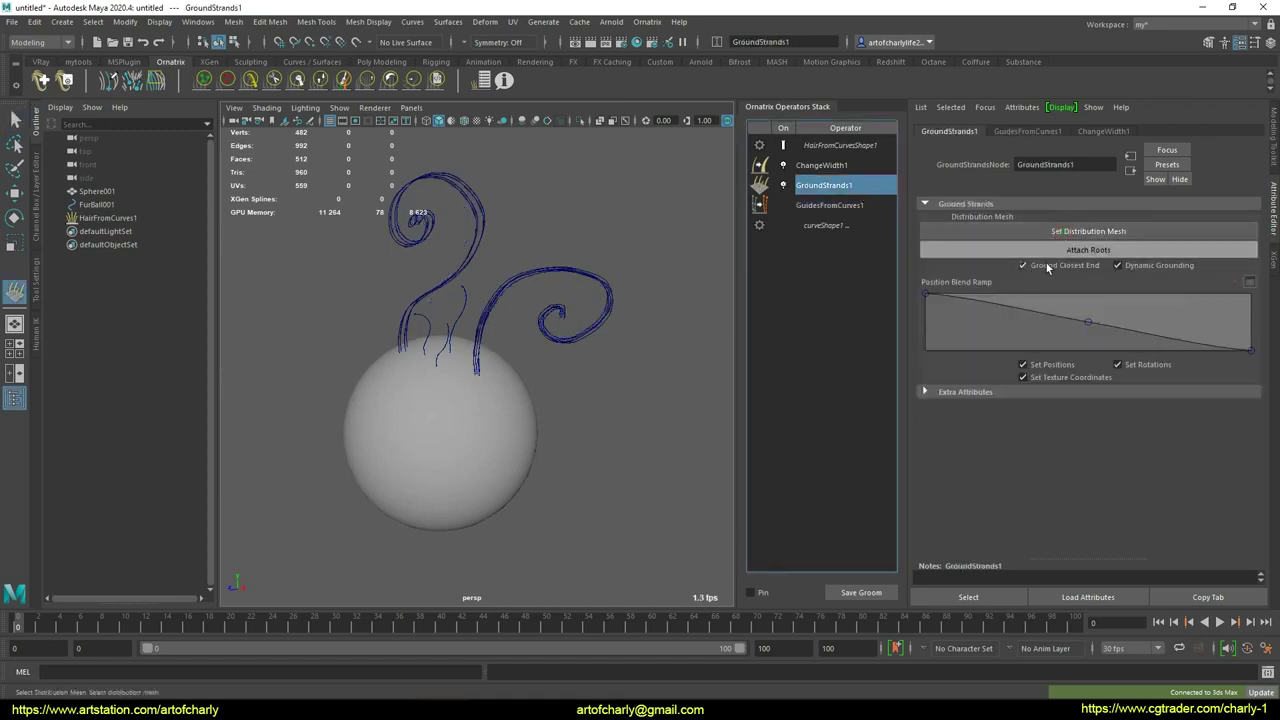
pyautogui.click(484, 434)
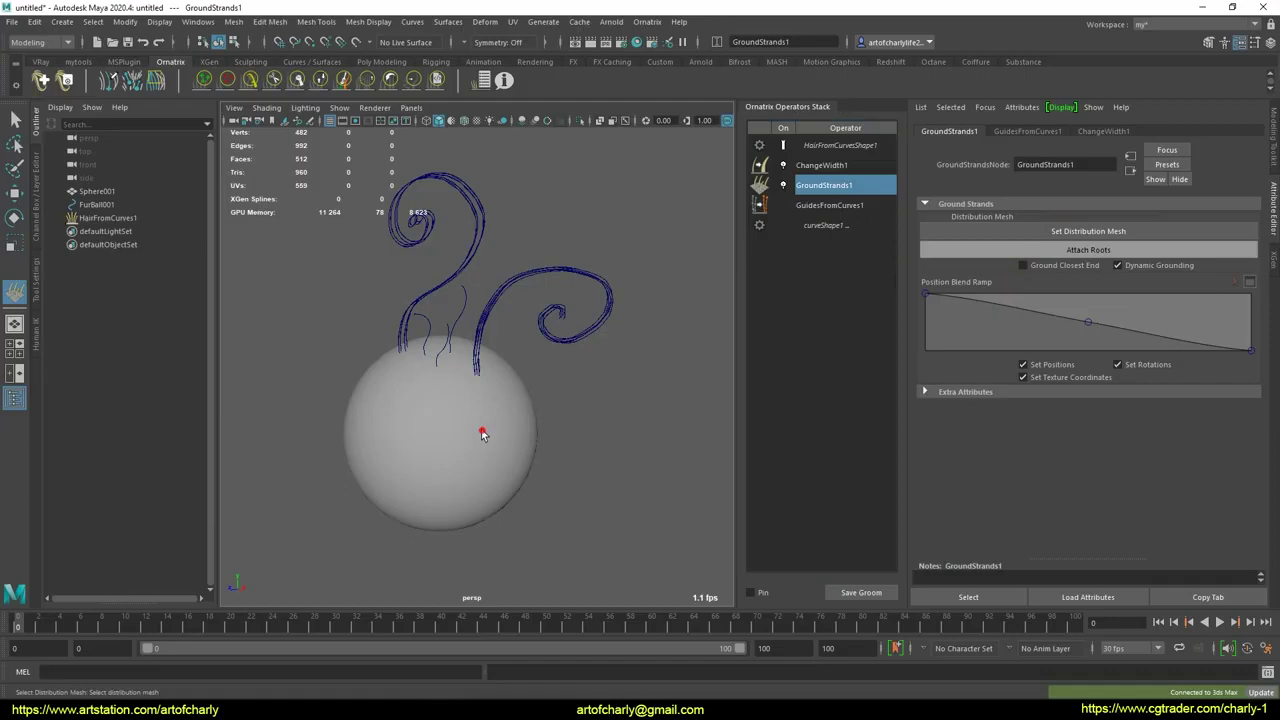
pyautogui.click(1104, 252)
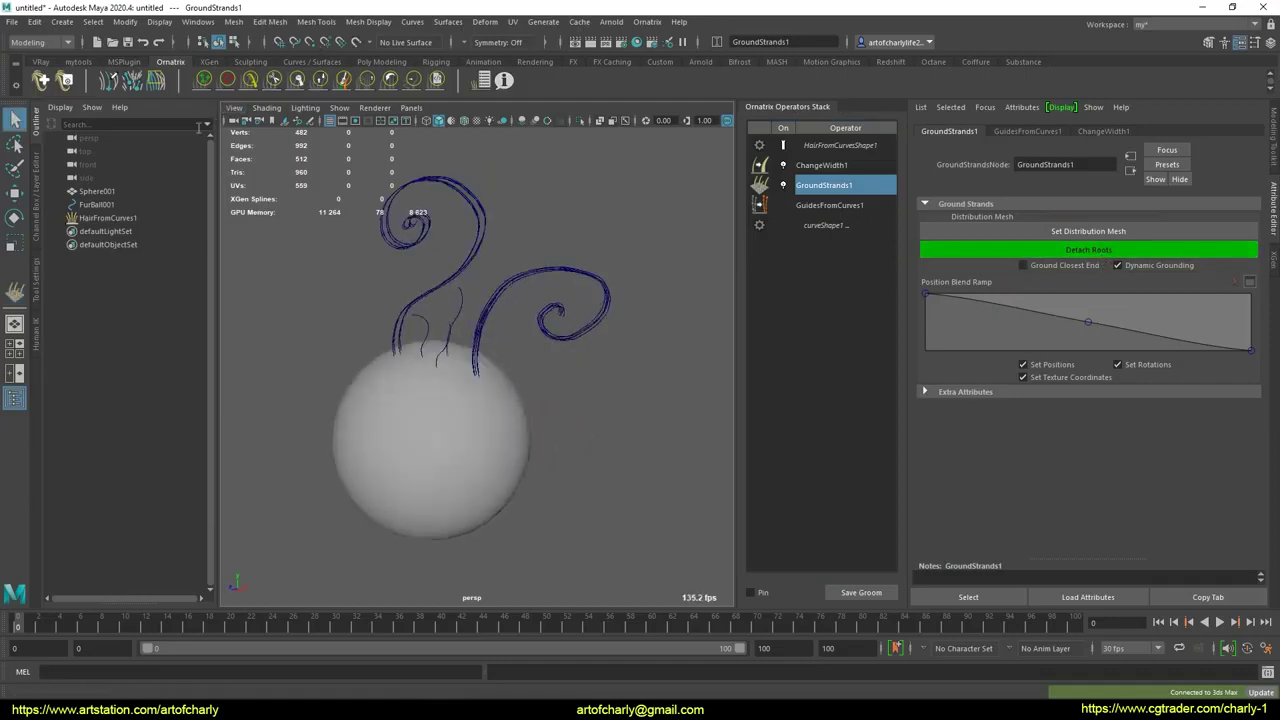
pyautogui.click(647, 21)
# Add an Edit Guides operator to the groom and hide FurBall001 with Ctrl+H.
pyautogui.click(715, 177)
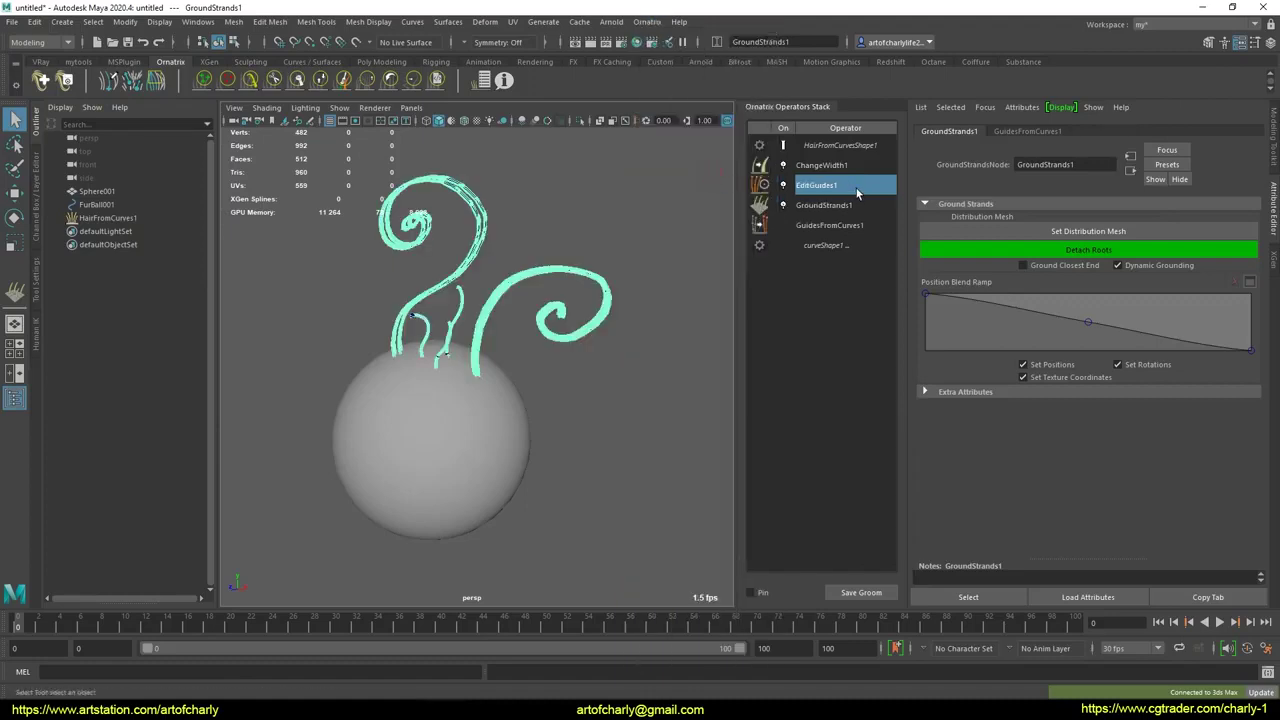
pyautogui.scroll(5, 535, 282)
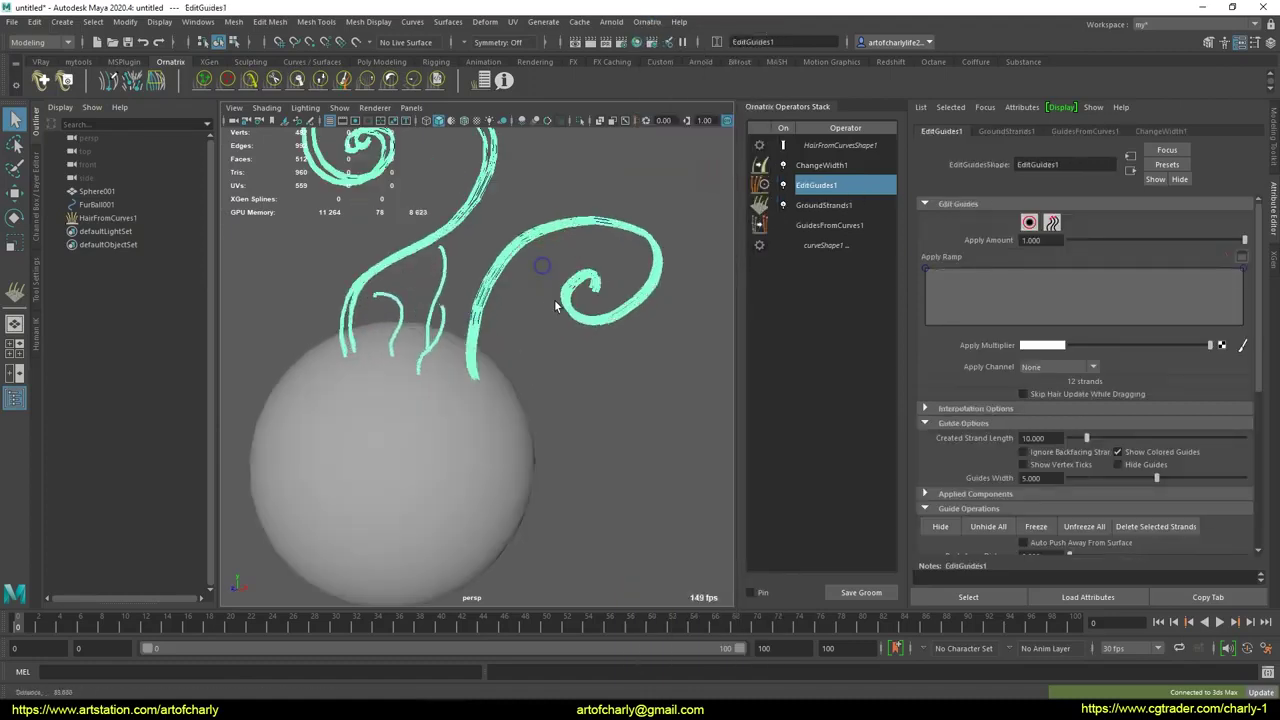
pyautogui.click(93, 205)
pyautogui.hotkey('ctrl', 'h')
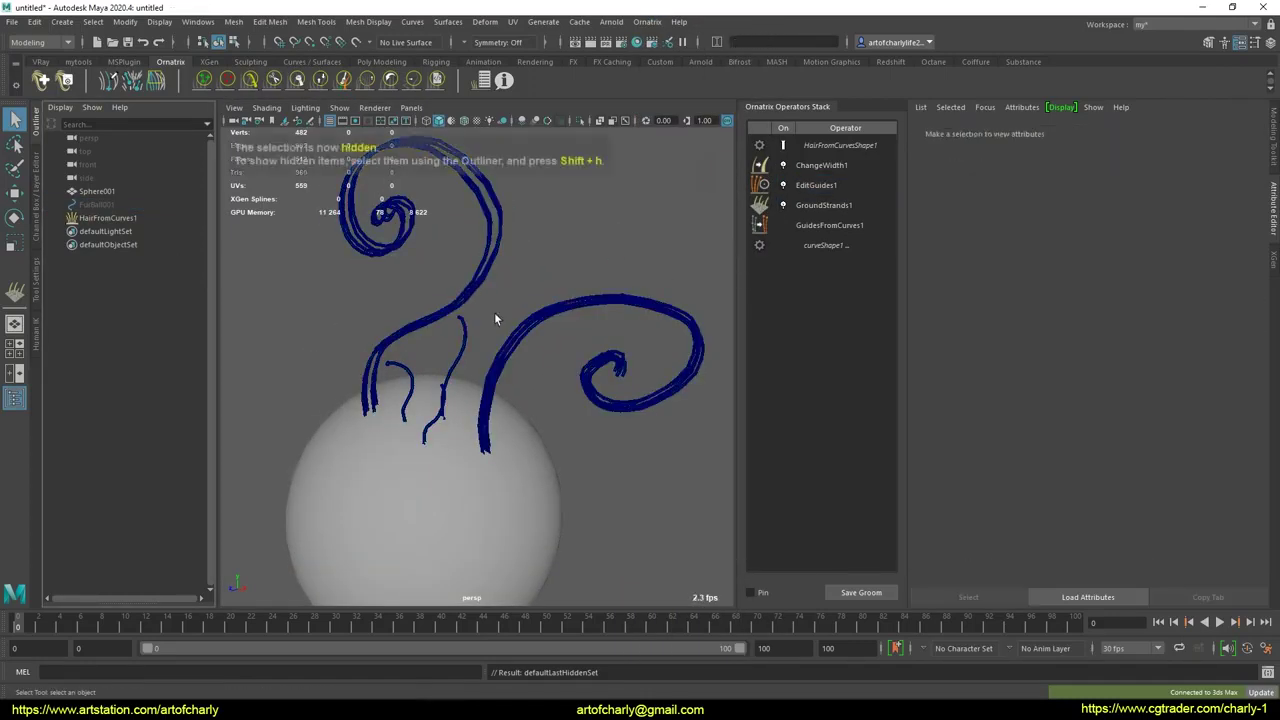
# Under EditGuides1, select the four strands of one guide and open the Ornatrix User Brush settings.
pyautogui.moveTo(543, 286)
pyautogui.keyDown('alt'); pyautogui.mouseDown()
pyautogui.moveTo(490, 300)
pyautogui.moveTo(508, 303)
pyautogui.mouseUp(); pyautogui.keyUp('alt')
pyautogui.click(822, 188)
pyautogui.keyDown('alt'); pyautogui.moveTo(590, 296); pyautogui.dragTo(500, 270); pyautogui.keyUp('alt')
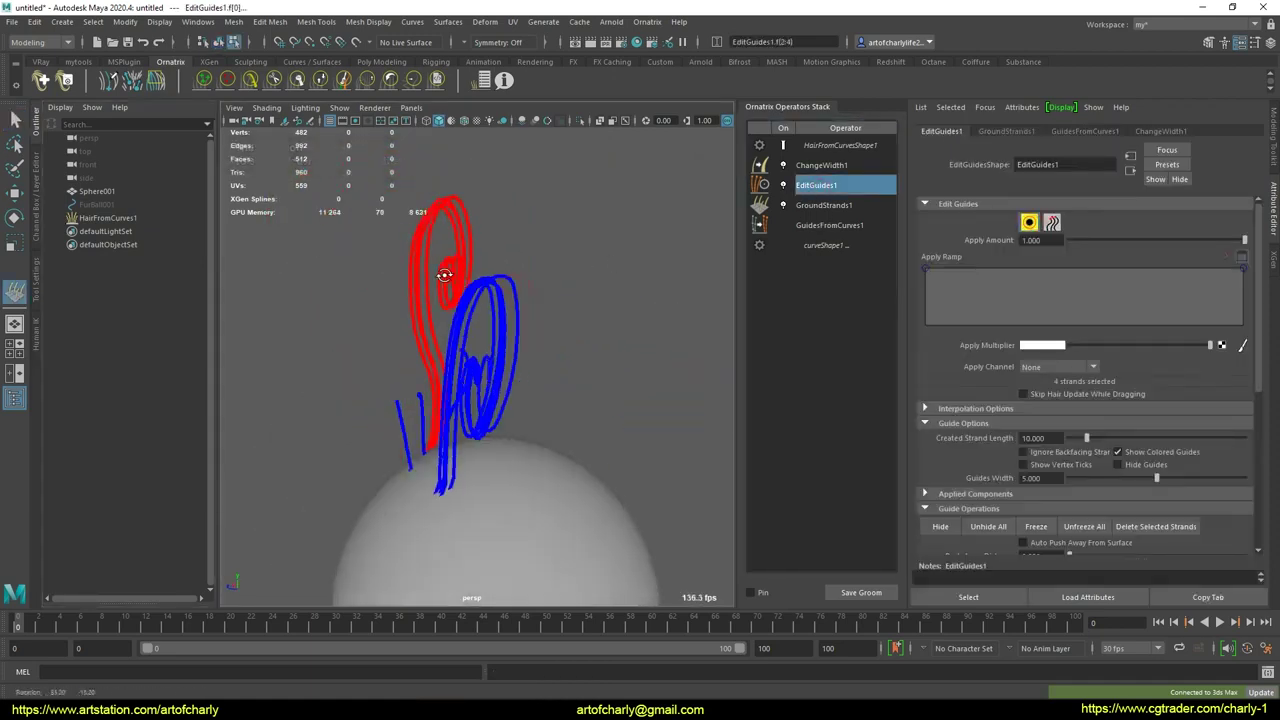
pyautogui.keyDown('alt'); pyautogui.moveTo(440, 250); pyautogui.dragTo(423, 232, button='right'); pyautogui.keyUp('alt')
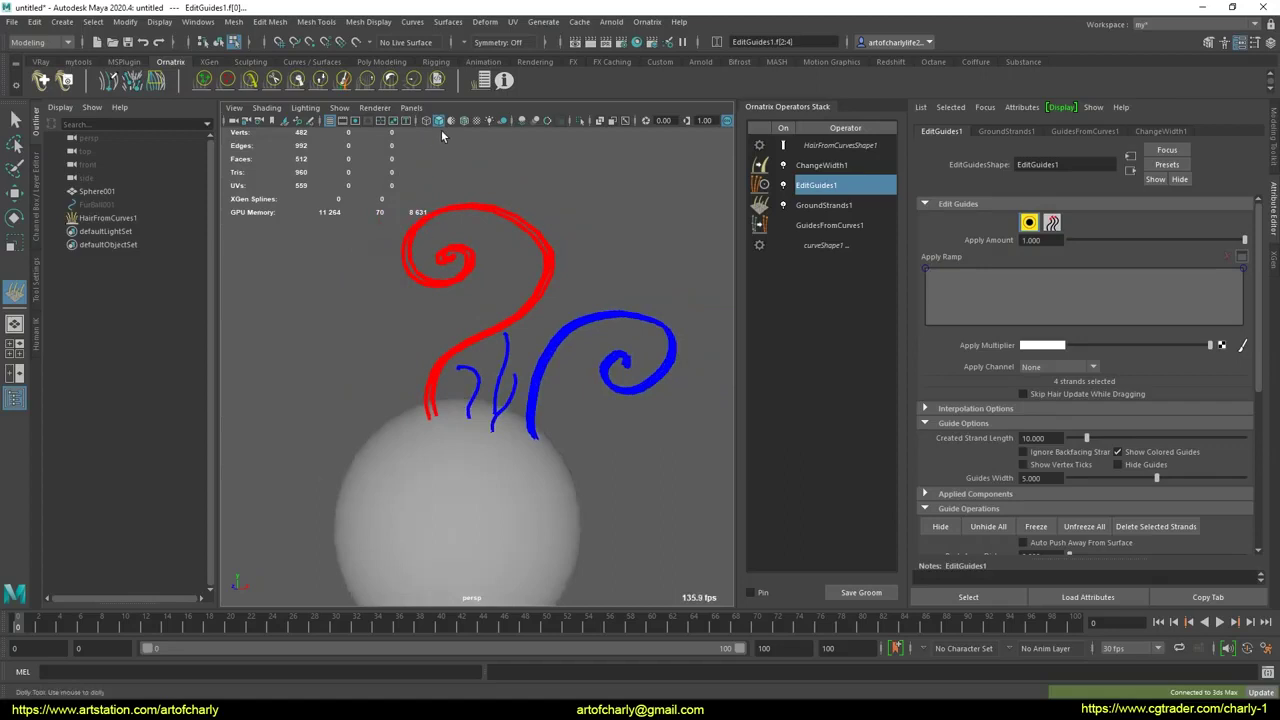
pyautogui.click(436, 80)
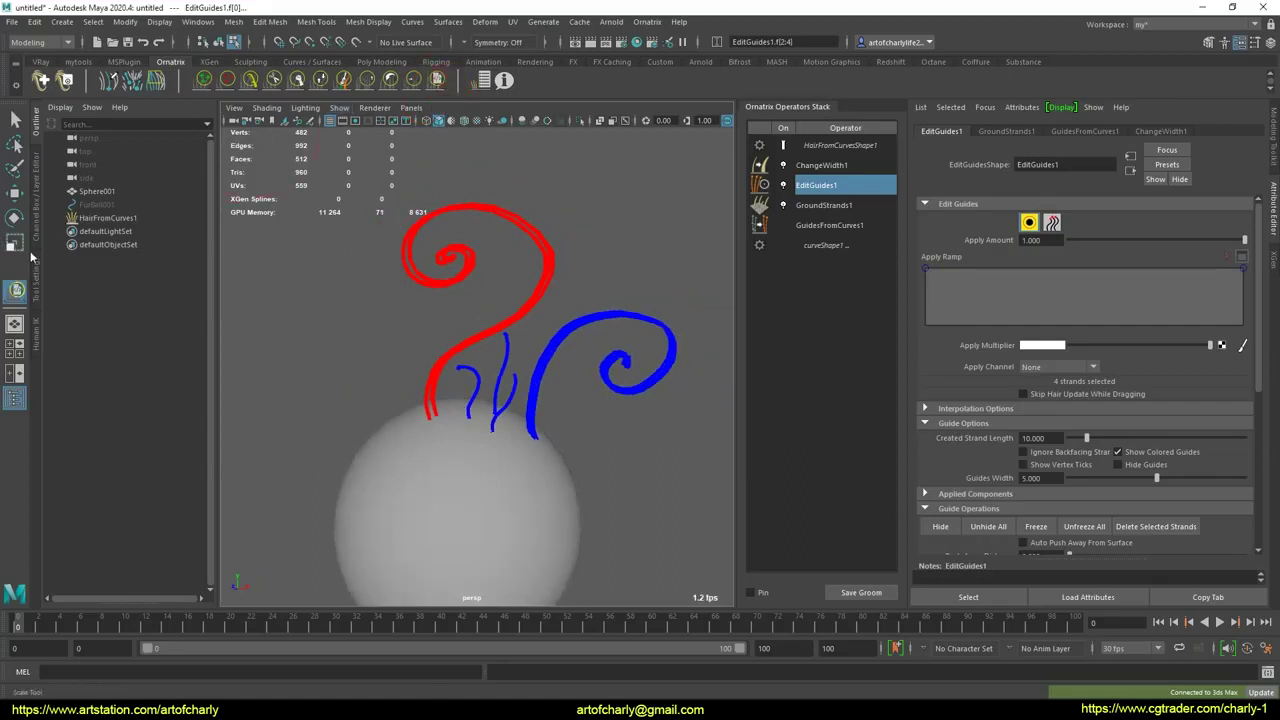
pyautogui.doubleClick(17, 289)
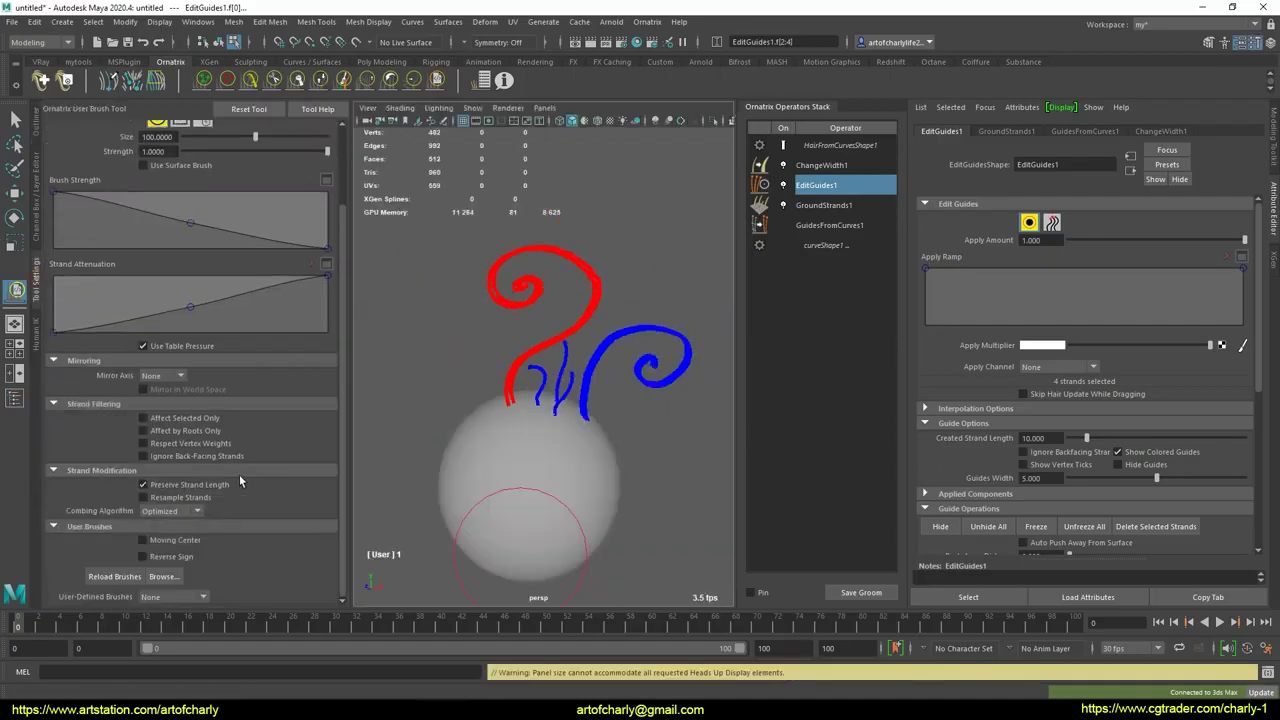
# Pick the DemoClump user brush and comb the selected red guides into new curls.
pyautogui.scroll(-3, 239, 474)
pyautogui.keyDown('shift'); pyautogui.moveTo(129, 611); pyautogui.dragTo(224, 618); pyautogui.keyUp('shift')
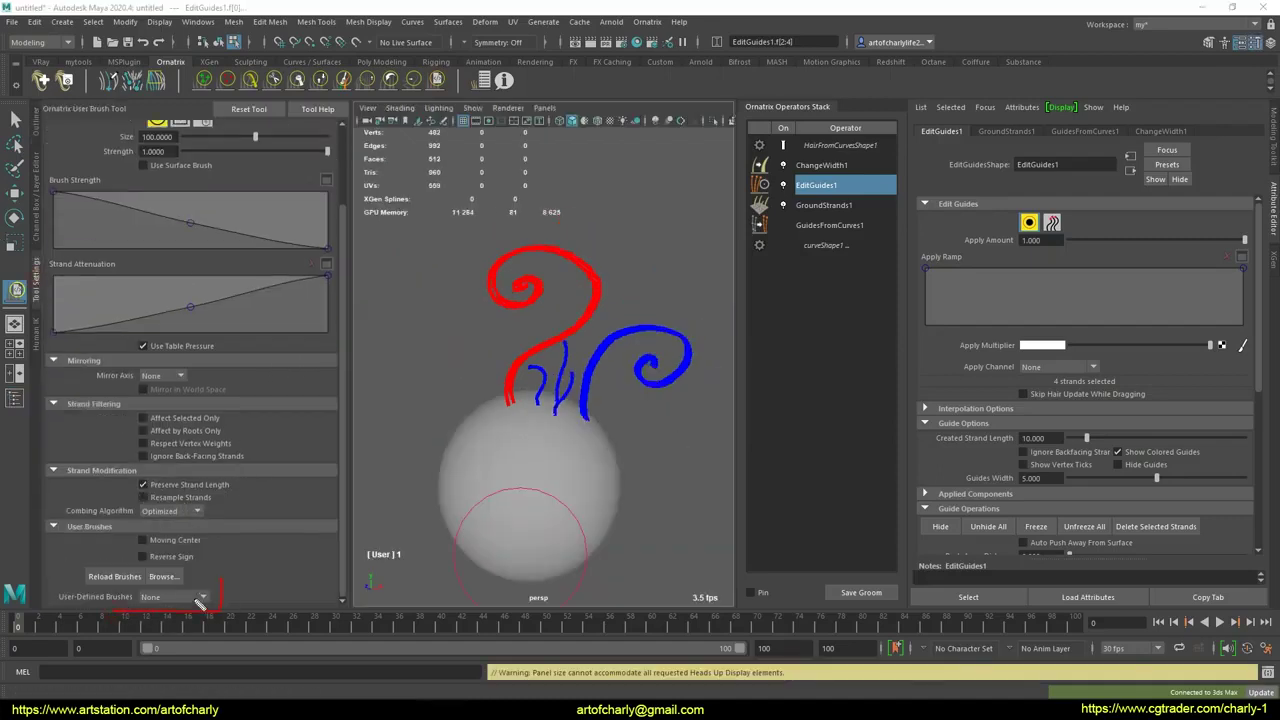
pyautogui.click(200, 597)
pyautogui.click(172, 617)
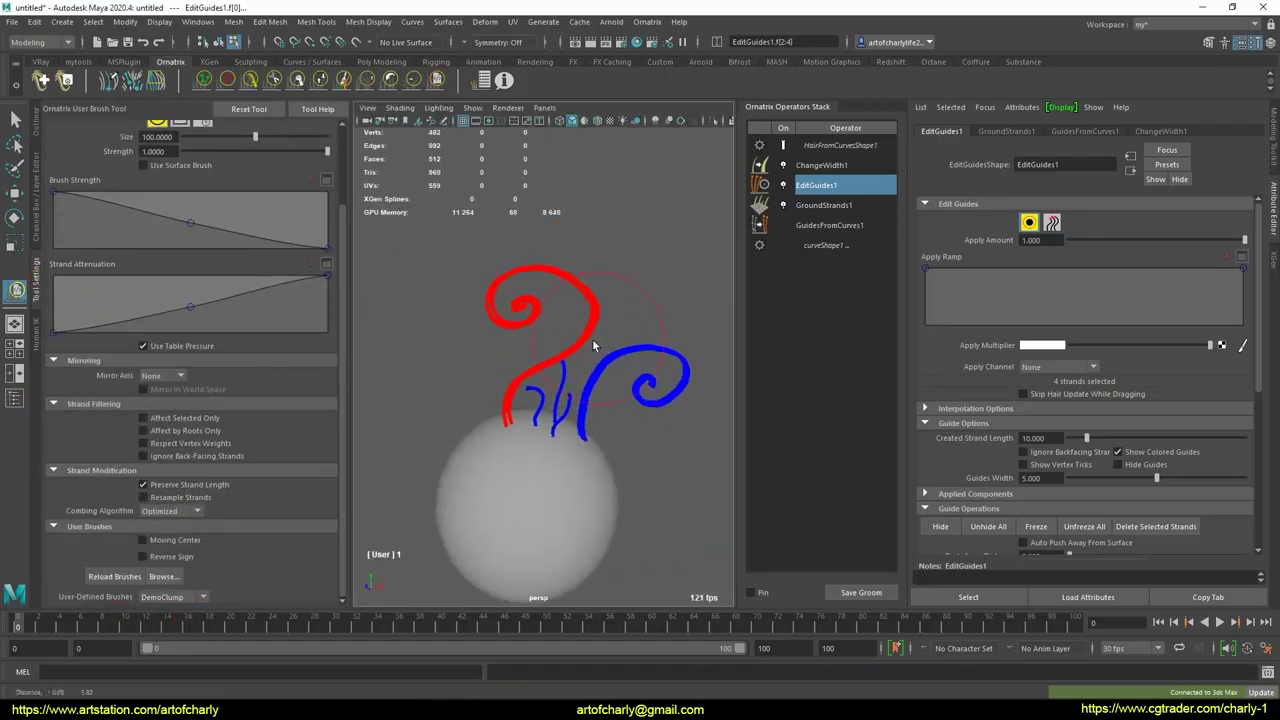
pyautogui.moveTo(592, 345); pyautogui.dragTo(480, 323)
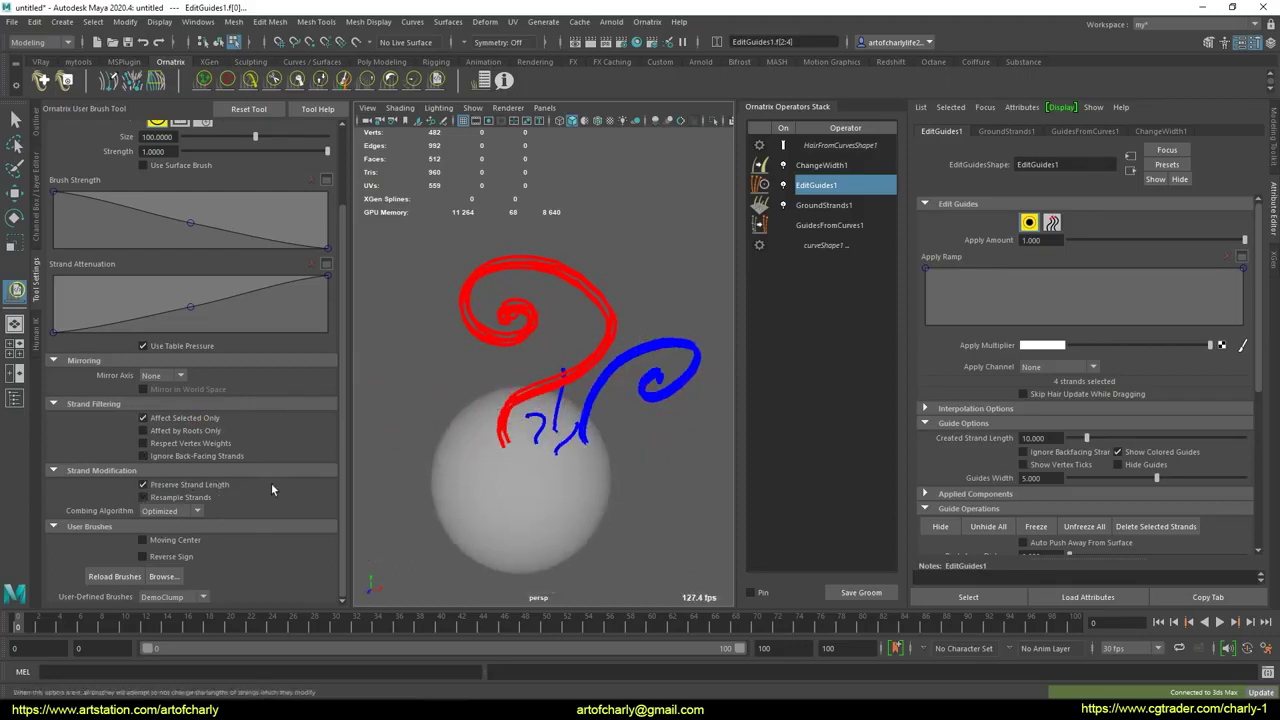
# Orbit and zoom around the guides to inspect the reshaped red curl on the sphere.
pyautogui.scroll(2, 526, 385)
pyautogui.scroll(3, 514, 371)
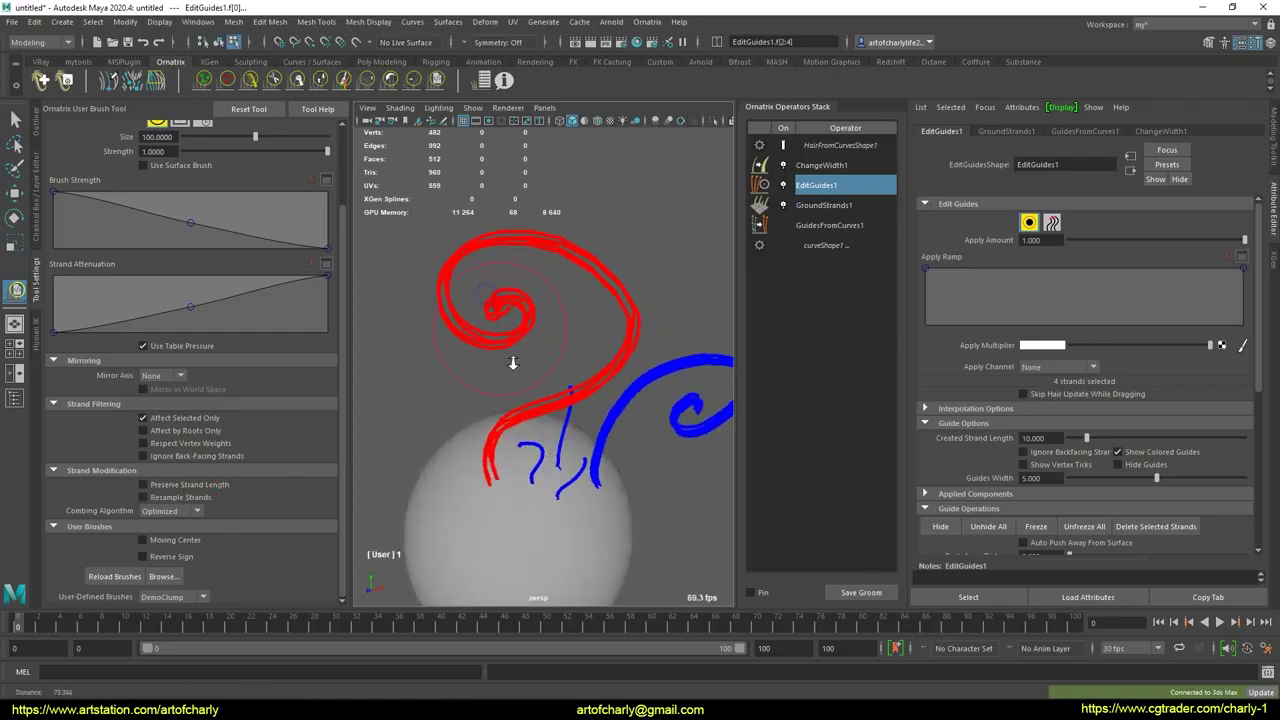
pyautogui.scroll(3, 509, 363)
pyautogui.moveTo(463, 291)
pyautogui.keyDown('alt'); pyautogui.mouseDown()
pyautogui.moveTo(520, 300)
pyautogui.moveTo(534, 329)
pyautogui.moveTo(537, 289)
pyautogui.mouseUp(); pyautogui.keyUp('alt')
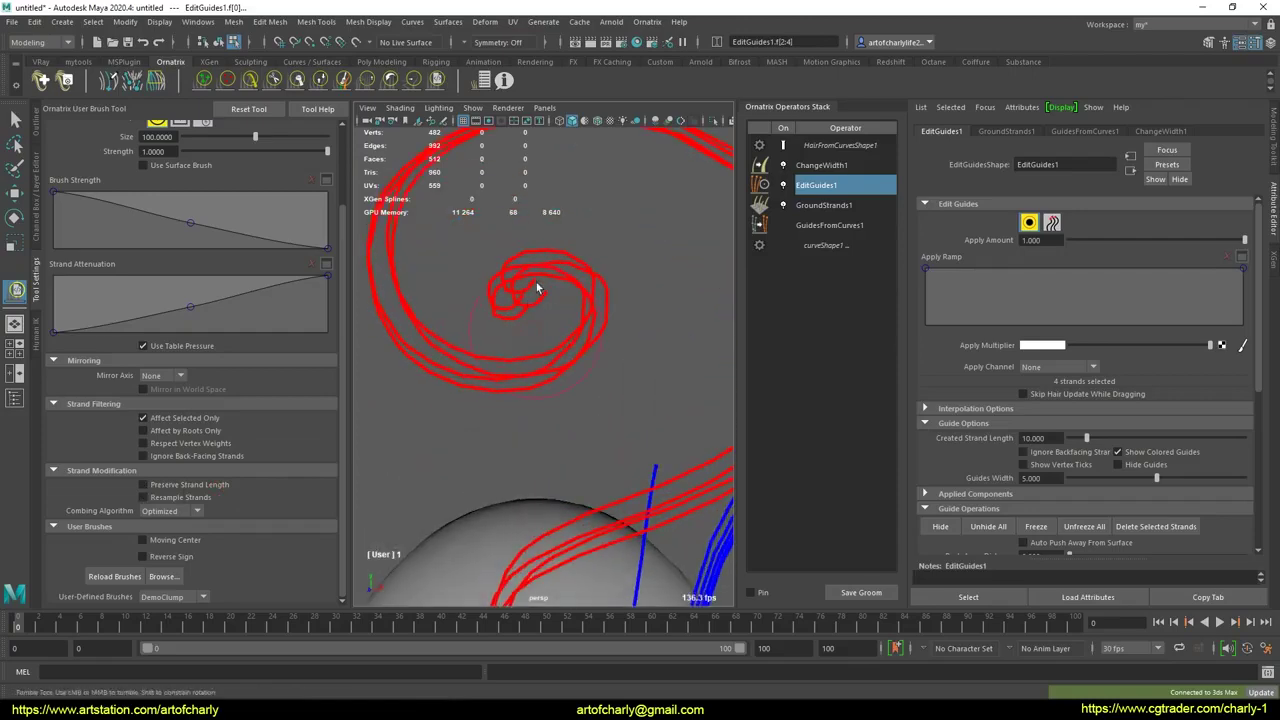
pyautogui.moveTo(545, 345)
pyautogui.keyDown('alt'); pyautogui.mouseDown()
pyautogui.moveTo(529, 300)
pyautogui.moveTo(529, 357)
pyautogui.moveTo(552, 307)
pyautogui.moveTo(571, 306)
pyautogui.mouseUp(); pyautogui.keyUp('alt')
pyautogui.scroll(1, 559, 286)
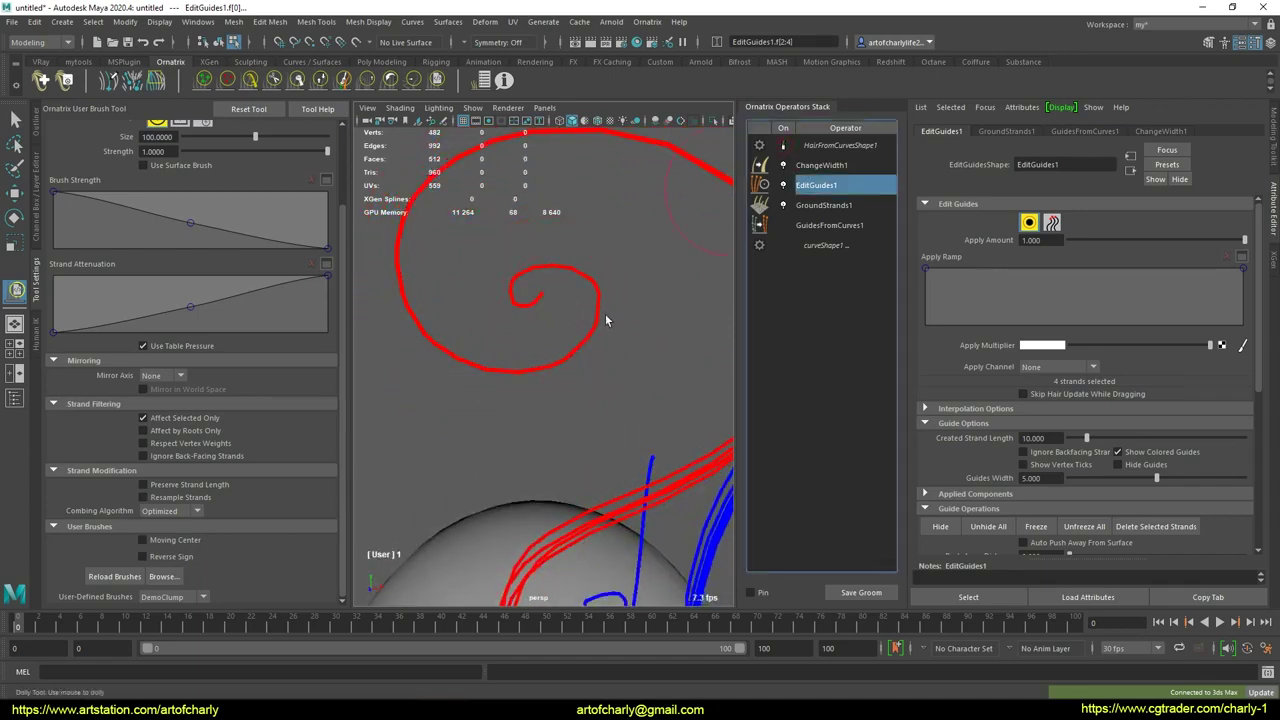
pyautogui.scroll(-3, 543, 263)
pyautogui.moveTo(543, 263)
pyautogui.keyDown('alt'); pyautogui.mouseDown()
pyautogui.moveTo(486, 277)
pyautogui.moveTo(617, 424)
pyautogui.moveTo(685, 372)
pyautogui.mouseUp(); pyautogui.keyUp('alt')
# Select the other guide's strands and comb them with the DemoClump brush too.
pyautogui.press('q')
pyautogui.scroll(3, 597, 323)
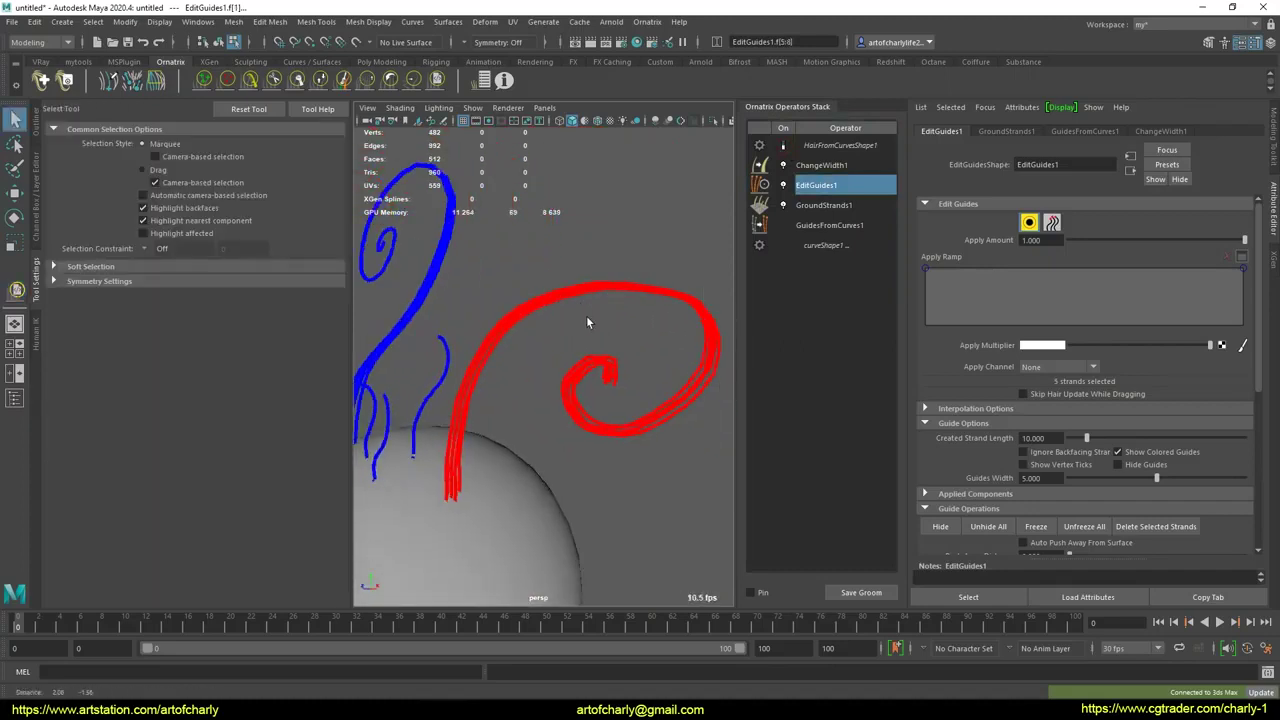
pyautogui.keyDown('alt'); pyautogui.moveTo(597, 323); pyautogui.dragTo(597, 394); pyautogui.keyUp('alt')
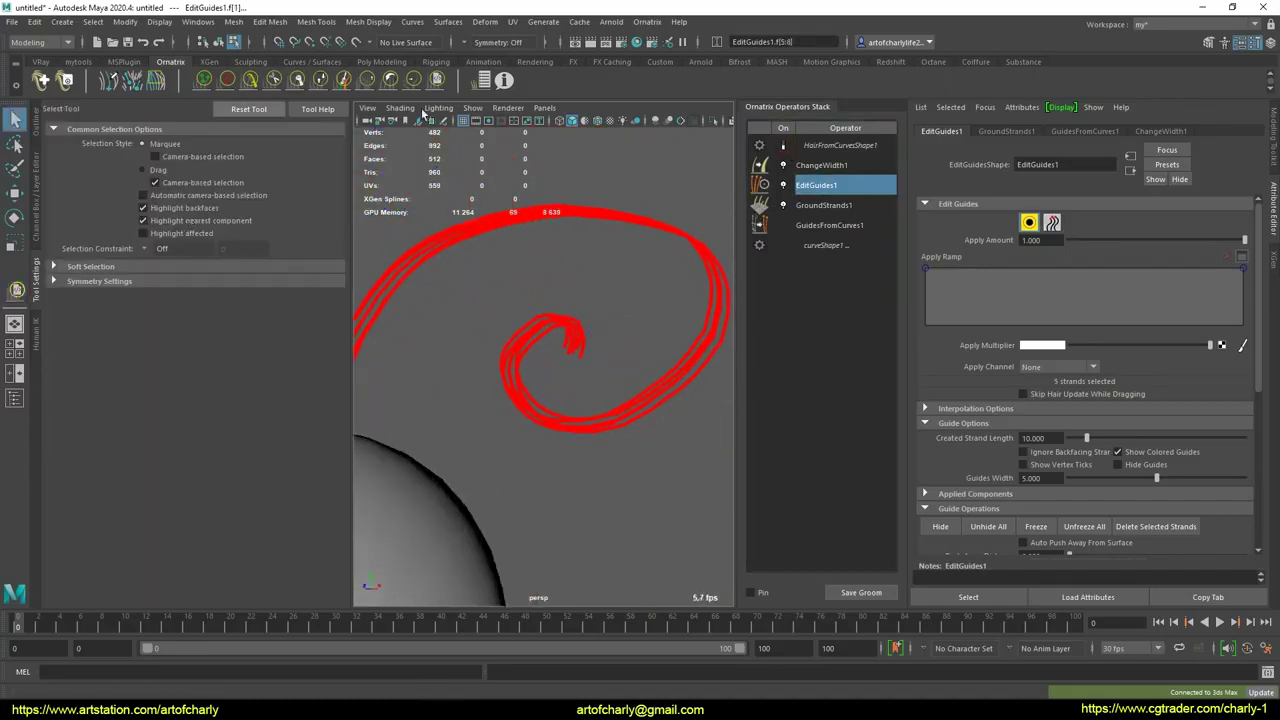
pyautogui.click(436, 80)
pyautogui.moveTo(497, 300)
pyautogui.keyDown('alt'); pyautogui.mouseDown()
pyautogui.moveTo(508, 337)
pyautogui.moveTo(621, 313)
pyautogui.moveTo(600, 314)
pyautogui.moveTo(586, 423)
pyautogui.moveTo(530, 277)
pyautogui.moveTo(581, 295)
pyautogui.moveTo(505, 355)
pyautogui.moveTo(531, 294)
pyautogui.moveTo(593, 299)
pyautogui.moveTo(540, 360)
pyautogui.moveTo(523, 409)
pyautogui.moveTo(531, 369)
pyautogui.moveTo(396, 380)
pyautogui.moveTo(516, 366)
pyautogui.moveTo(603, 331)
pyautogui.moveTo(543, 353)
pyautogui.moveTo(571, 374)
pyautogui.moveTo(563, 349)
pyautogui.moveTo(629, 529)
pyautogui.moveTo(563, 437)
pyautogui.moveTo(544, 304)
pyautogui.moveTo(597, 391)
pyautogui.moveTo(551, 338)
pyautogui.mouseUp(); pyautogui.keyUp('alt')
pyautogui.press('q')
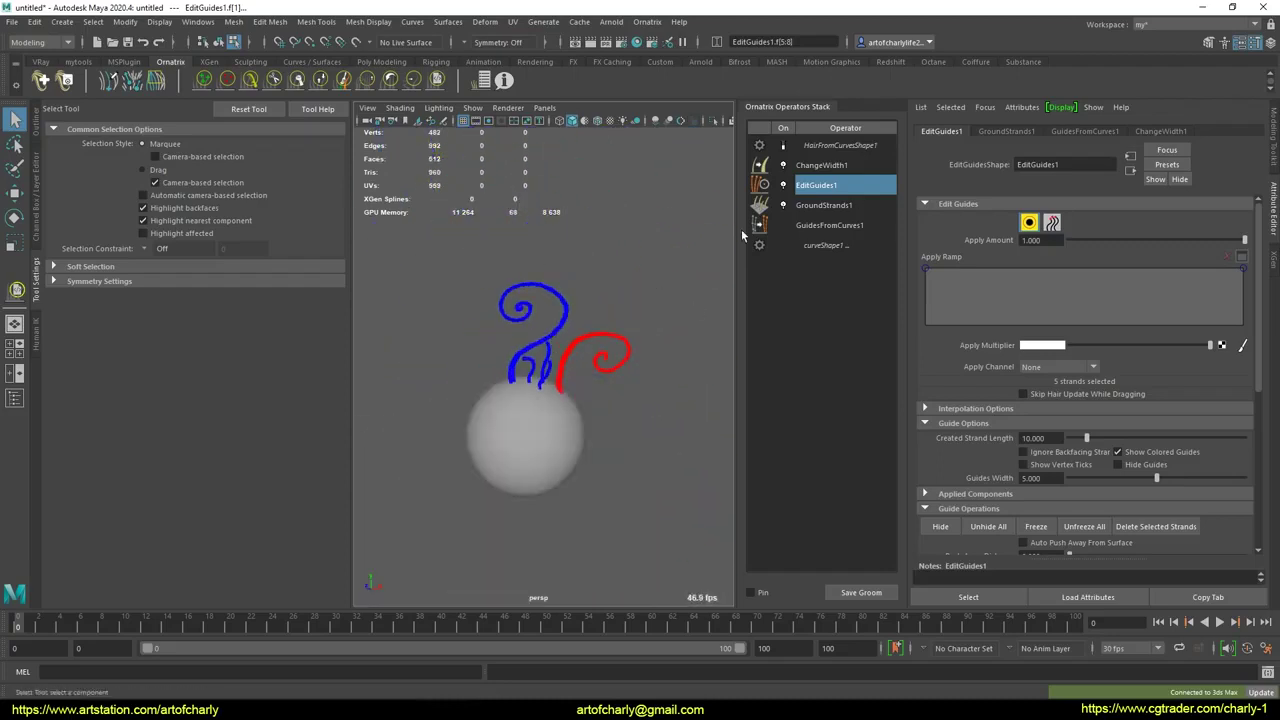
# Add a Curves From Strands operator and try separating the strands into curves.
pyautogui.click(640, 23)
pyautogui.click(645, 22)
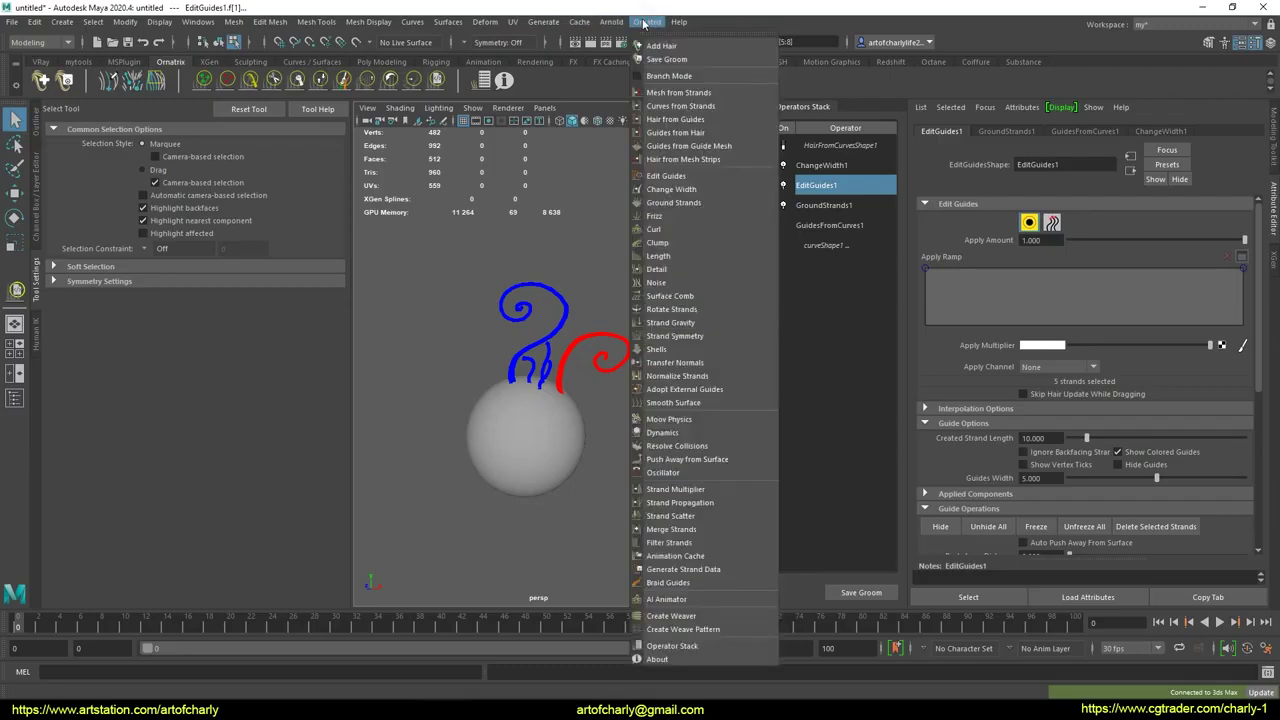
pyautogui.click(726, 107)
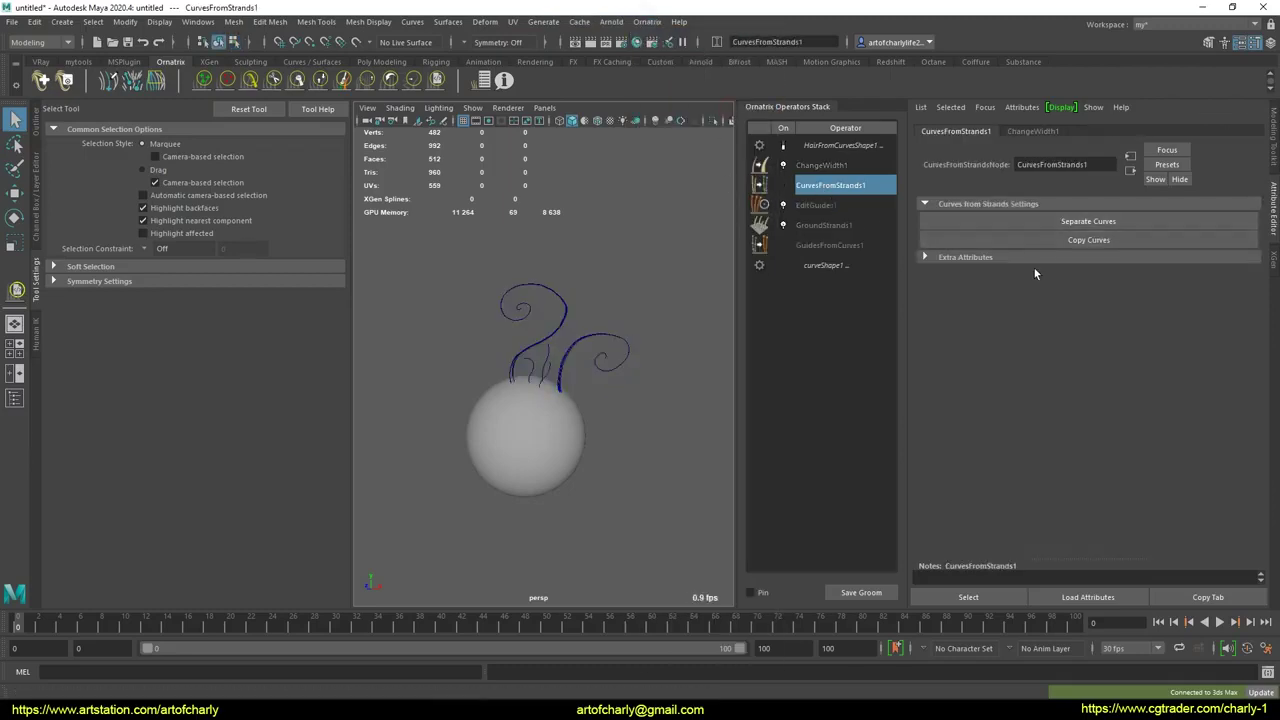
pyautogui.click(1109, 220)
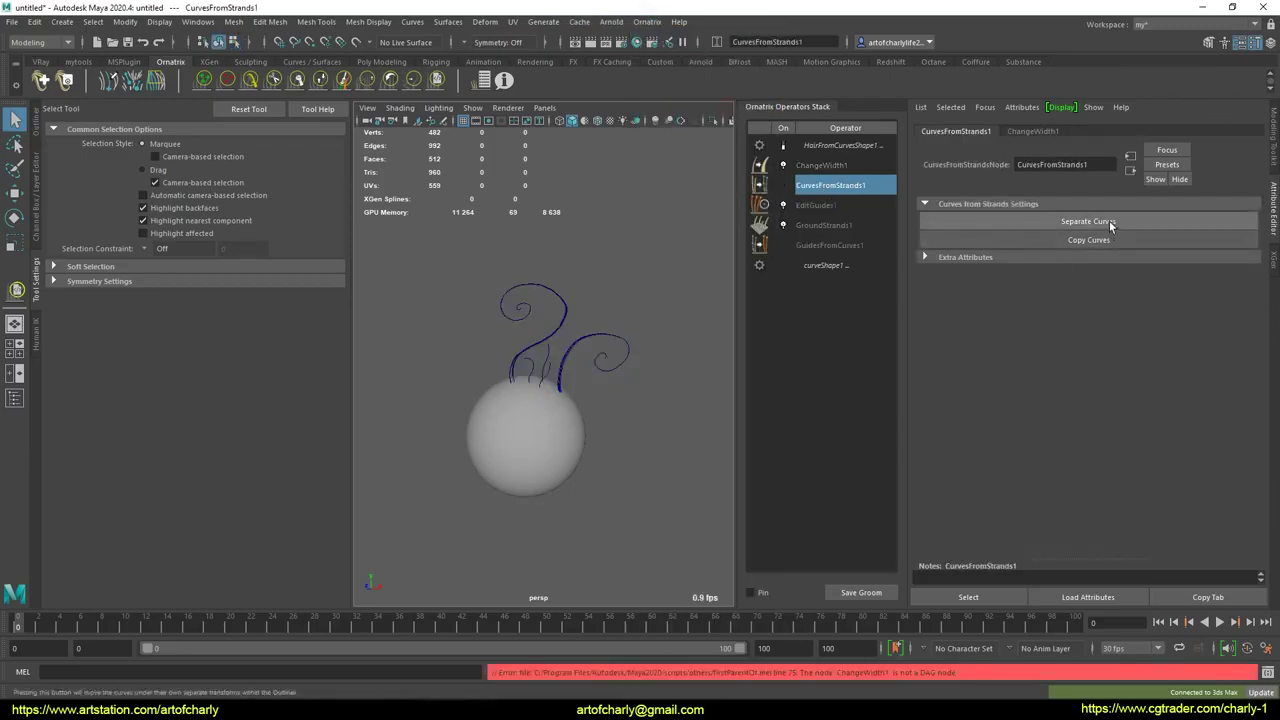
pyautogui.keyDown('alt'); pyautogui.moveTo(447, 340); pyautogui.dragTo(500, 342); pyautogui.keyUp('alt')
pyautogui.click(37, 125)
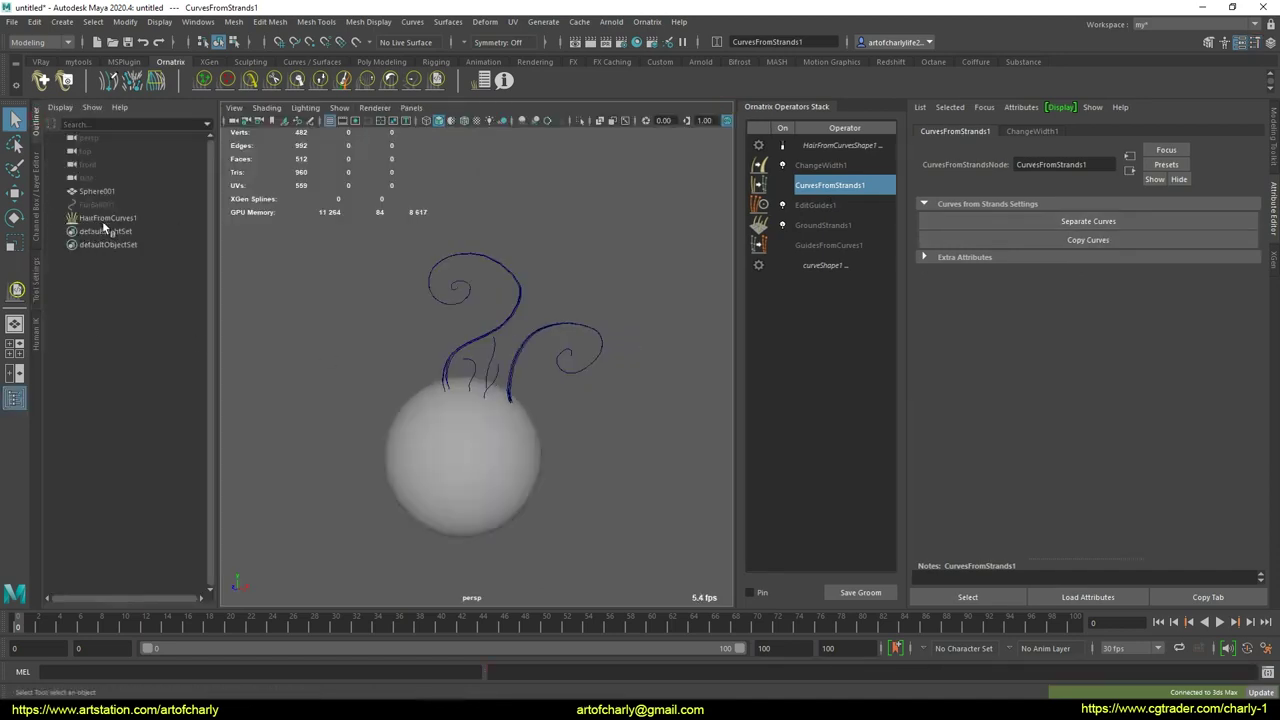
pyautogui.keyDown('alt'); pyautogui.moveTo(598, 264); pyautogui.dragTo(624, 330, button='right'); pyautogui.keyUp('alt')
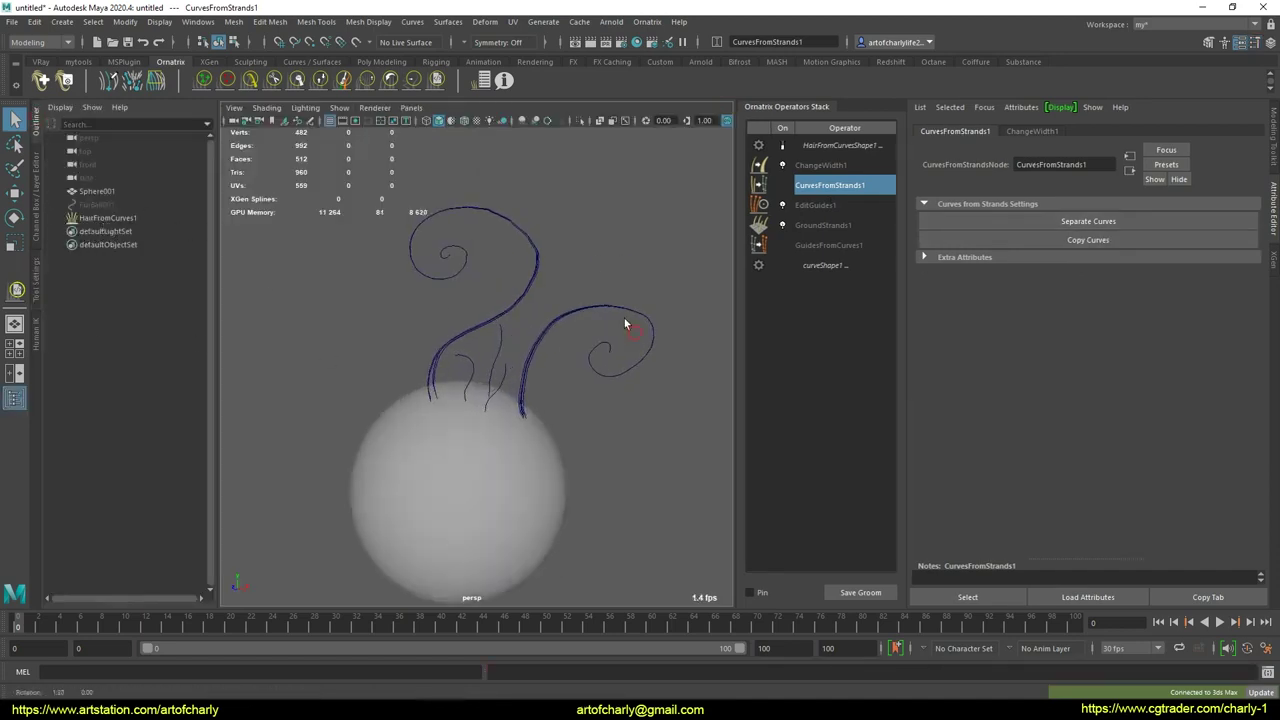
pyautogui.click(1100, 241)
pyautogui.keyDown('alt'); pyautogui.moveTo(481, 324); pyautogui.dragTo(560, 308); pyautogui.keyUp('alt')
pyautogui.click(845, 146)
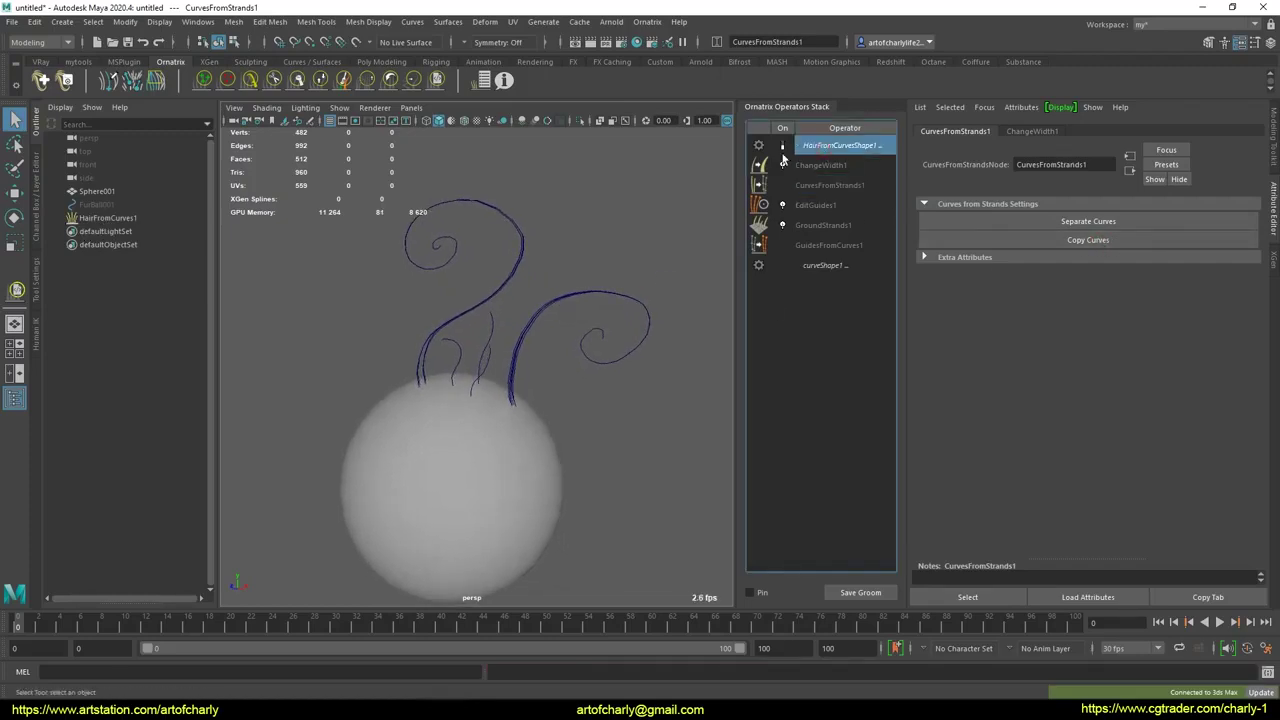
pyautogui.click(1068, 221)
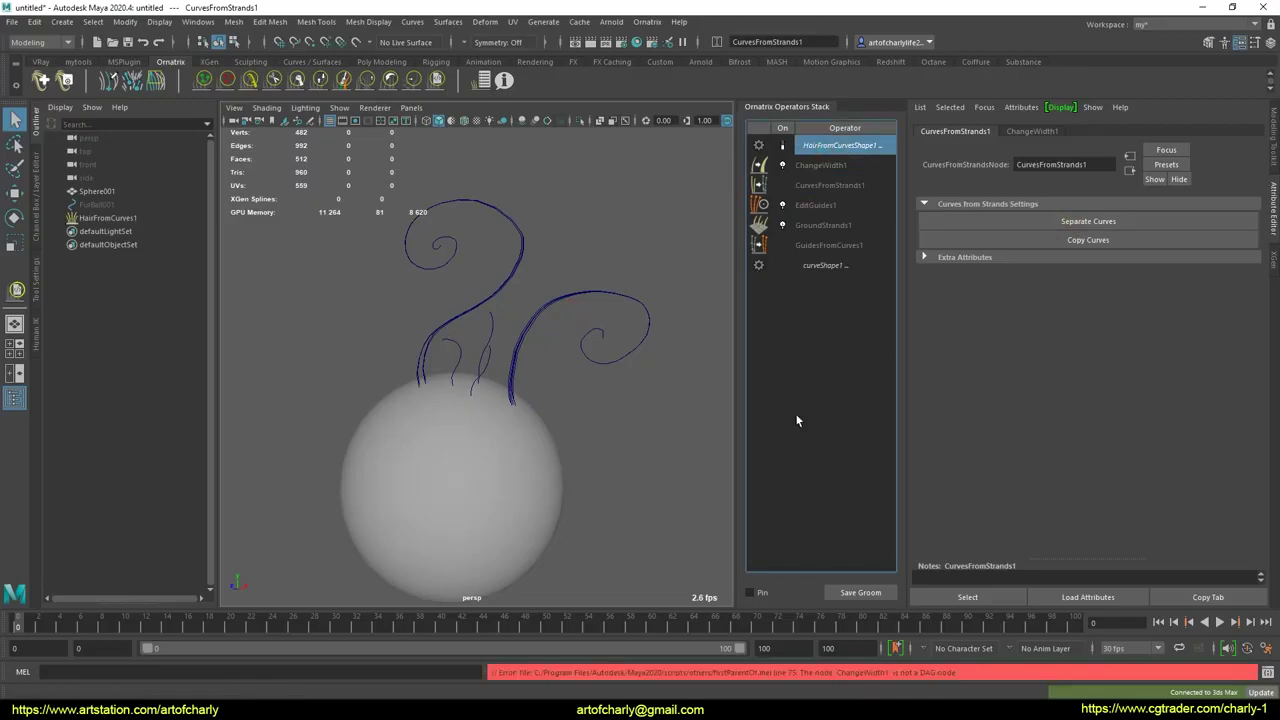
# Delete the ChangeWidth1 operator from the groom stack.
pyautogui.click(842, 166)
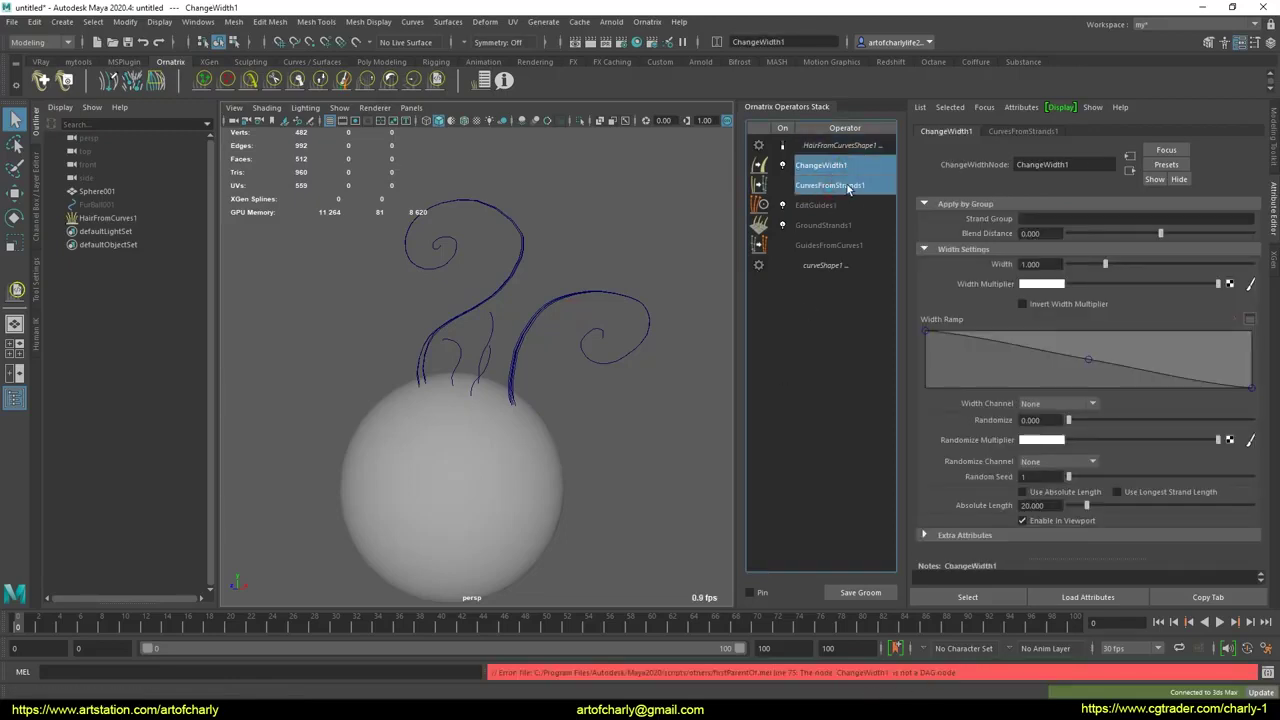
pyautogui.rightClick(840, 165)
pyautogui.click(860, 158)
pyautogui.rightClick(846, 158)
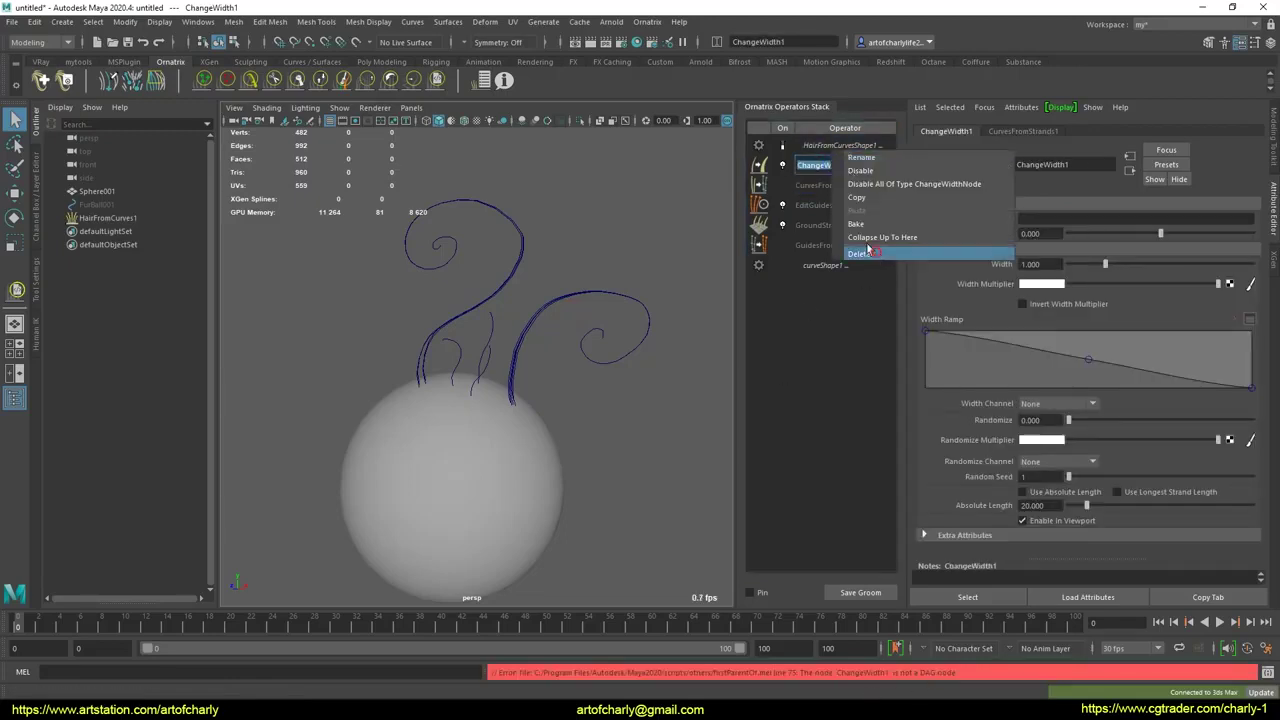
pyautogui.click(858, 253)
# Separate CurvesFromStrands1 into individual curves and delete HairFromCurvesShape1's construction history.
pyautogui.click(840, 165)
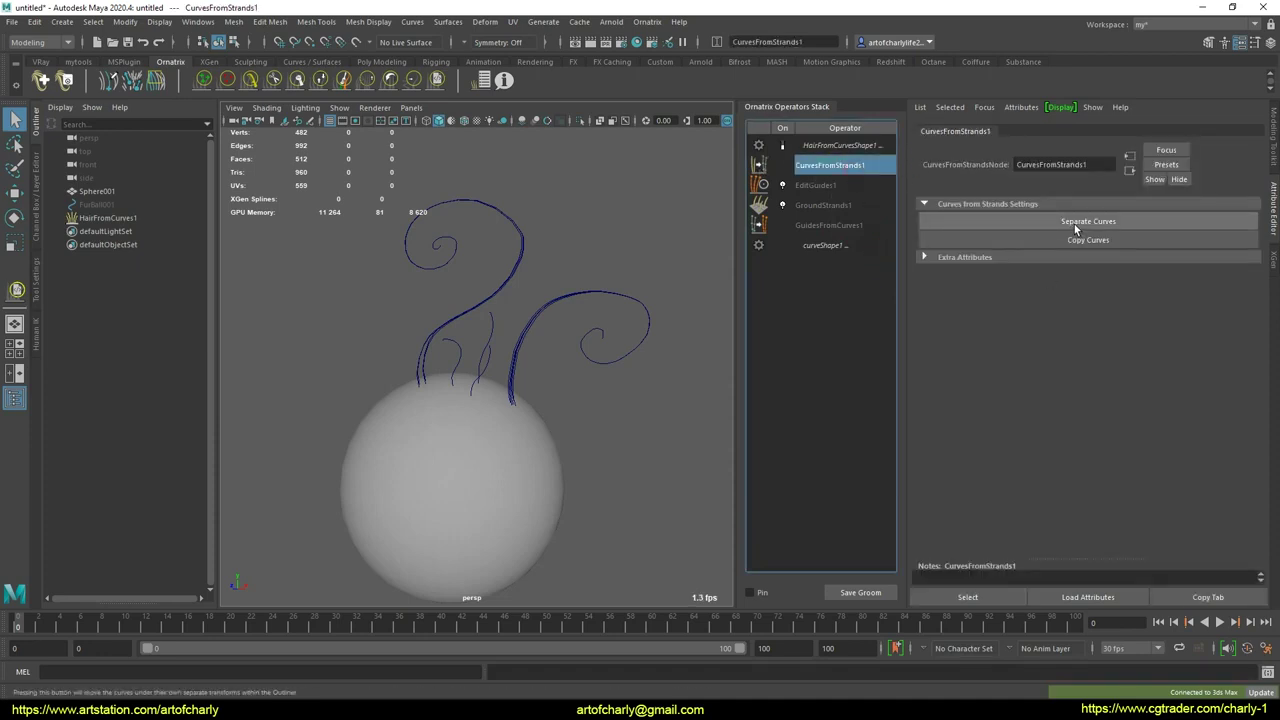
pyautogui.click(1074, 224)
pyautogui.click(830, 145)
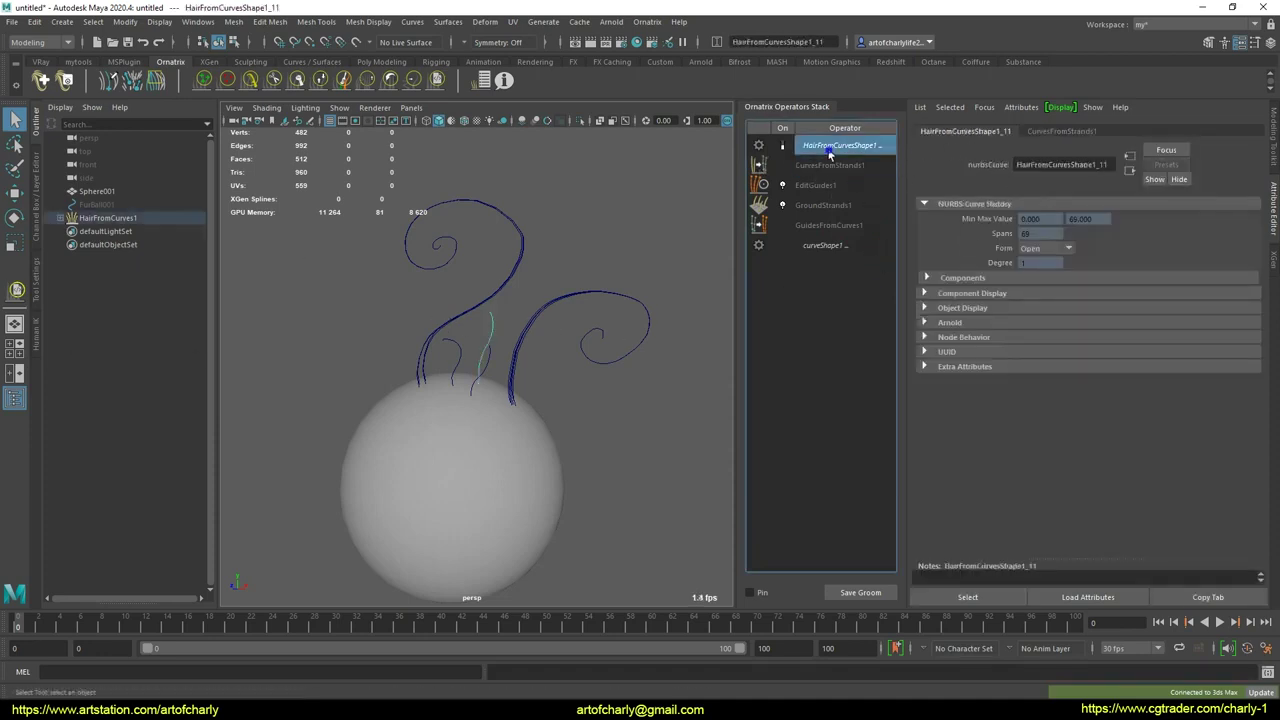
pyautogui.rightClick(840, 145)
pyautogui.click(873, 174)
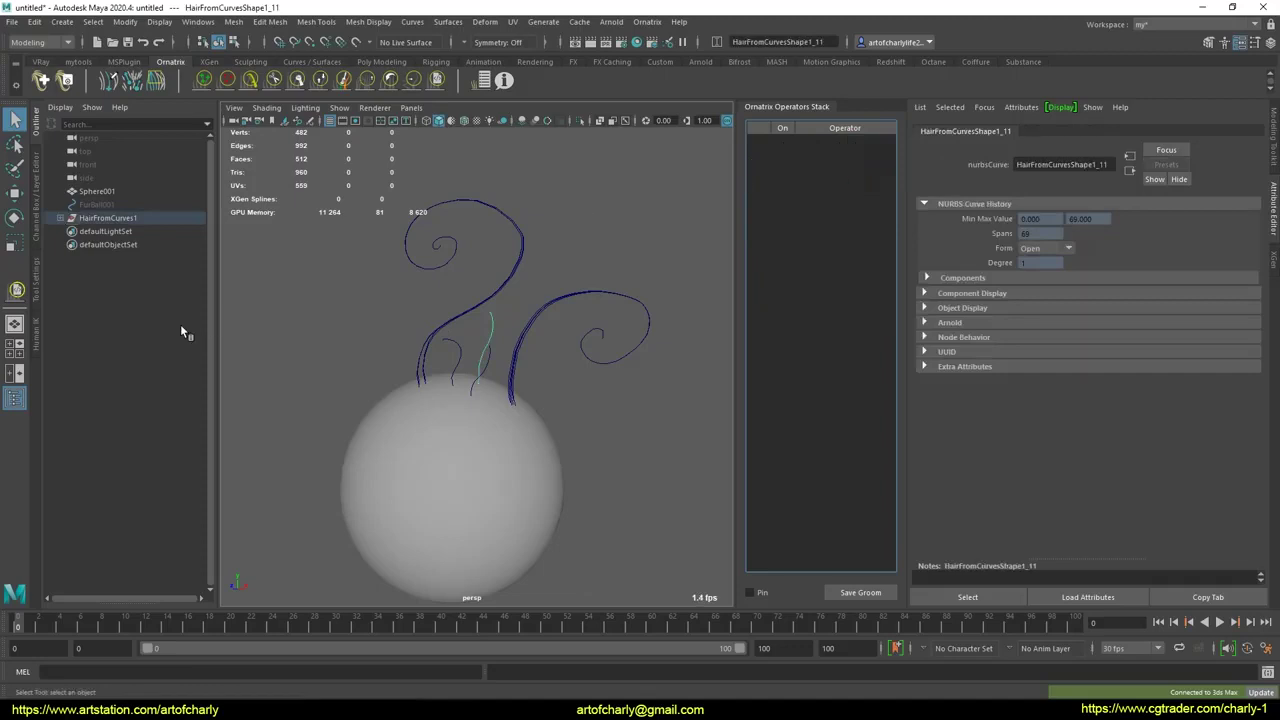
# Expand HairFromCurves1 in the Outliner and shift-select all twelve hair curves.
pyautogui.click(60, 219)
pyautogui.click(127, 232)
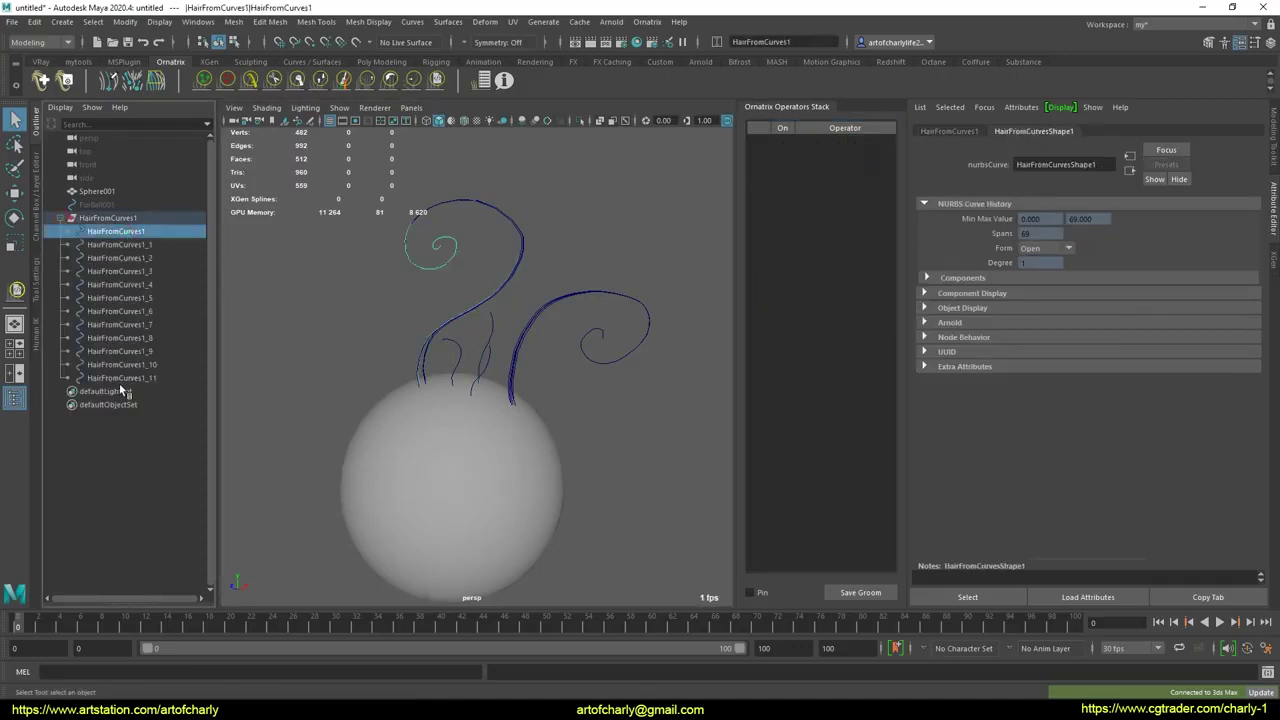
pyautogui.keyDown('shift'); pyautogui.click(125, 378); pyautogui.keyUp('shift')
pyautogui.keyDown('alt'); pyautogui.moveTo(420, 390); pyautogui.dragTo(470, 387); pyautogui.keyUp('alt')
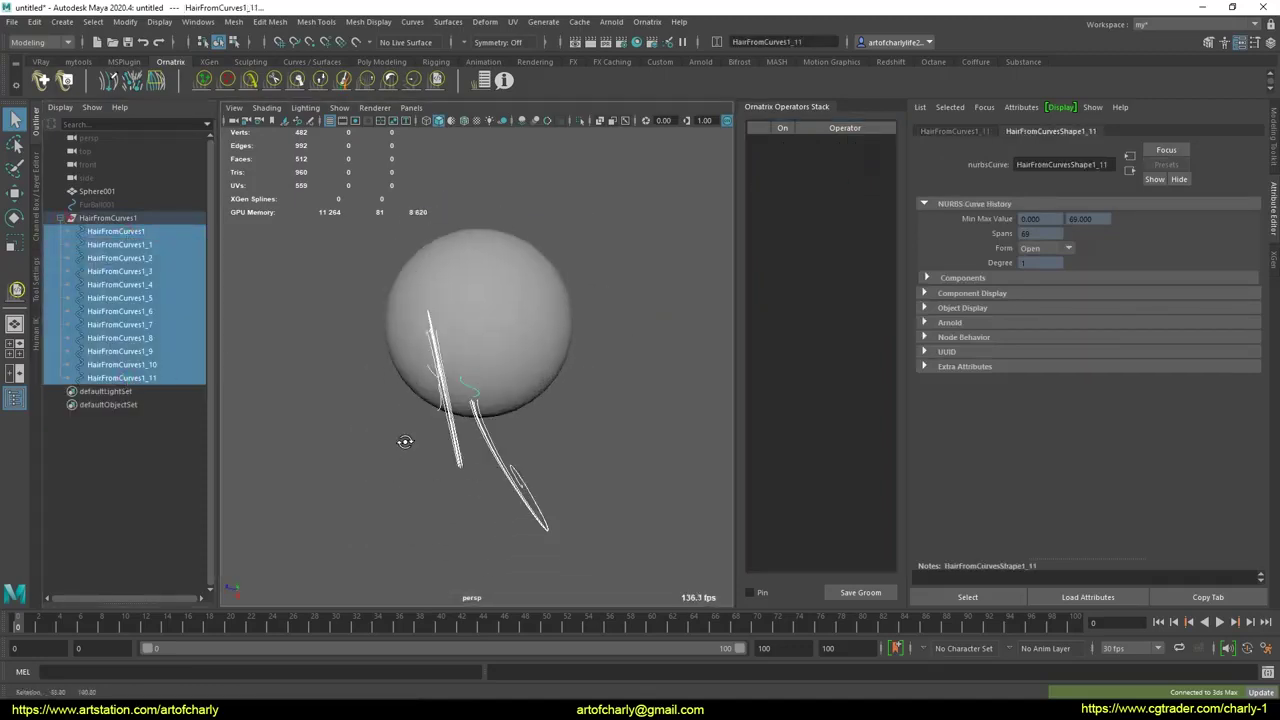
# Check the File menu's Send to 3ds Max options, then open the Windows menu.
pyautogui.click(10, 21)
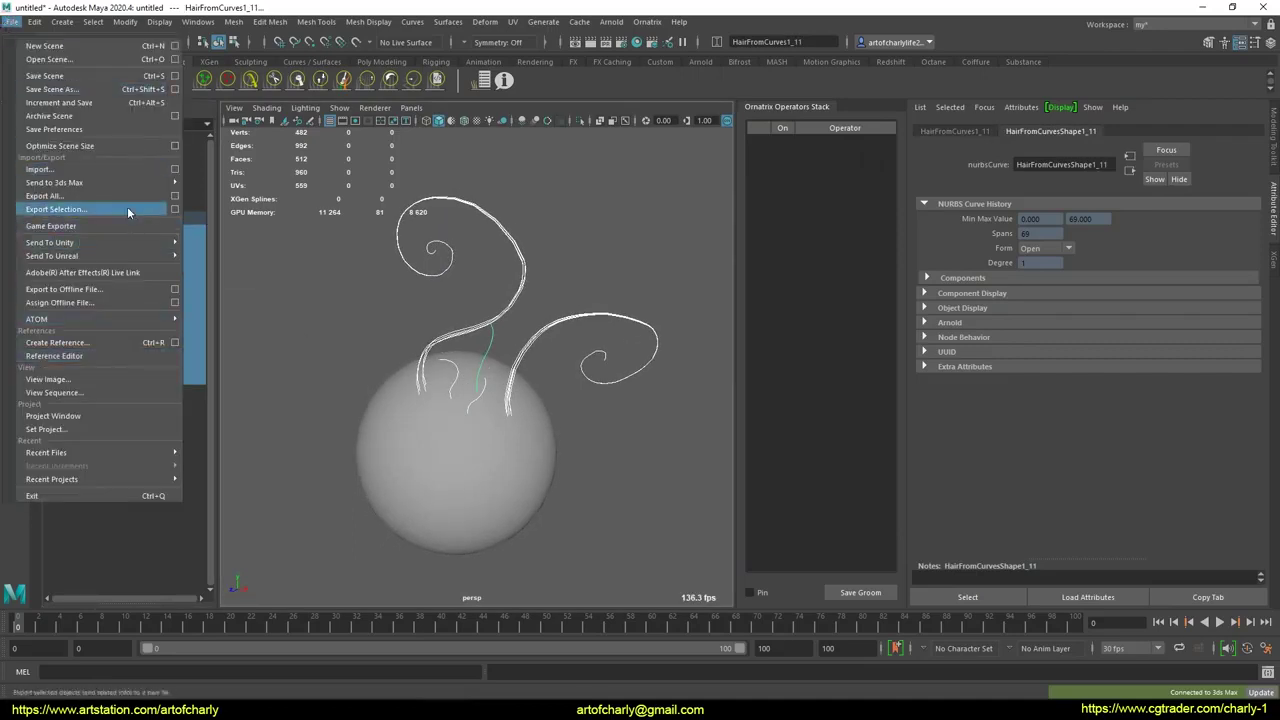
pyautogui.keyDown('alt'); pyautogui.moveTo(395, 305); pyautogui.dragTo(416, 302); pyautogui.keyUp('alt')
pyautogui.click(6, 21)
pyautogui.moveTo(55, 182)
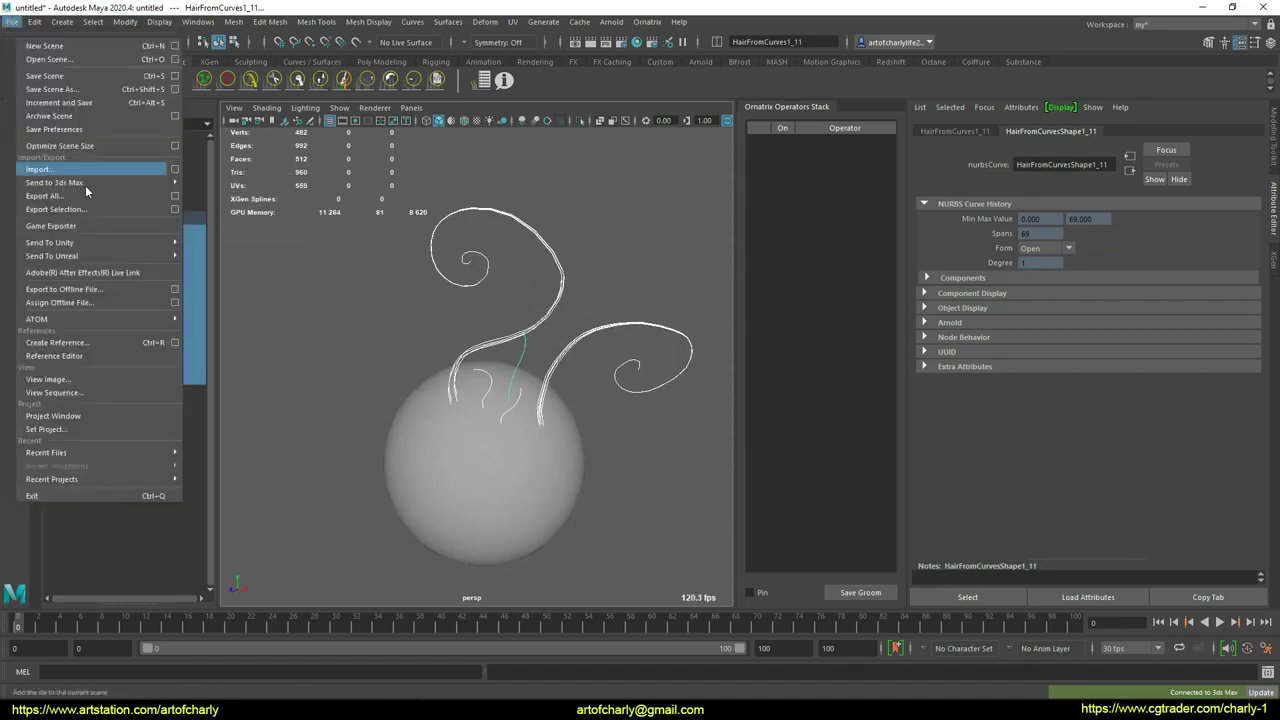
pyautogui.keyDown('alt'); pyautogui.moveTo(555, 228); pyautogui.dragTo(575, 230); pyautogui.keyUp('alt')
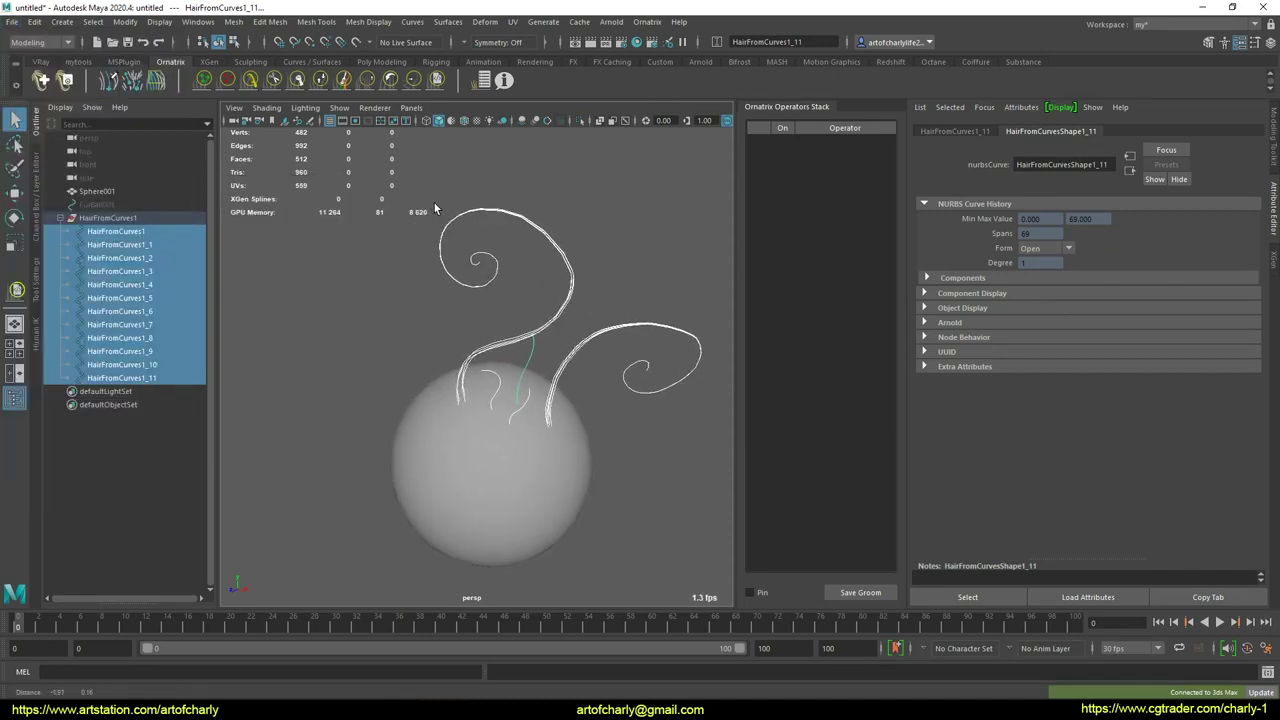
pyautogui.click(198, 21)
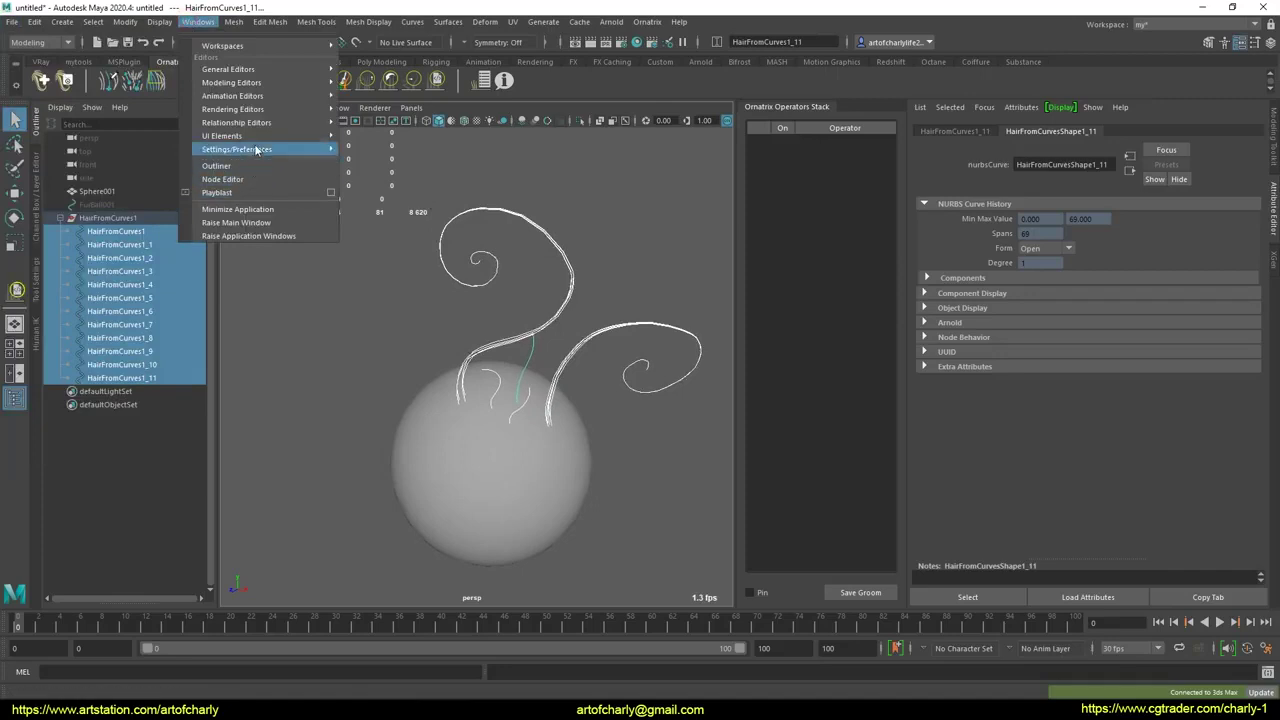
pyautogui.click(390, 246)
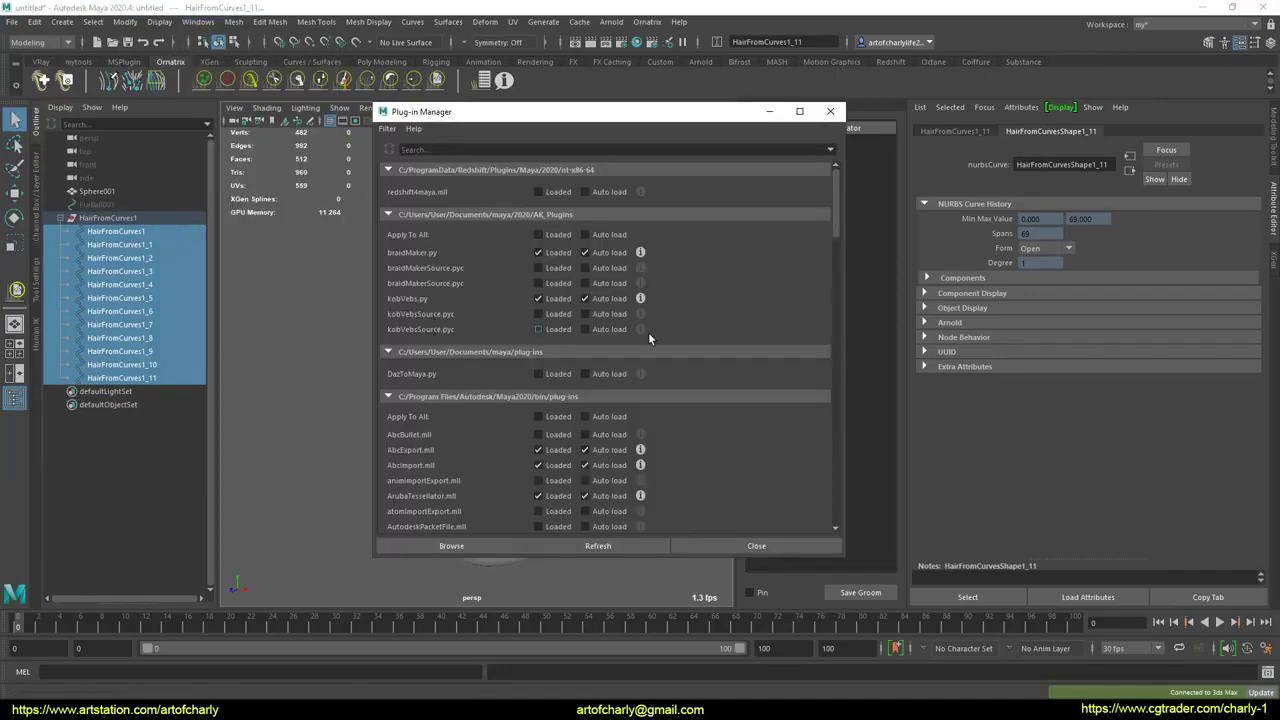
pyautogui.scroll(-1, 836, 200)
pyautogui.scroll(-2, 837, 204)
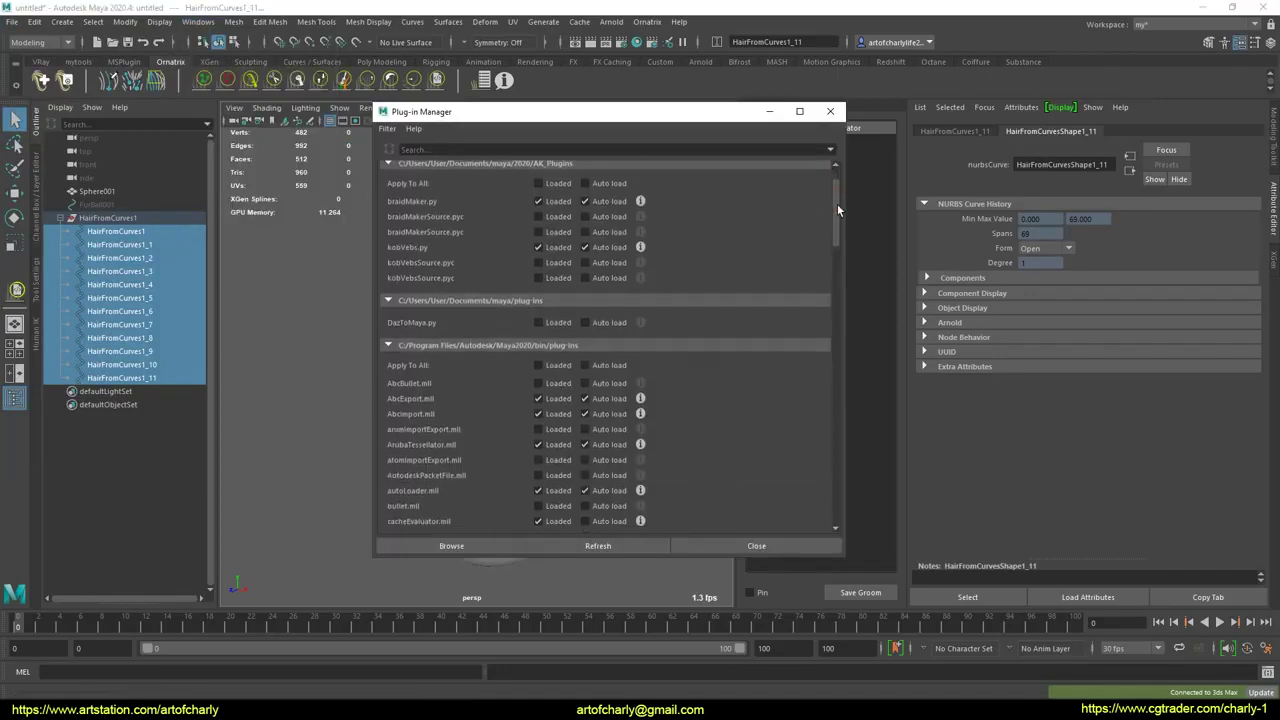
pyautogui.scroll(-1, 837, 204)
pyautogui.scroll(-1, 837, 235)
pyautogui.moveTo(837, 238); pyautogui.dragTo(836, 274)
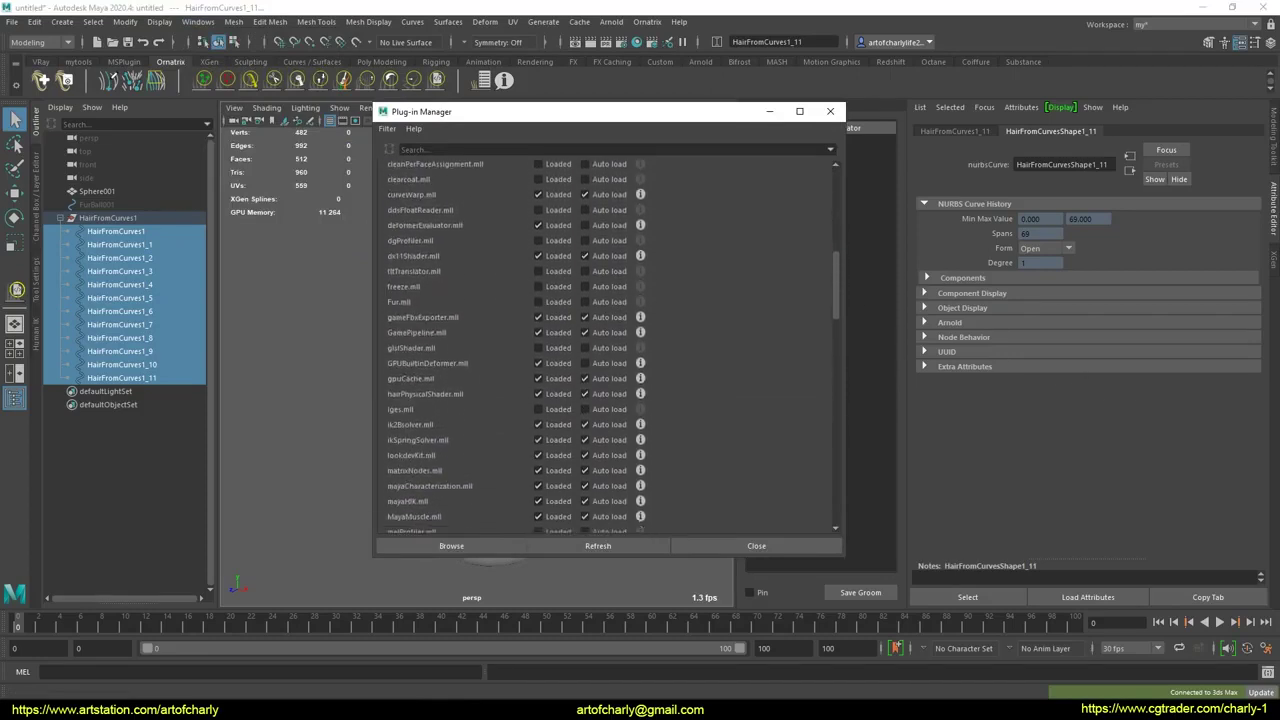
pyautogui.scroll(-4, 495, 400)
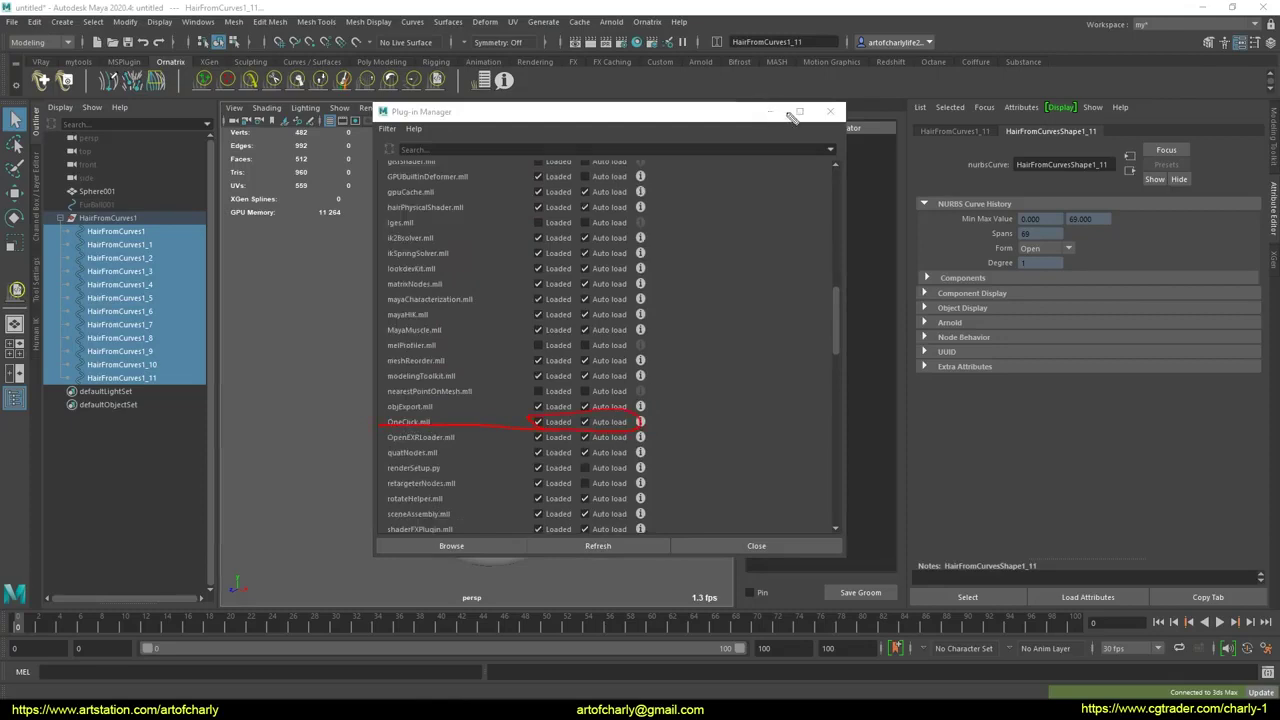
pyautogui.click(830, 111)
pyautogui.moveTo(562, 338)
pyautogui.keyDown('alt'); pyautogui.mouseDown()
pyautogui.moveTo(508, 277)
pyautogui.moveTo(514, 372)
pyautogui.moveTo(430, 345)
pyautogui.moveTo(496, 382)
pyautogui.moveTo(532, 583)
pyautogui.mouseUp(); pyautogui.keyUp('alt')
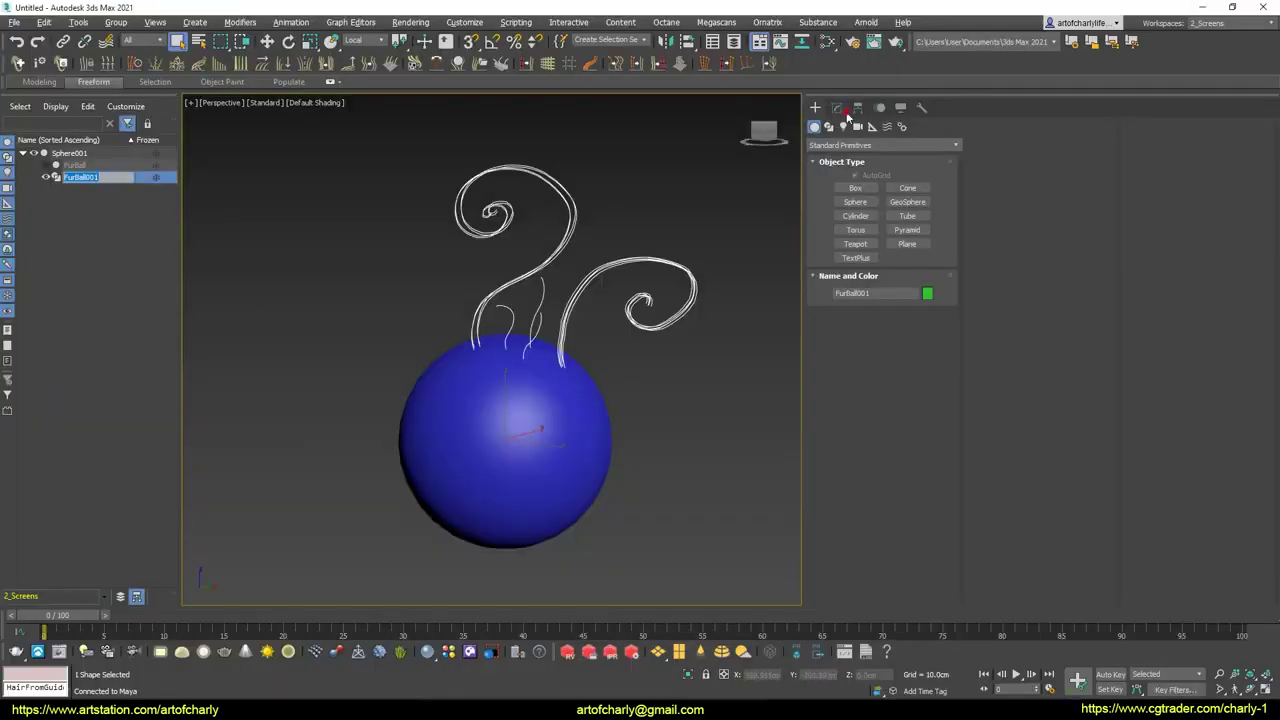
# Select Sphere001 and delete it.
pyautogui.keyDown('alt'); pyautogui.moveTo(698, 169); pyautogui.dragTo(543, 247, button='middle'); pyautogui.keyUp('alt')
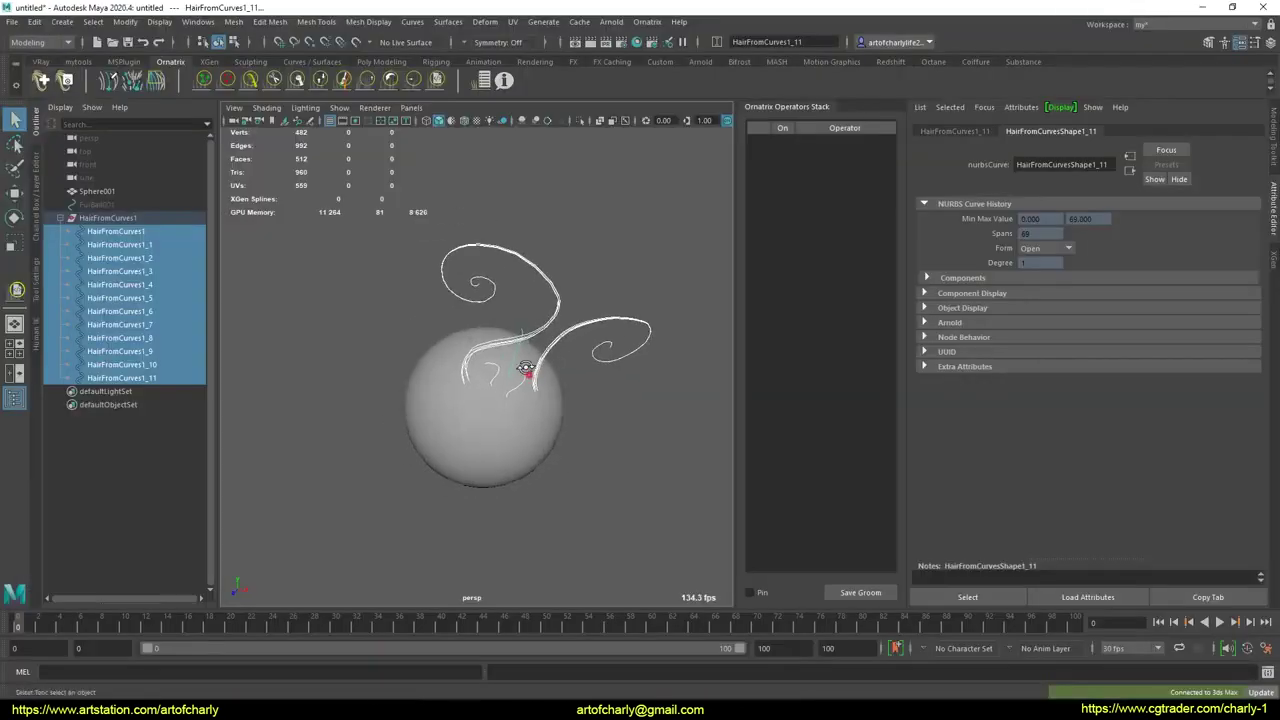
pyautogui.moveTo(499, 321)
pyautogui.keyDown('alt'); pyautogui.mouseDown()
pyautogui.moveTo(397, 451)
pyautogui.moveTo(546, 453)
pyautogui.moveTo(570, 354)
pyautogui.moveTo(424, 364)
pyautogui.mouseUp(); pyautogui.keyUp('alt')
pyautogui.click(546, 453)
pyautogui.press('Delete')
# Select all twelve HairFromCurves1 curves and open the Send to 3ds Max options.
pyautogui.click(121, 215)
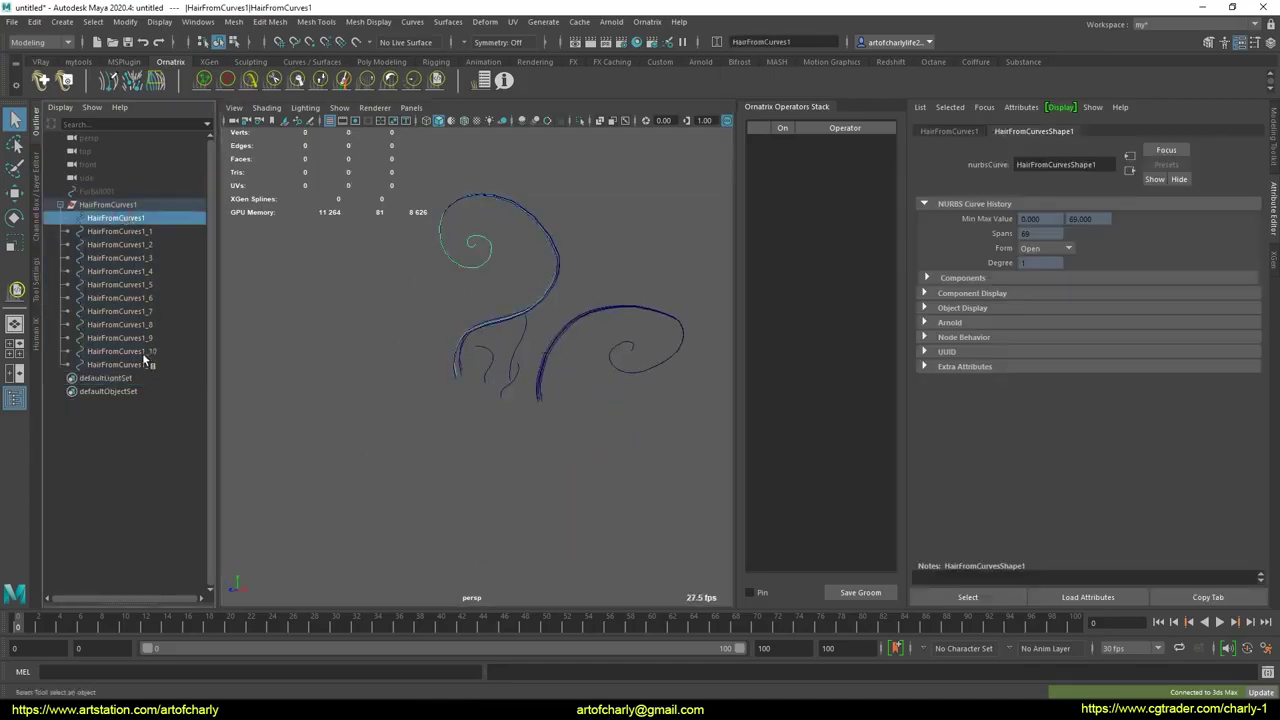
pyautogui.keyDown('shift'); pyautogui.click(130, 364); pyautogui.keyUp('shift')
pyautogui.keyDown('alt'); pyautogui.moveTo(470, 430); pyautogui.dragTo(443, 414); pyautogui.keyUp('alt')
pyautogui.click(443, 414)
pyautogui.moveTo(418, 193); pyautogui.dragTo(650, 447)
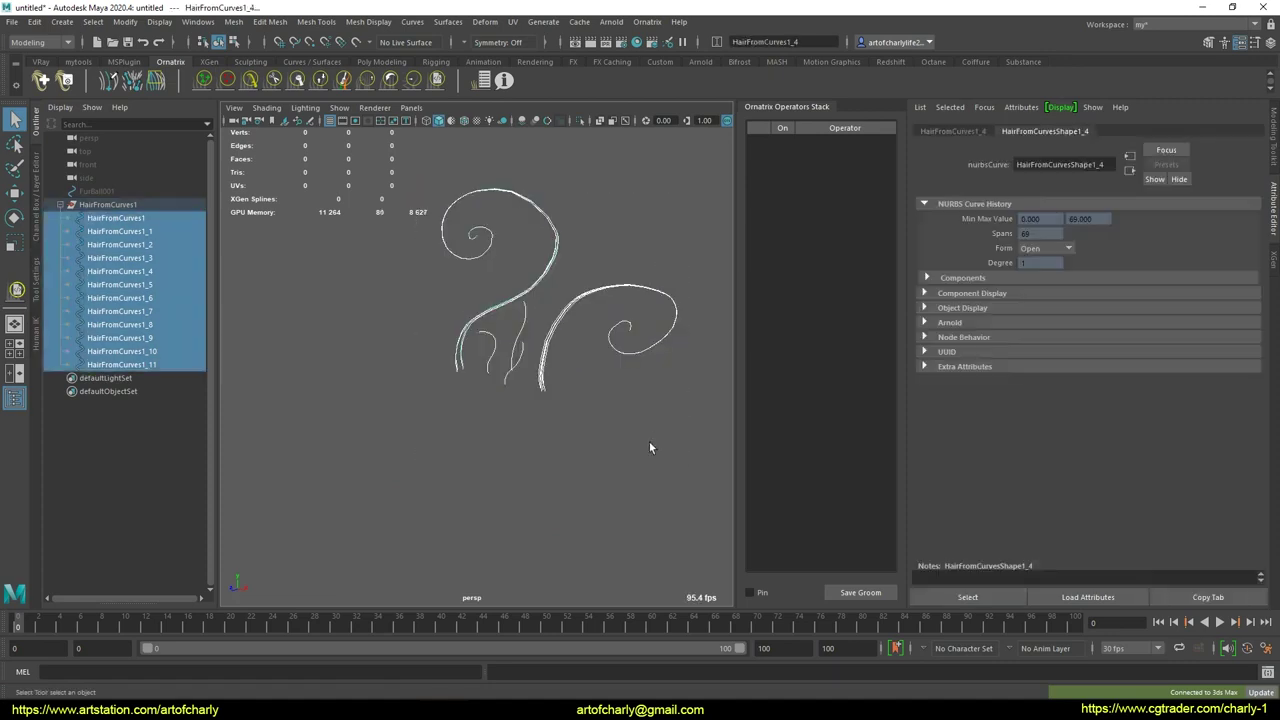
pyautogui.click(13, 22)
pyautogui.moveTo(55, 182)
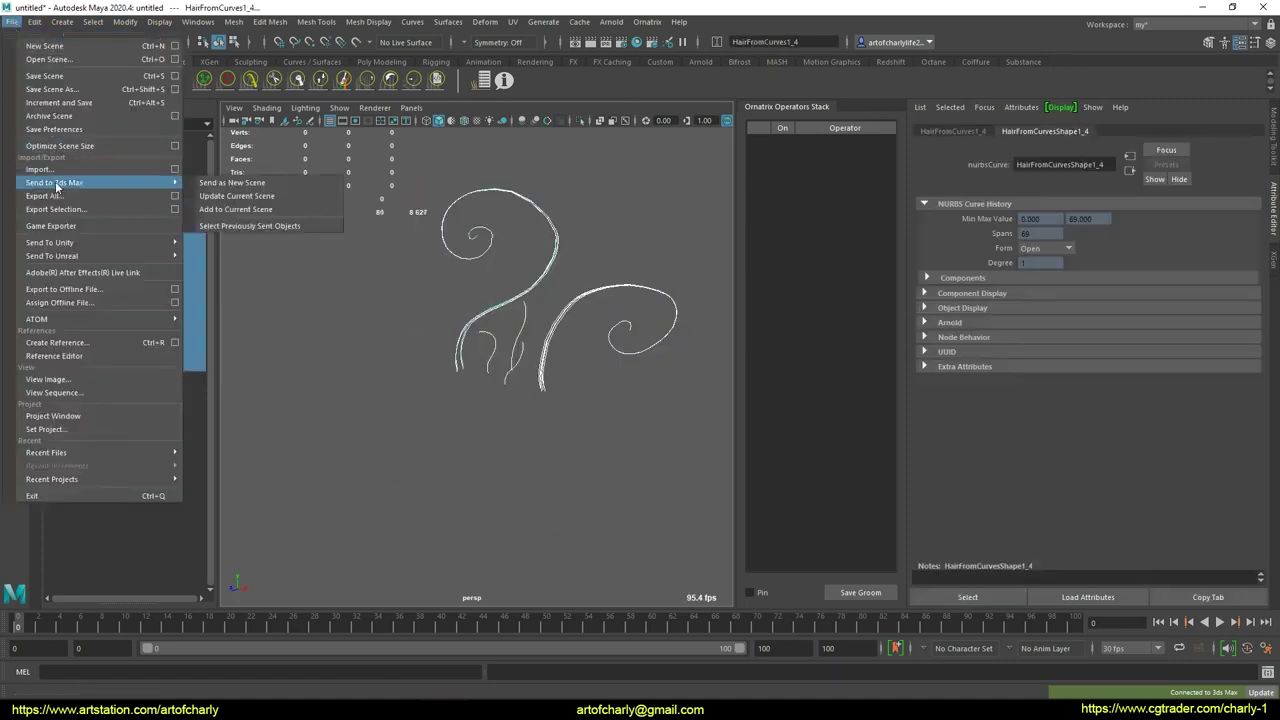
# Add the Maya hair curves to the current 3ds Max scene beside the sphere.
pyautogui.click(272, 214)
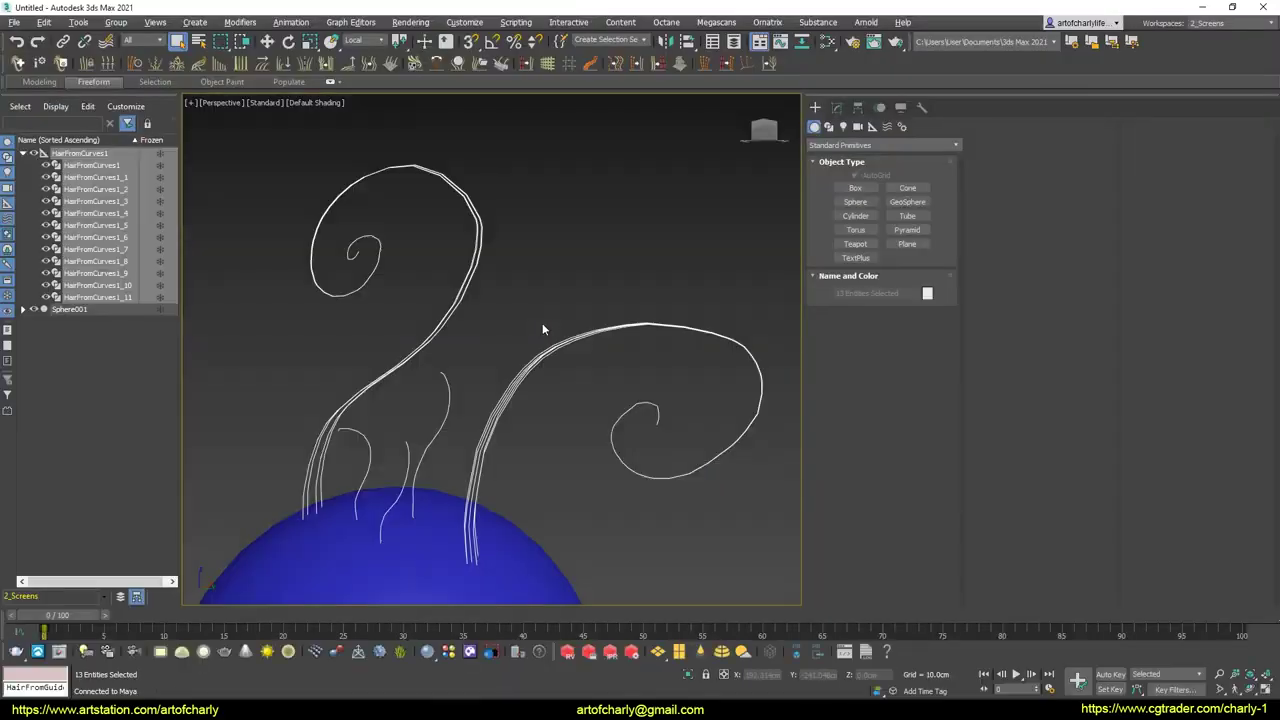
pyautogui.keyDown('alt'); pyautogui.moveTo(463, 314); pyautogui.dragTo(472, 344, button='middle'); pyautogui.keyUp('alt')
pyautogui.scroll(-3, 472, 344)
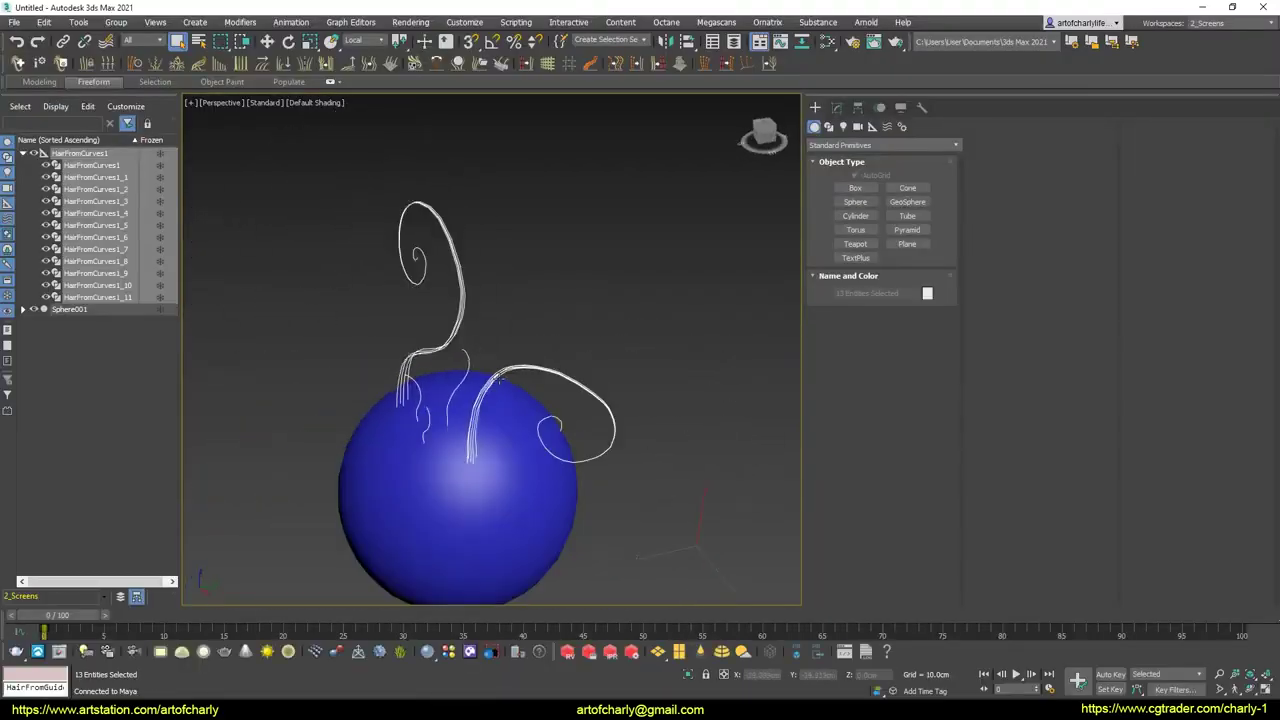
pyautogui.moveTo(560, 330)
pyautogui.mouseDown(button='middle')
pyautogui.moveTo(579, 339)
pyautogui.moveTo(586, 294)
pyautogui.mouseUp(button='middle')
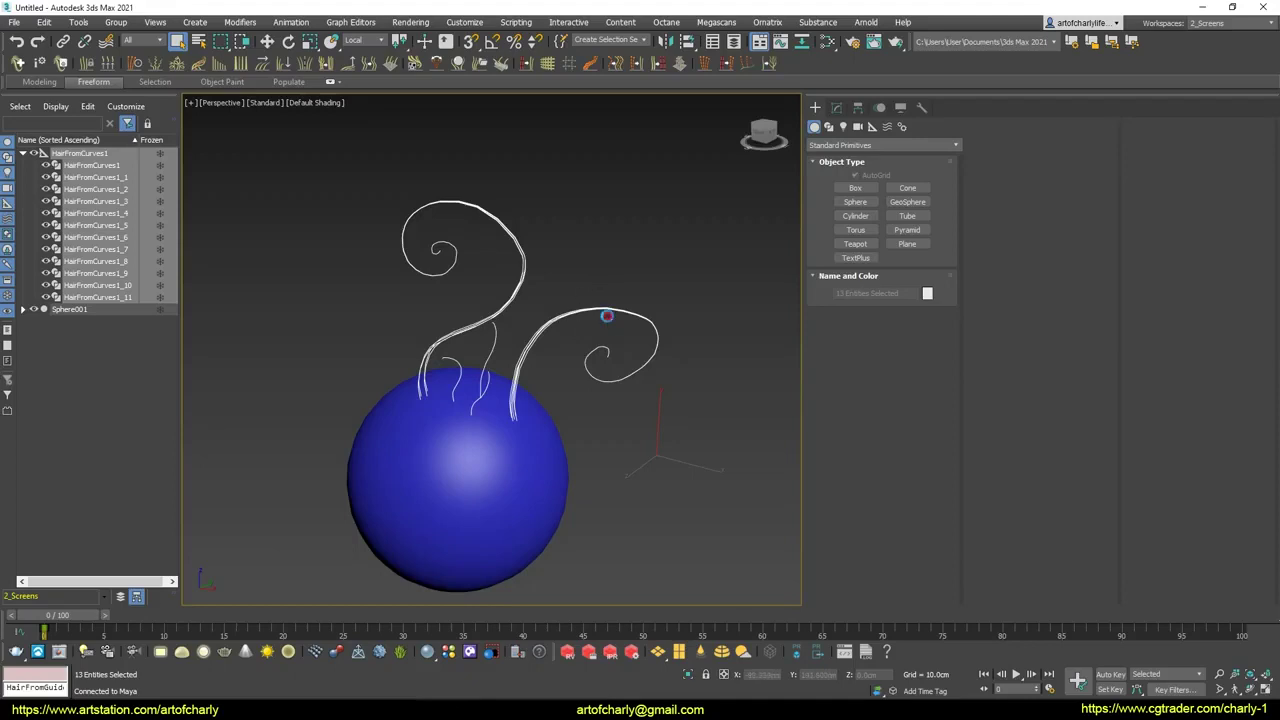
# Unparent the twelve hair curves from HairFromCurves1 and delete the empty helper.
pyautogui.click(23, 153)
pyautogui.click(82, 153)
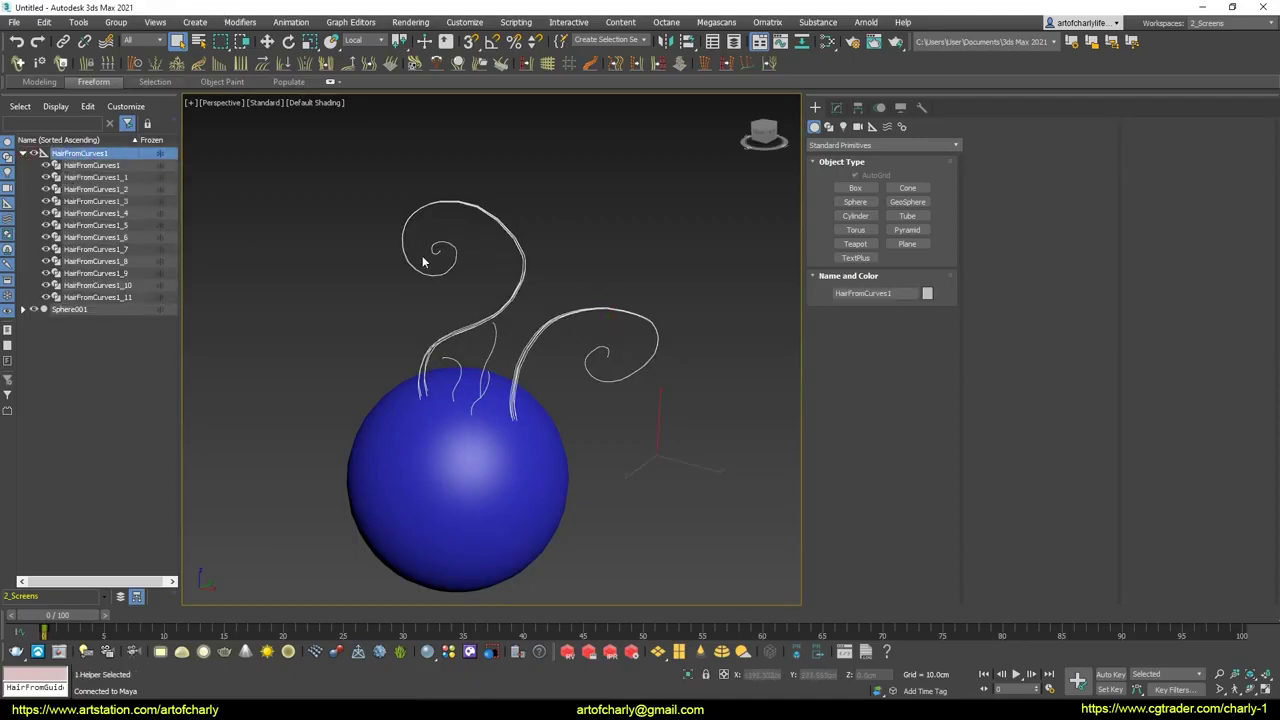
pyautogui.click(116, 22)
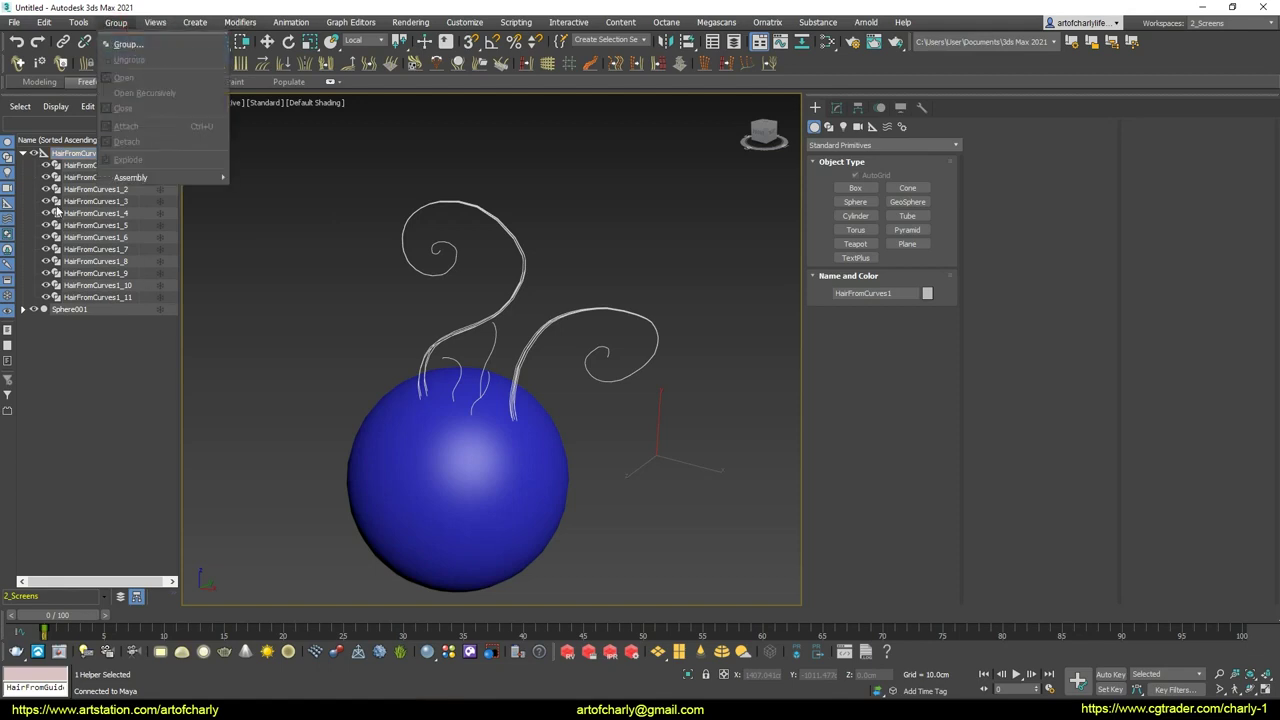
pyautogui.click(75, 167)
pyautogui.click(90, 165)
pyautogui.keyDown('shift'); pyautogui.click(100, 297); pyautogui.keyUp('shift')
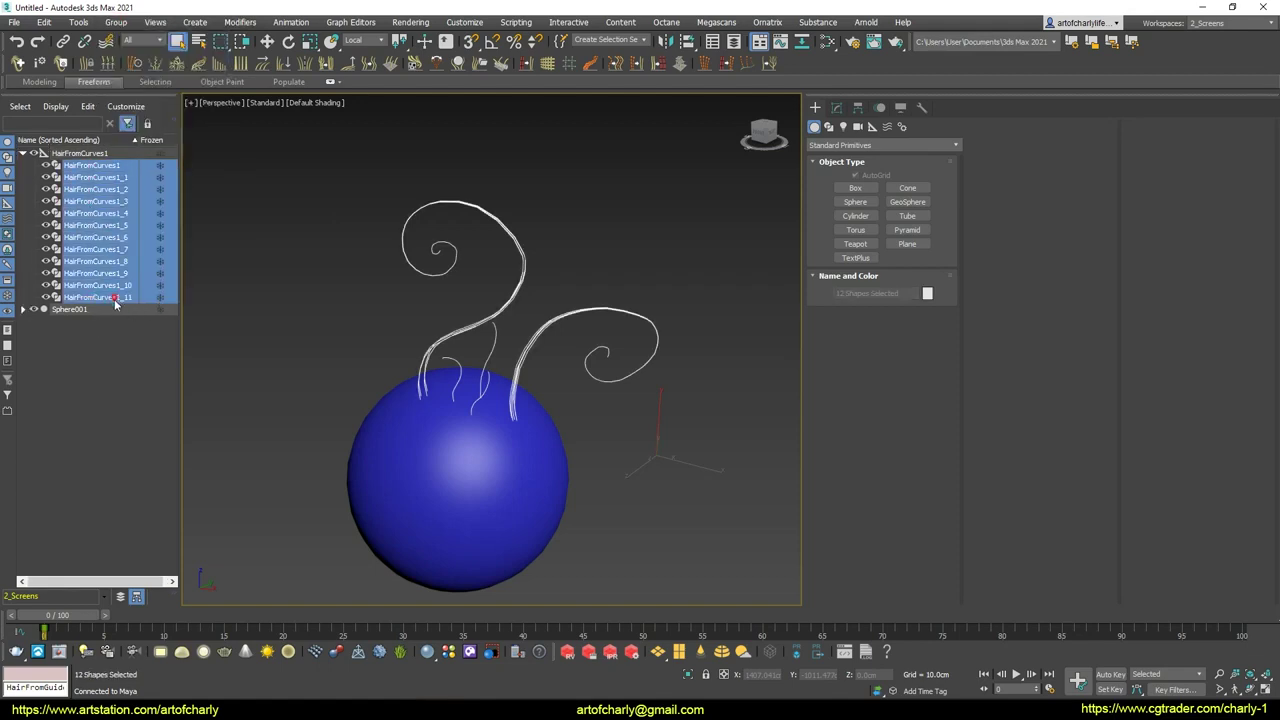
pyautogui.moveTo(115, 304); pyautogui.dragTo(112, 417)
pyautogui.click(83, 153)
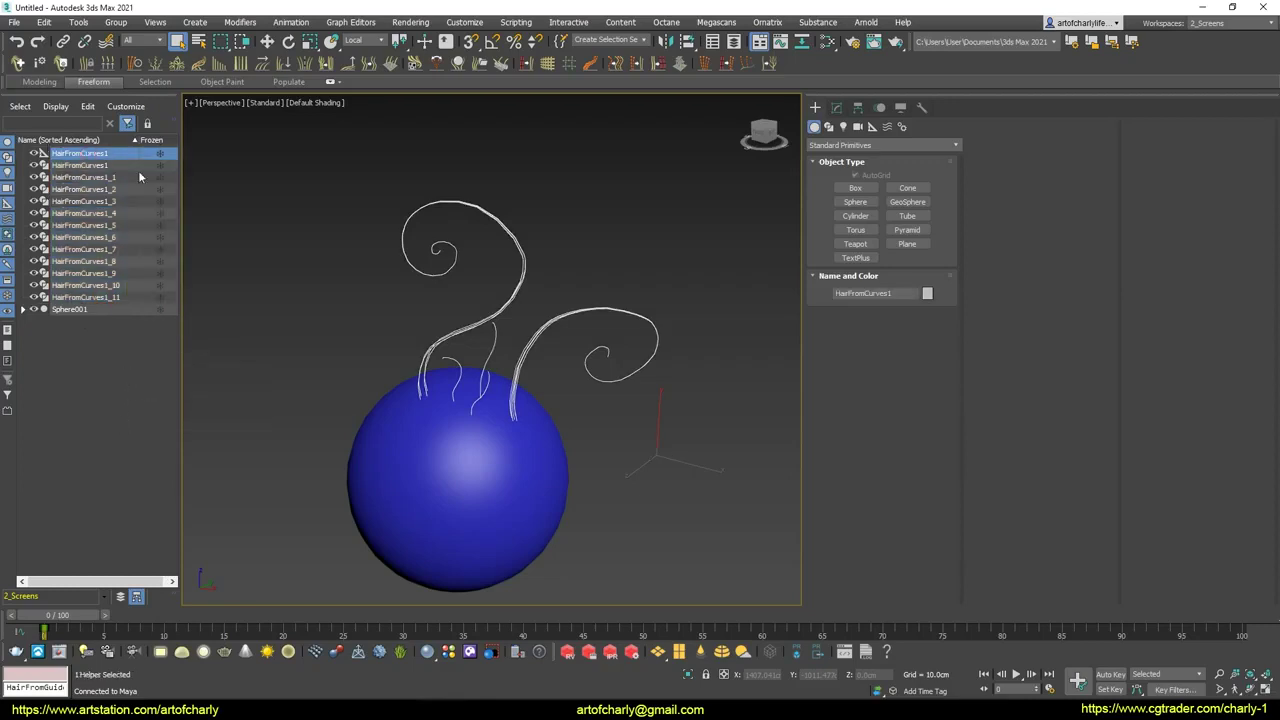
pyautogui.press('Delete')
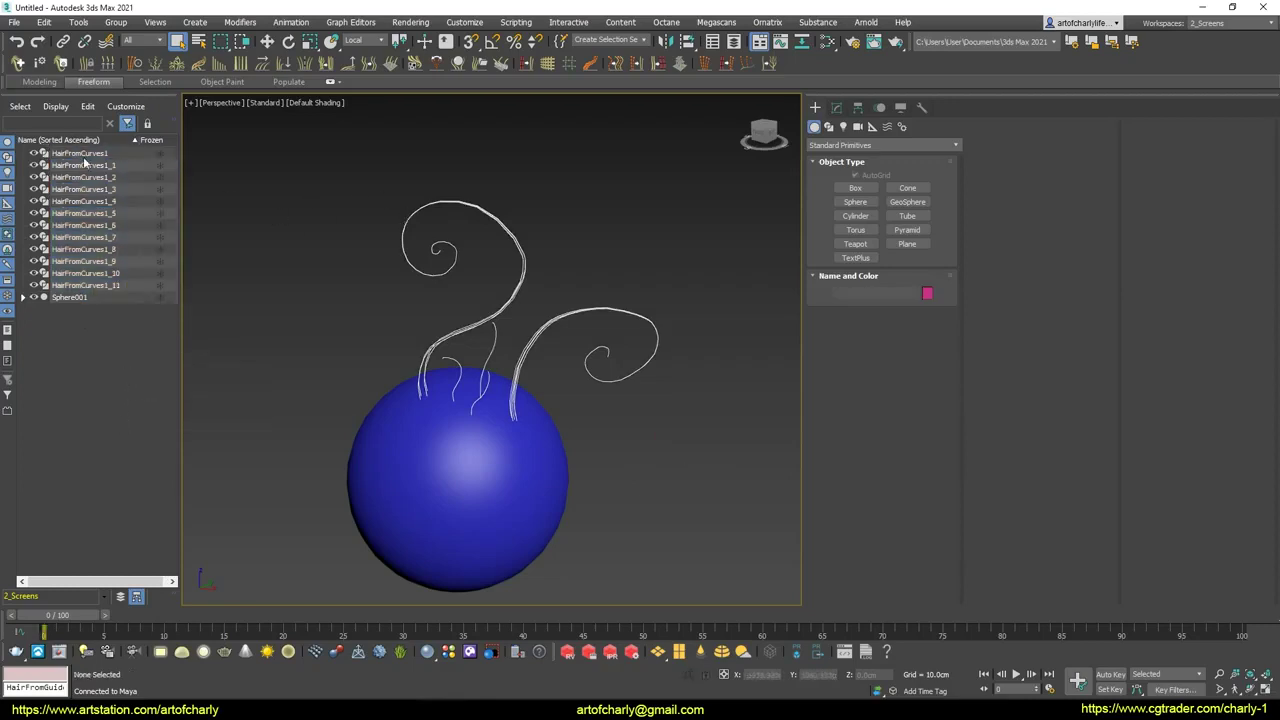
# Select all twelve hair curves and check the Group and Edit menus.
pyautogui.click(84, 155)
pyautogui.keyDown('shift'); pyautogui.click(90, 285); pyautogui.keyUp('shift')
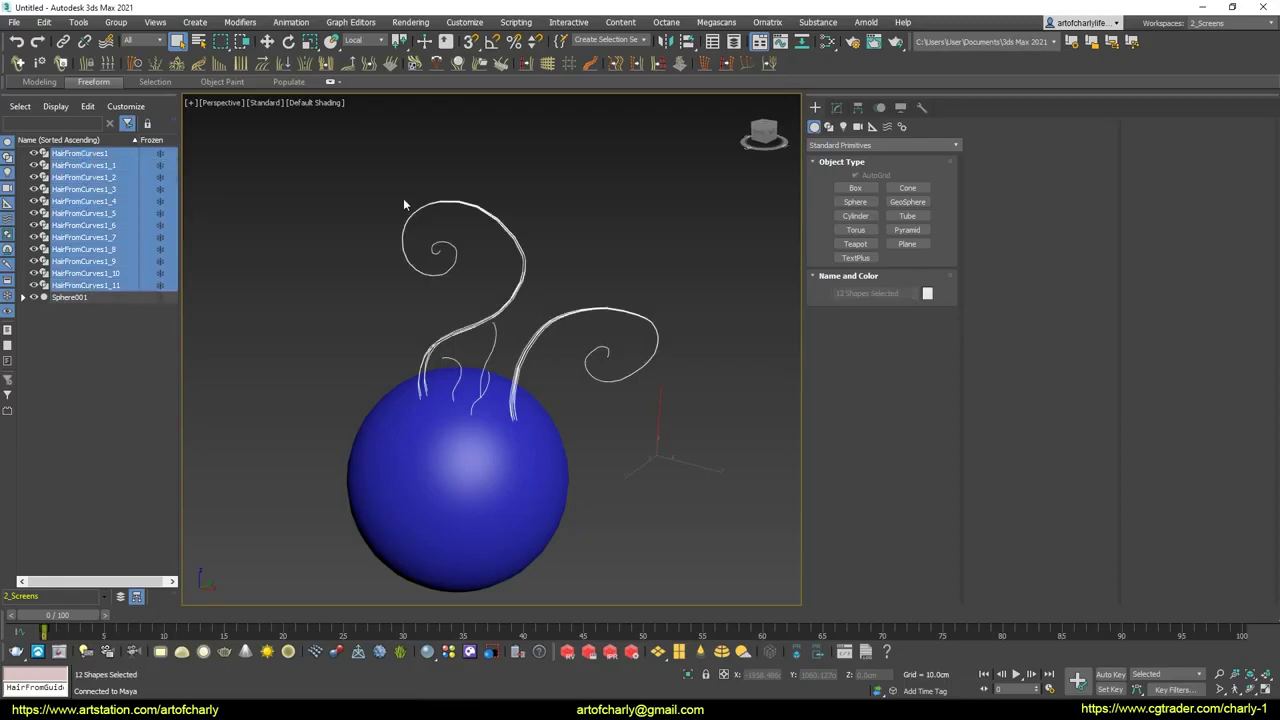
pyautogui.click(116, 22)
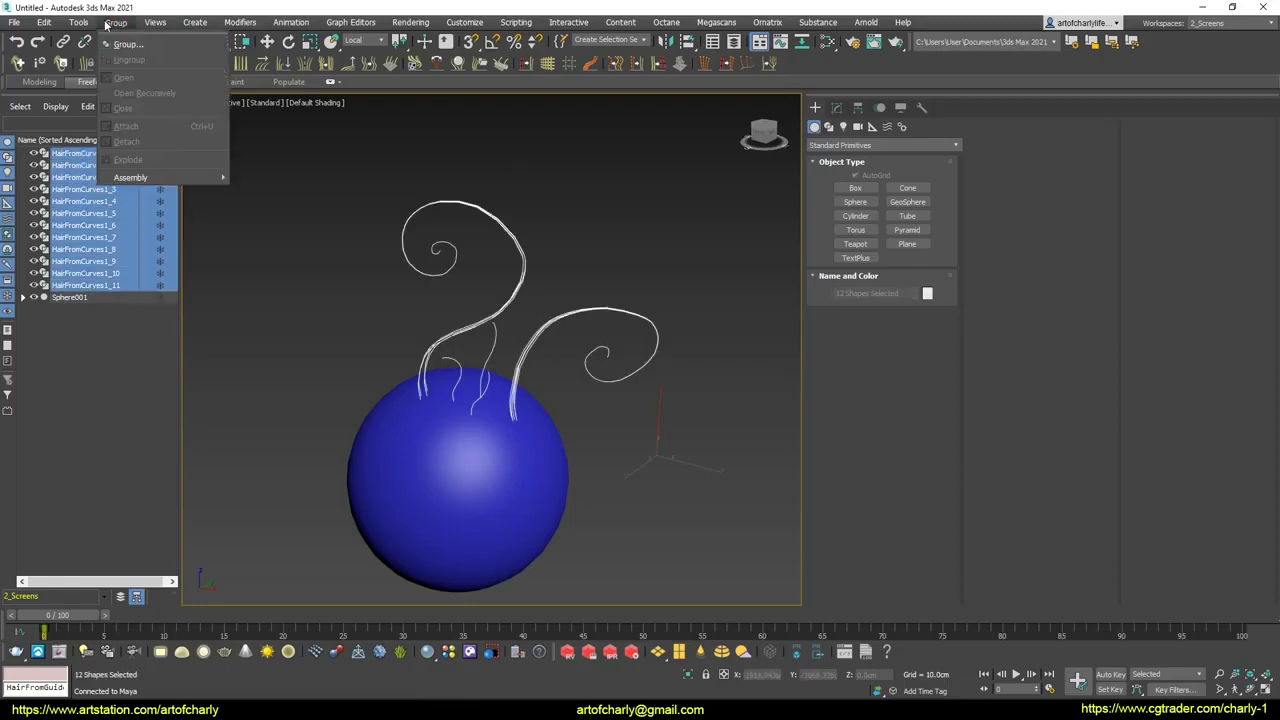
pyautogui.click(45, 22)
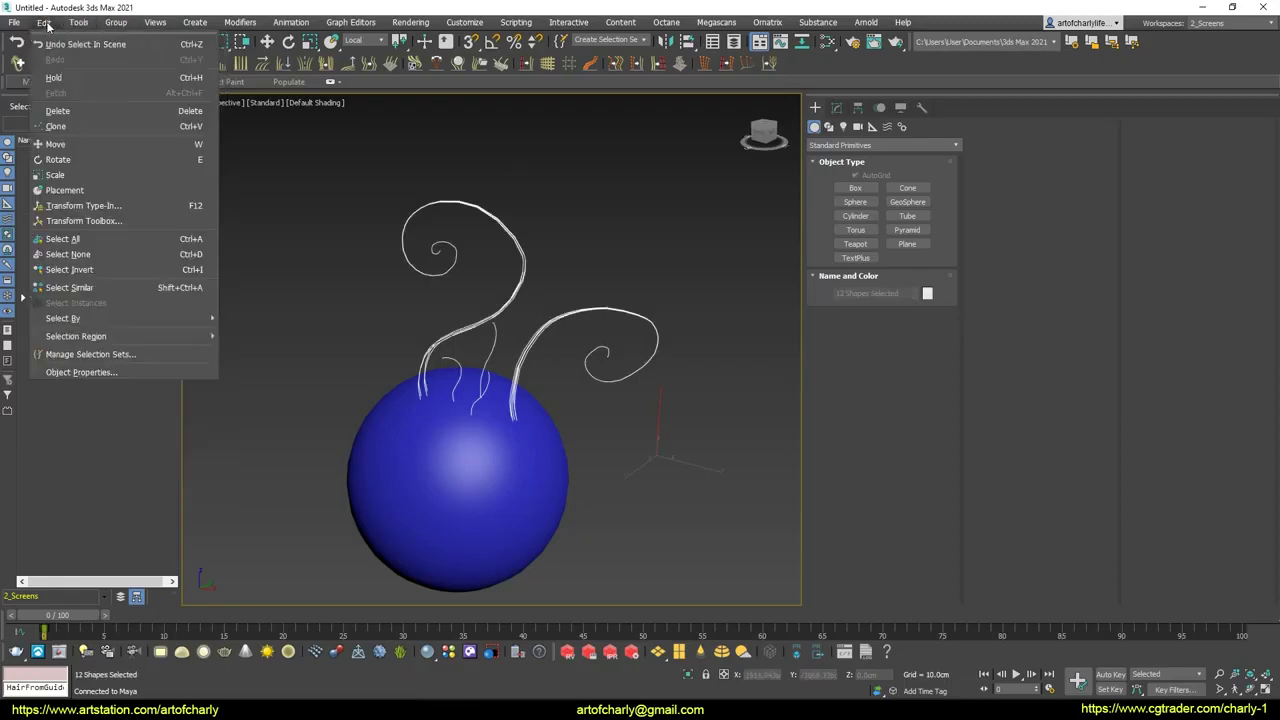
# Center the hair curves' pivot and switch to the Move tool.
pyautogui.click(84, 220)
pyautogui.click(184, 316)
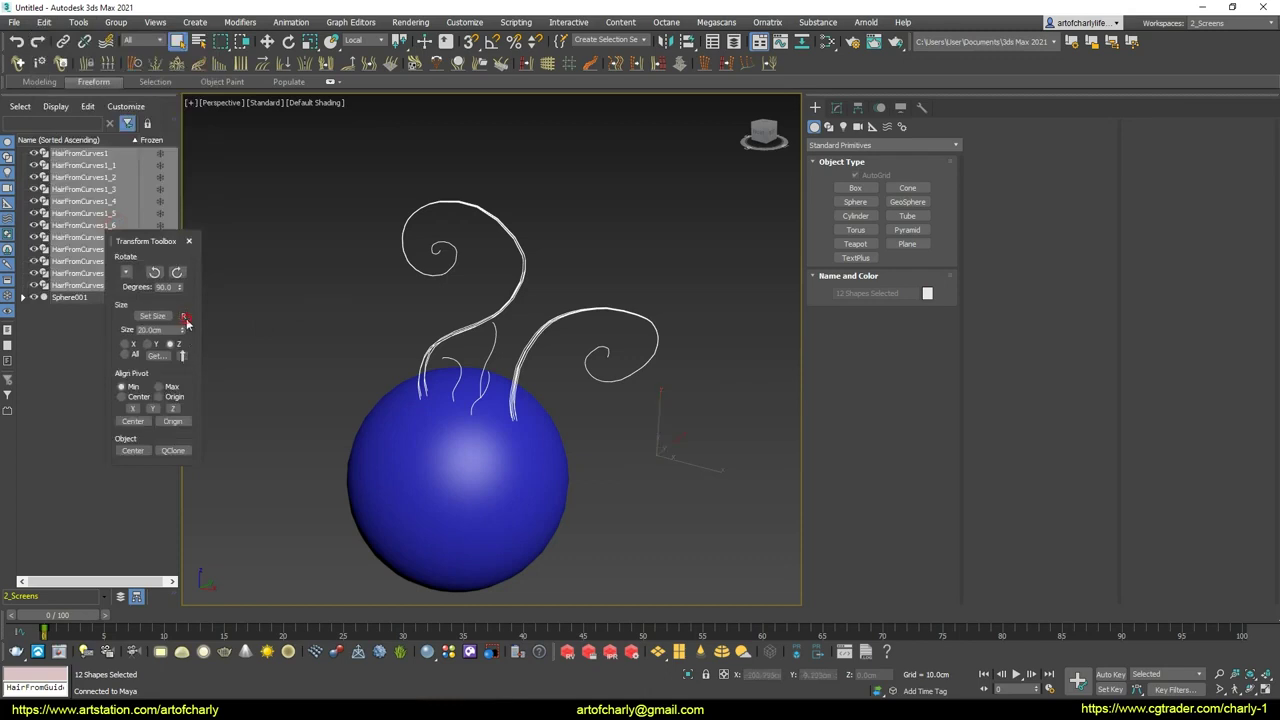
pyautogui.click(188, 241)
pyautogui.press('w')
pyautogui.keyDown('alt'); pyautogui.moveTo(596, 315); pyautogui.dragTo(587, 296, button='middle'); pyautogui.keyUp('alt')
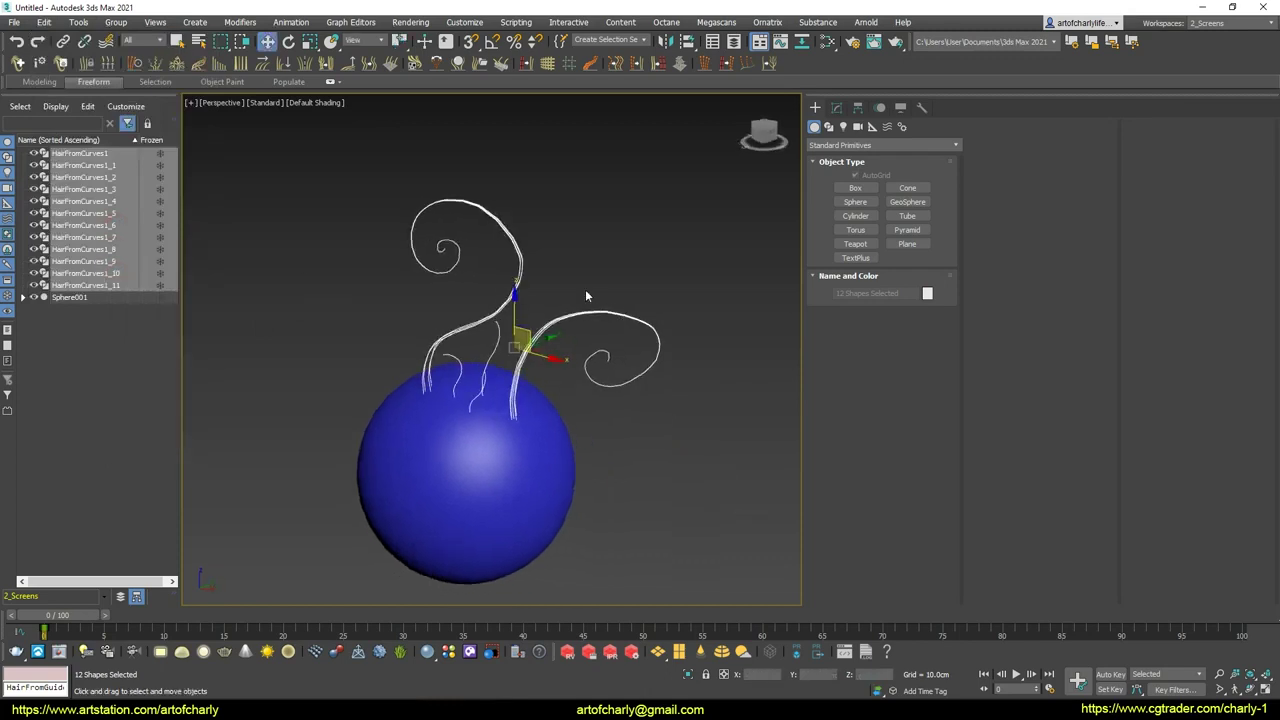
# With Affect Pivot Only, align the curves' pivot to the sphere centre and to world.
pyautogui.click(857, 109)
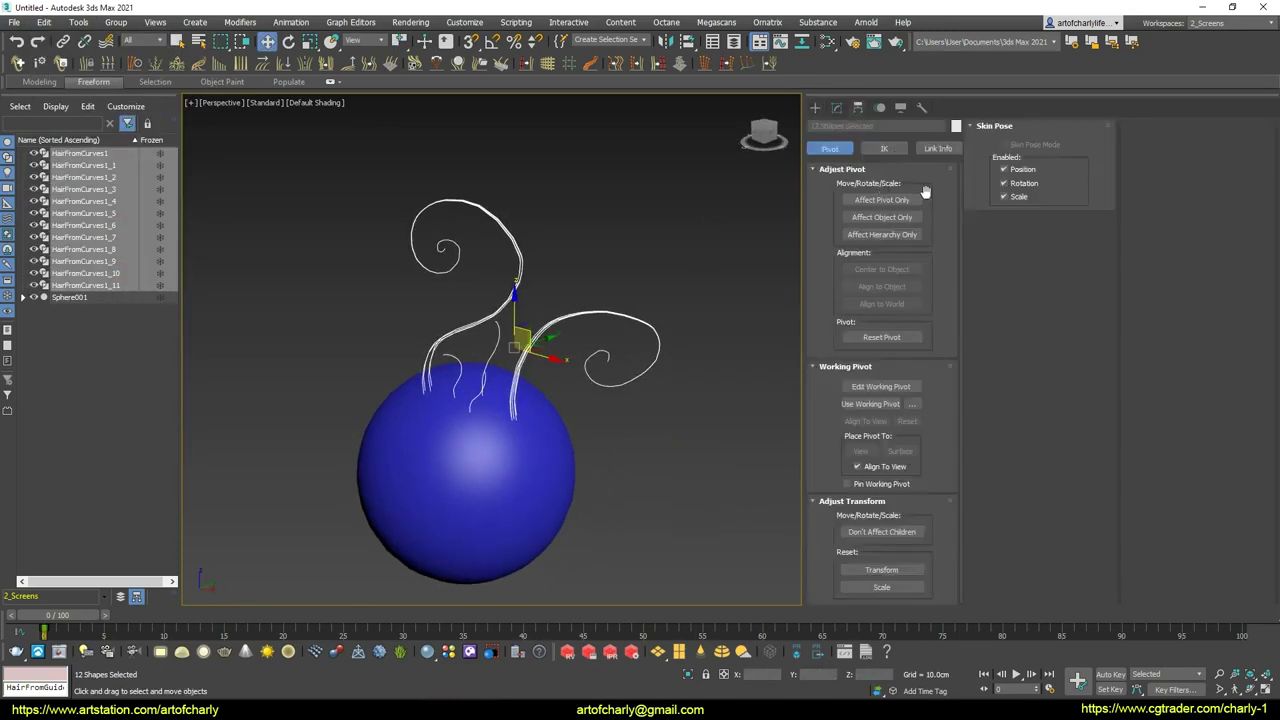
pyautogui.click(895, 199)
pyautogui.moveTo(665, 340); pyautogui.dragTo(680, 357, button='middle')
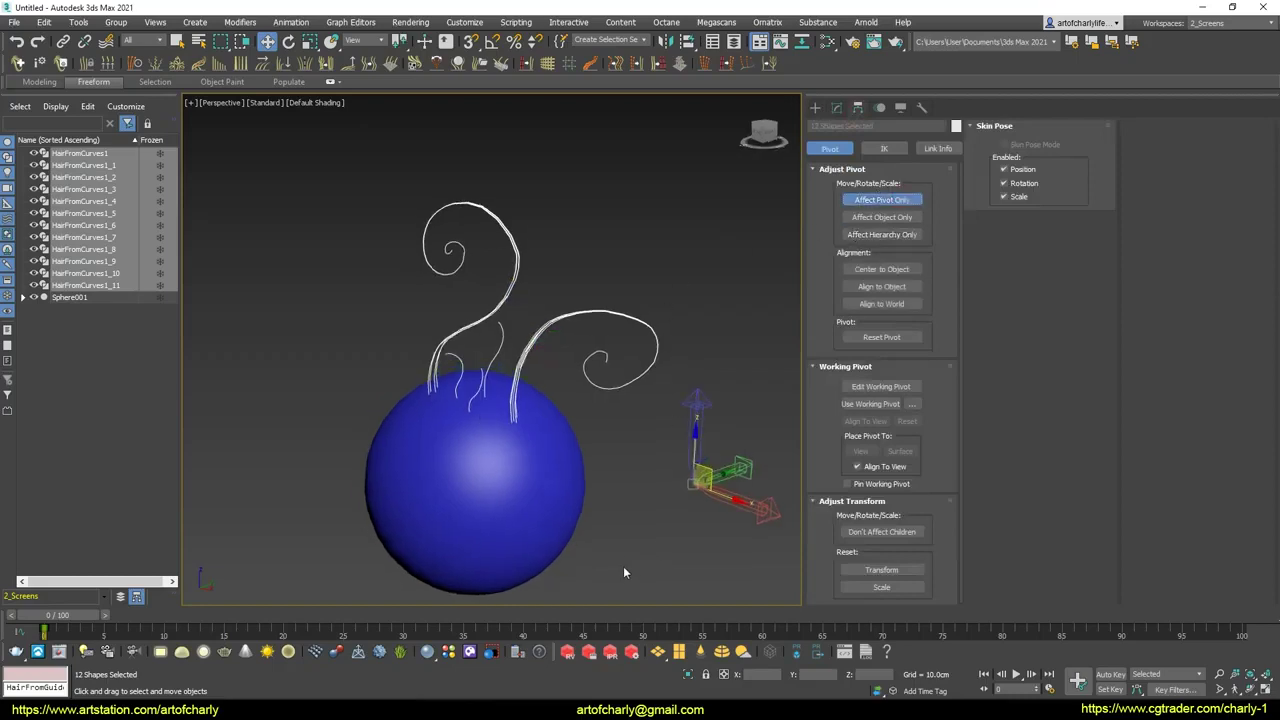
pyautogui.hotkey('alt', 'a')
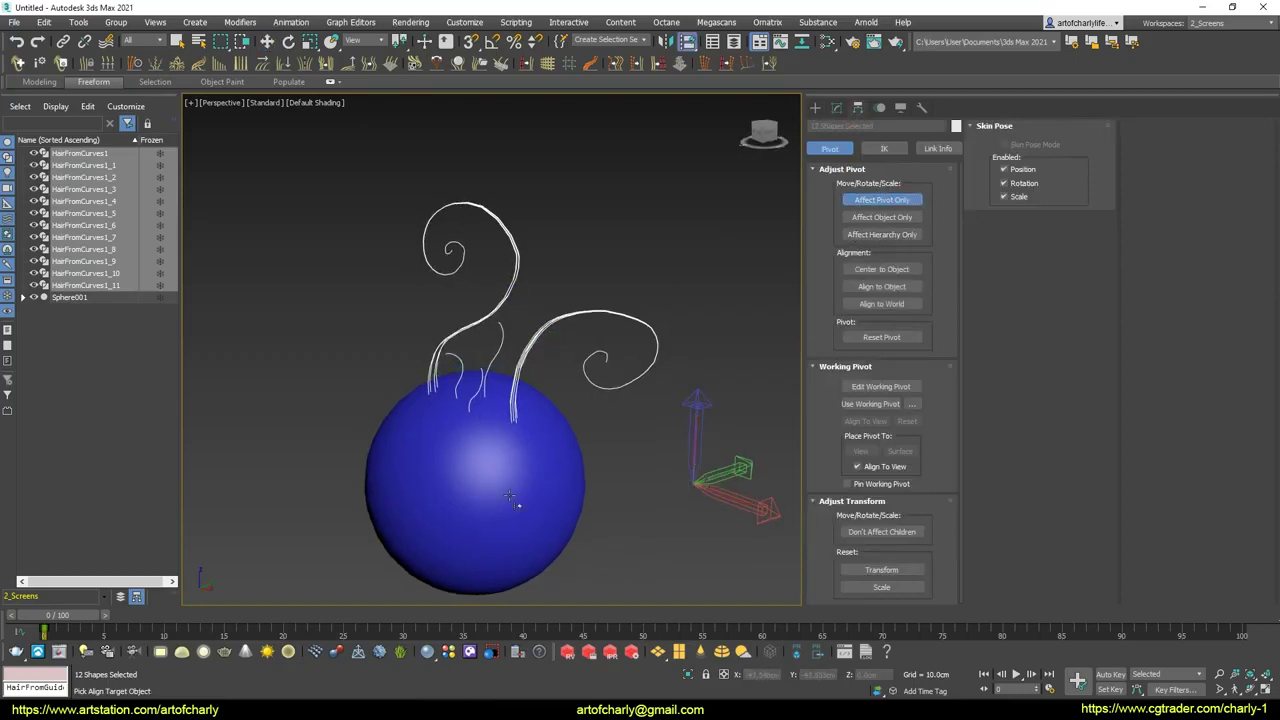
pyautogui.click(467, 488)
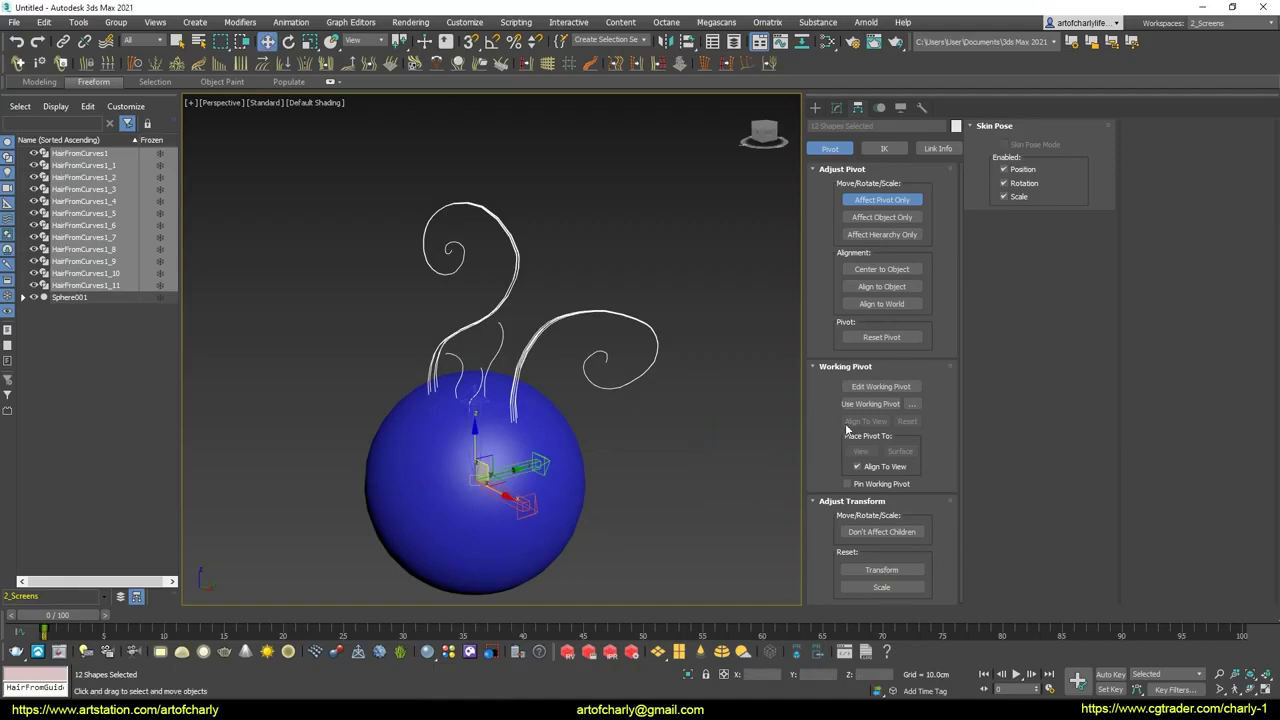
pyautogui.click(893, 304)
pyautogui.click(816, 107)
# Orbit the viewport to inspect the hair curves curling above the sphere.
pyautogui.keyDown('alt'); pyautogui.moveTo(678, 209); pyautogui.dragTo(614, 334, button='middle'); pyautogui.keyUp('alt')
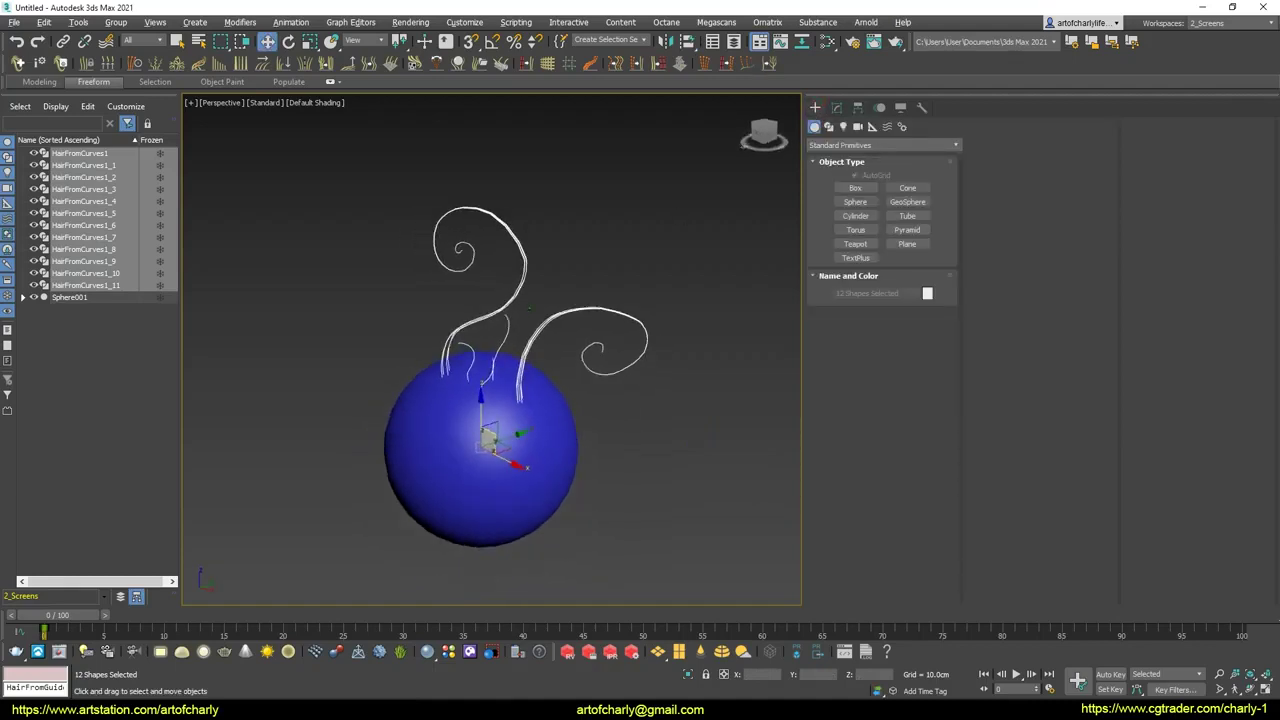
pyautogui.keyDown('alt'); pyautogui.moveTo(520, 321); pyautogui.dragTo(575, 297, button='middle'); pyautogui.keyUp('alt')
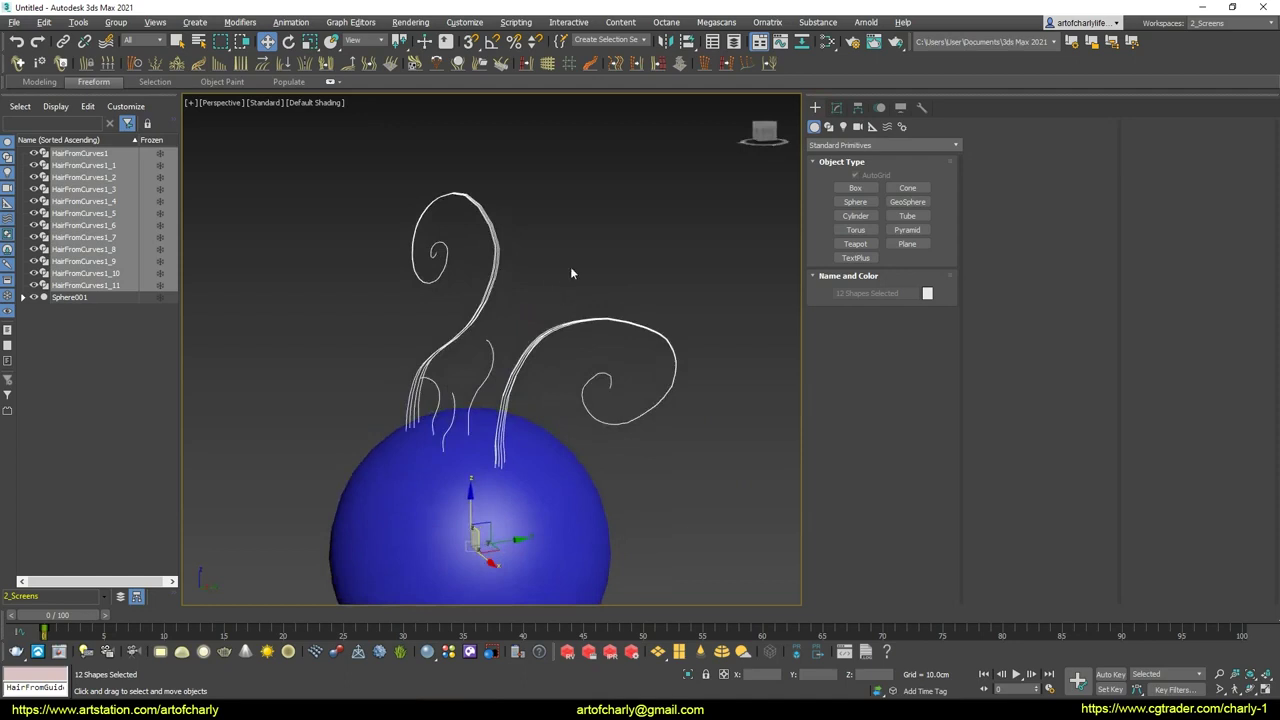
pyautogui.keyDown('alt'); pyautogui.moveTo(588, 249); pyautogui.dragTo(590, 228, button='middle'); pyautogui.keyUp('alt')
pyautogui.moveTo(422, 325)
pyautogui.keyDown('alt'); pyautogui.mouseDown(button='middle')
pyautogui.moveTo(537, 214)
pyautogui.moveTo(497, 222)
pyautogui.mouseUp(button='middle'); pyautogui.keyUp('alt')
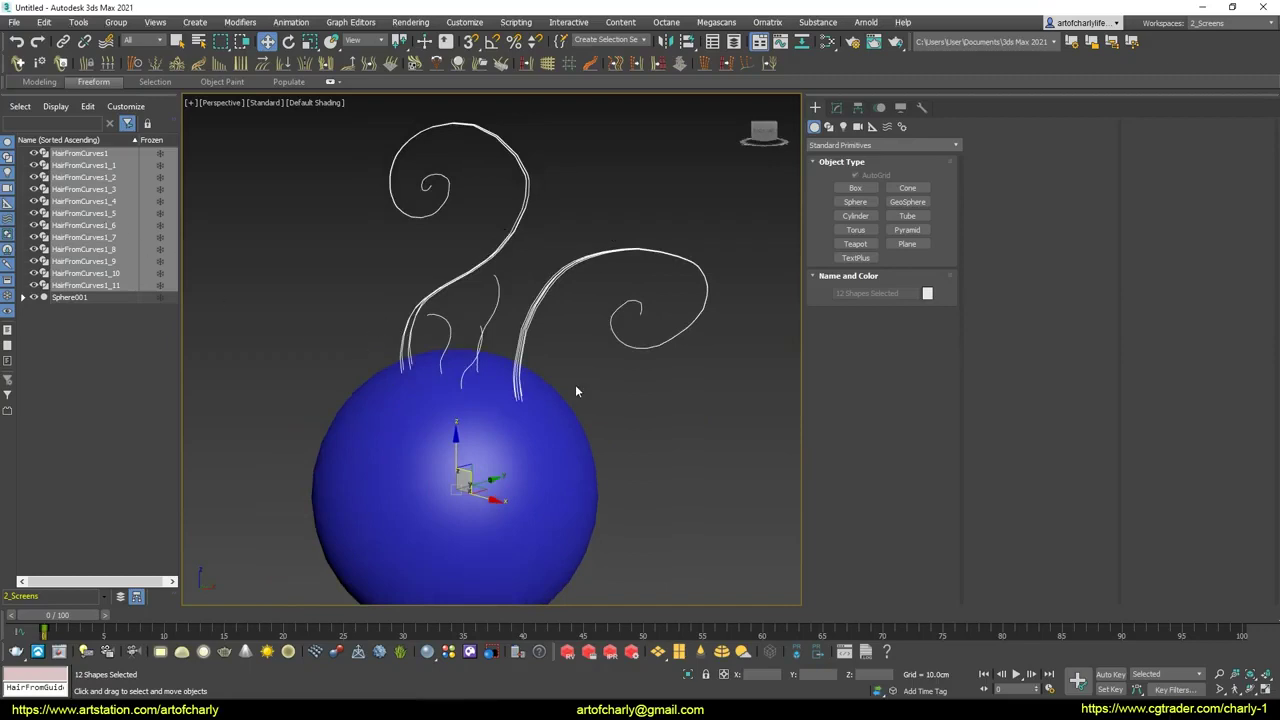
# Create a Hair From Curves groom and enable normalized coordinates in Ox Guides from Shape.
pyautogui.click(17, 64)
pyautogui.doubleClick(540, 290)
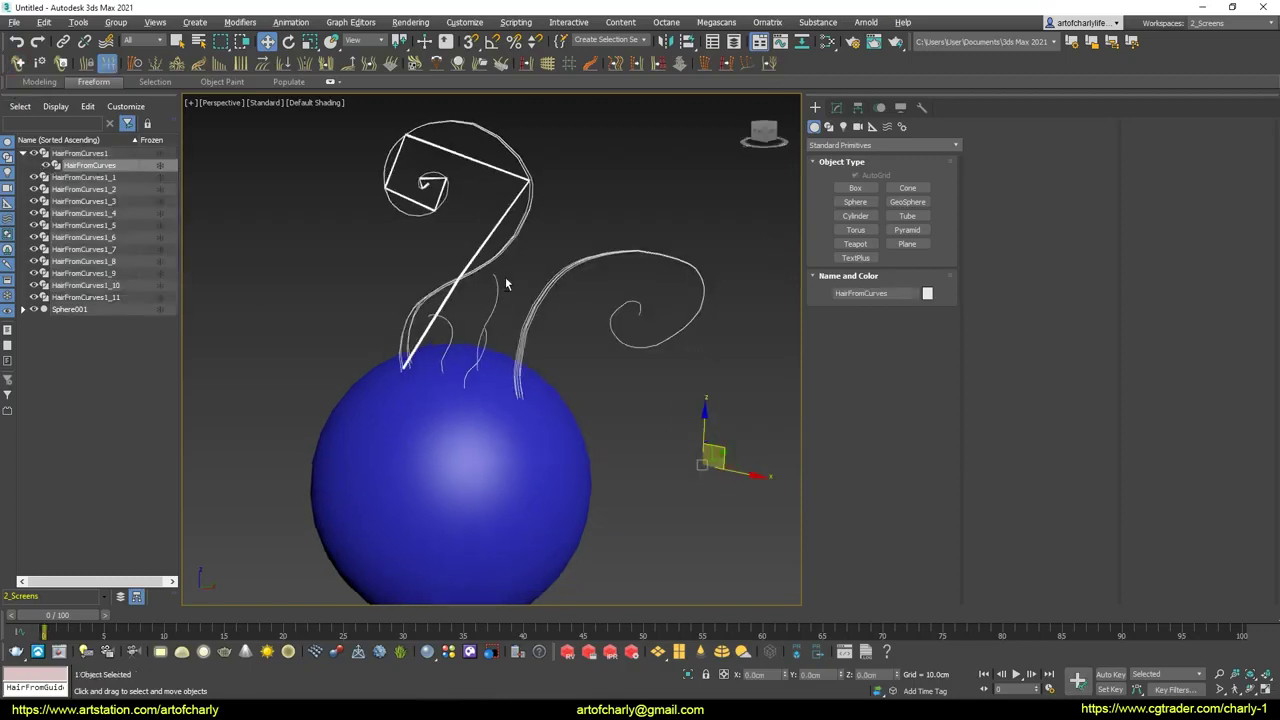
pyautogui.click(838, 108)
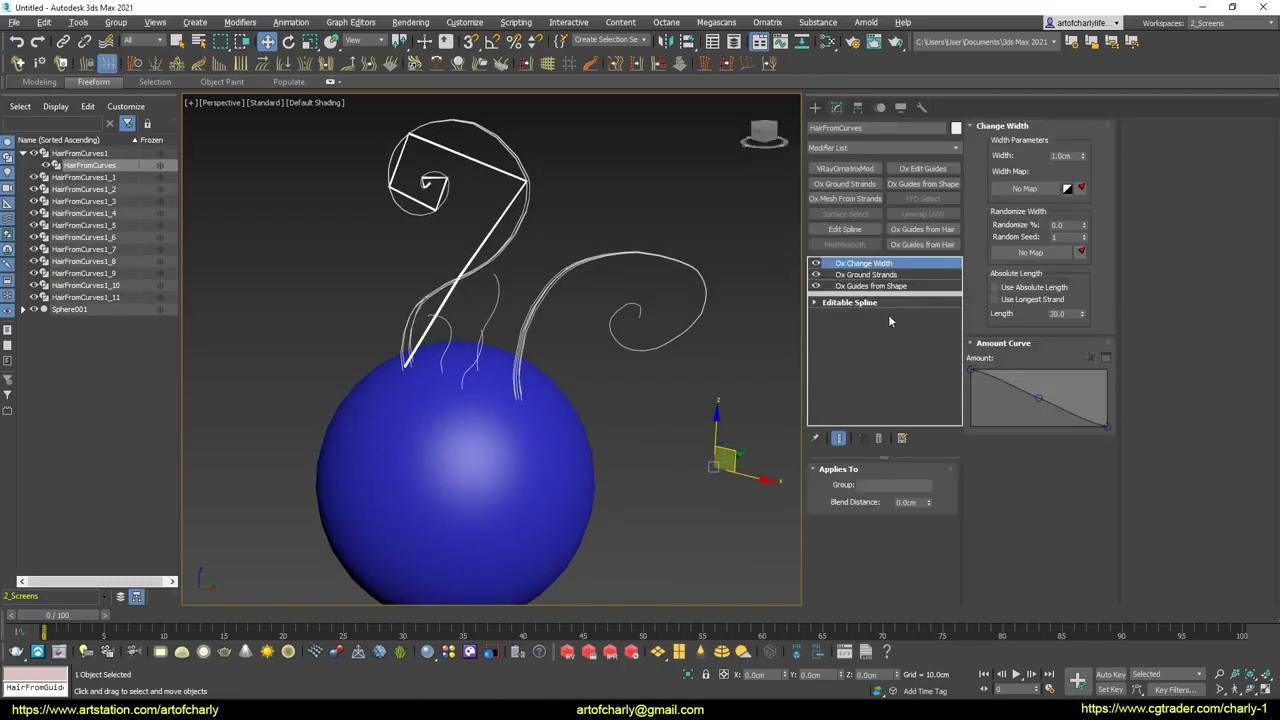
pyautogui.click(884, 287)
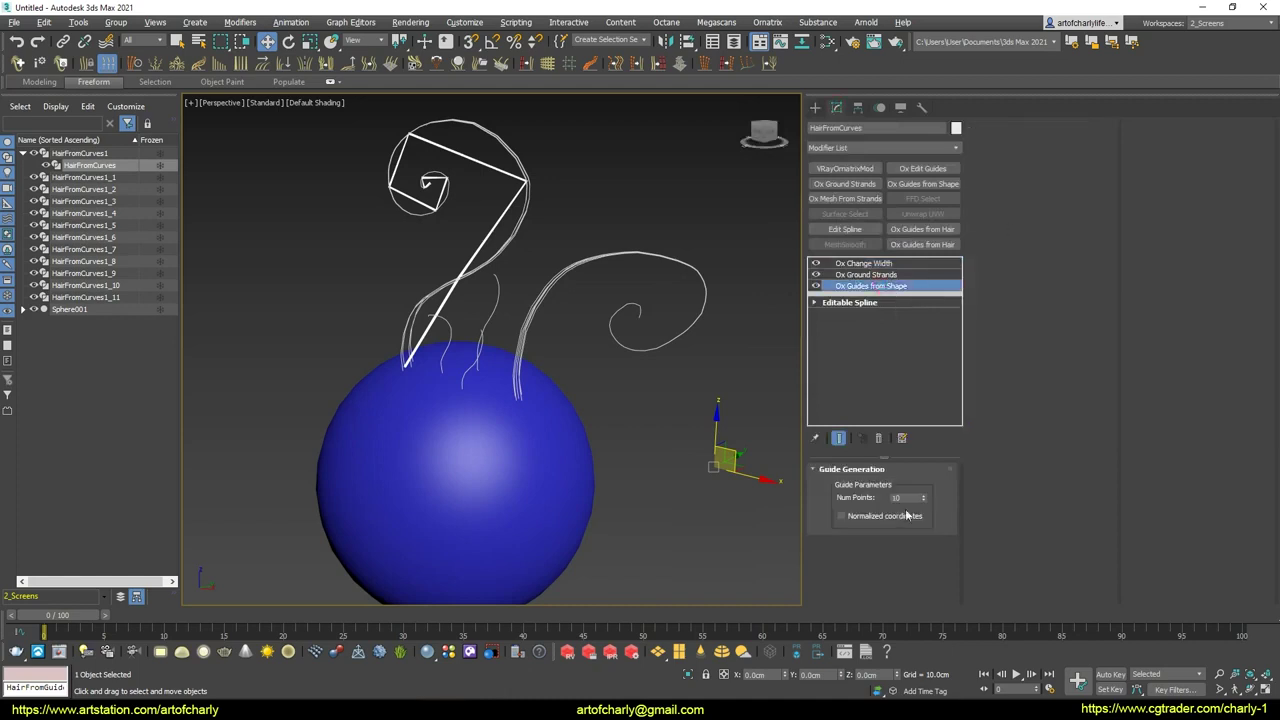
pyautogui.click(884, 518)
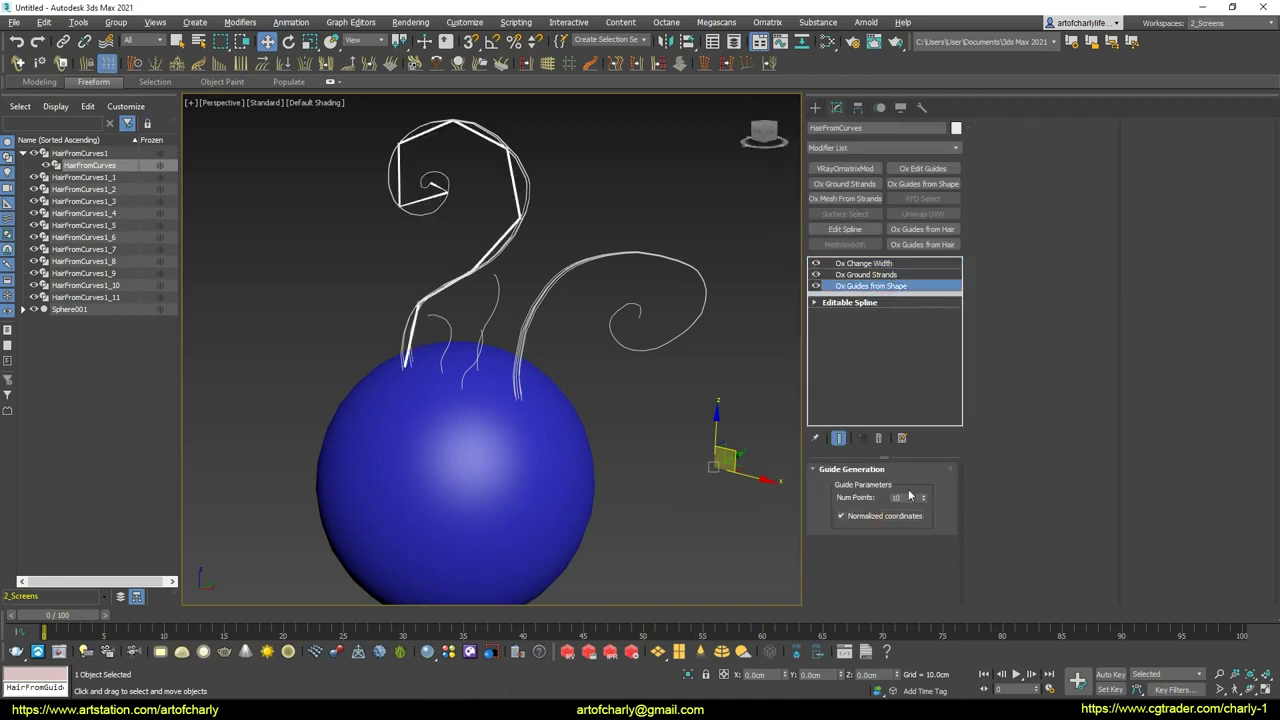
# Set the guide point count to 50, then select the parent HairFromCurves1 spline.
pyautogui.doubleClick(909, 497)
pyautogui.write('50')
pyautogui.press('Return')
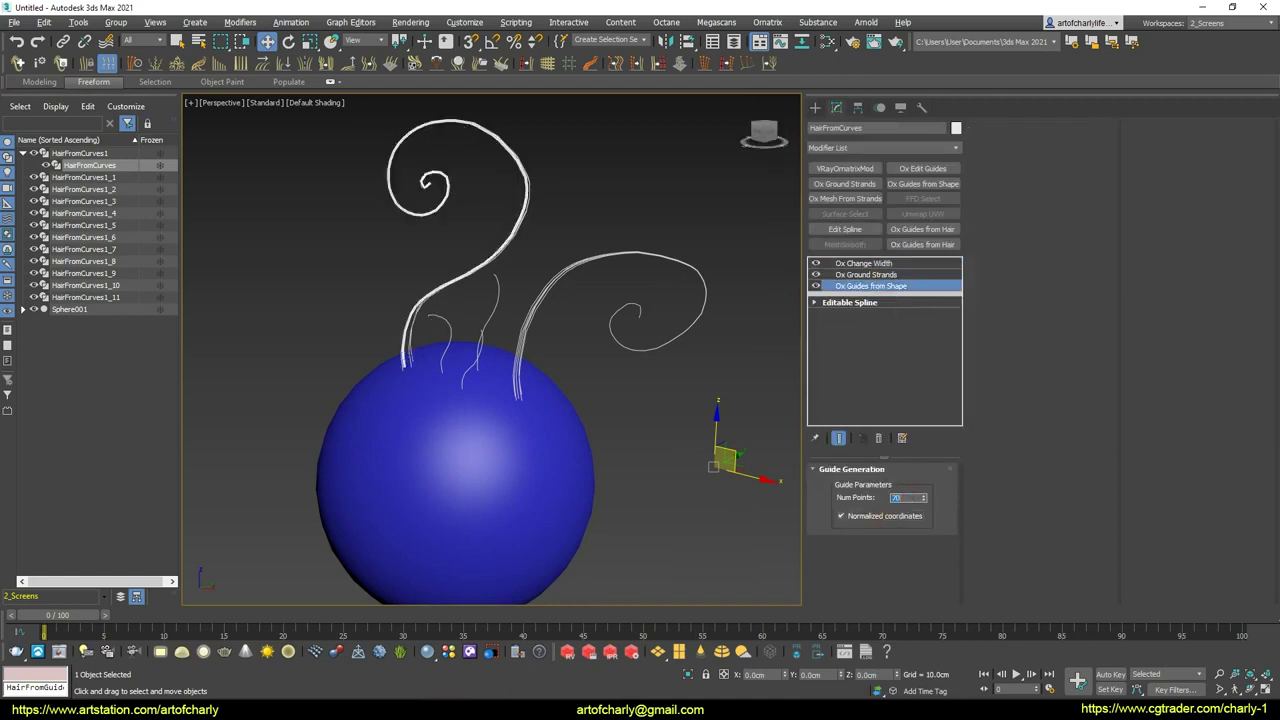
pyautogui.moveTo(680, 380)
pyautogui.keyDown('alt'); pyautogui.mouseDown(button='middle')
pyautogui.moveTo(558, 377)
pyautogui.moveTo(555, 340)
pyautogui.mouseUp(button='middle'); pyautogui.keyUp('alt')
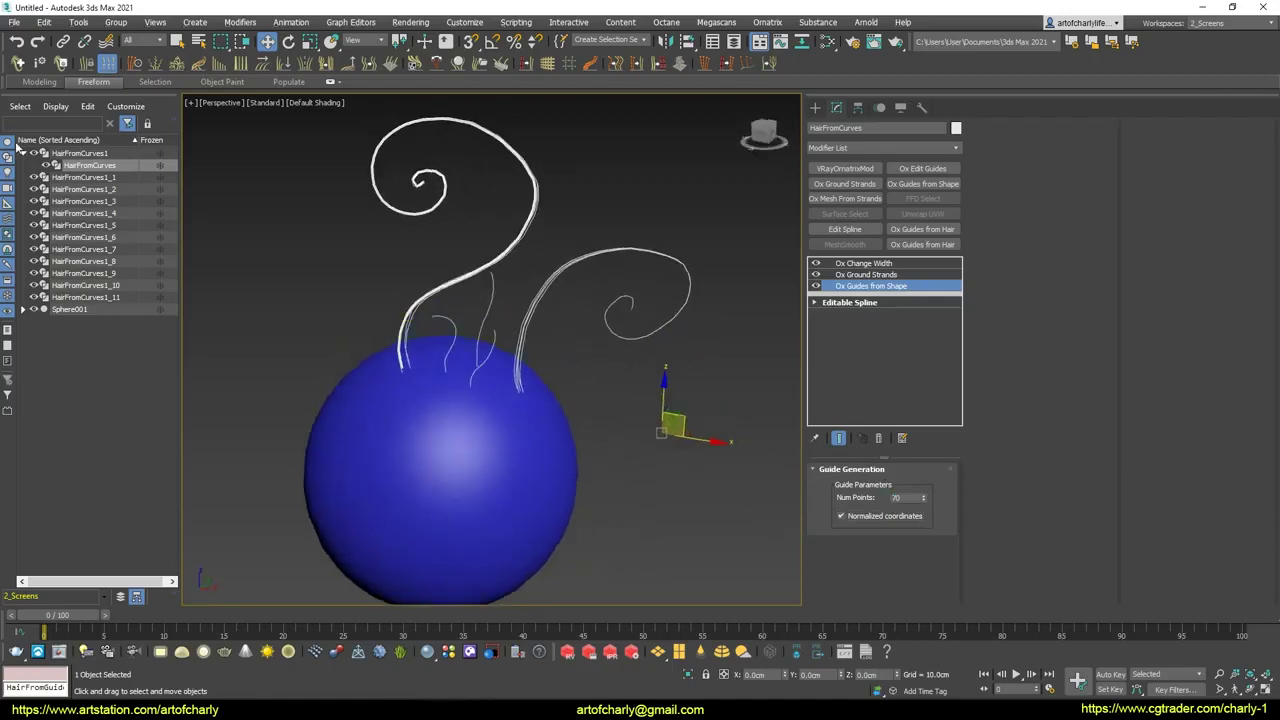
pyautogui.click(88, 176)
pyautogui.click(112, 166)
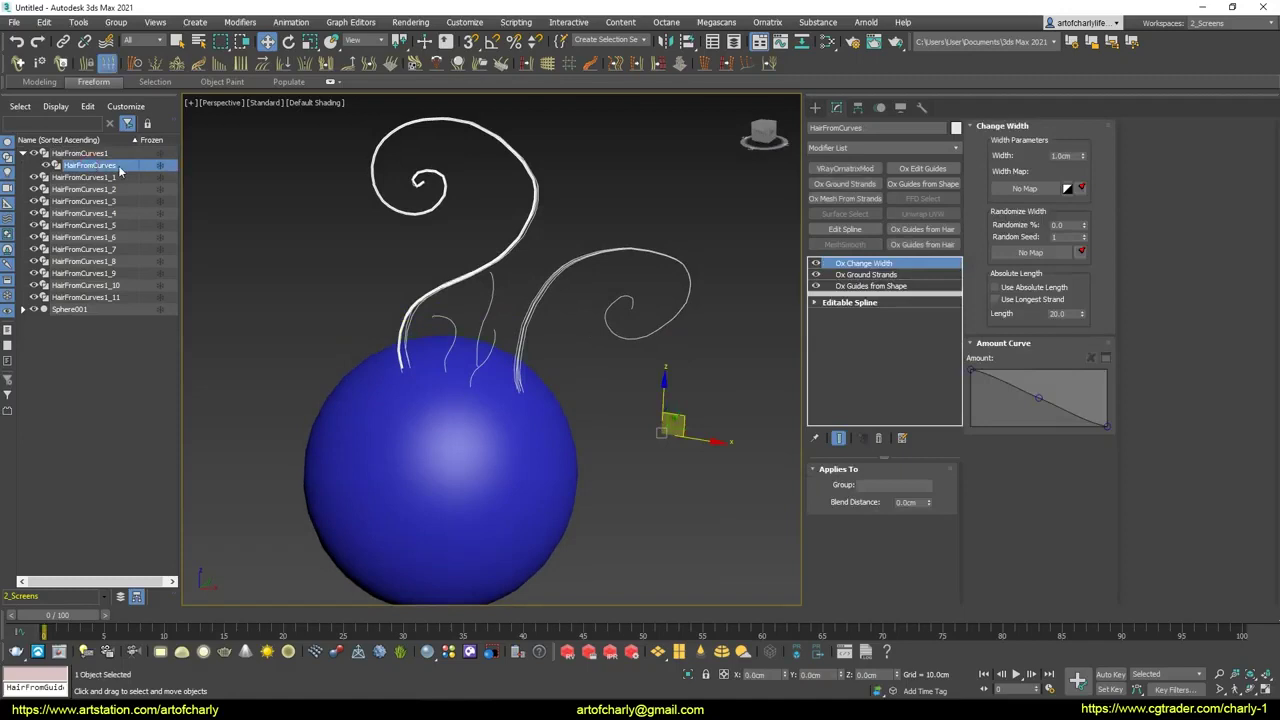
pyautogui.click(93, 153)
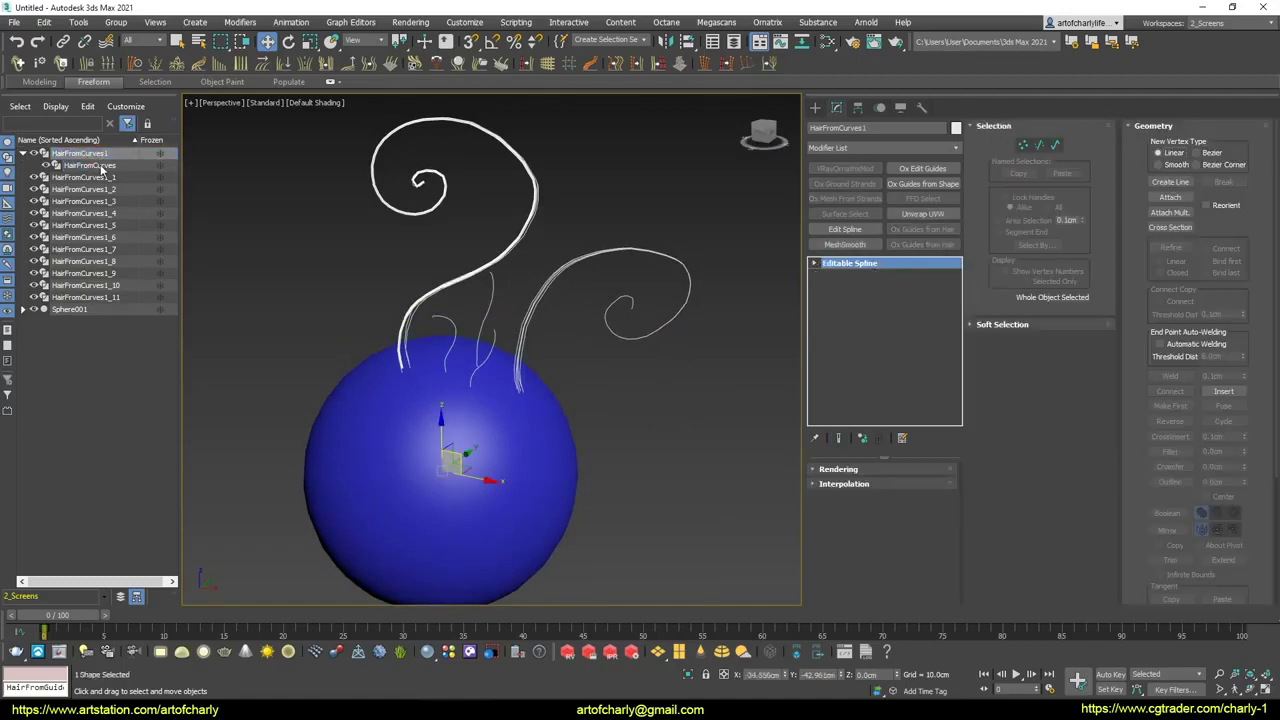
# Select HairFromCurves1 and use Attach Mult. to attach all the HairFromCurves1_1–_11 curves.
pyautogui.click(93, 165)
pyautogui.click(93, 153)
pyautogui.click(93, 166)
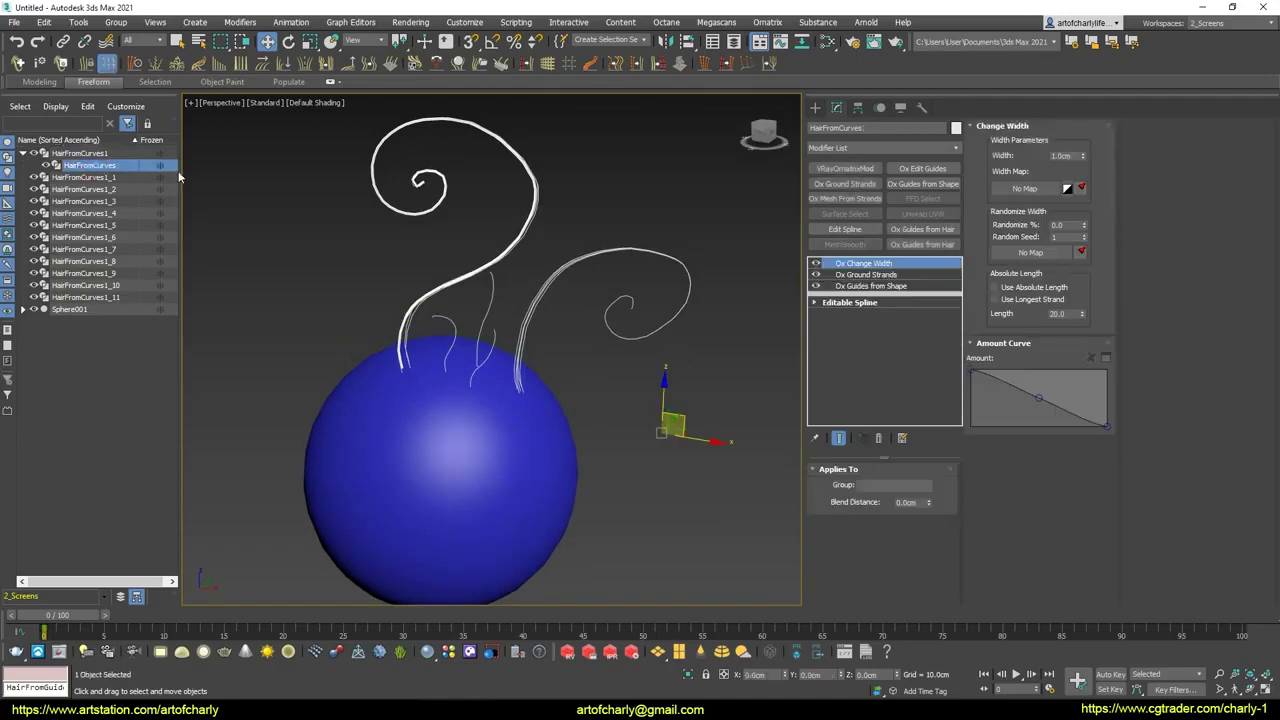
pyautogui.click(306, 184)
pyautogui.click(100, 153)
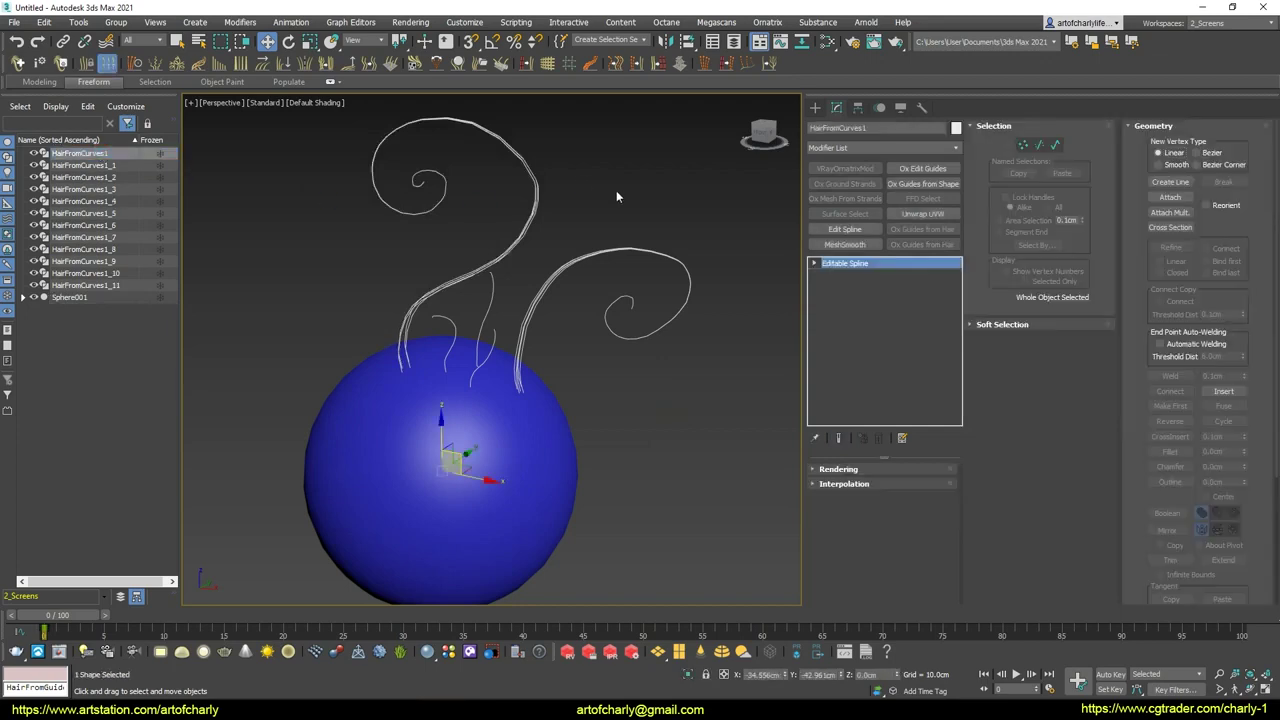
pyautogui.click(1171, 213)
pyautogui.click(90, 94)
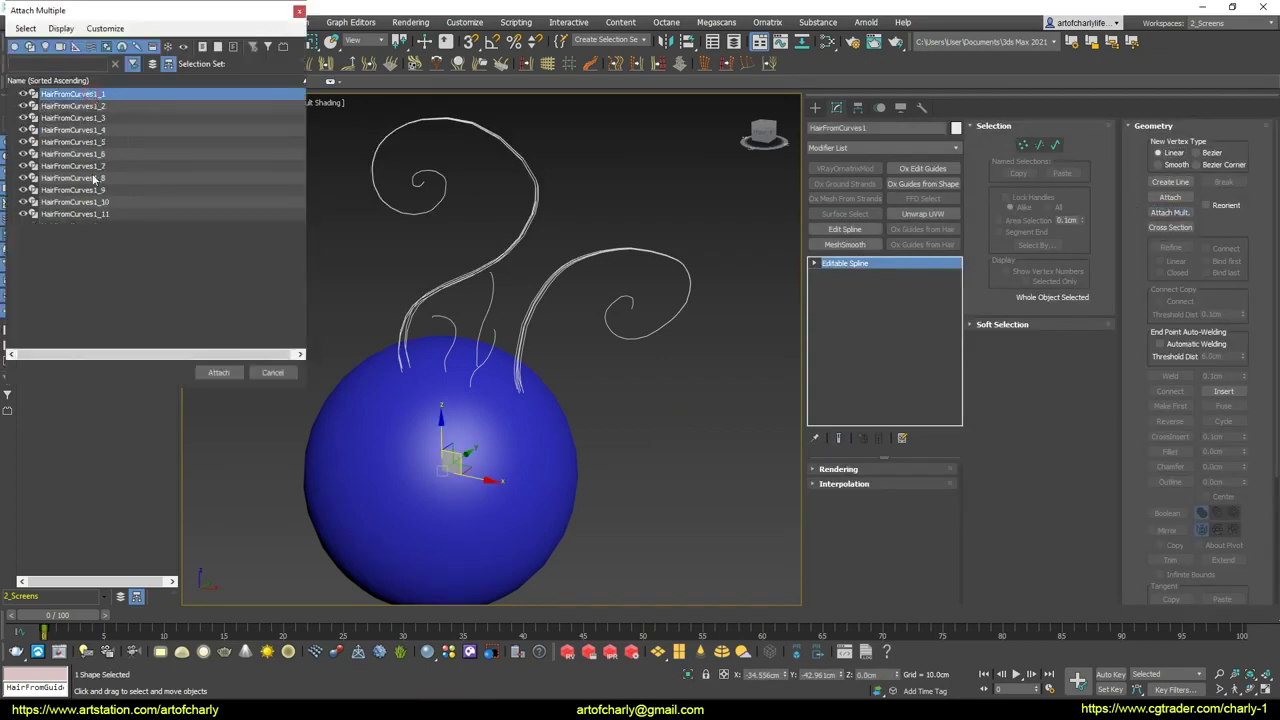
pyautogui.keyDown('shift'); pyautogui.click(93, 218); pyautogui.keyUp('shift')
pyautogui.click(218, 372)
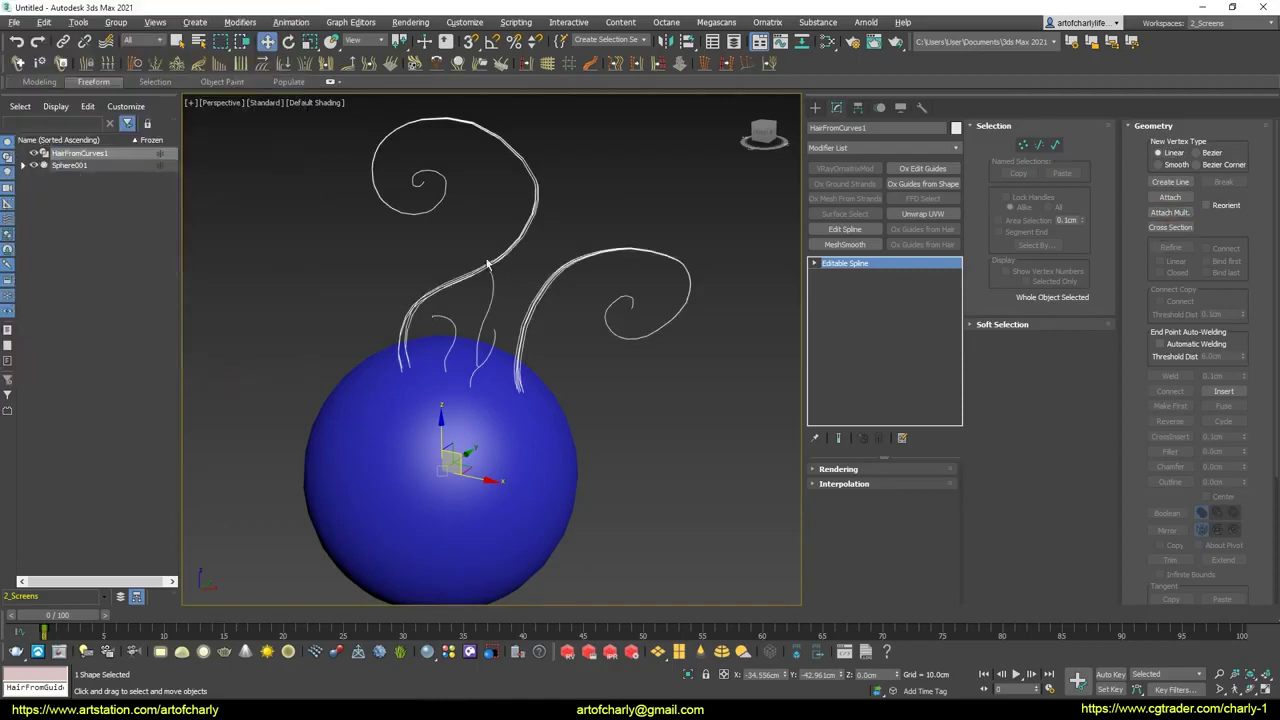
pyautogui.moveTo(489, 266)
pyautogui.keyDown('alt'); pyautogui.mouseDown(button='middle')
pyautogui.moveTo(517, 261)
pyautogui.moveTo(147, 8)
pyautogui.mouseUp(button='middle'); pyautogui.keyUp('alt')
# Apply Size R from the Transform Toolbox, close it, and orbit around the sphere and curves.
pyautogui.click(47, 22)
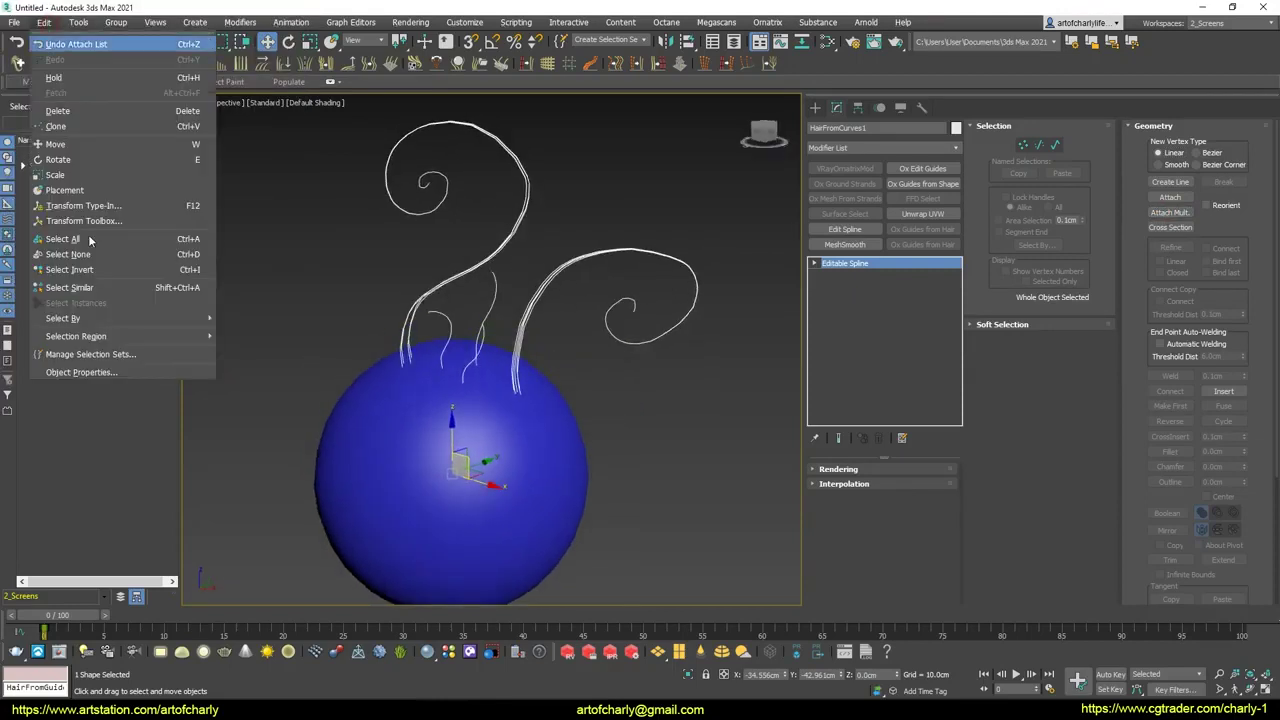
pyautogui.click(138, 224)
pyautogui.click(189, 317)
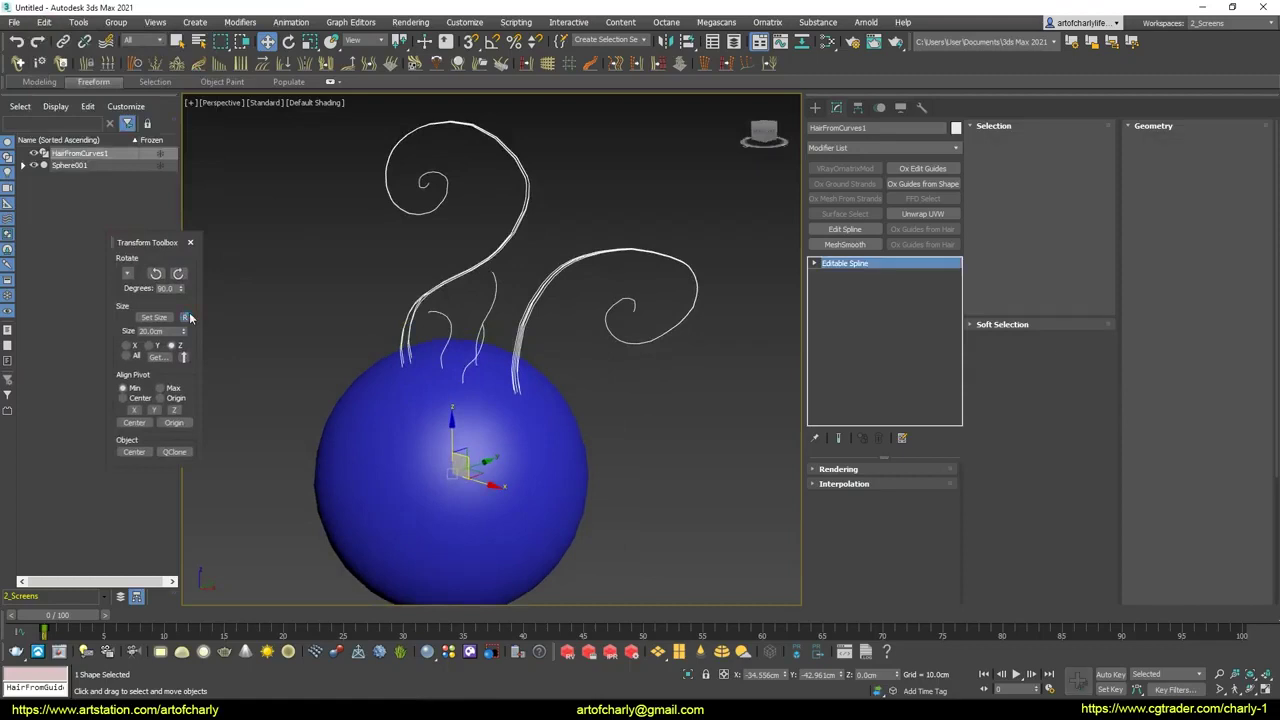
pyautogui.click(190, 242)
pyautogui.moveTo(520, 280)
pyautogui.keyDown('alt'); pyautogui.mouseDown(button='middle')
pyautogui.moveTo(537, 276)
pyautogui.moveTo(437, 200)
pyautogui.mouseUp(button='middle'); pyautogui.keyUp('alt')
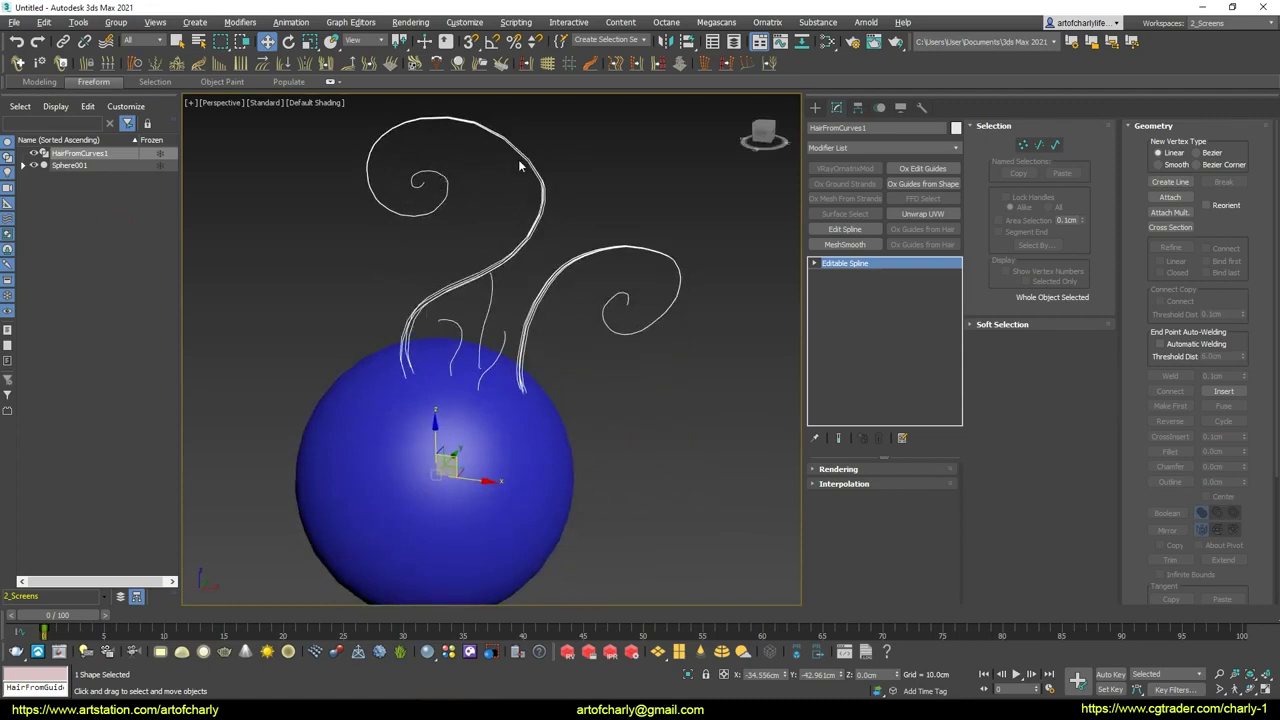
pyautogui.keyDown('alt'); pyautogui.moveTo(630, 298); pyautogui.dragTo(656, 364, button='middle'); pyautogui.keyUp('alt')
pyautogui.moveTo(656, 314)
pyautogui.keyDown('alt'); pyautogui.mouseDown(button='middle')
pyautogui.moveTo(436, 178)
pyautogui.moveTo(663, 327)
pyautogui.moveTo(282, 222)
pyautogui.mouseUp(button='middle'); pyautogui.keyUp('alt')
# Create a Hair From Curves groom with normalized coordinates and 70 guide points.
pyautogui.click(18, 62)
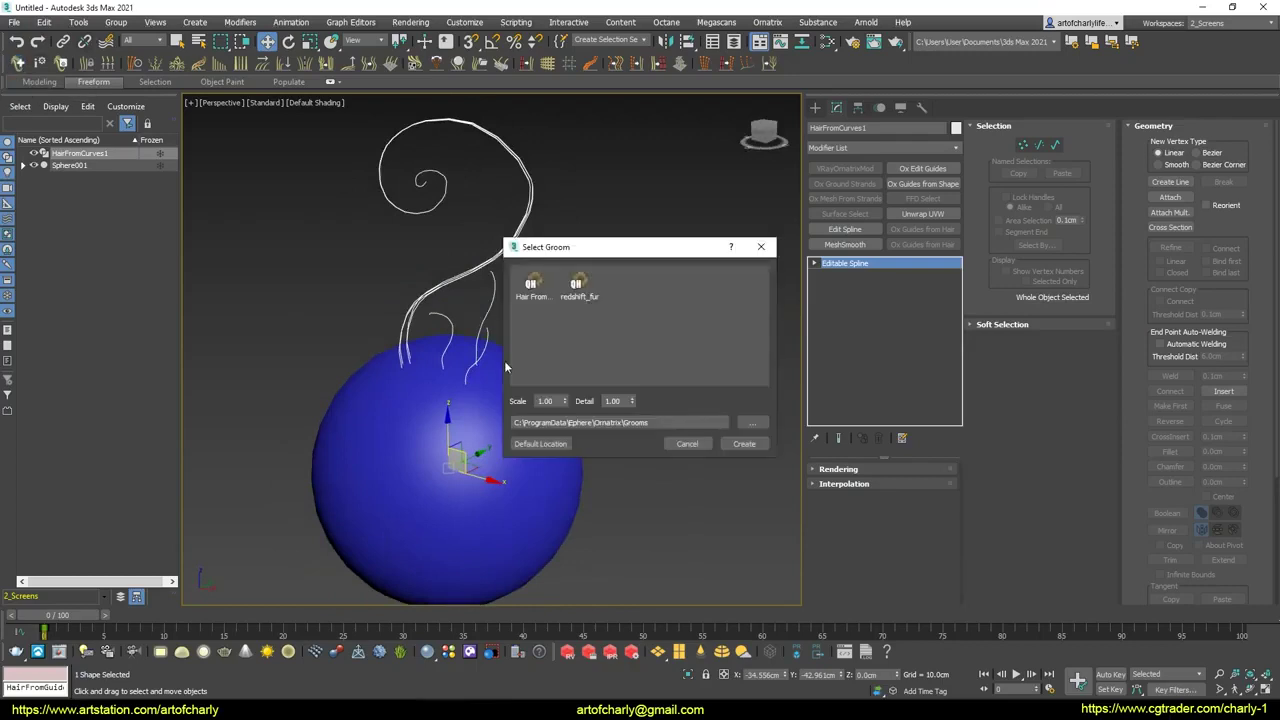
pyautogui.doubleClick(533, 288)
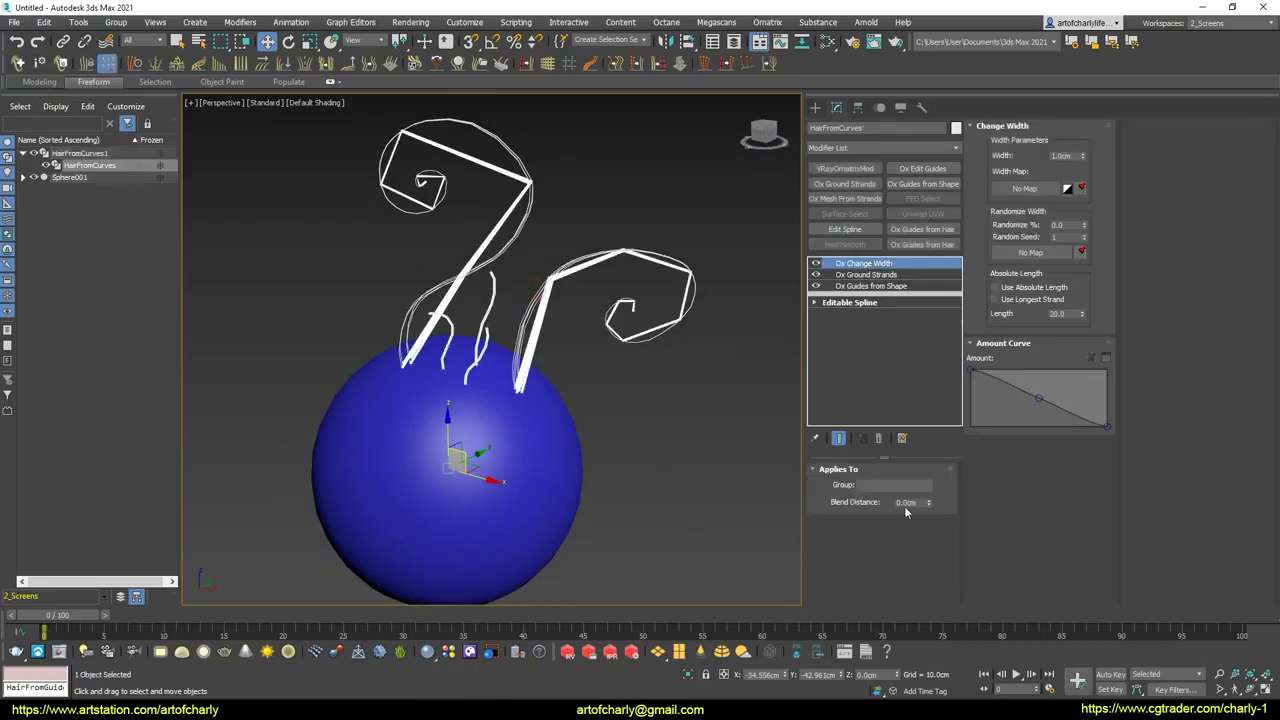
pyautogui.click(880, 286)
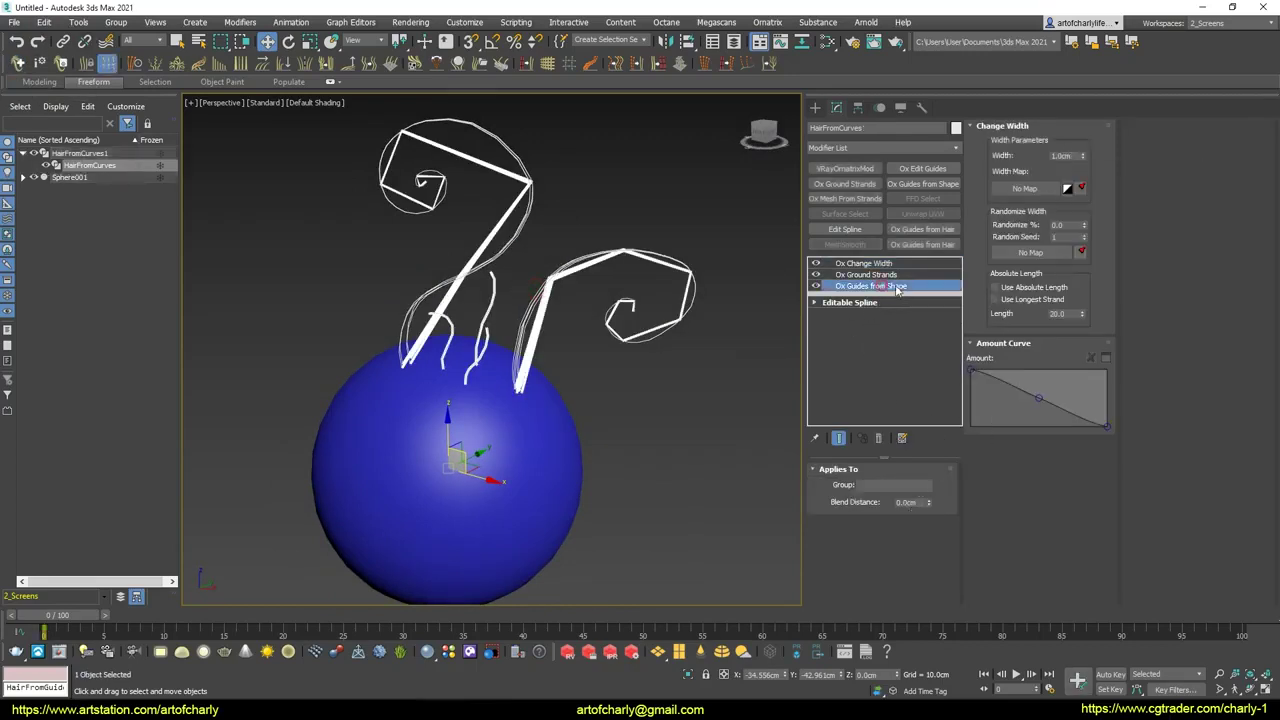
pyautogui.click(877, 516)
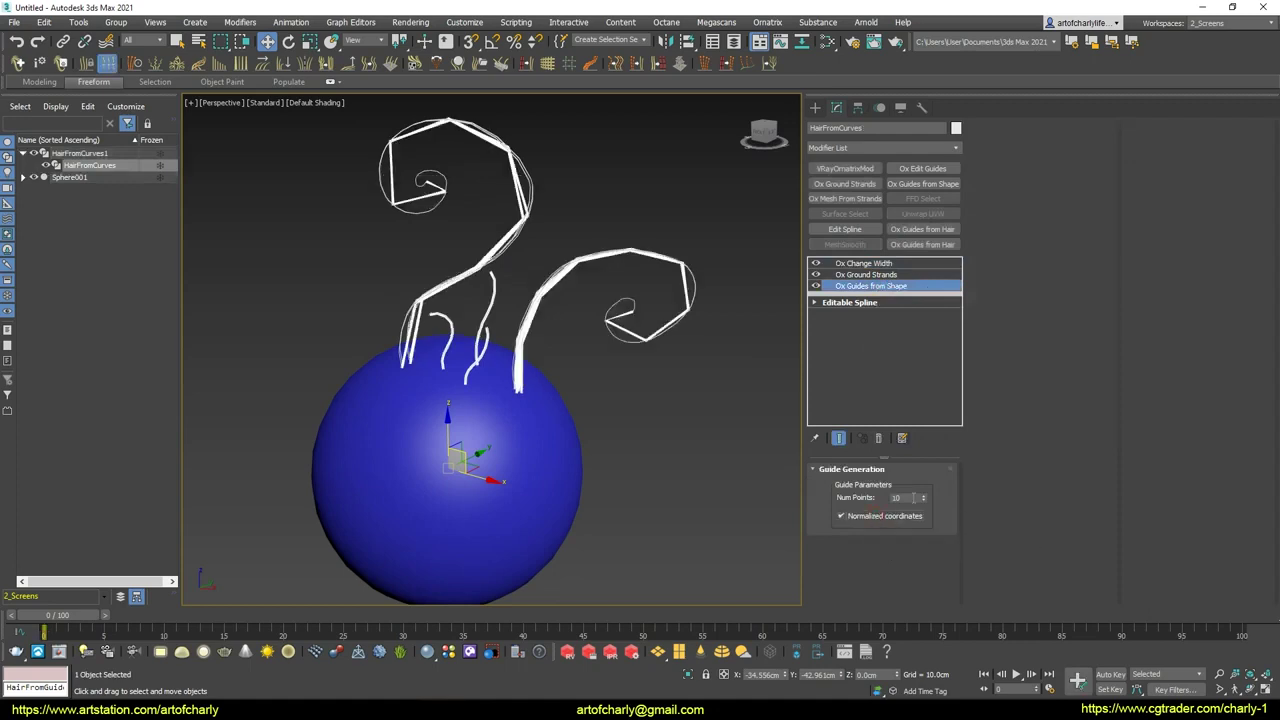
pyautogui.write('70')
pyautogui.press('Return')
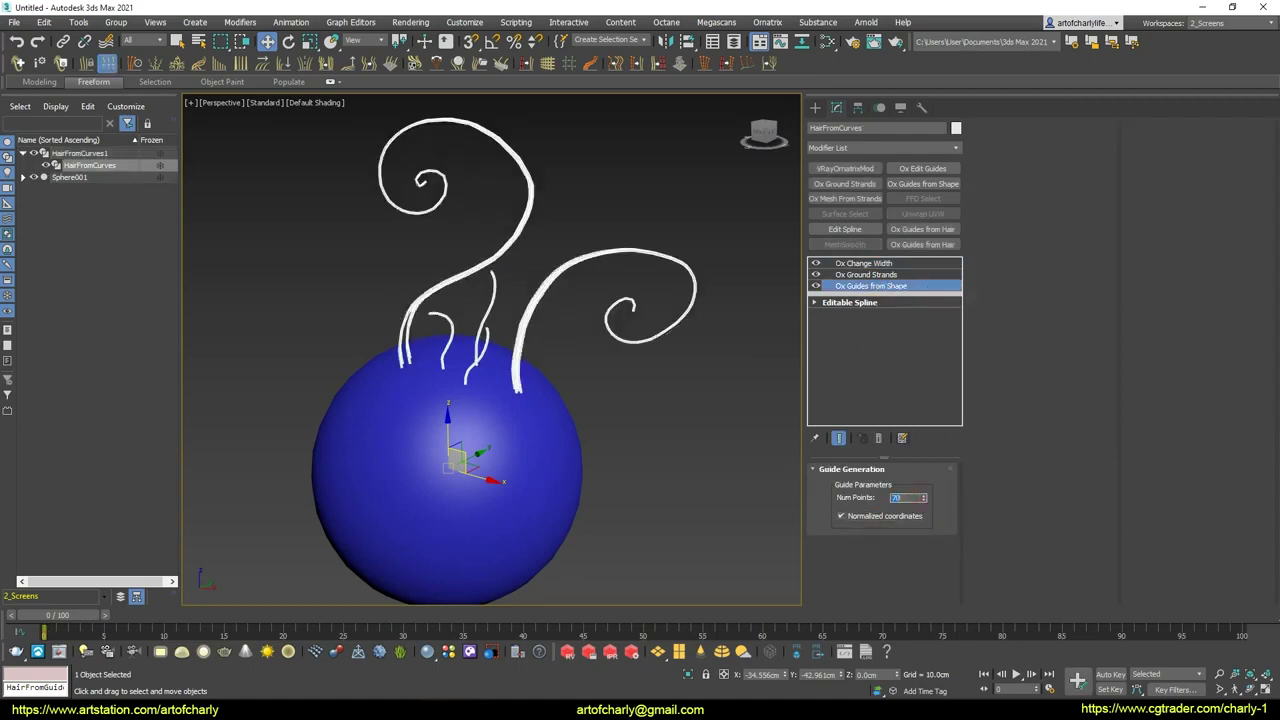
# In Ox Ground Strands, turn off Ground closest end and pick Sphere001 as the surface.
pyautogui.click(890, 275)
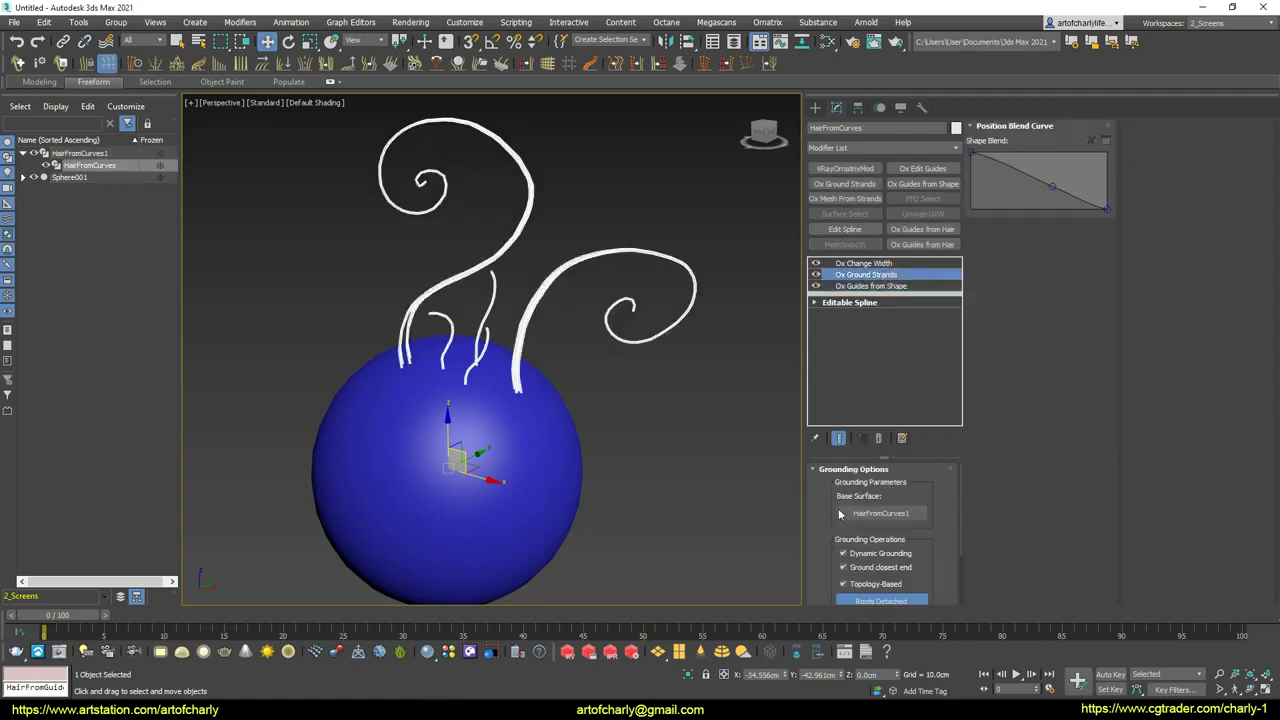
pyautogui.moveTo(820, 556); pyautogui.dragTo(820, 511)
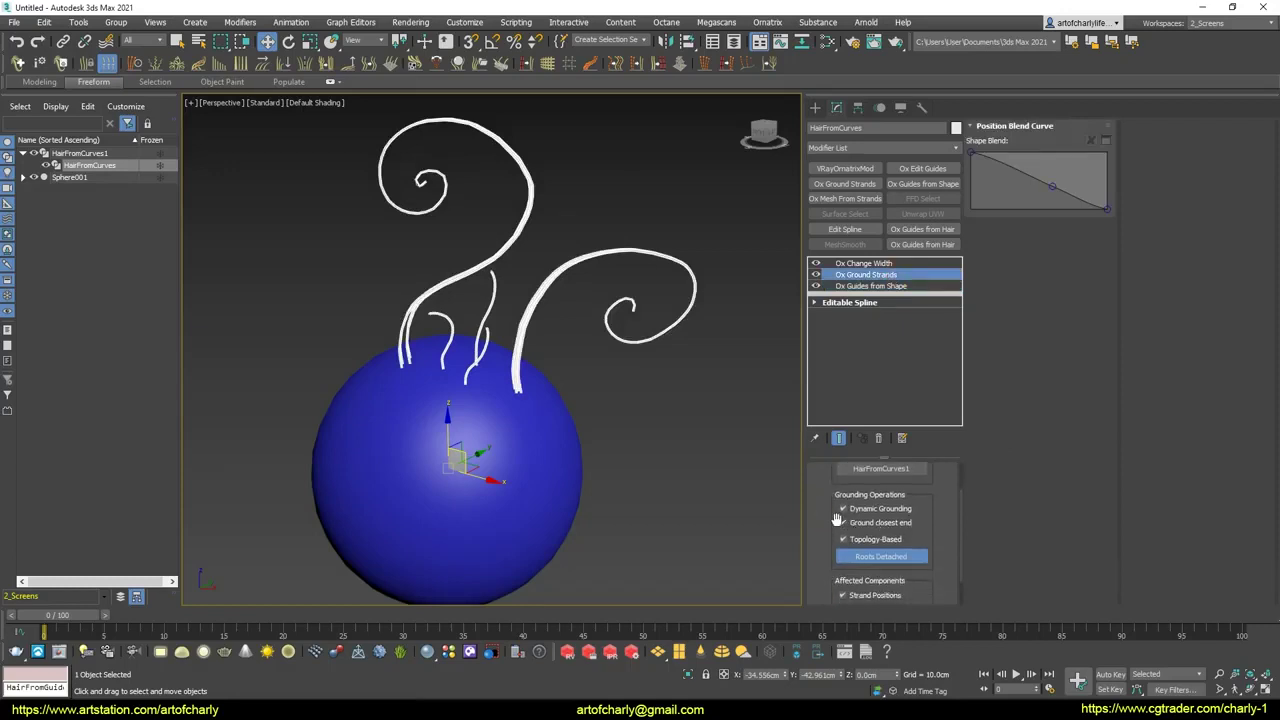
pyautogui.click(843, 522)
pyautogui.moveTo(828, 527); pyautogui.dragTo(828, 552)
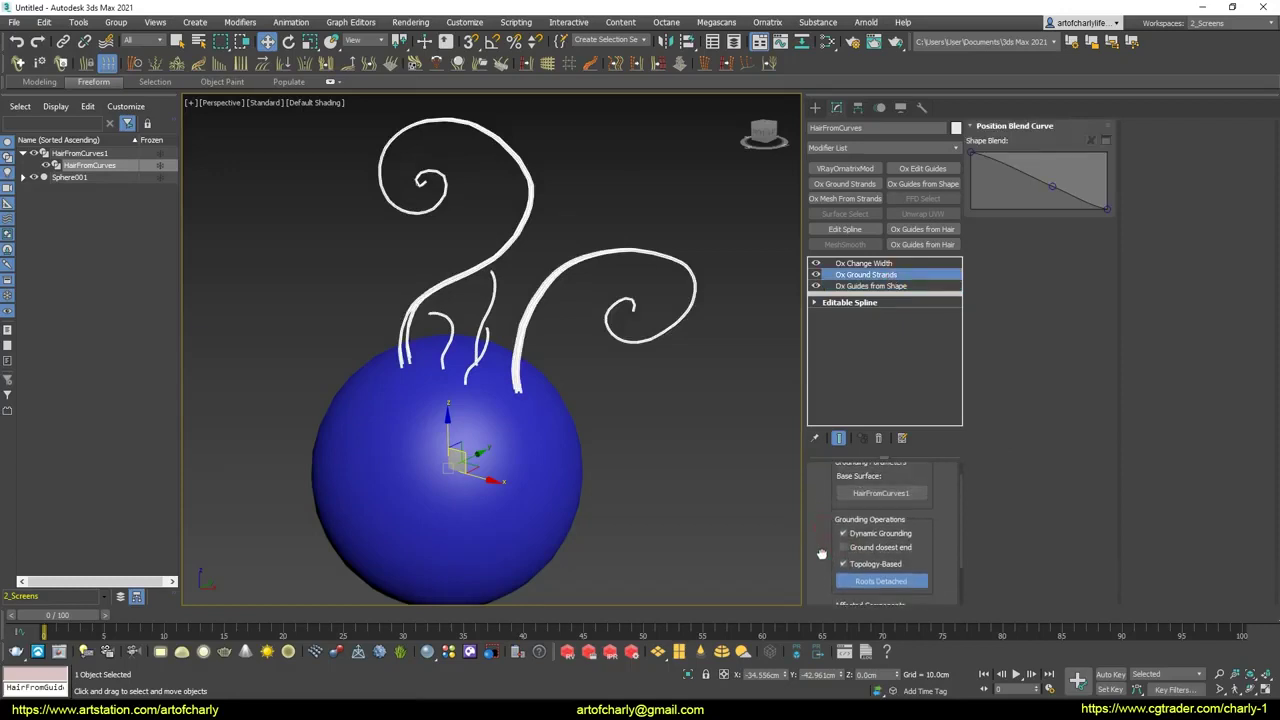
pyautogui.click(881, 493)
pyautogui.click(530, 496)
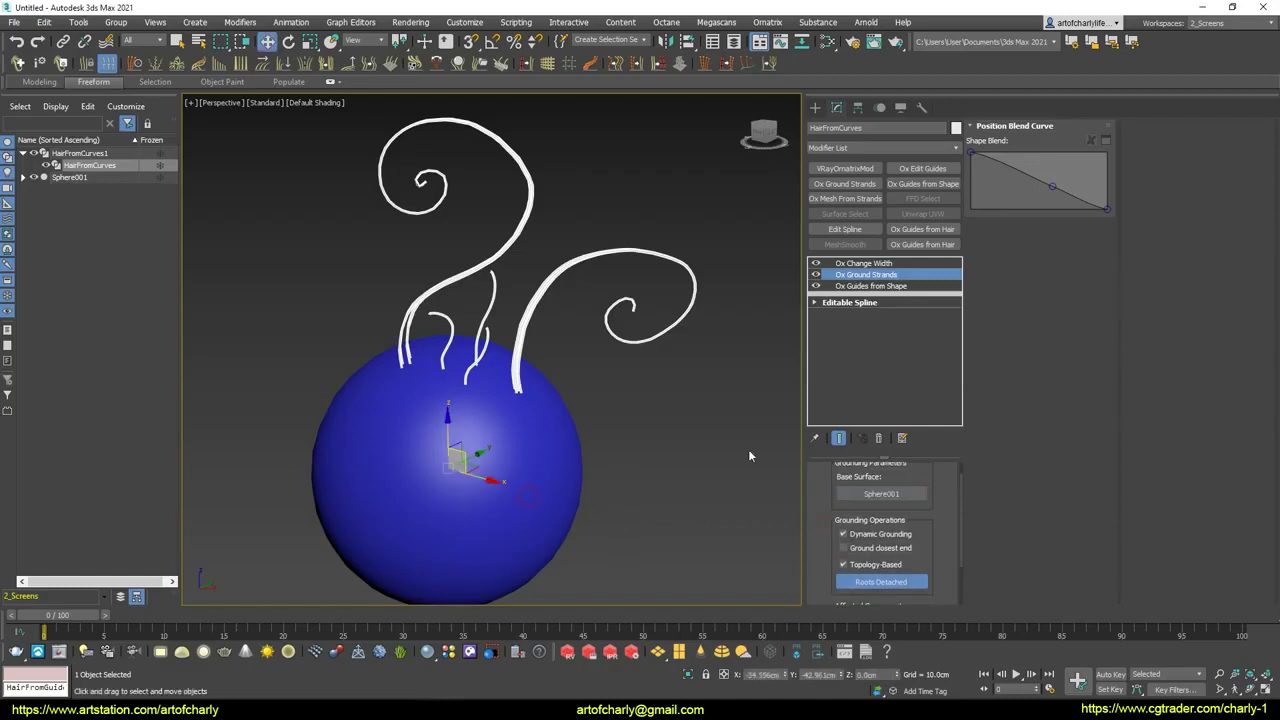
pyautogui.moveTo(830, 546); pyautogui.dragTo(825, 496)
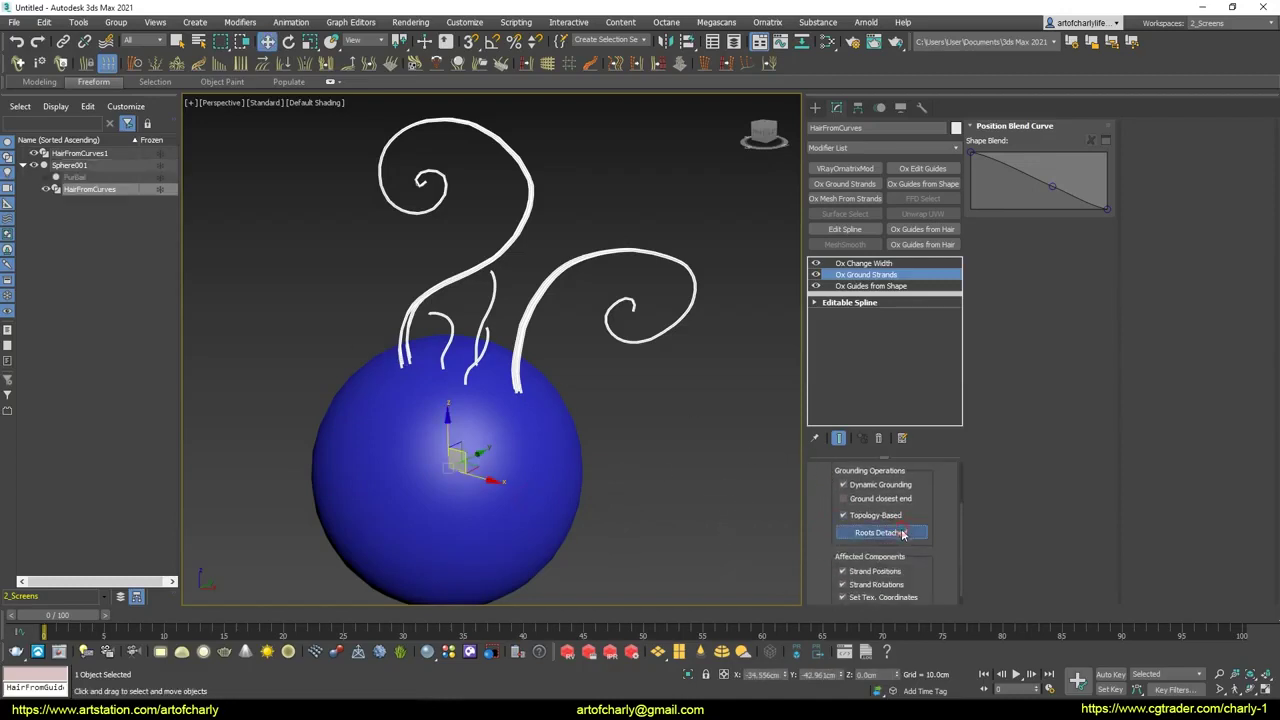
pyautogui.keyDown('alt'); pyautogui.moveTo(492, 340); pyautogui.dragTo(410, 342, button='middle'); pyautogui.keyUp('alt')
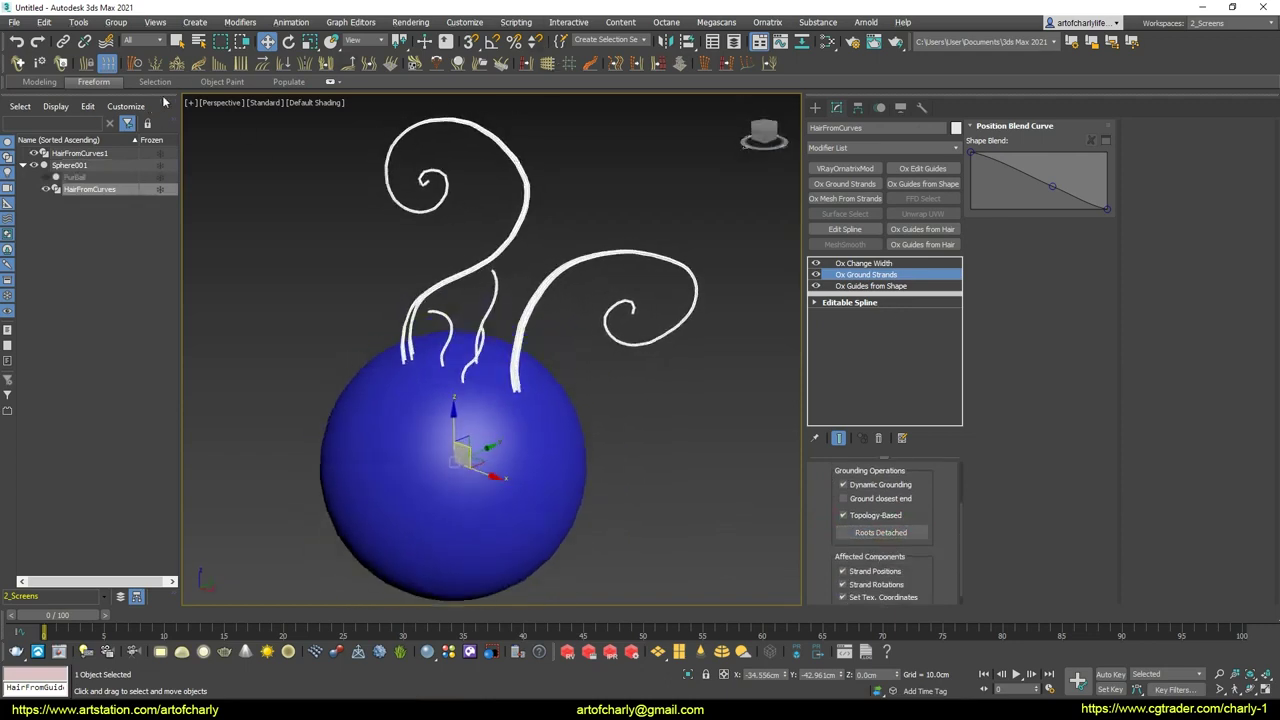
# Add an Ox Edit Guides modifier to the groom and remove the stray Change Width modifier.
pyautogui.click(922, 168)
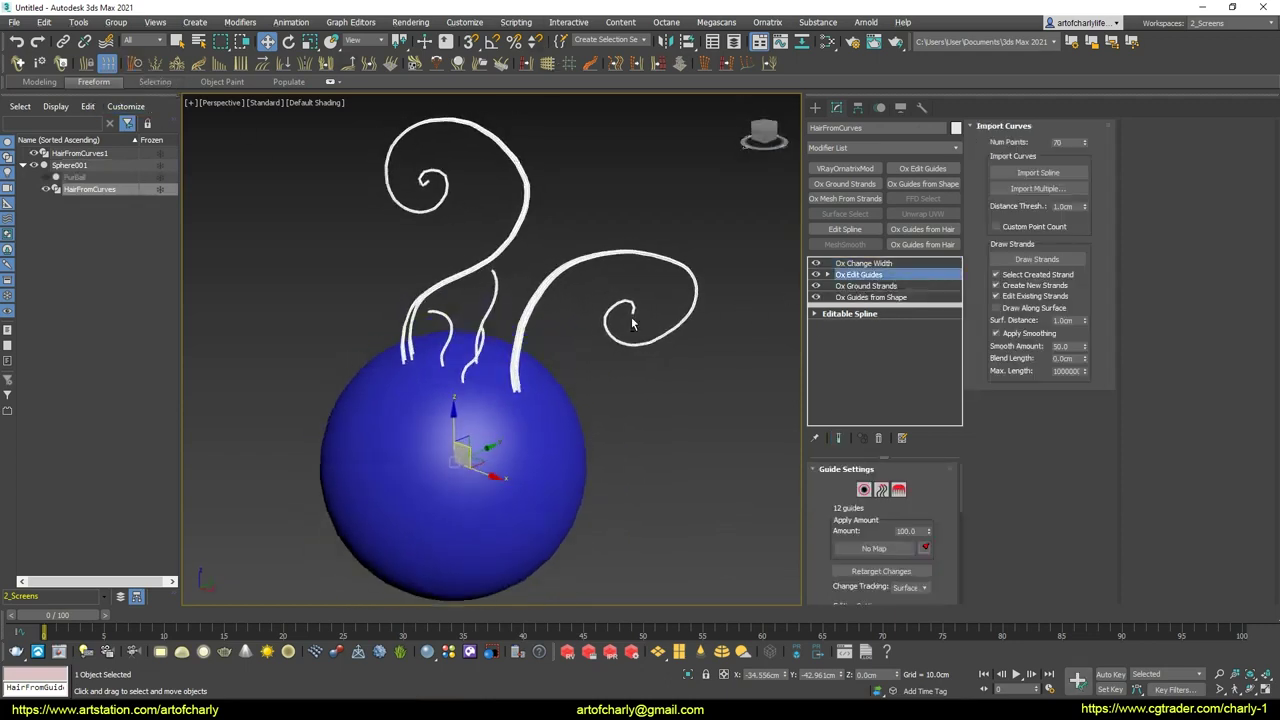
pyautogui.keyDown('alt'); pyautogui.moveTo(632, 322); pyautogui.dragTo(577, 278, button='middle'); pyautogui.keyUp('alt')
pyautogui.click(866, 264)
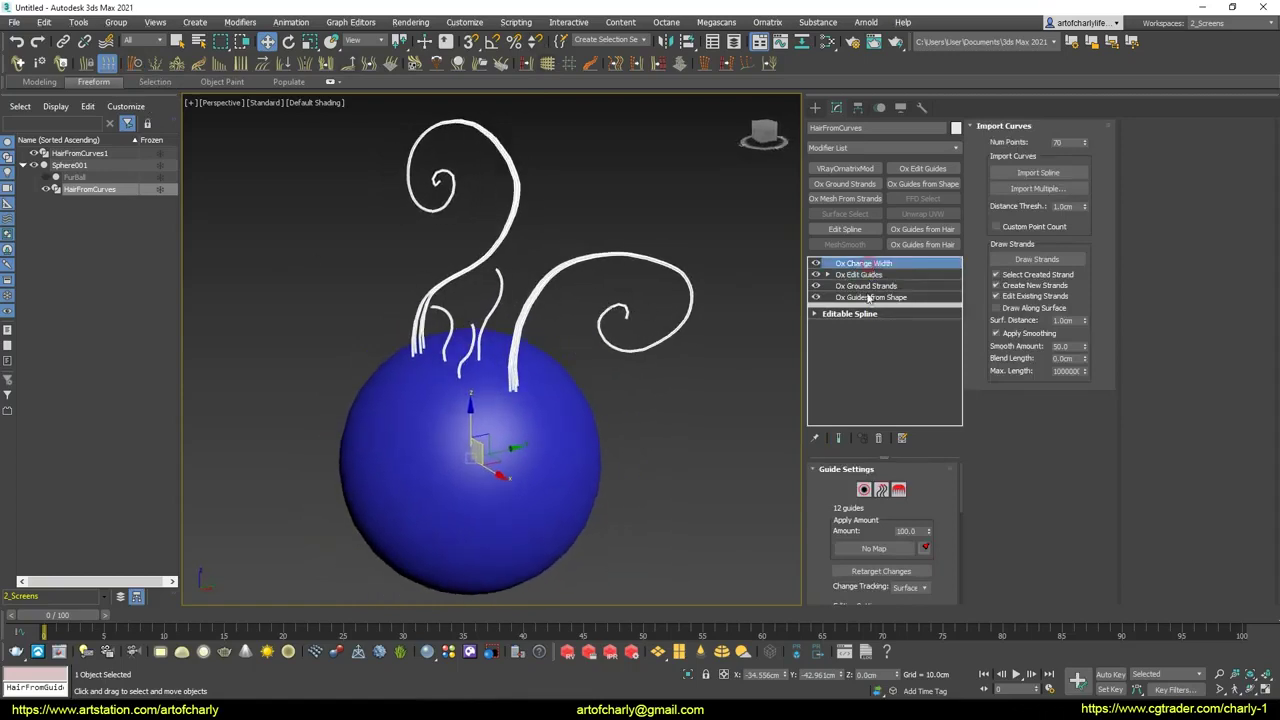
pyautogui.click(878, 438)
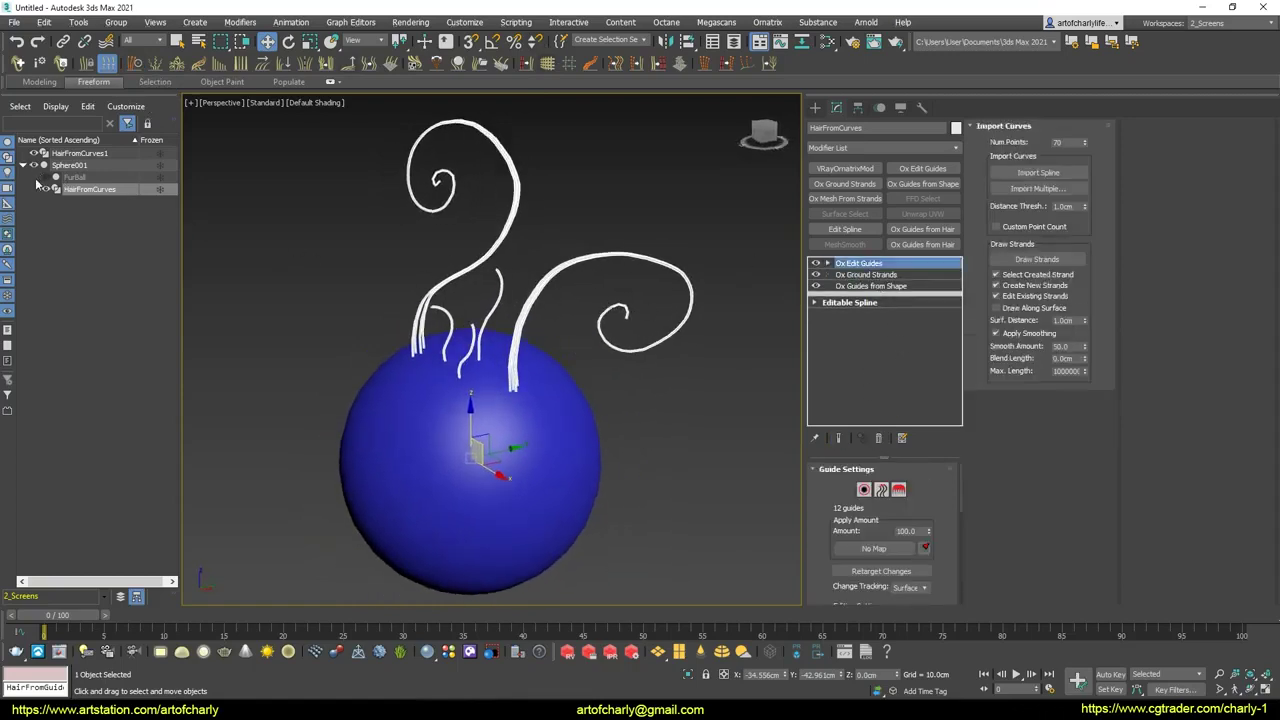
# Copy FurBall's four hair modifiers, Strand Detail to Change Width, and paste them onto HairFromCurves.
pyautogui.click(76, 178)
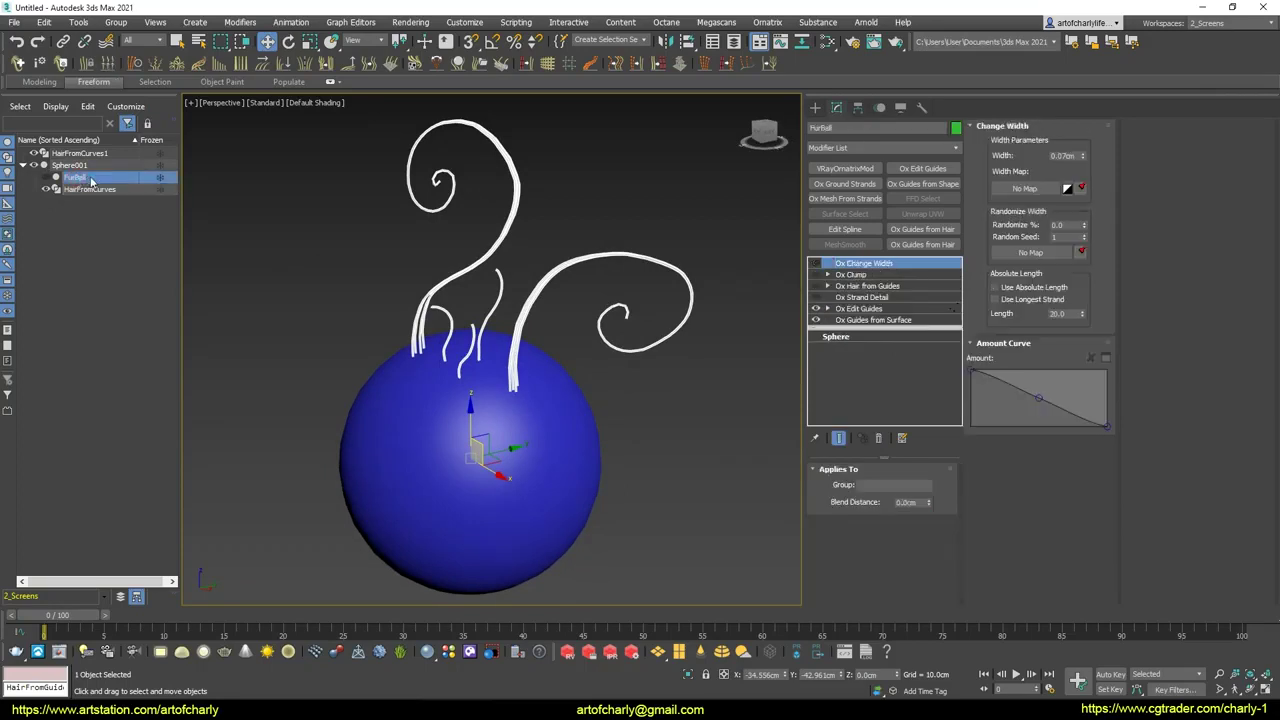
pyautogui.moveTo(885, 299); pyautogui.dragTo(872, 266)
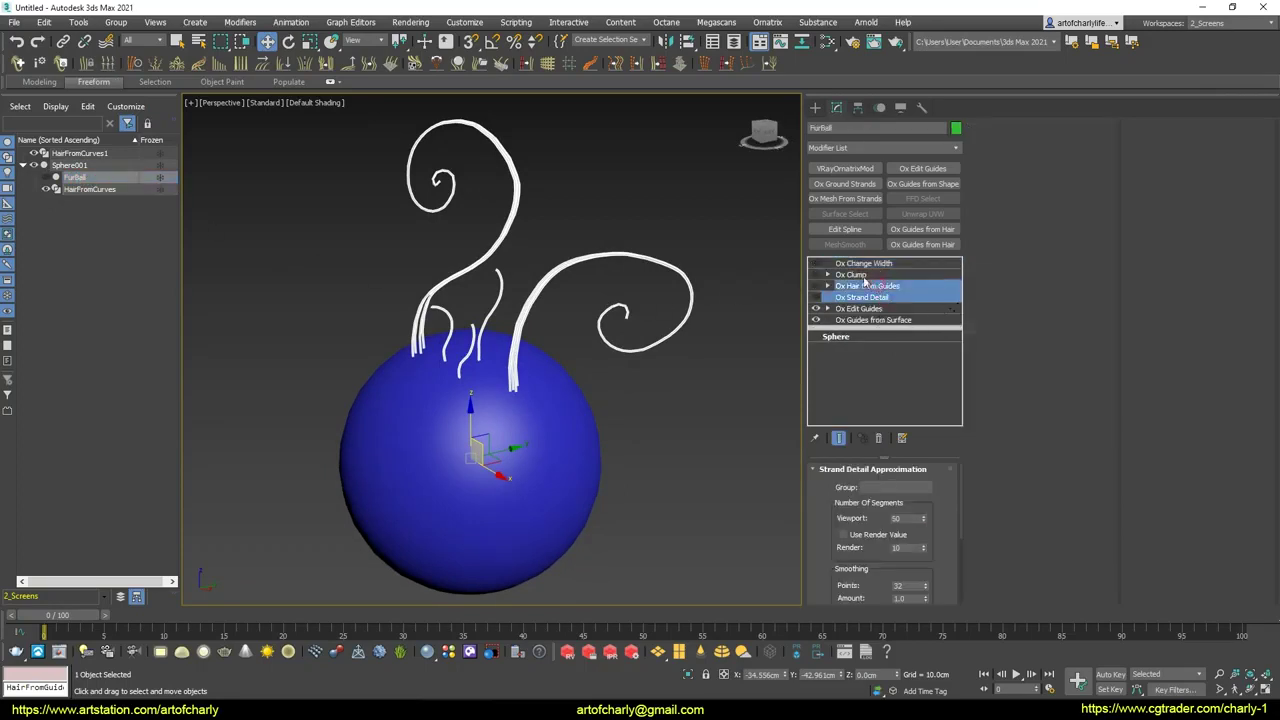
pyautogui.rightClick(872, 266)
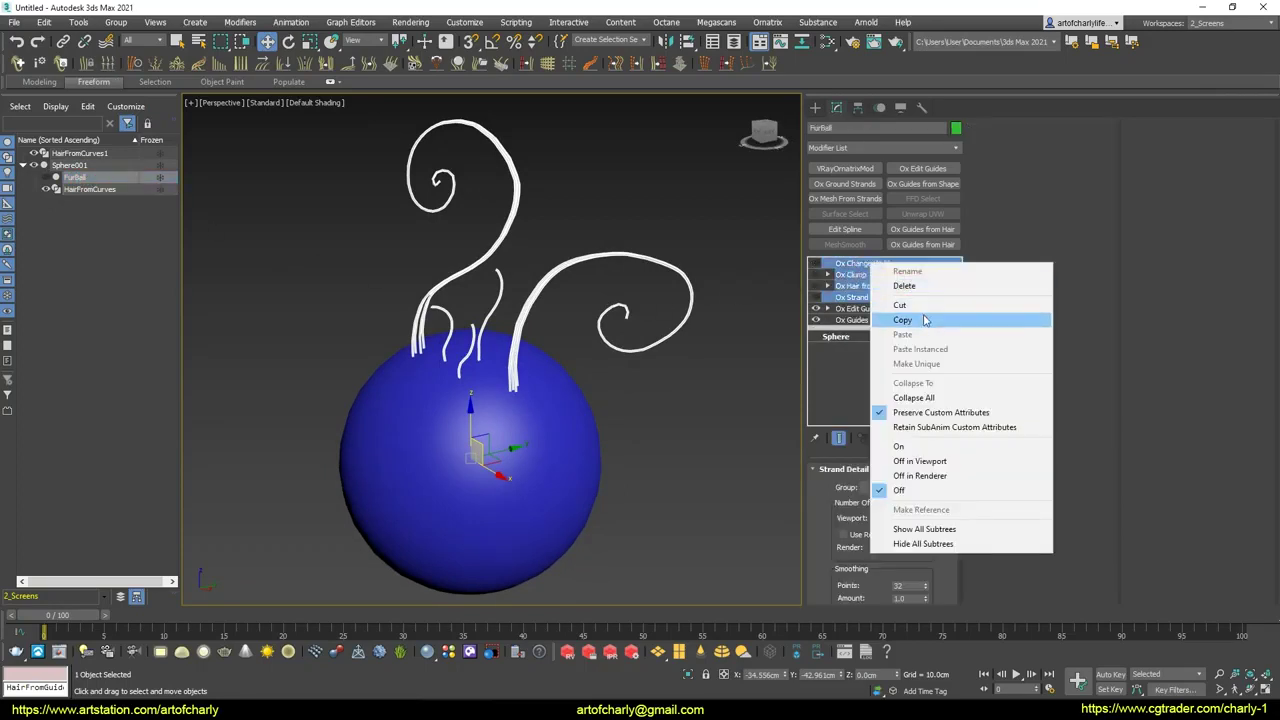
pyautogui.click(895, 320)
pyautogui.click(90, 189)
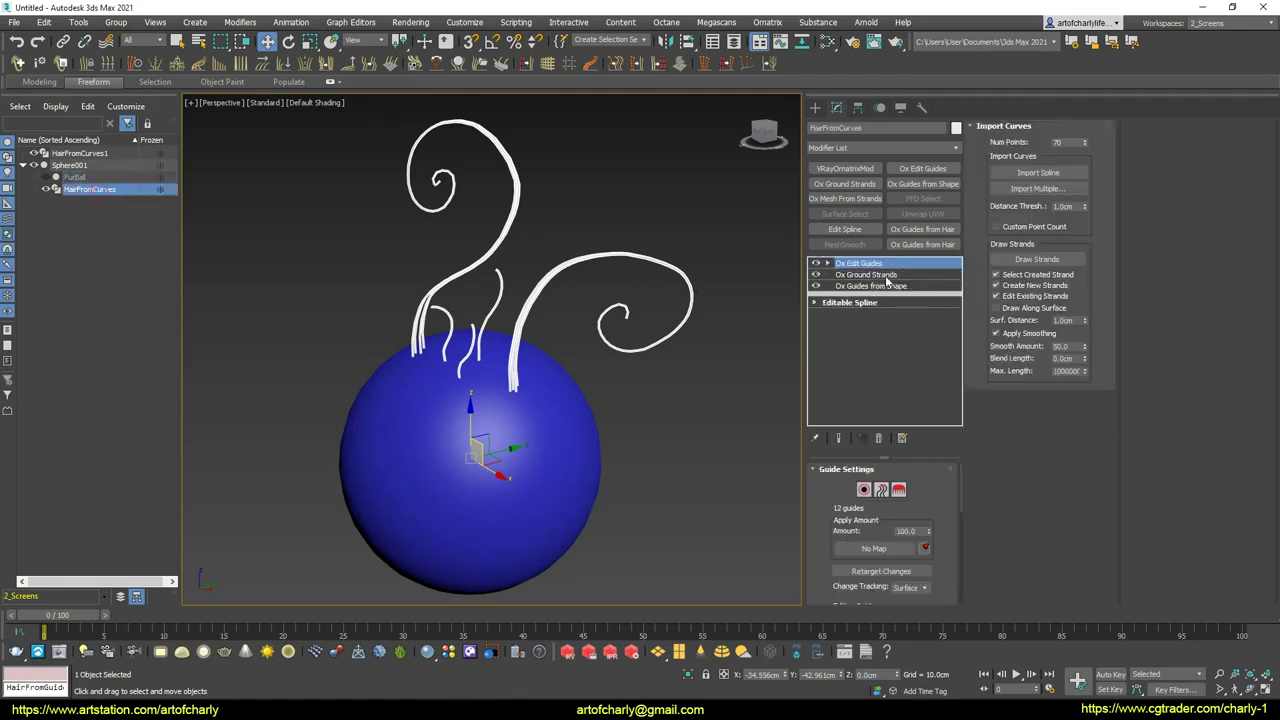
pyautogui.rightClick(878, 263)
pyautogui.click(942, 334)
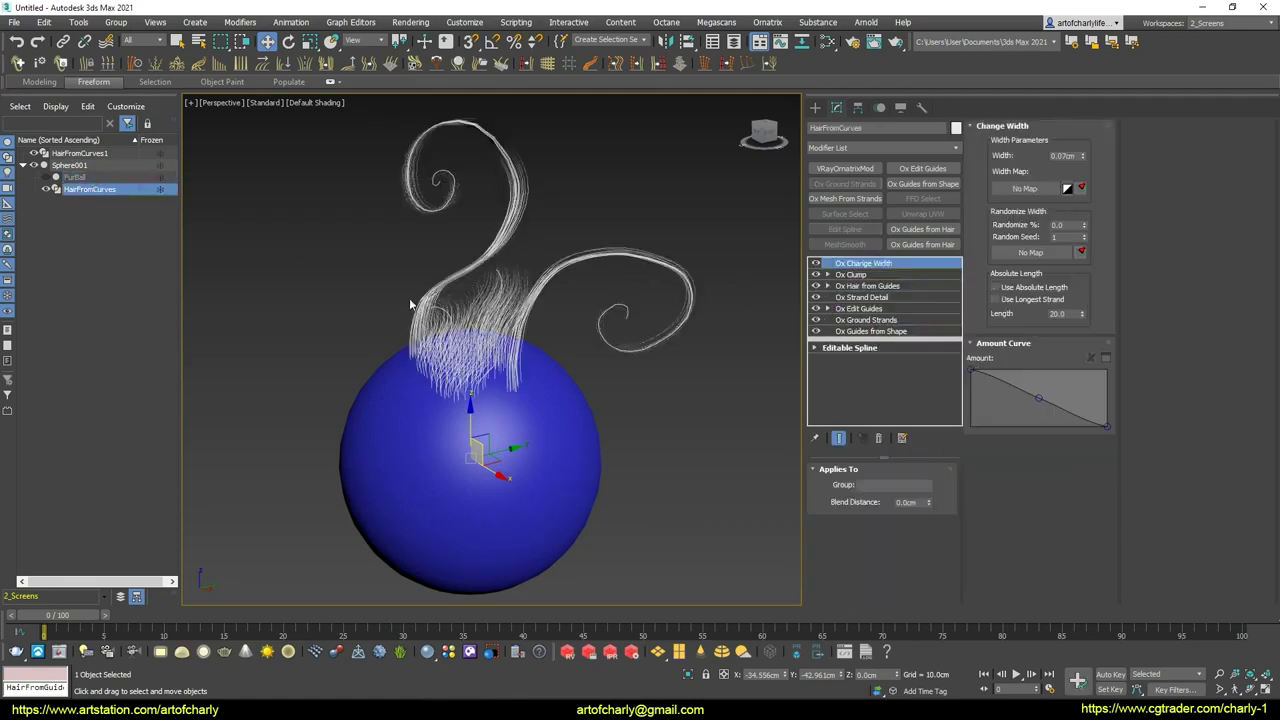
# Select HairFromCurves under the sphere and create clumps from its guides in Ox Clump.
pyautogui.click(80, 178)
pyautogui.click(22, 165)
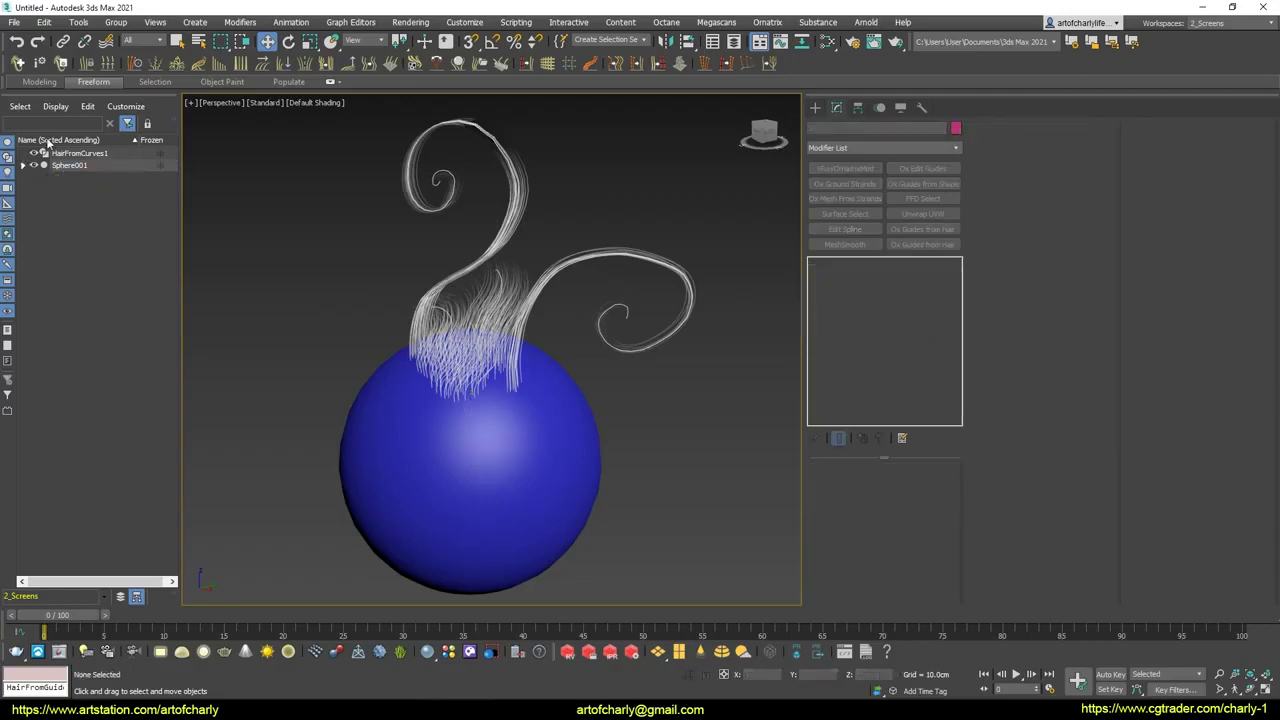
pyautogui.click(83, 167)
pyautogui.click(22, 165)
pyautogui.click(90, 177)
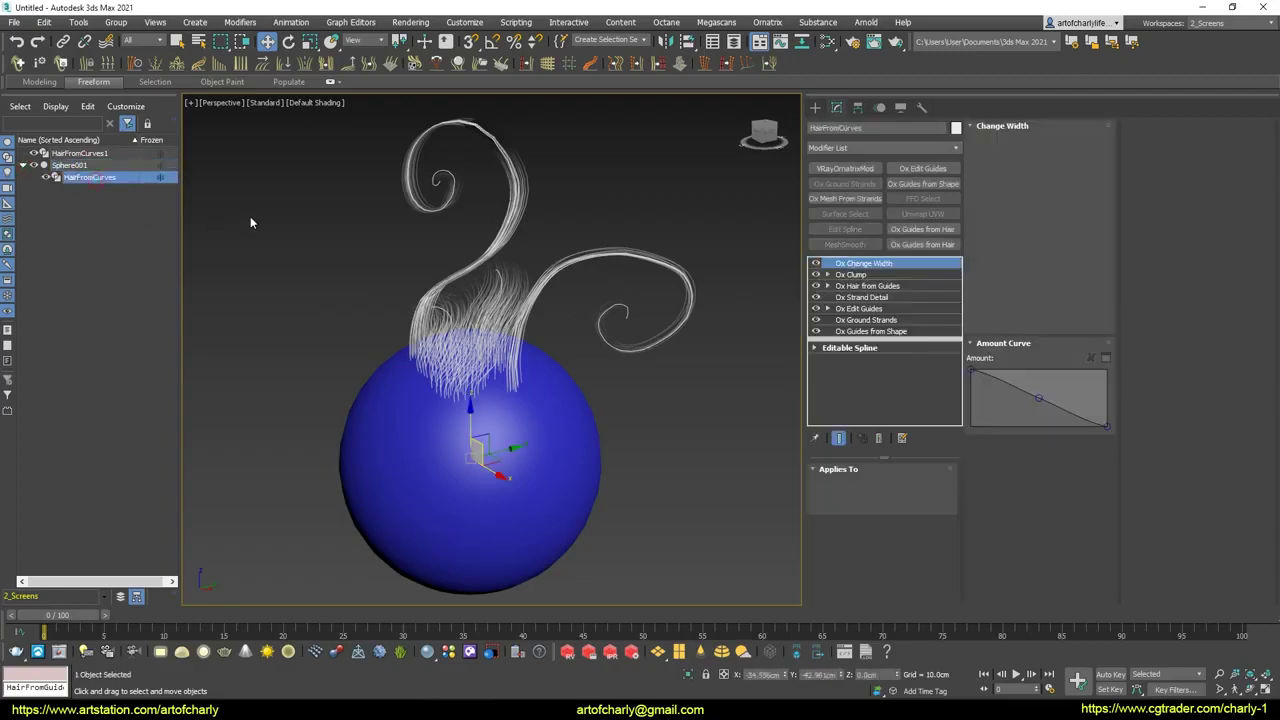
pyautogui.keyDown('alt'); pyautogui.moveTo(588, 325); pyautogui.dragTo(576, 326, button='middle'); pyautogui.keyUp('alt')
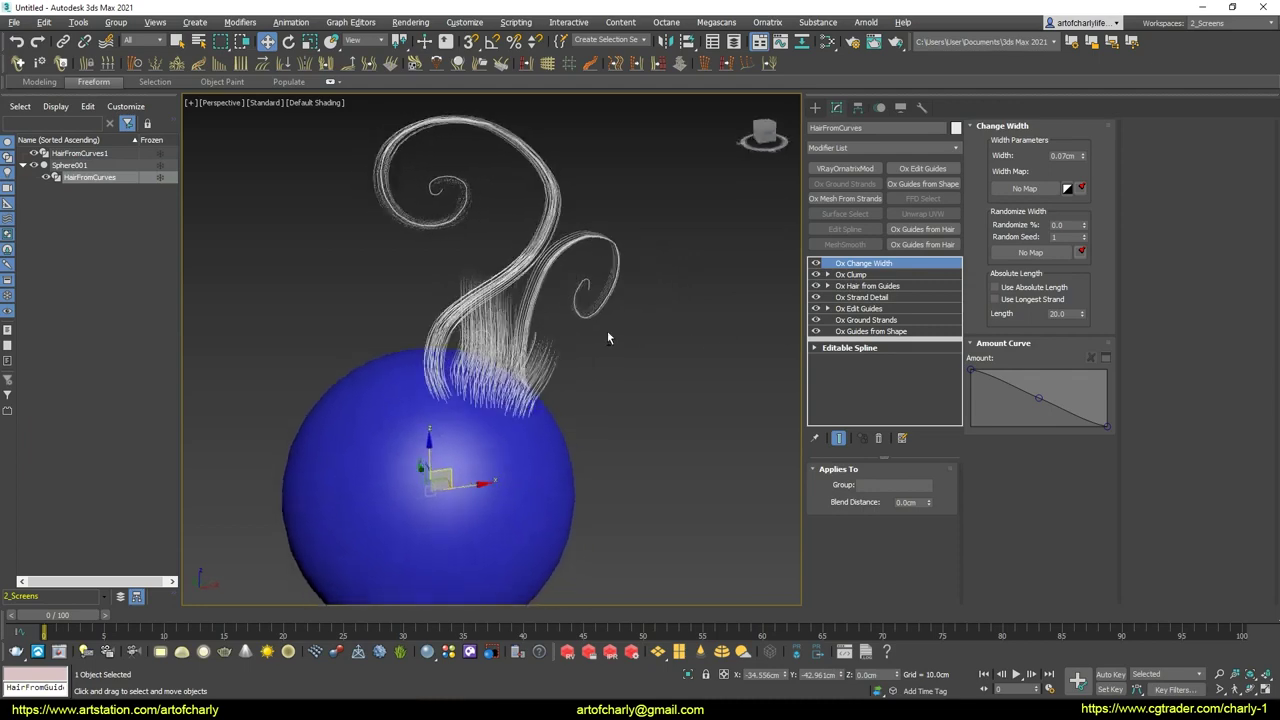
pyautogui.click(880, 287)
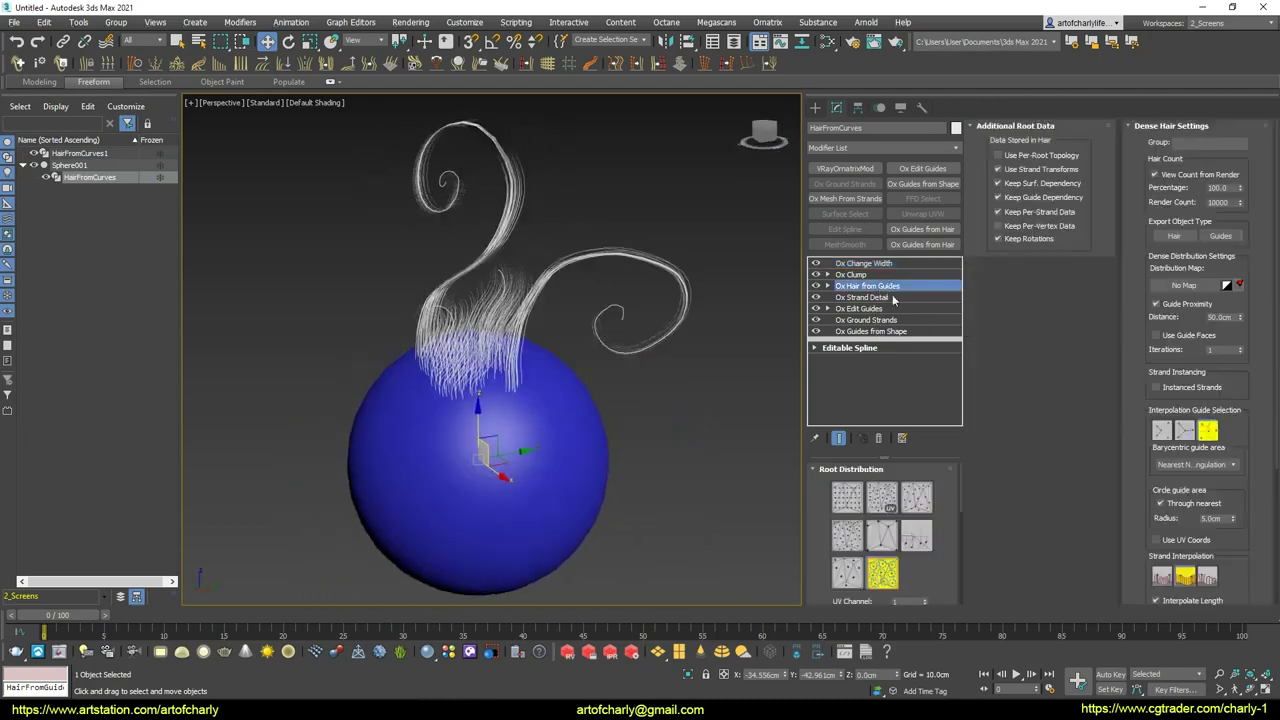
pyautogui.click(852, 274)
pyautogui.keyDown('alt'); pyautogui.moveTo(716, 314); pyautogui.dragTo(597, 334, button='middle'); pyautogui.keyUp('alt')
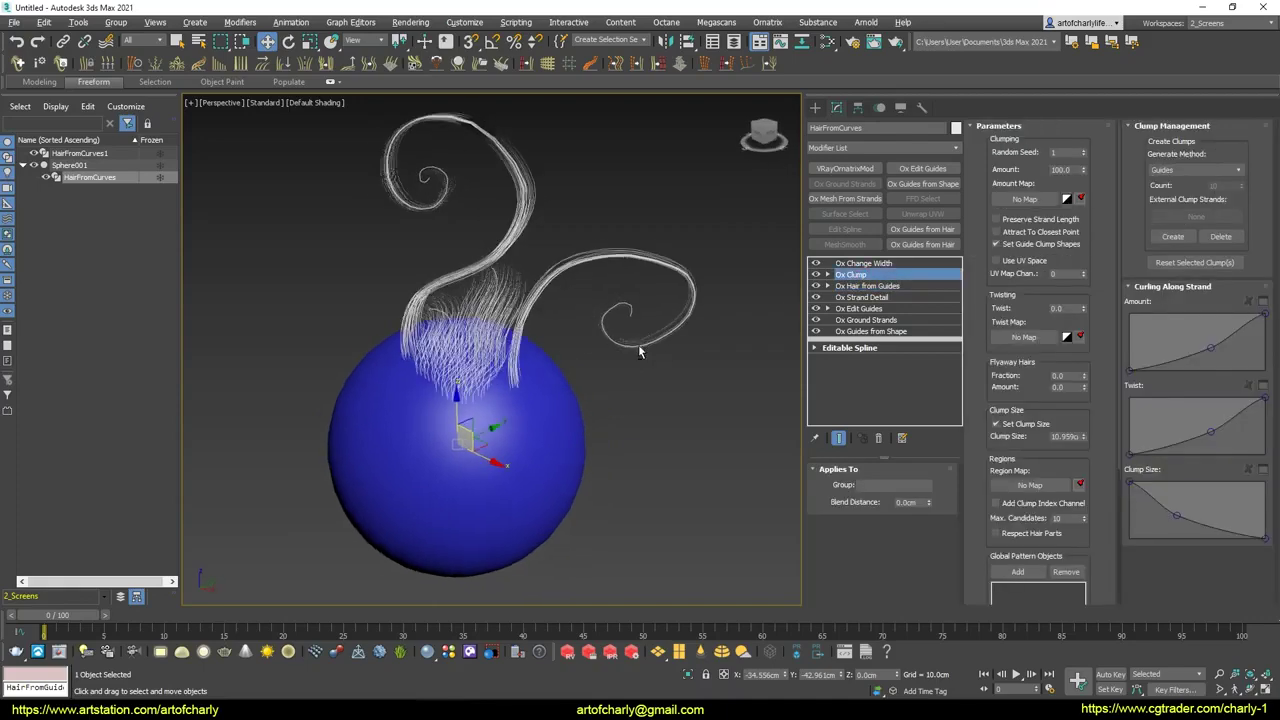
pyautogui.click(1173, 236)
pyautogui.moveTo(602, 326)
pyautogui.keyDown('alt'); pyautogui.mouseDown(button='middle')
pyautogui.moveTo(674, 346)
pyautogui.moveTo(509, 326)
pyautogui.mouseUp(button='middle'); pyautogui.keyUp('alt')
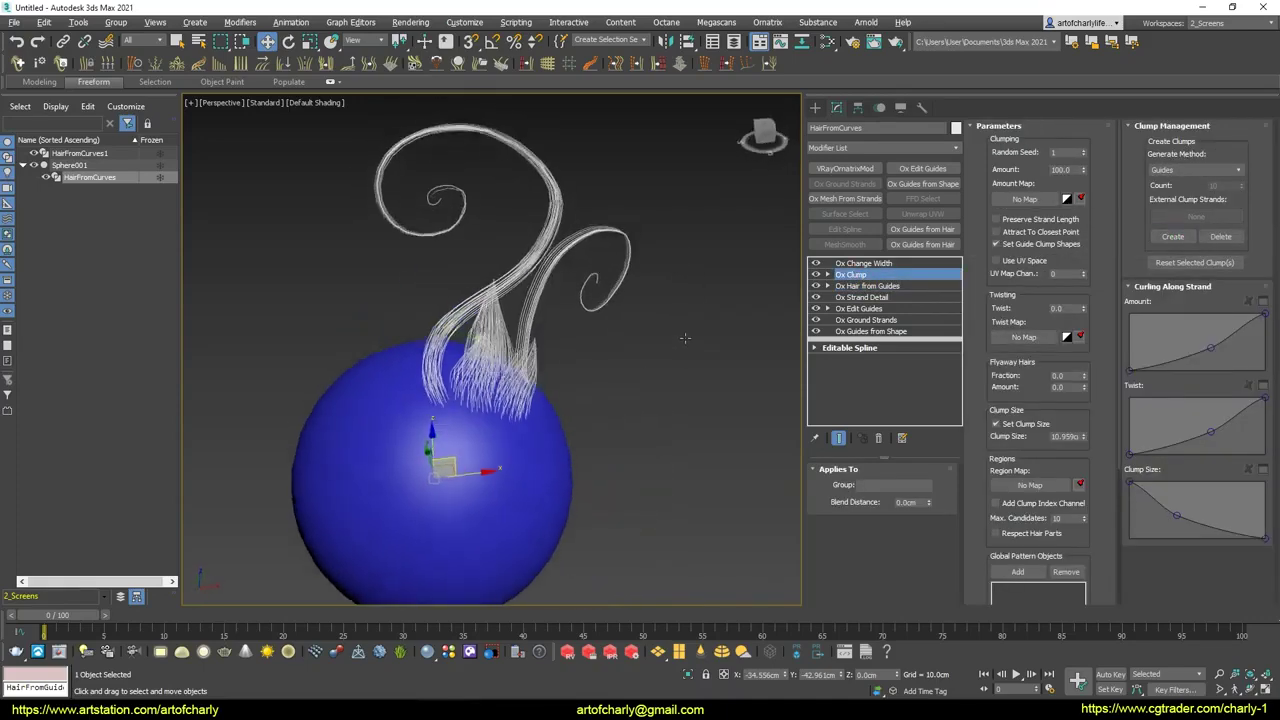
# Change the HairFromCurves object colour to green.
pyautogui.scroll(3, 509, 326)
pyautogui.scroll(-1, 509, 326)
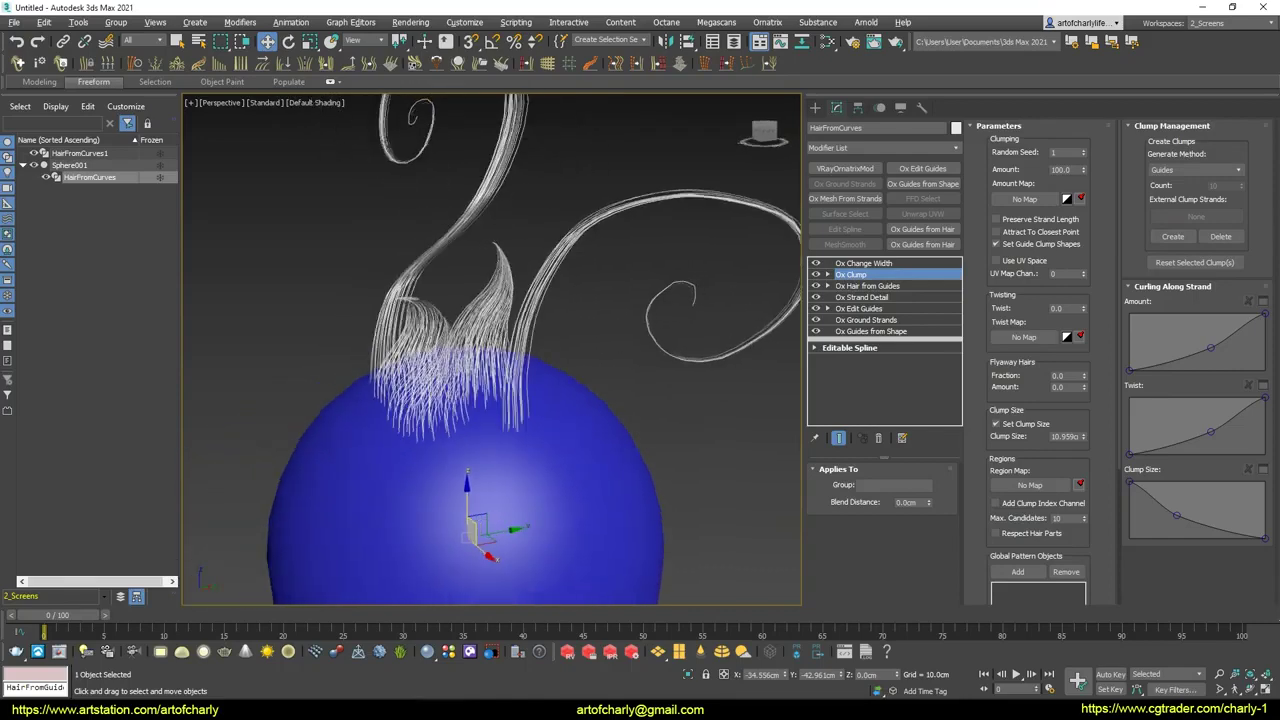
pyautogui.click(956, 128)
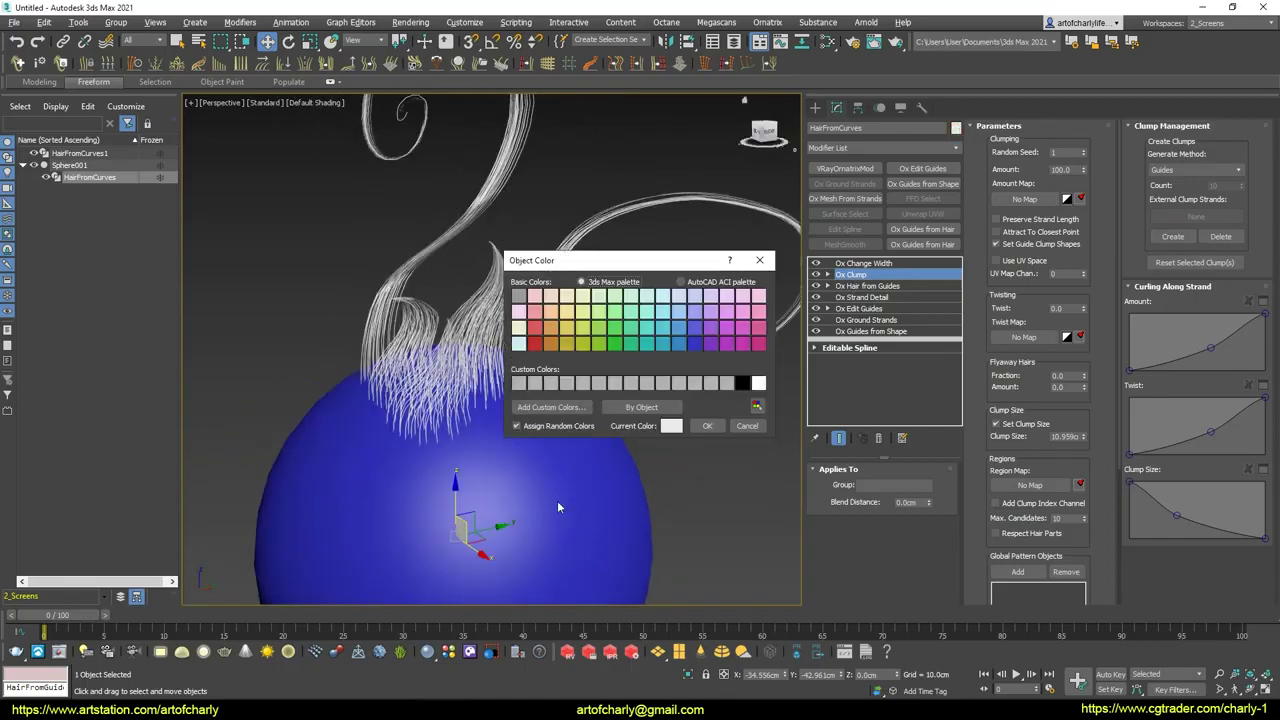
pyautogui.click(614, 343)
pyautogui.click(707, 426)
pyautogui.moveTo(484, 358)
pyautogui.keyDown('alt'); pyautogui.mouseDown(button='middle')
pyautogui.moveTo(530, 340)
pyautogui.moveTo(551, 298)
pyautogui.moveTo(512, 301)
pyautogui.mouseUp(button='middle'); pyautogui.keyUp('alt')
# Set Ox Hair from Guides Render Count to 100000.
pyautogui.click(884, 287)
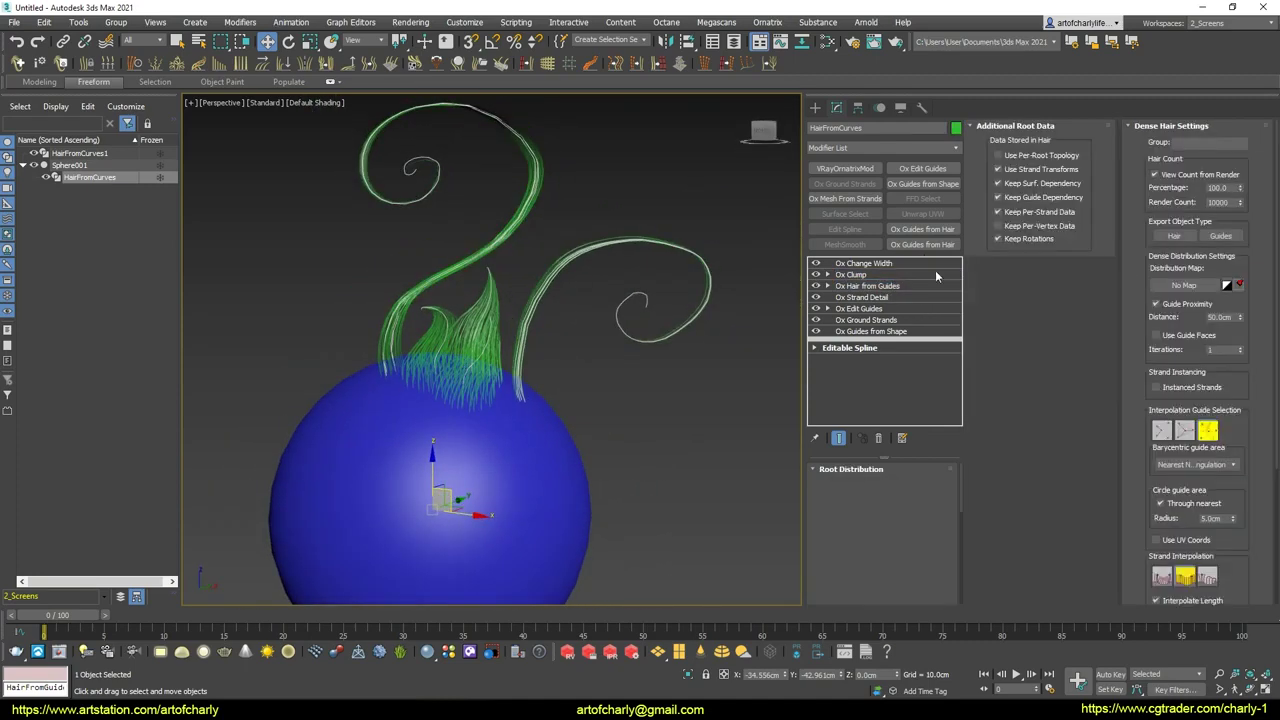
pyautogui.keyDown('alt'); pyautogui.moveTo(575, 411); pyautogui.dragTo(520, 400, button='middle'); pyautogui.keyUp('alt')
pyautogui.doubleClick(1230, 202)
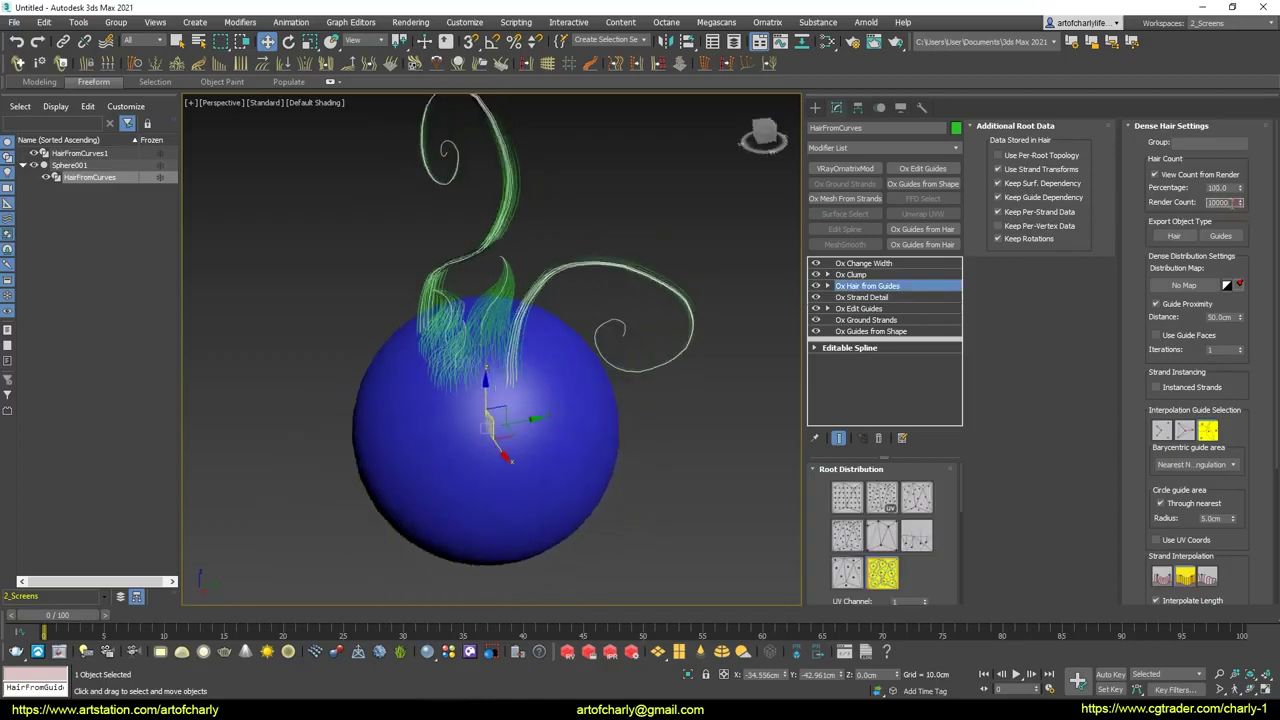
pyautogui.write('0')
pyautogui.press('Return')
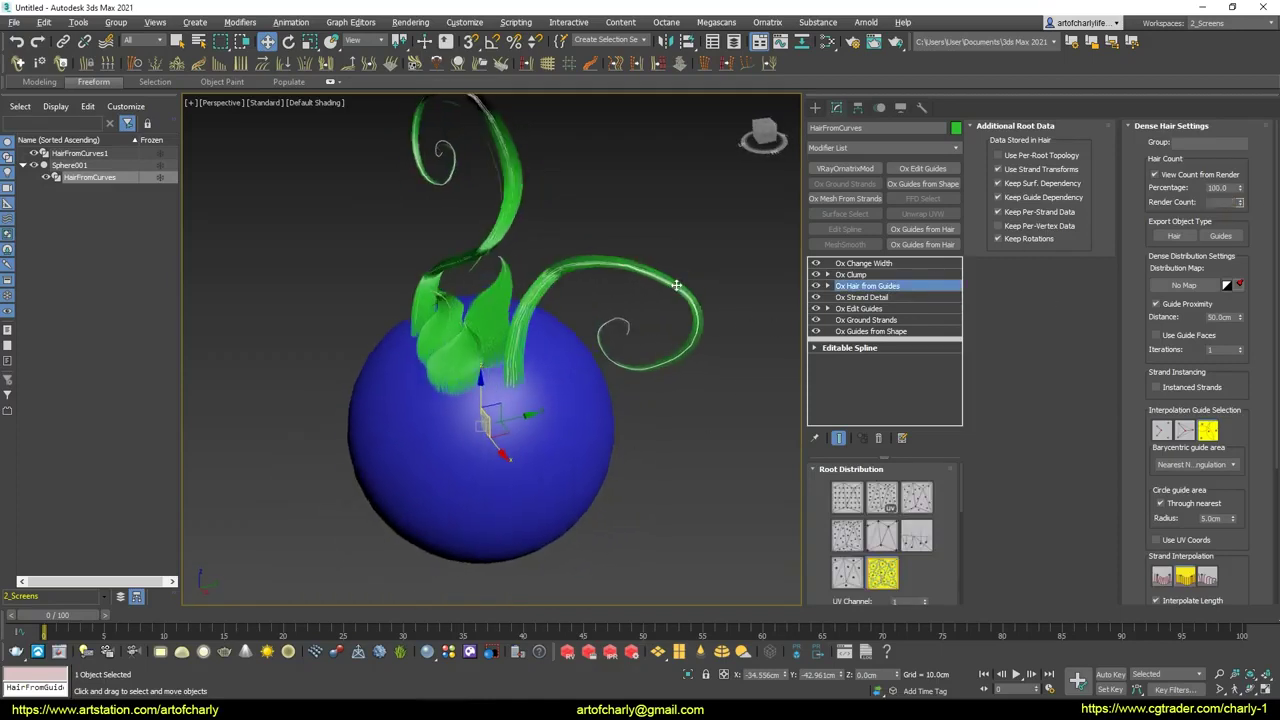
pyautogui.moveTo(666, 334)
pyautogui.keyDown('alt'); pyautogui.mouseDown(button='middle')
pyautogui.moveTo(694, 271)
pyautogui.moveTo(531, 286)
pyautogui.moveTo(434, 271)
pyautogui.moveTo(720, 251)
pyautogui.moveTo(759, 298)
pyautogui.mouseUp(button='middle'); pyautogui.keyUp('alt')
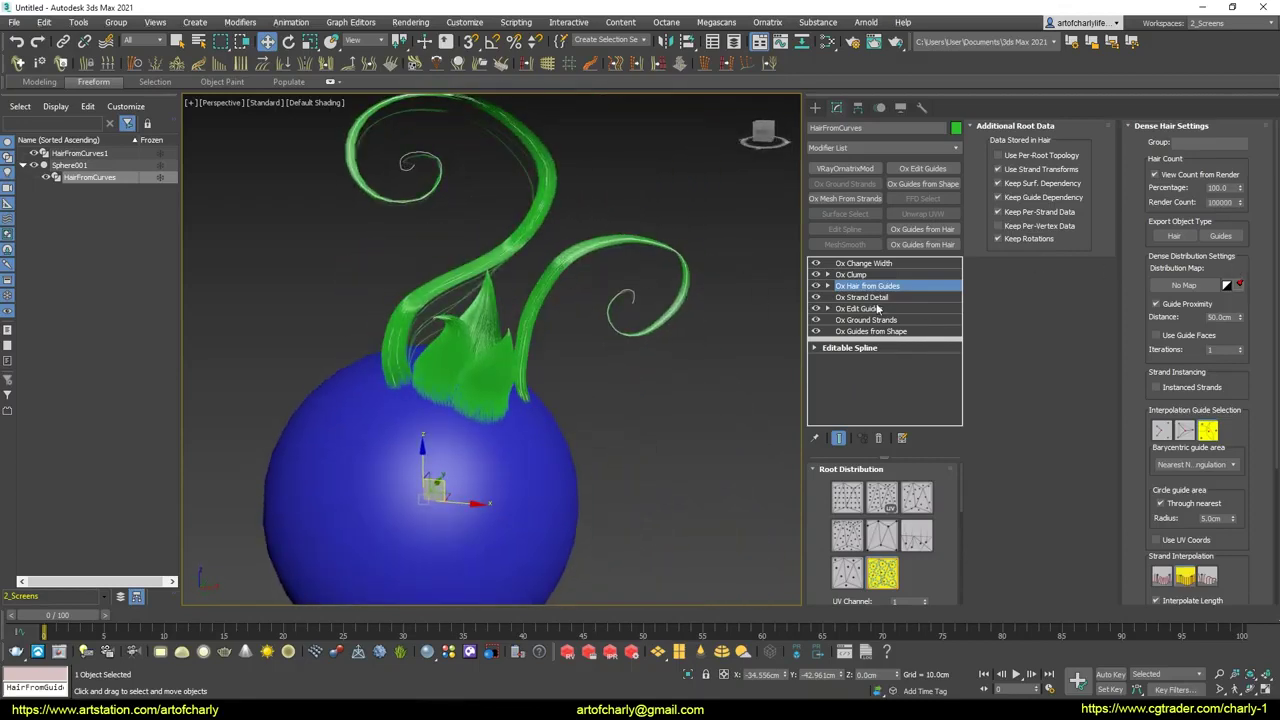
# Switch Hair from Guides to the second Interpolation Guide Selection method.
pyautogui.click(851, 274)
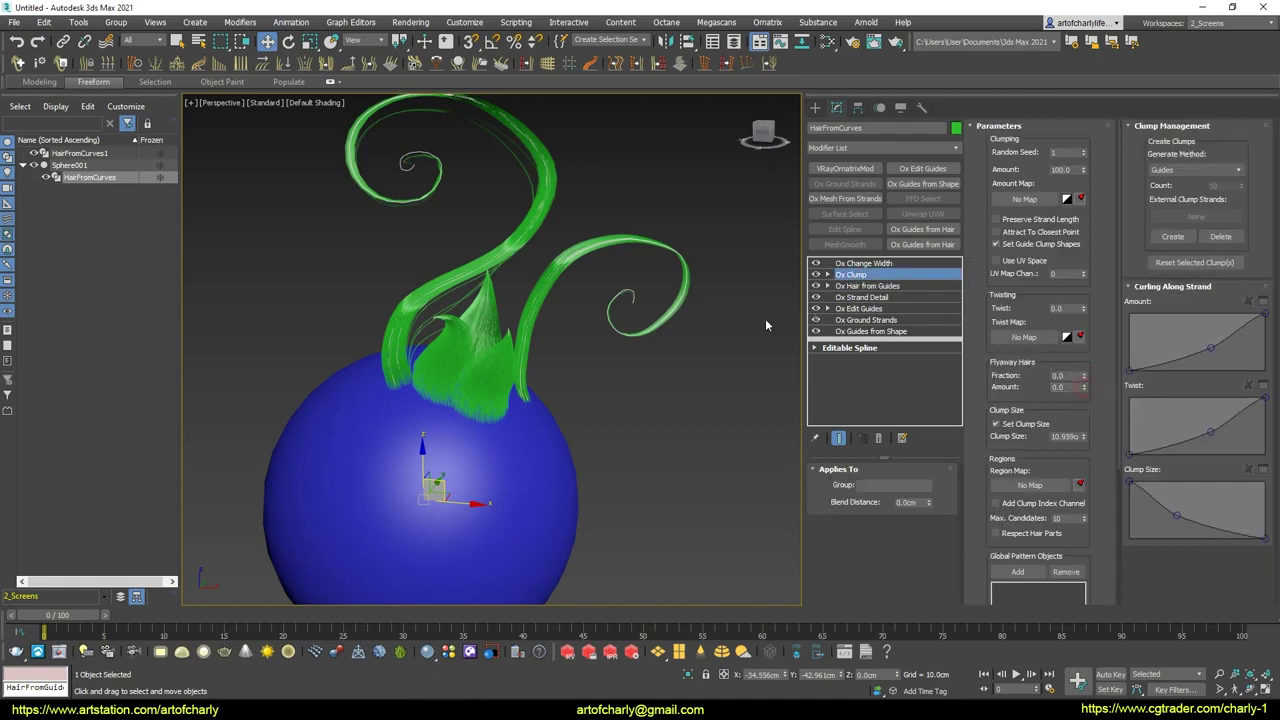
pyautogui.moveTo(765, 325)
pyautogui.keyDown('alt'); pyautogui.mouseDown(button='middle')
pyautogui.moveTo(574, 357)
pyautogui.moveTo(767, 371)
pyautogui.mouseUp(button='middle'); pyautogui.keyUp('alt')
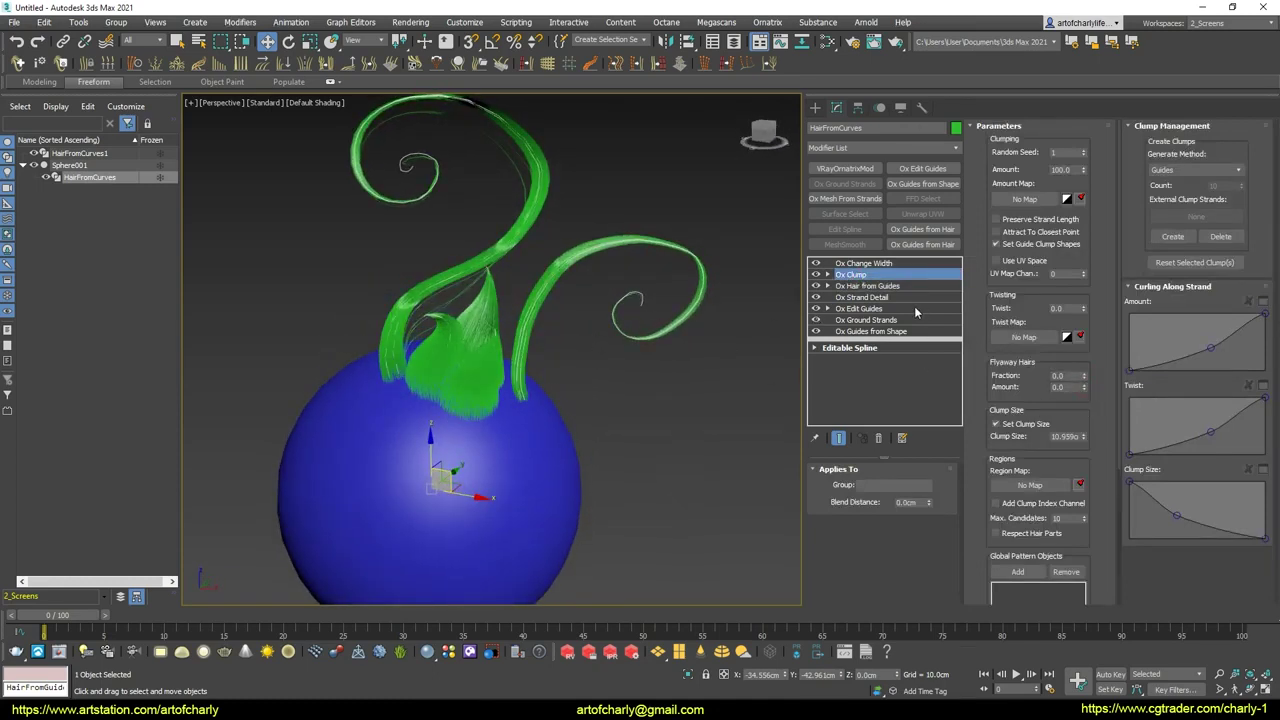
pyautogui.click(887, 286)
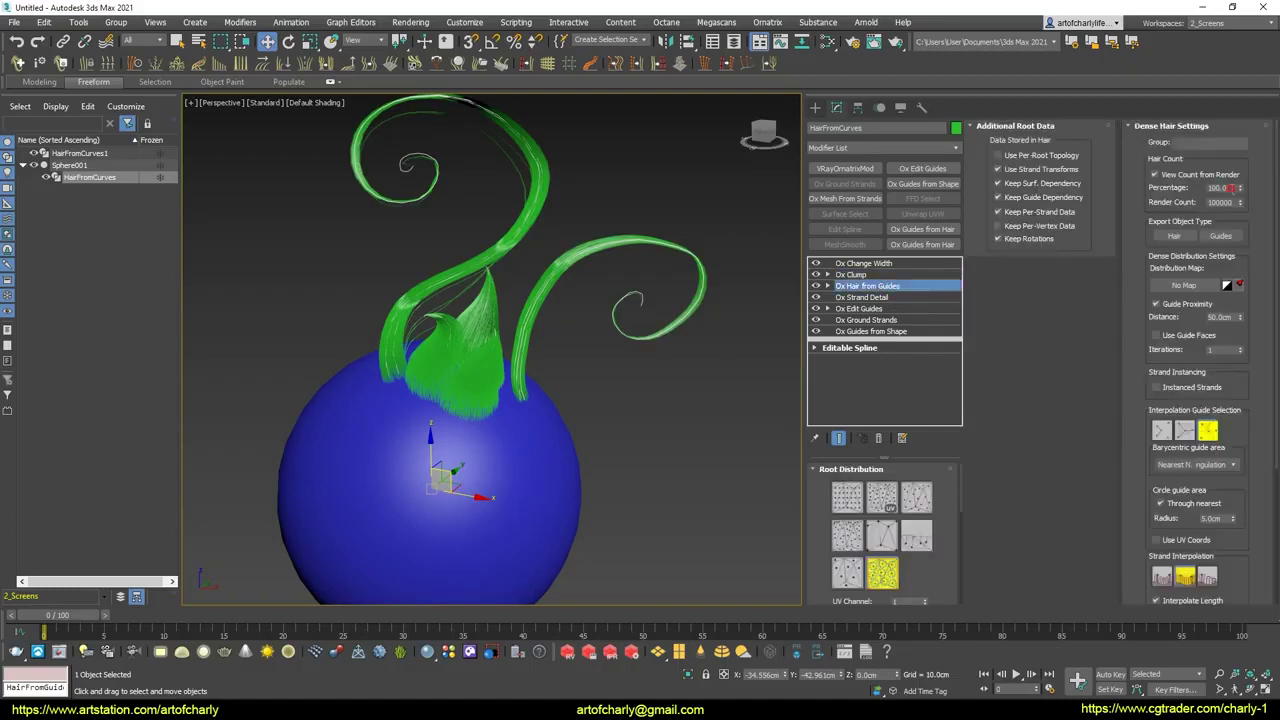
pyautogui.click(1184, 430)
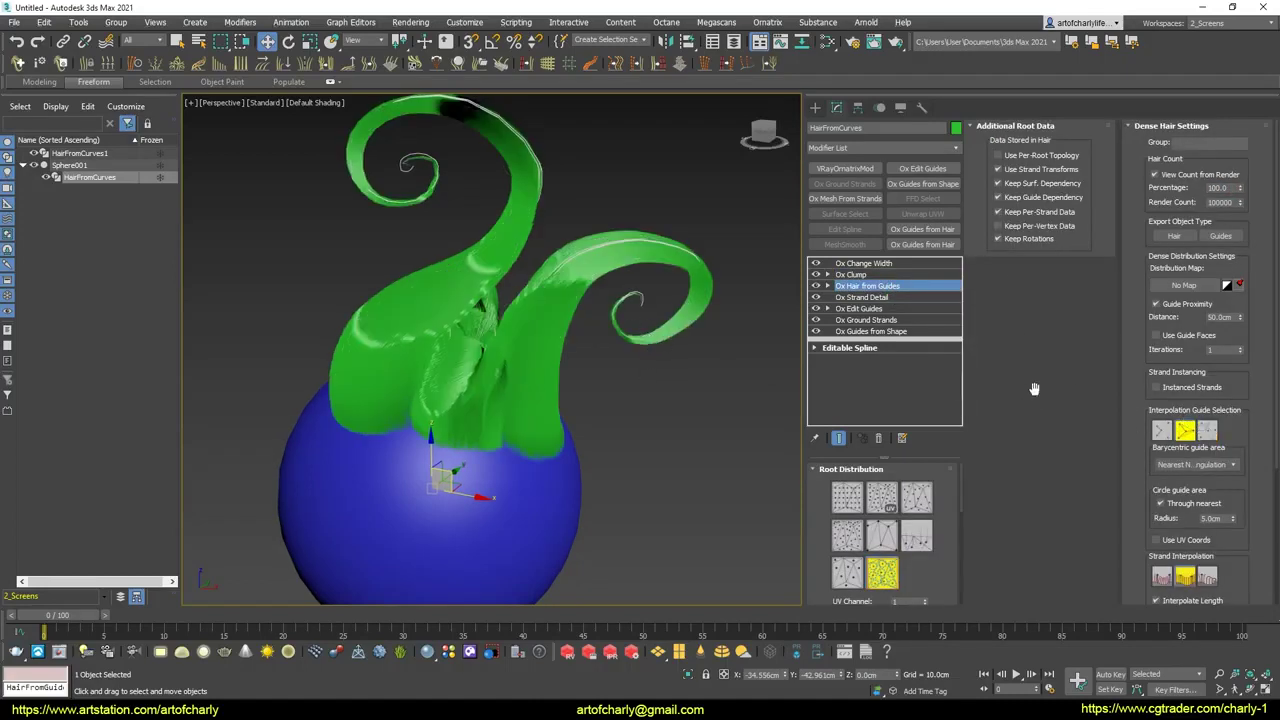
# Use the third guide interpolation method and enable Through nearest for the circle guide area.
pyautogui.moveTo(643, 363)
pyautogui.keyDown('alt'); pyautogui.mouseDown(button='middle')
pyautogui.moveTo(631, 343)
pyautogui.moveTo(483, 328)
pyautogui.moveTo(438, 371)
pyautogui.moveTo(500, 386)
pyautogui.moveTo(904, 362)
pyautogui.mouseUp(button='middle'); pyautogui.keyUp('alt')
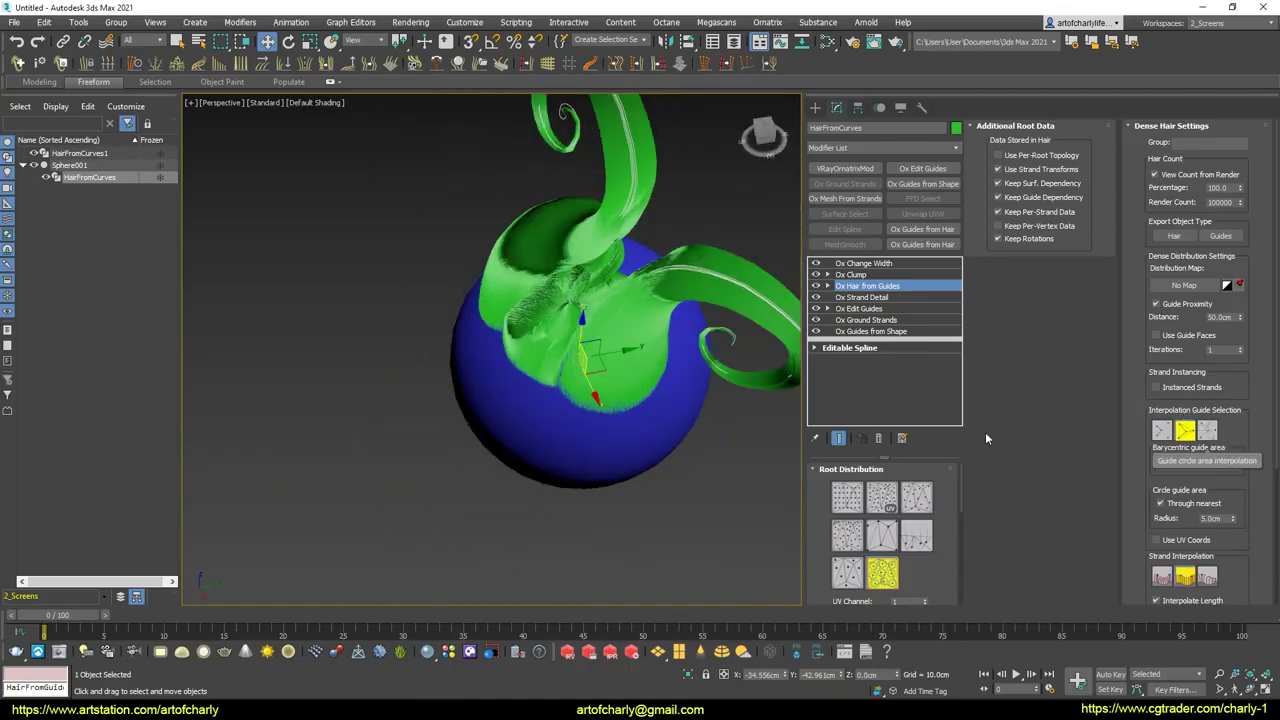
pyautogui.click(1208, 430)
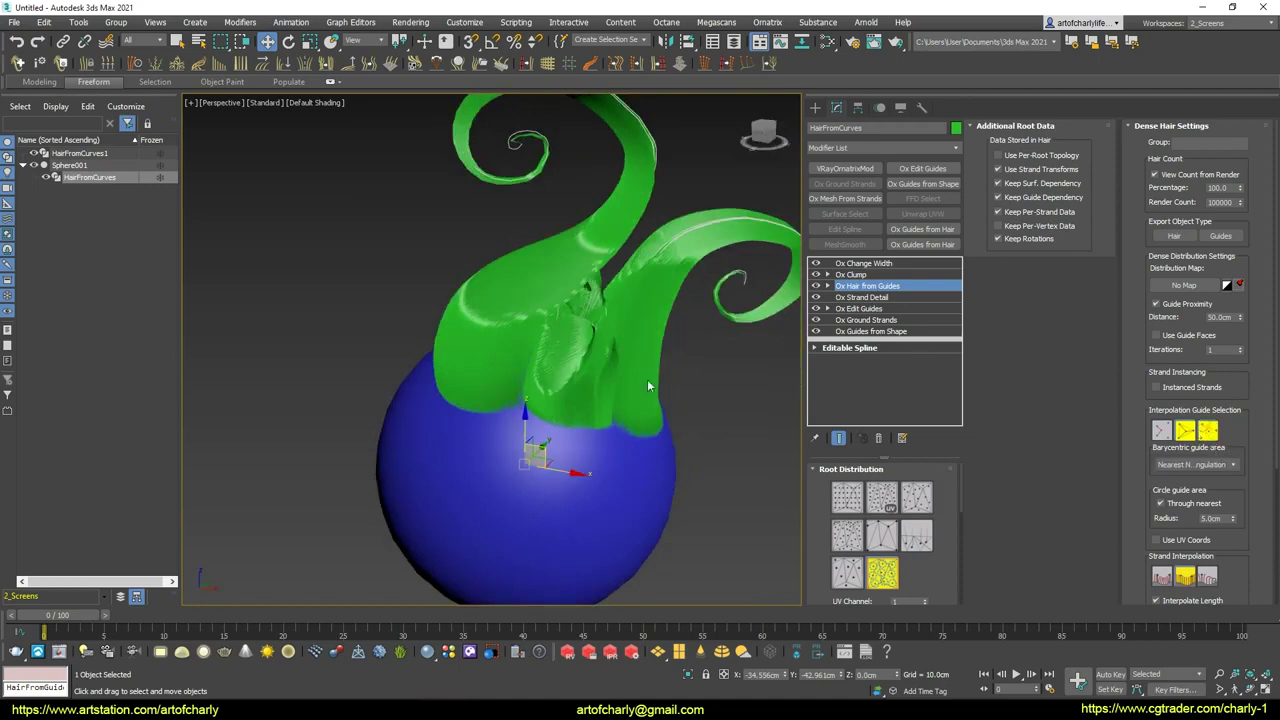
pyautogui.moveTo(624, 300)
pyautogui.keyDown('alt'); pyautogui.mouseDown(button='middle')
pyautogui.moveTo(623, 323)
pyautogui.moveTo(555, 342)
pyautogui.mouseUp(button='middle'); pyautogui.keyUp('alt')
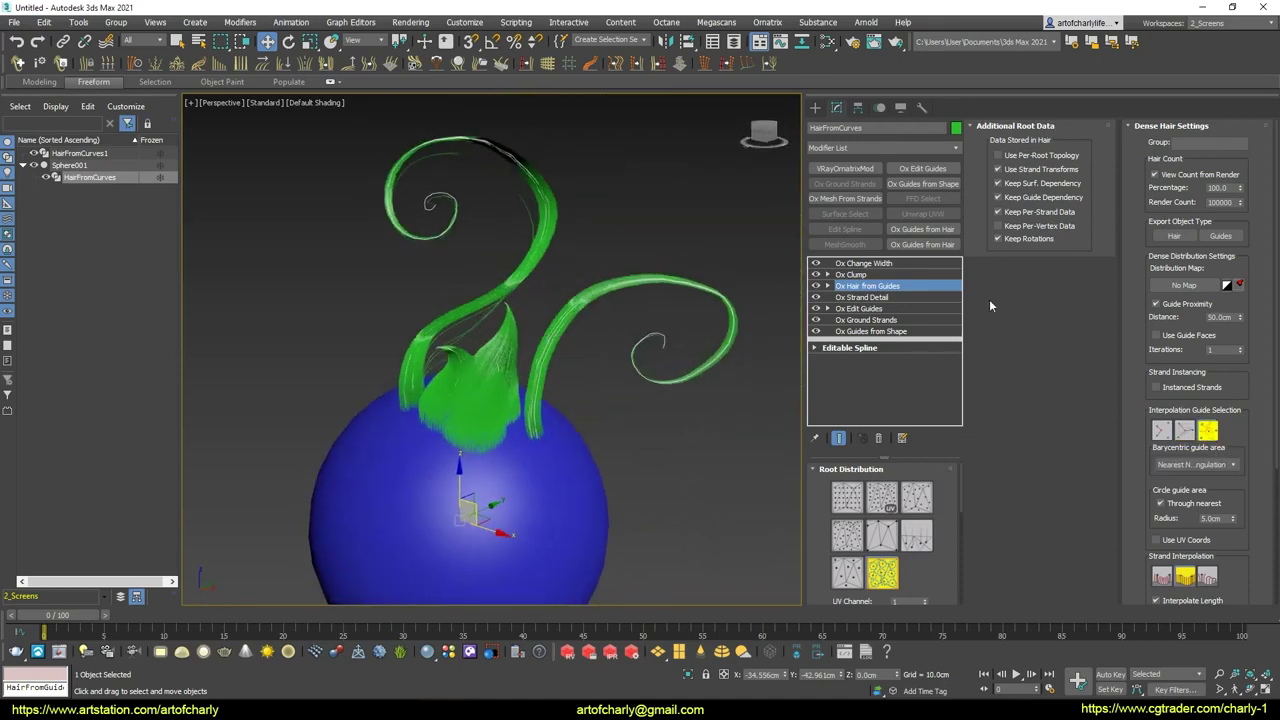
pyautogui.scroll(-1, 1162, 502)
pyautogui.scroll(-1, 1178, 480)
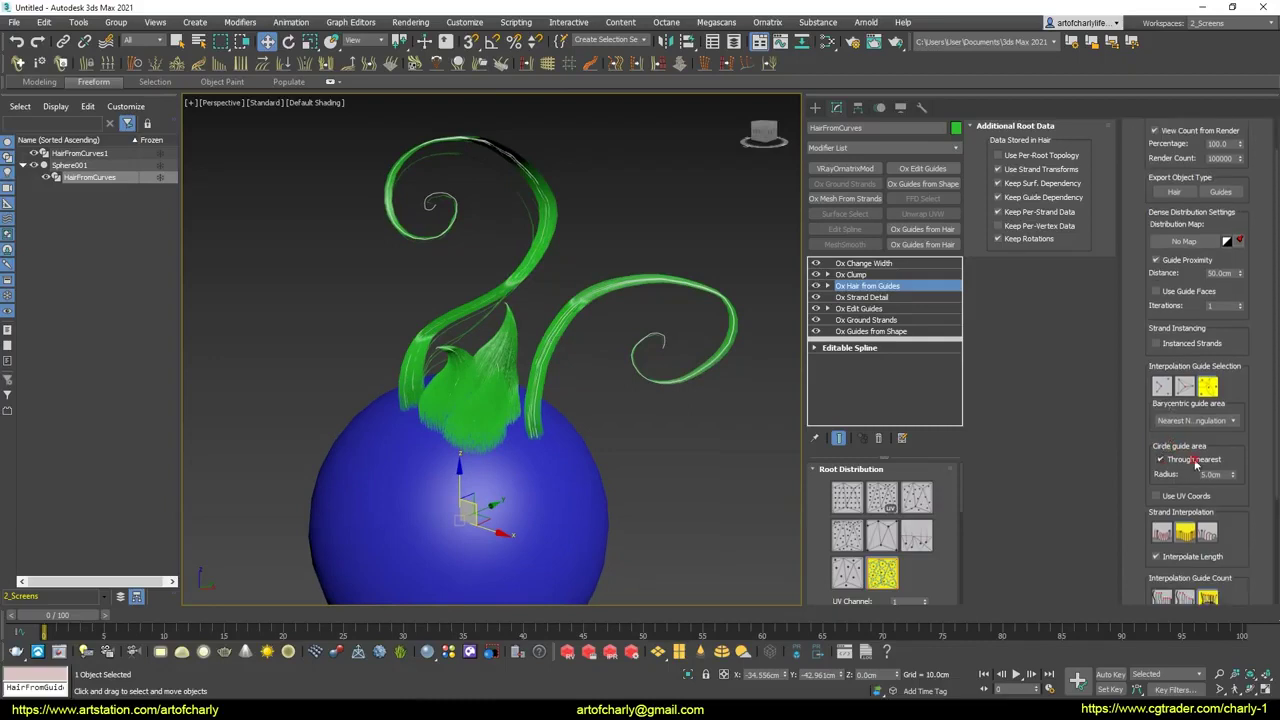
pyautogui.click(1211, 468)
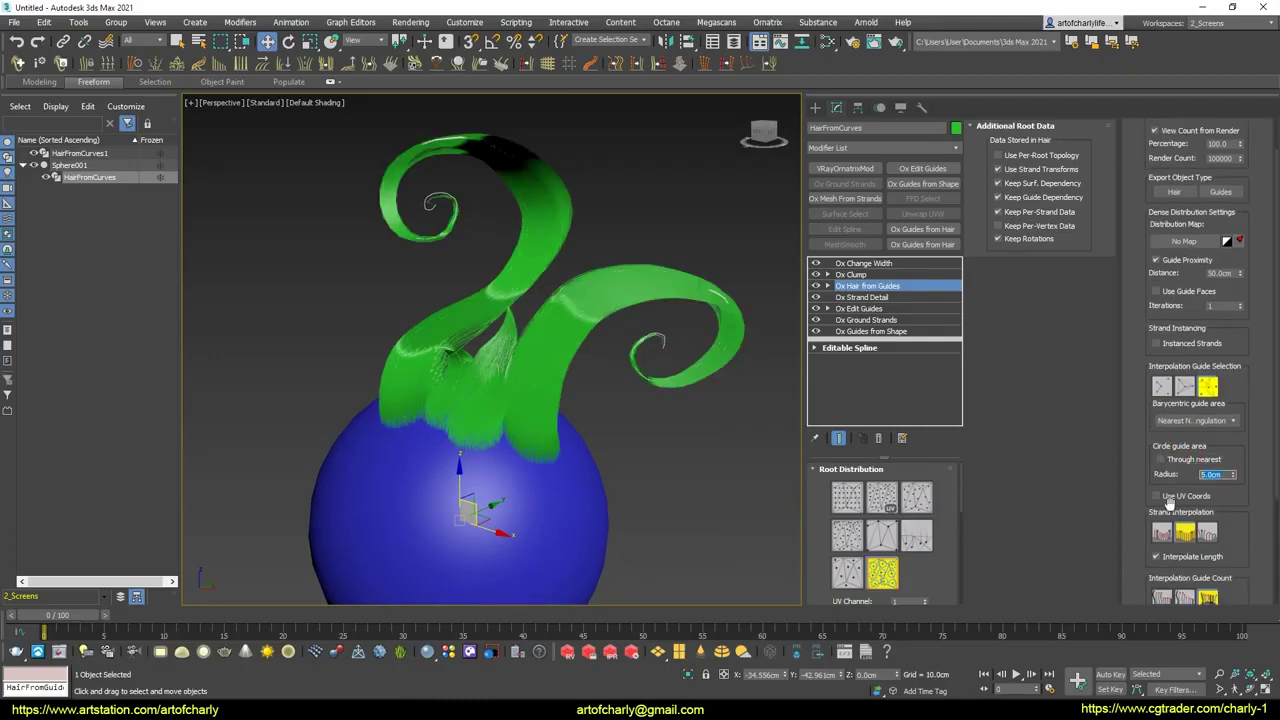
pyautogui.moveTo(755, 448)
pyautogui.keyDown('alt'); pyautogui.mouseDown(button='middle')
pyautogui.moveTo(647, 446)
pyautogui.moveTo(652, 470)
pyautogui.moveTo(633, 443)
pyautogui.mouseUp(button='middle'); pyautogui.keyUp('alt')
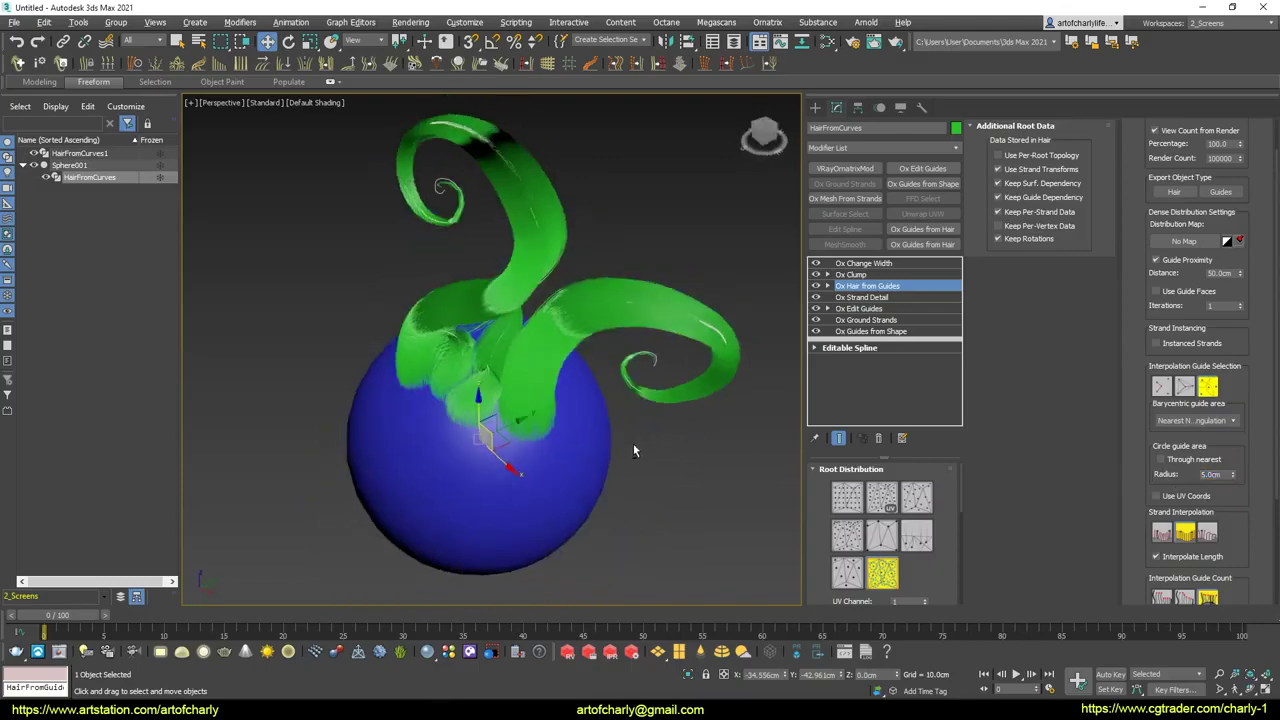
pyautogui.moveTo(563, 347)
pyautogui.keyDown('alt'); pyautogui.mouseDown(button='middle')
pyautogui.moveTo(598, 330)
pyautogui.moveTo(760, 445)
pyautogui.moveTo(606, 446)
pyautogui.moveTo(522, 342)
pyautogui.mouseUp(button='middle'); pyautogui.keyUp('alt')
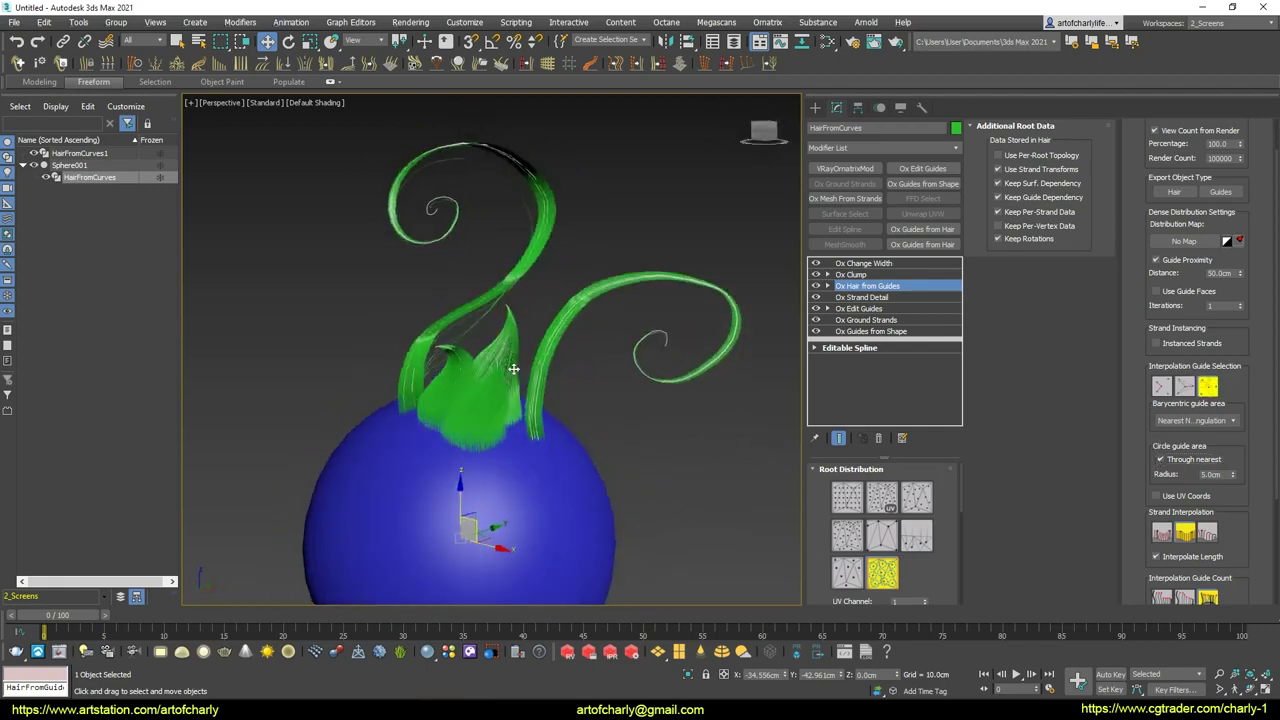
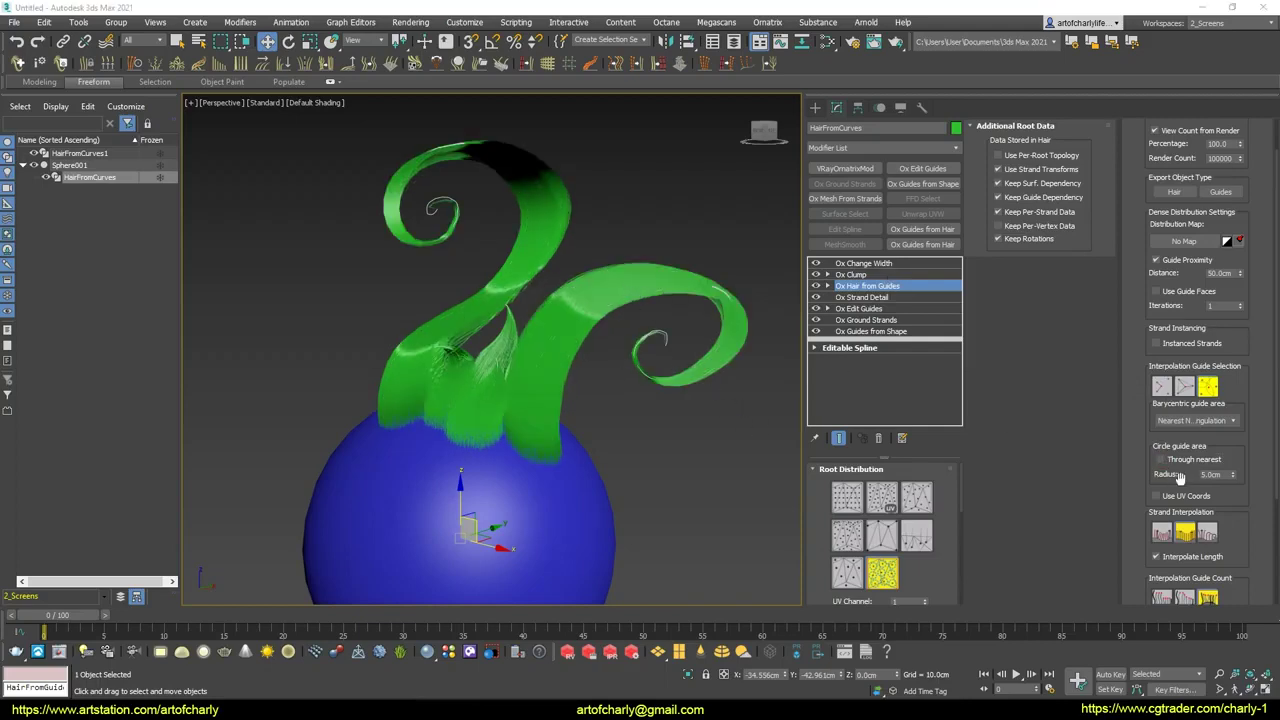
# Set the Ox Hair from Guides render count to 10000.
pyautogui.keyDown('alt'); pyautogui.moveTo(709, 402); pyautogui.dragTo(1030, 497, button='middle'); pyautogui.keyUp('alt')
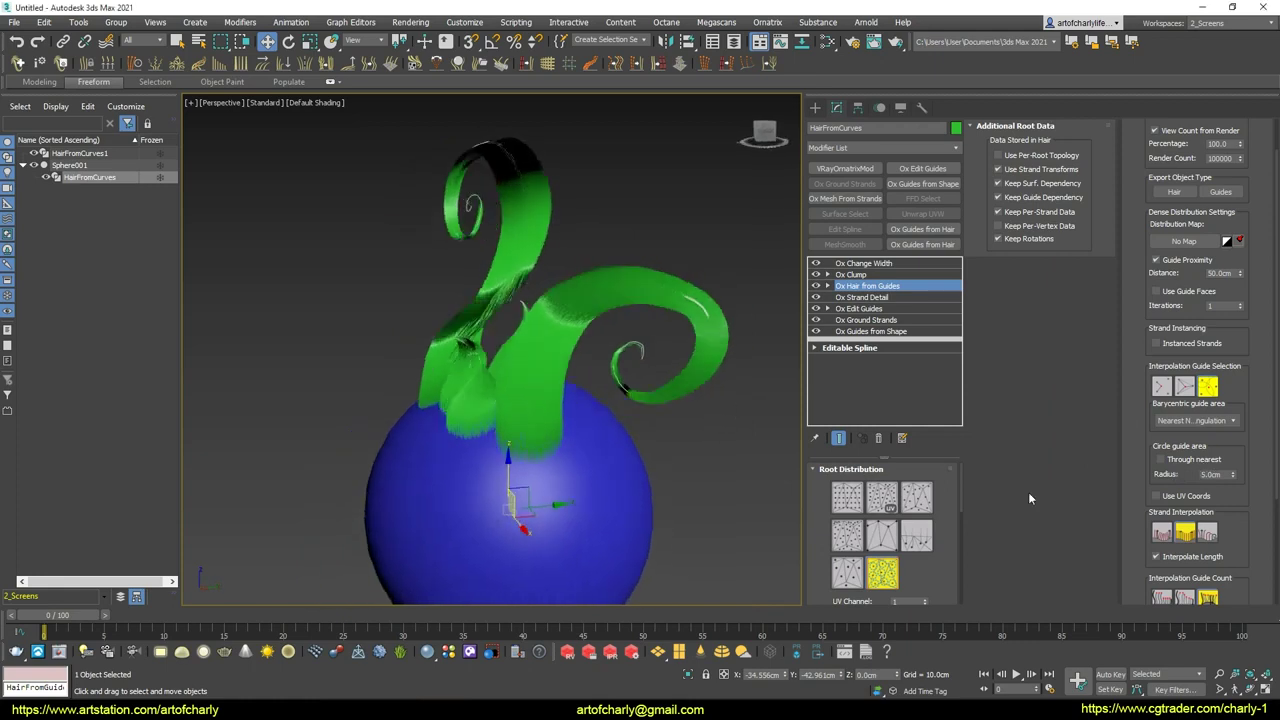
pyautogui.moveTo(641, 391)
pyautogui.keyDown('alt'); pyautogui.mouseDown(button='middle')
pyautogui.moveTo(666, 400)
pyautogui.moveTo(600, 380)
pyautogui.mouseUp(button='middle'); pyautogui.keyUp('alt')
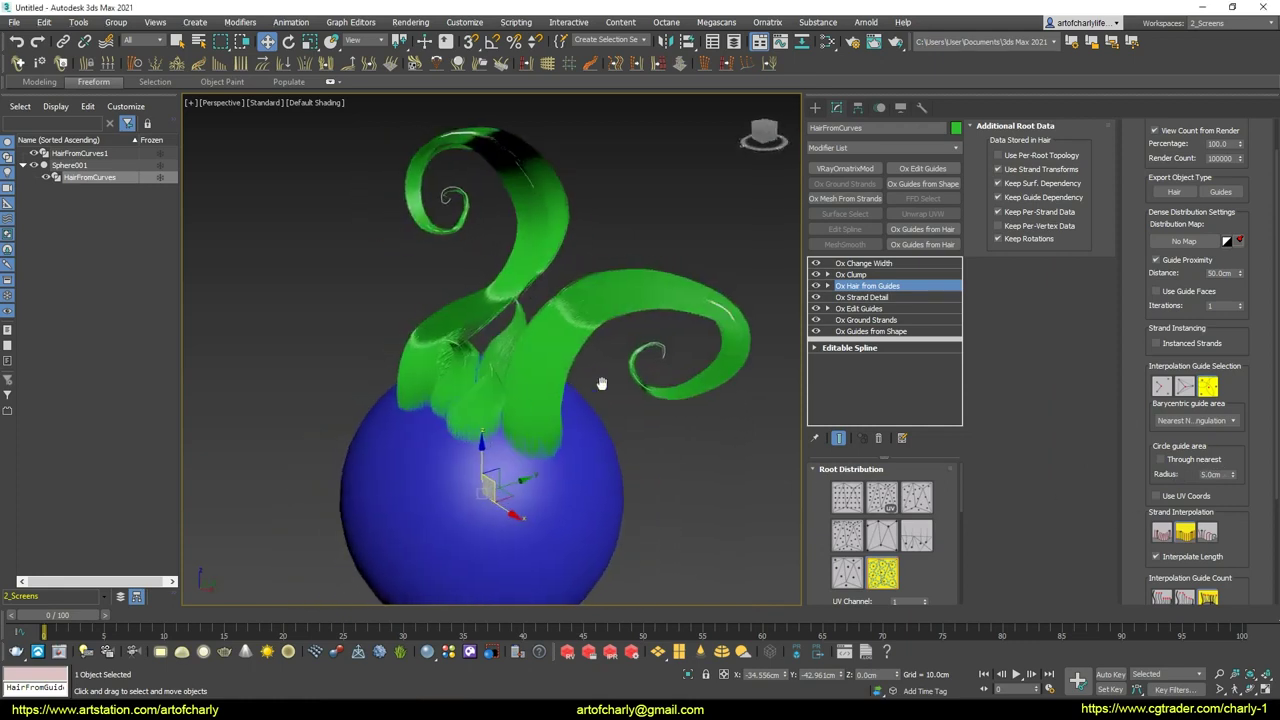
pyautogui.scroll(5, 600, 380)
pyautogui.scroll(3, 609, 309)
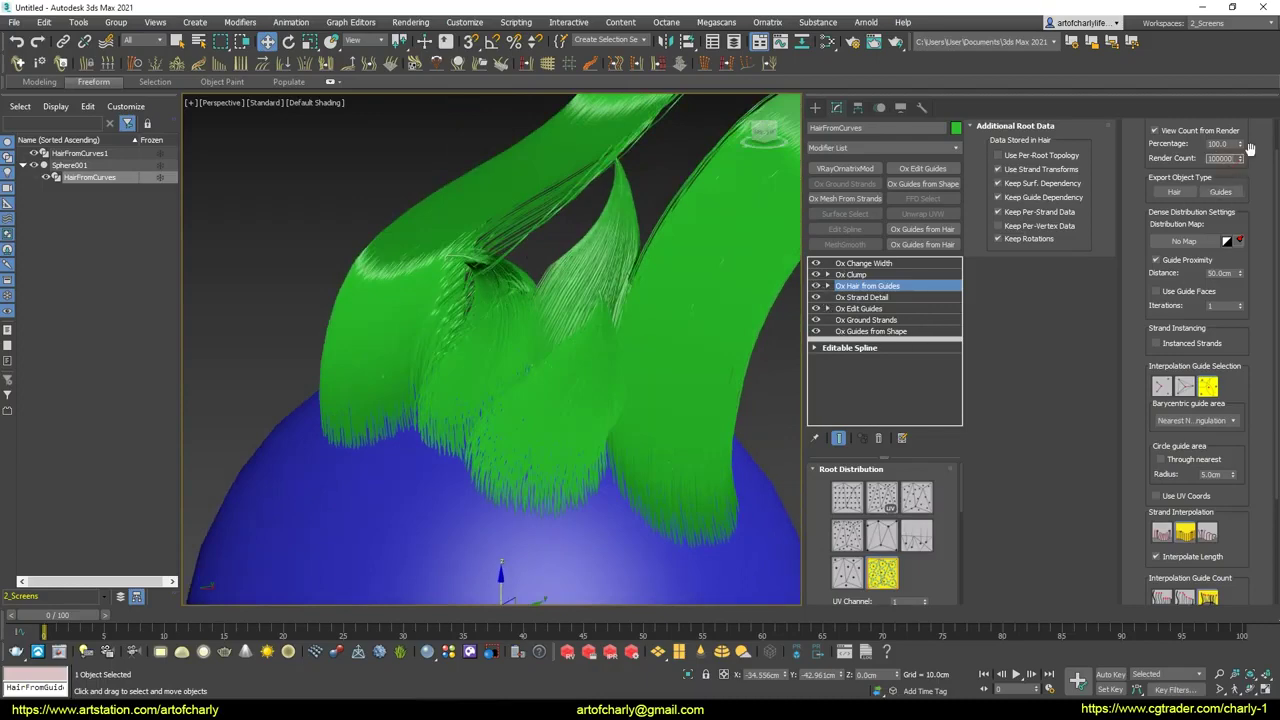
pyautogui.write('10000')
pyautogui.press('Return')
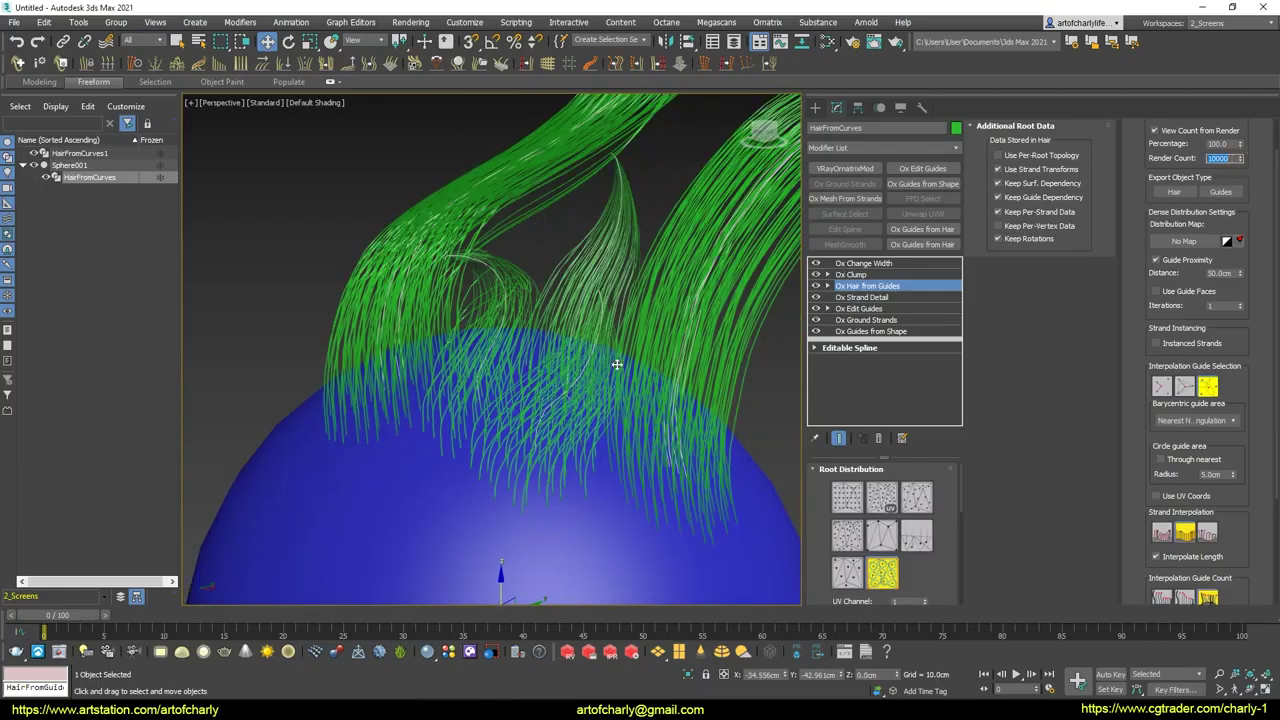
# Show polygon and frame-rate statistics in the viewport, then zoom in on the hair.
pyautogui.keyDown('alt'); pyautogui.moveTo(406, 372); pyautogui.dragTo(561, 370, button='middle'); pyautogui.keyUp('alt')
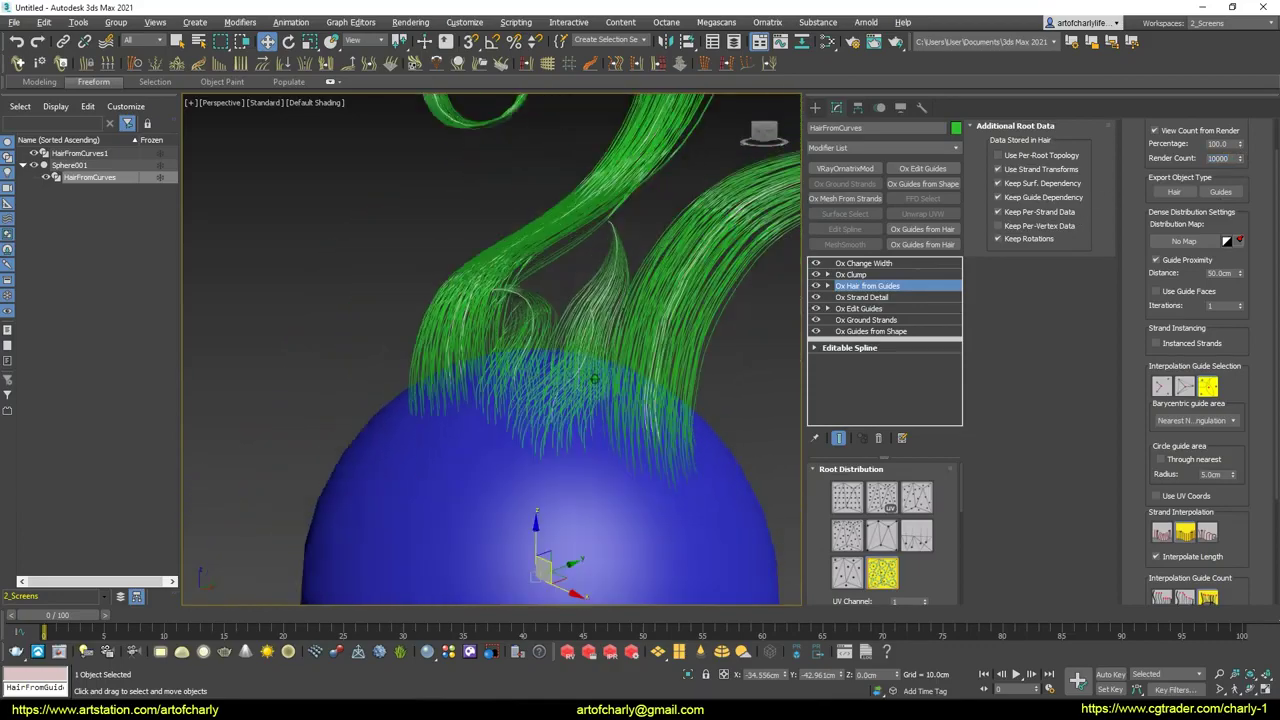
pyautogui.press('7')
pyautogui.scroll(3, 510, 350)
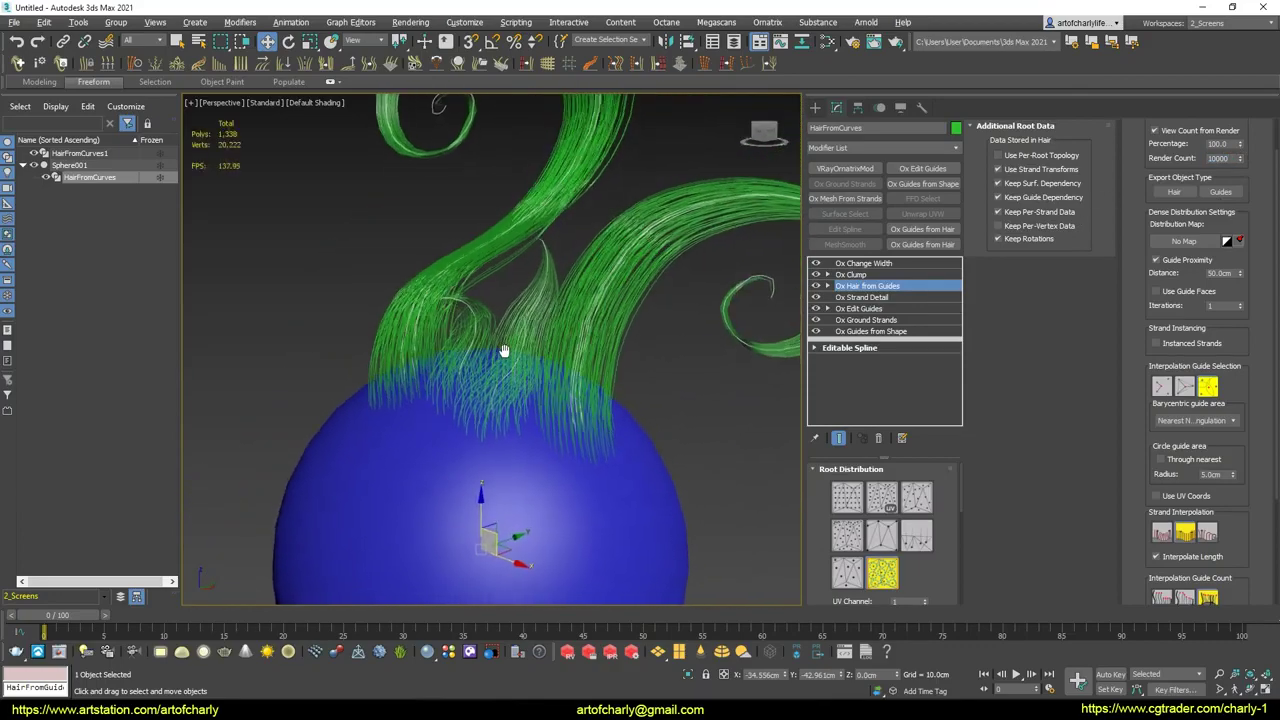
pyautogui.scroll(2, 506, 360)
pyautogui.scroll(2, 531, 340)
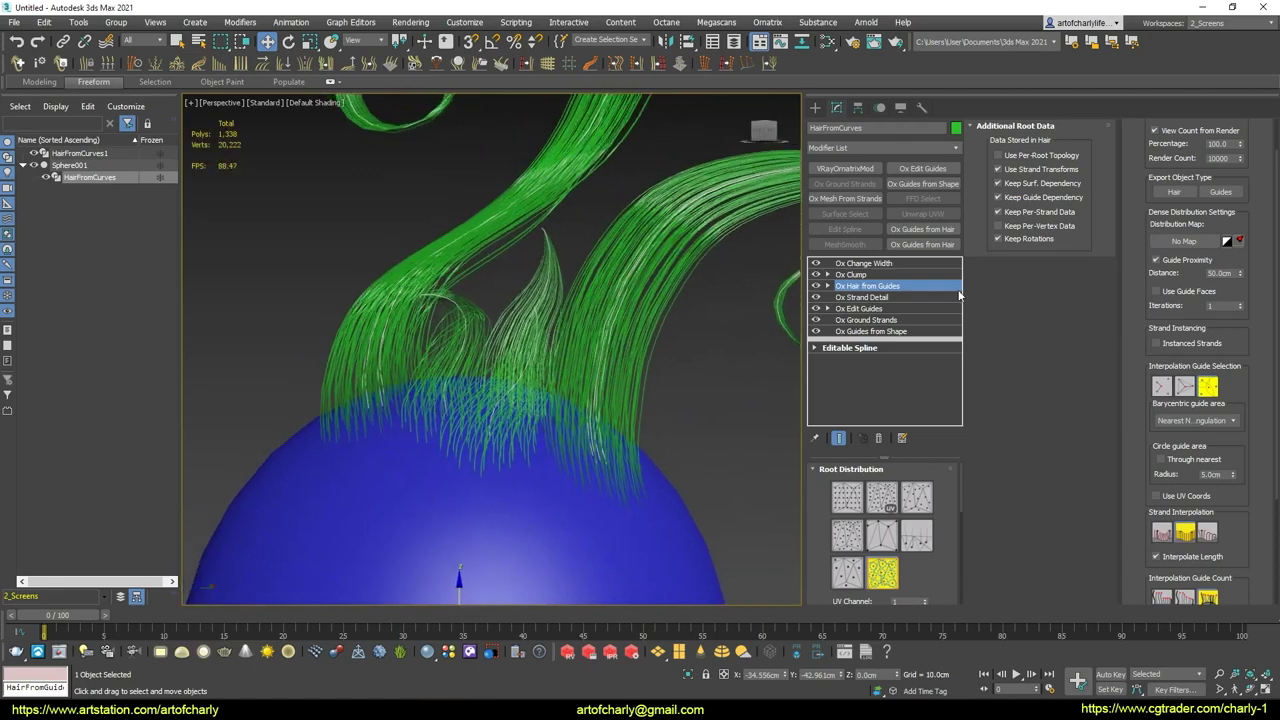
# Hide the generated hair, put Ox Edit Guides in Roots mode, and enable Use Guide Groups.
pyautogui.click(816, 286)
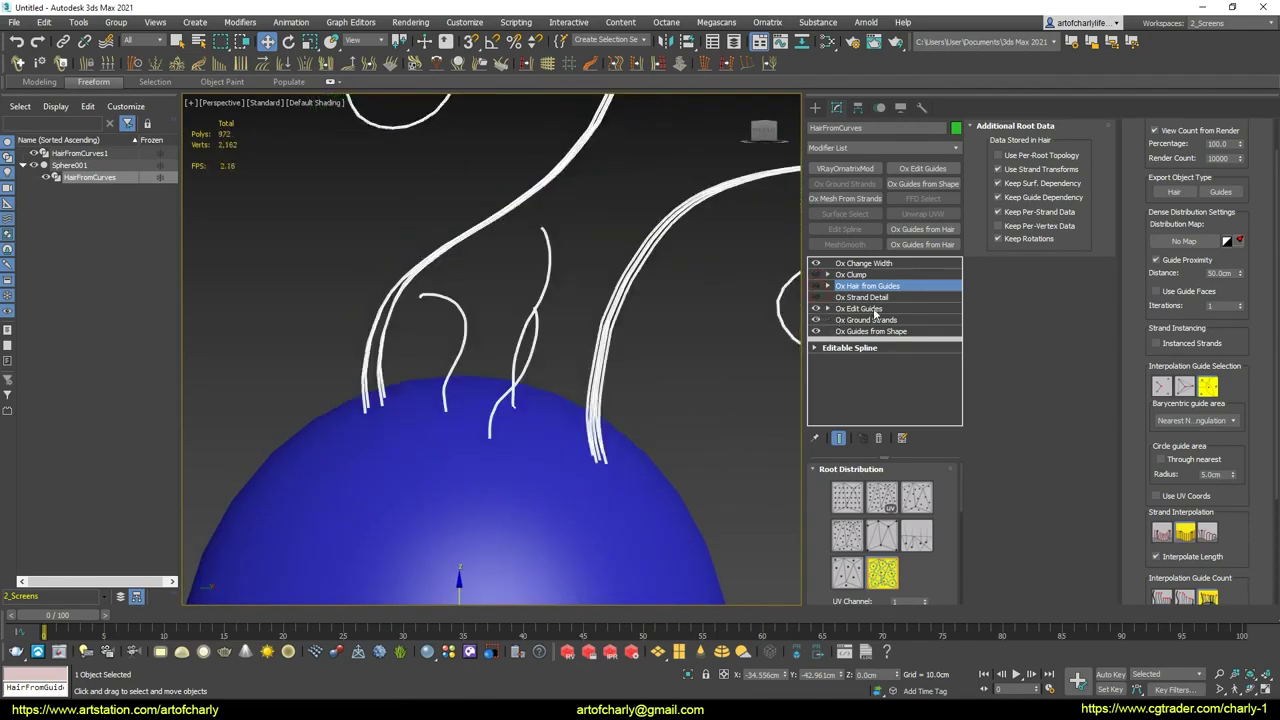
pyautogui.click(870, 309)
pyautogui.click(864, 490)
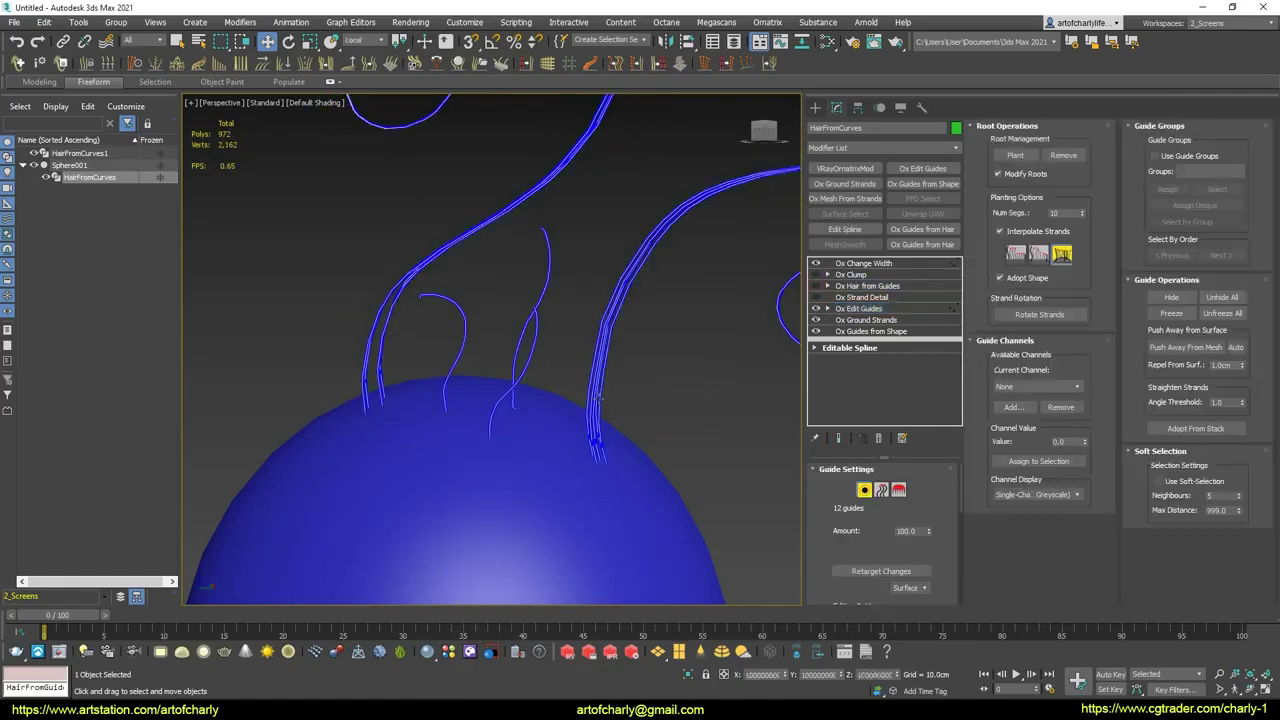
pyautogui.click(1158, 157)
# Reselect the HairFromCurves object and re-enter guide root editing in Ox Edit Guides.
pyautogui.keyDown('alt'); pyautogui.moveTo(545, 323); pyautogui.dragTo(531, 251, button='middle'); pyautogui.keyUp('alt')
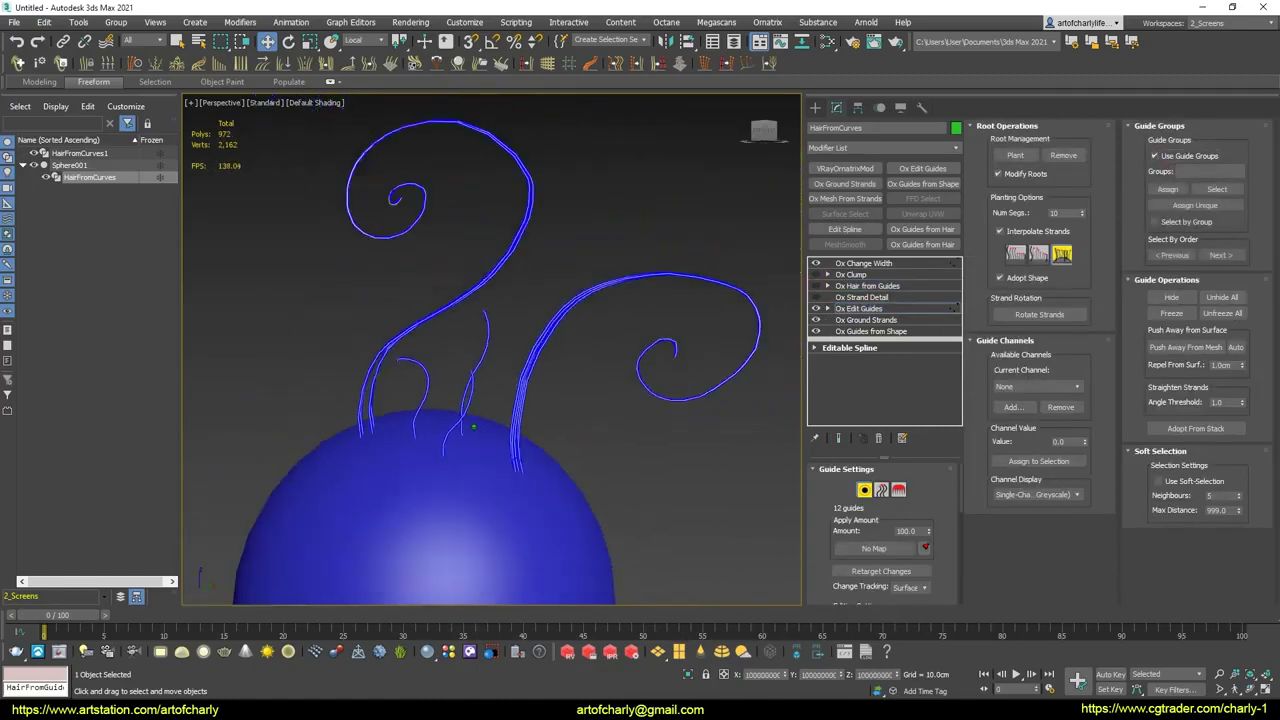
pyautogui.keyDown('ctrl'); pyautogui.click(600, 291); pyautogui.keyUp('ctrl')
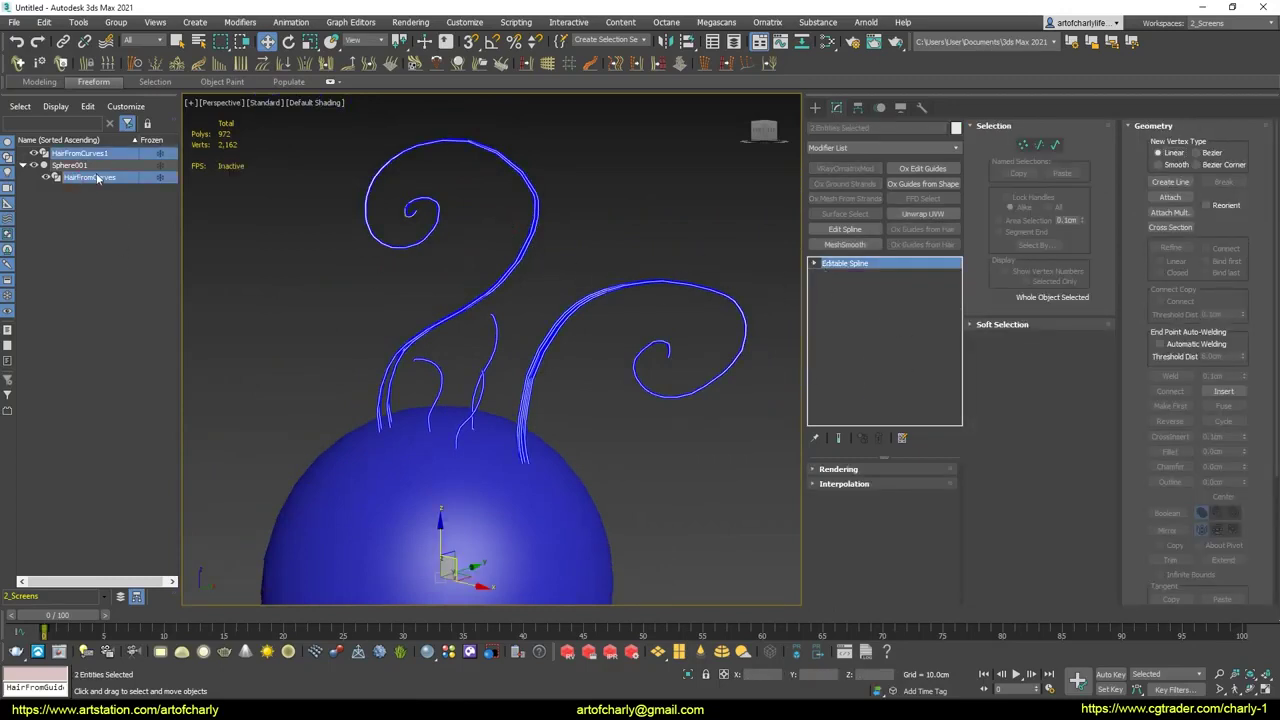
pyautogui.click(288, 280)
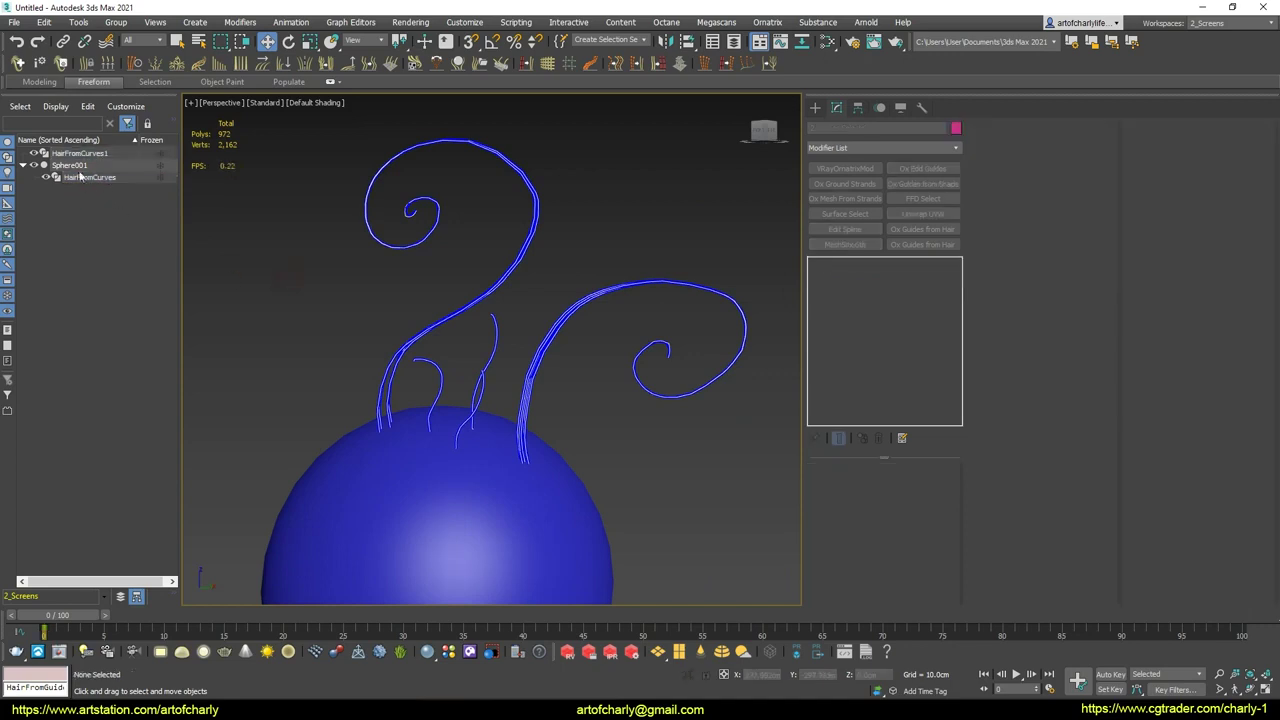
pyautogui.click(90, 177)
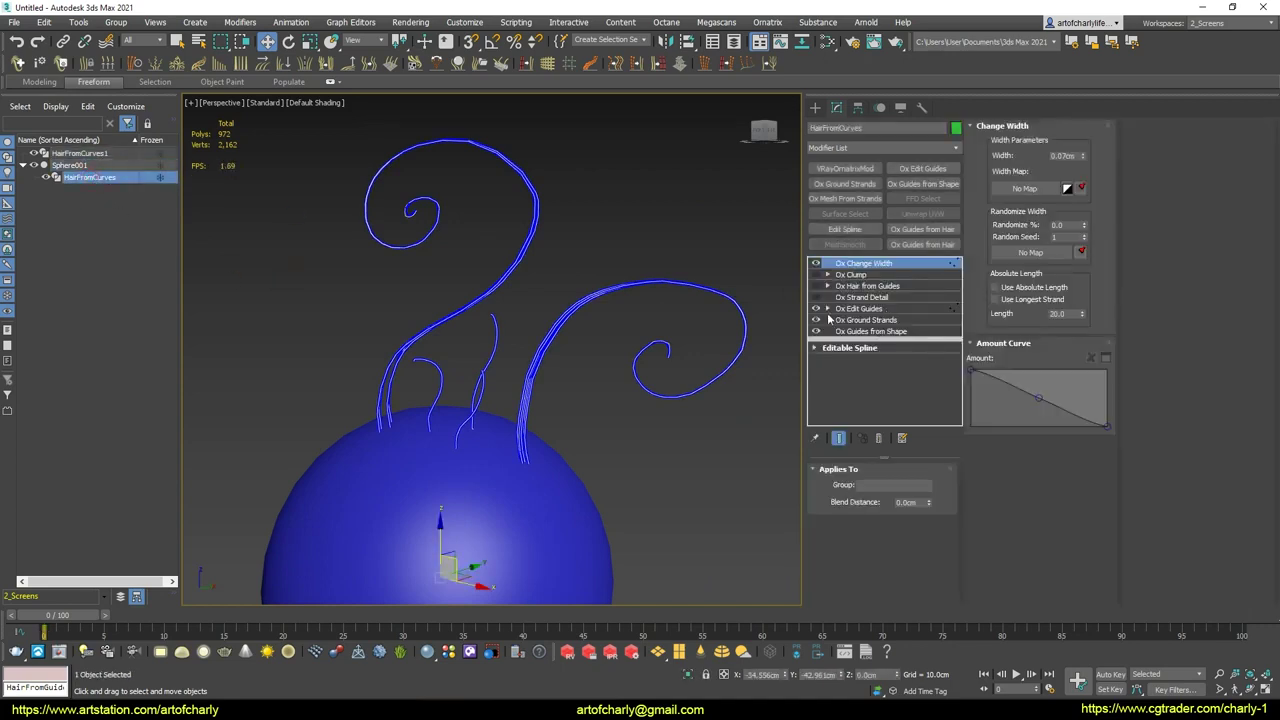
pyautogui.click(827, 308)
pyautogui.click(851, 320)
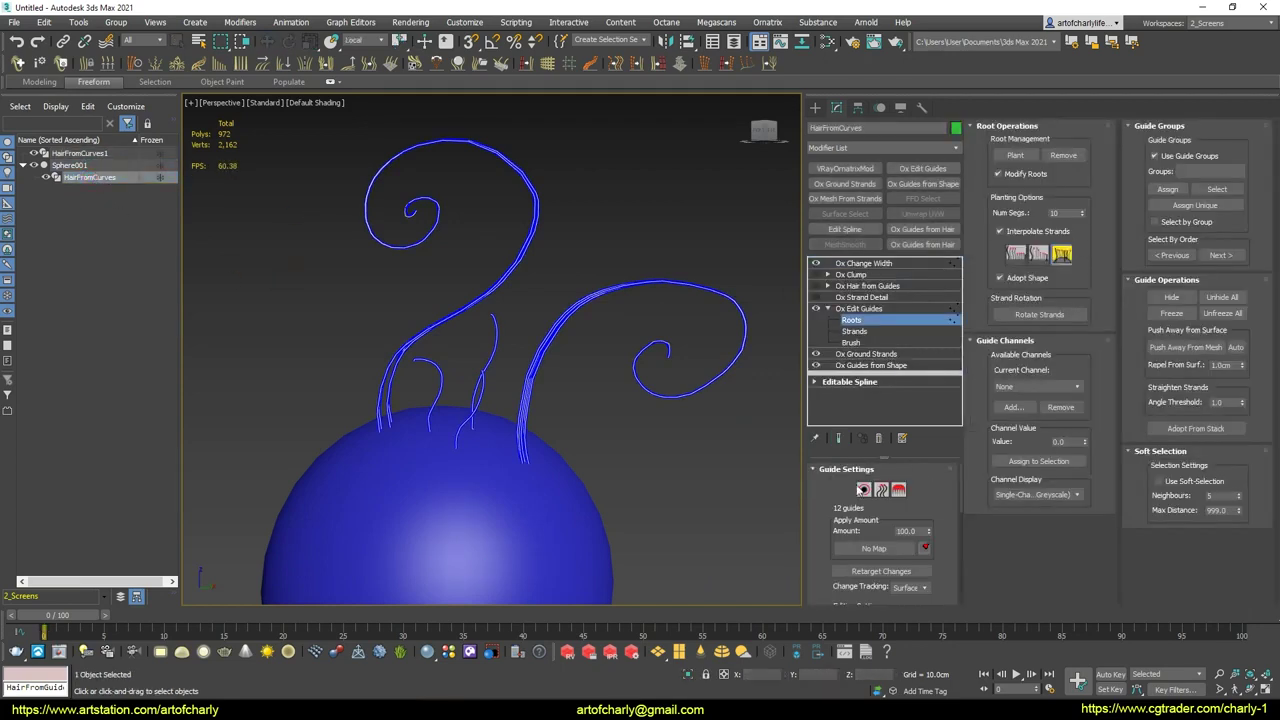
pyautogui.click(858, 308)
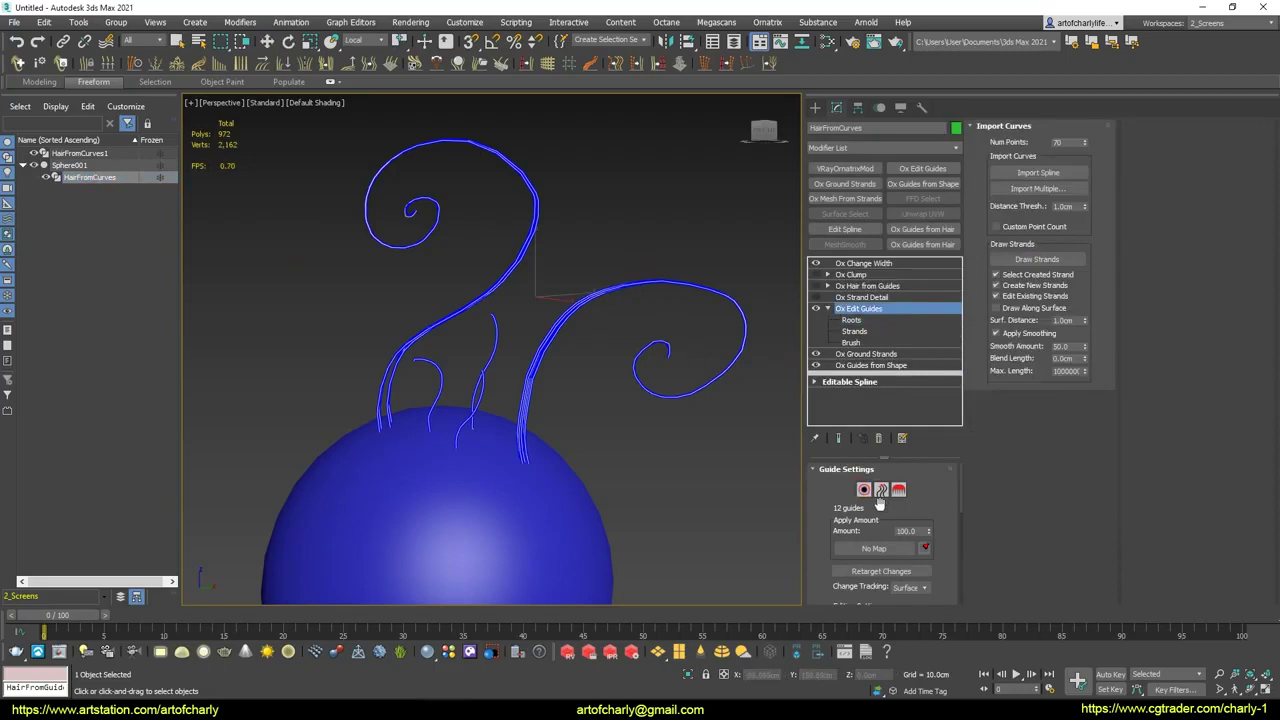
pyautogui.click(864, 489)
# Reselect the hair object after picking the source splines, and turn root editing back on.
pyautogui.keyDown('ctrl'); pyautogui.click(668, 290); pyautogui.keyUp('ctrl')
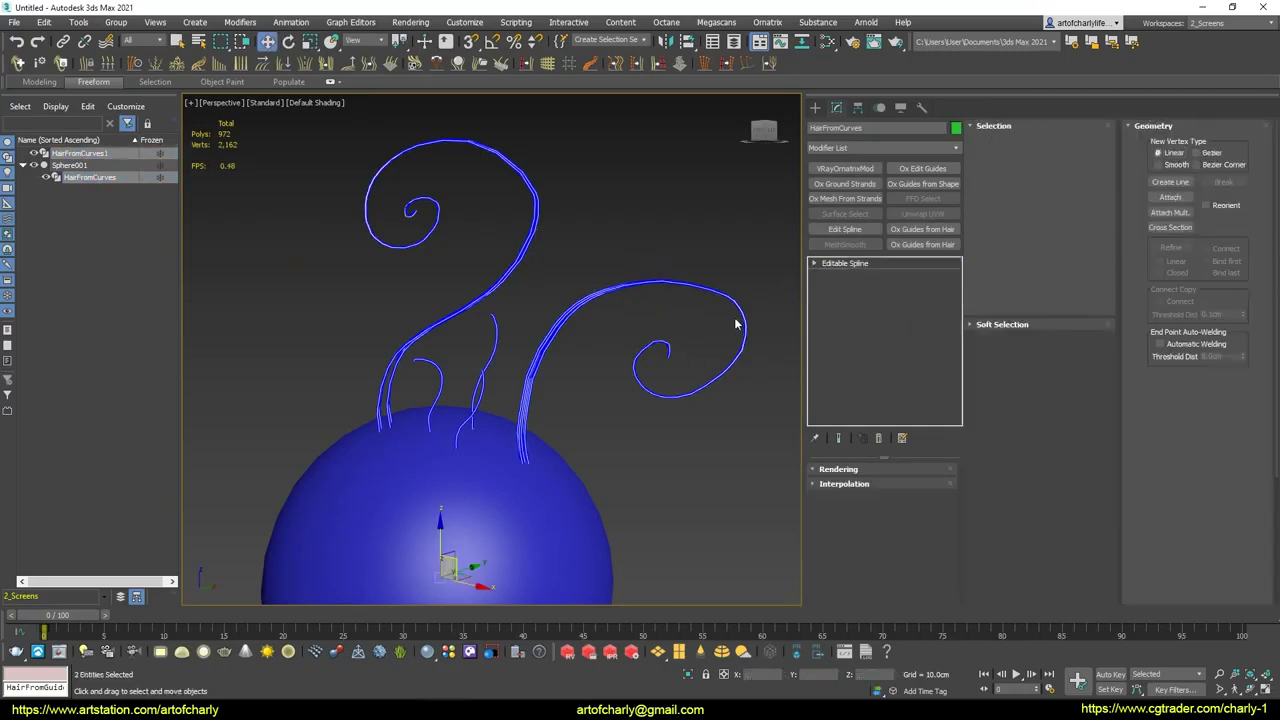
pyautogui.click(830, 266)
pyautogui.click(95, 177)
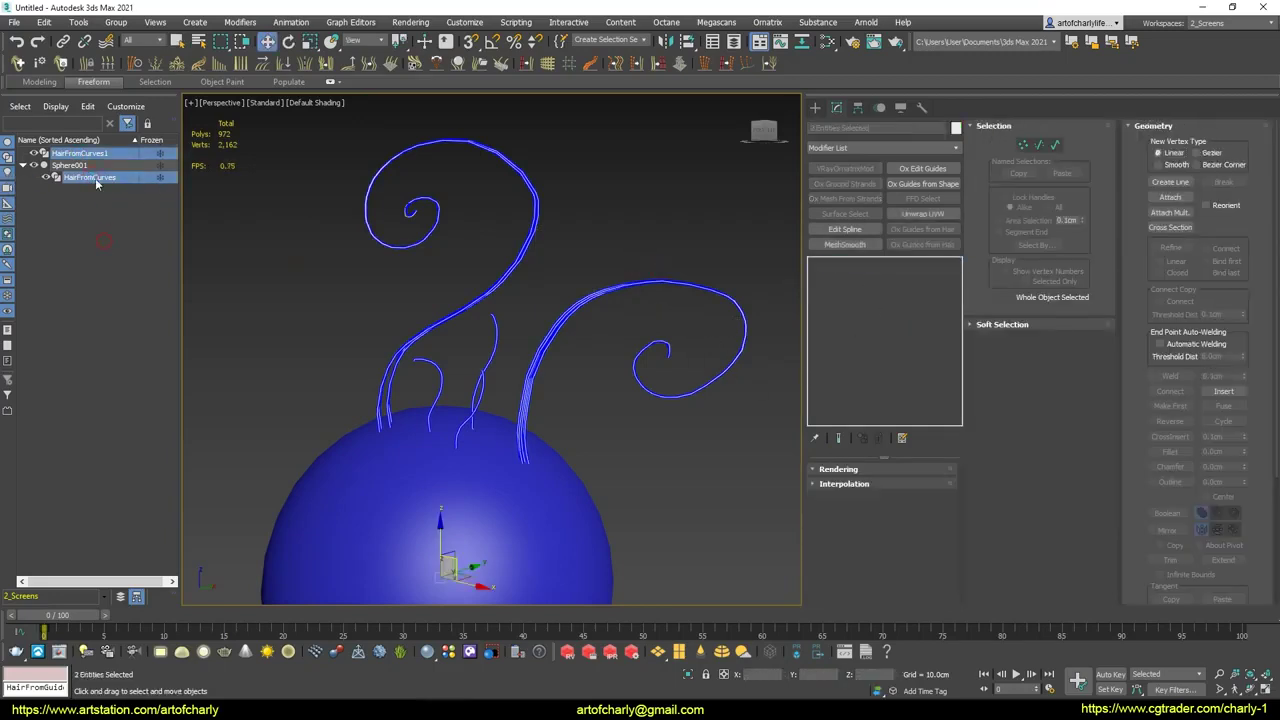
pyautogui.click(853, 320)
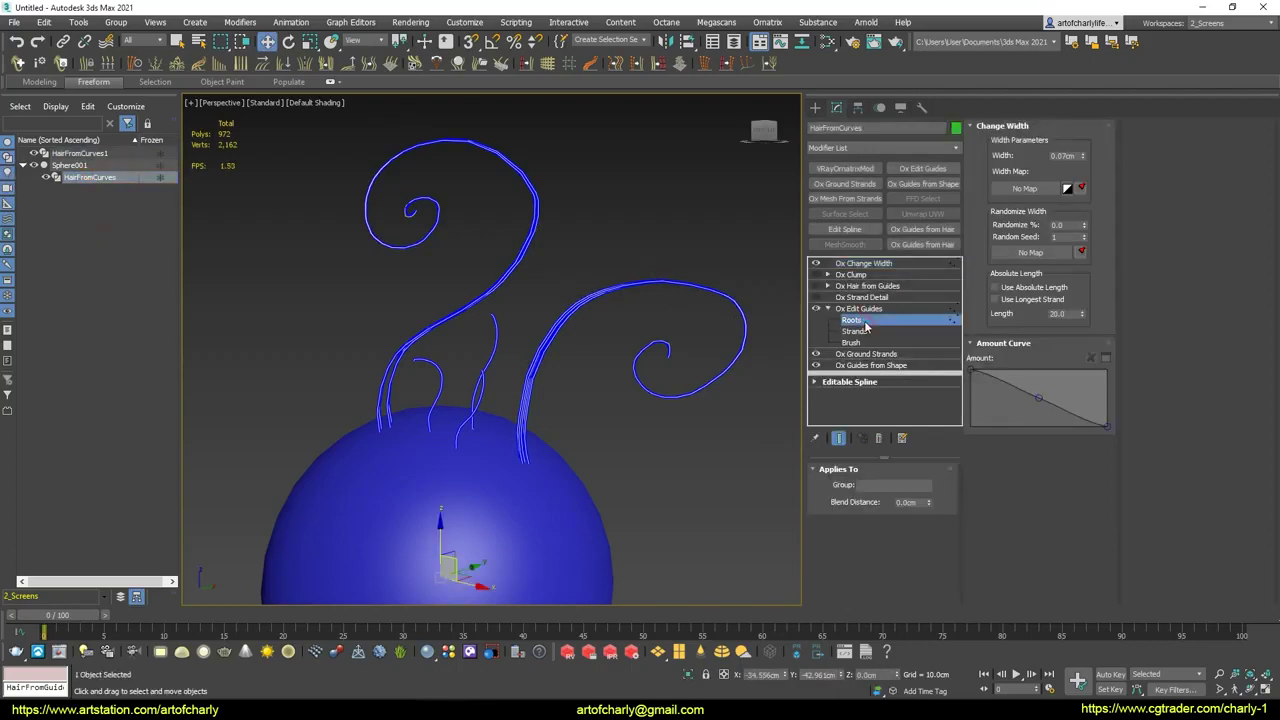
pyautogui.click(864, 492)
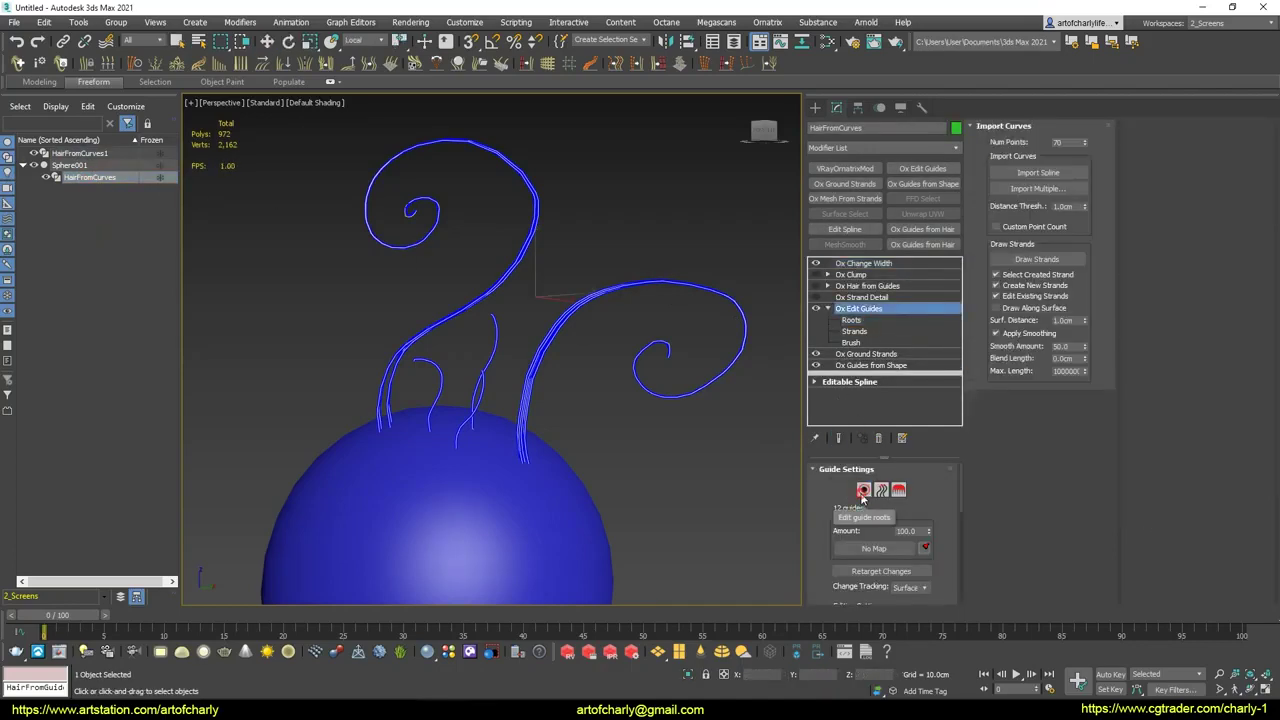
pyautogui.click(864, 490)
# Select the nine long curly guides and assign them to guide group 5.
pyautogui.click(724, 405)
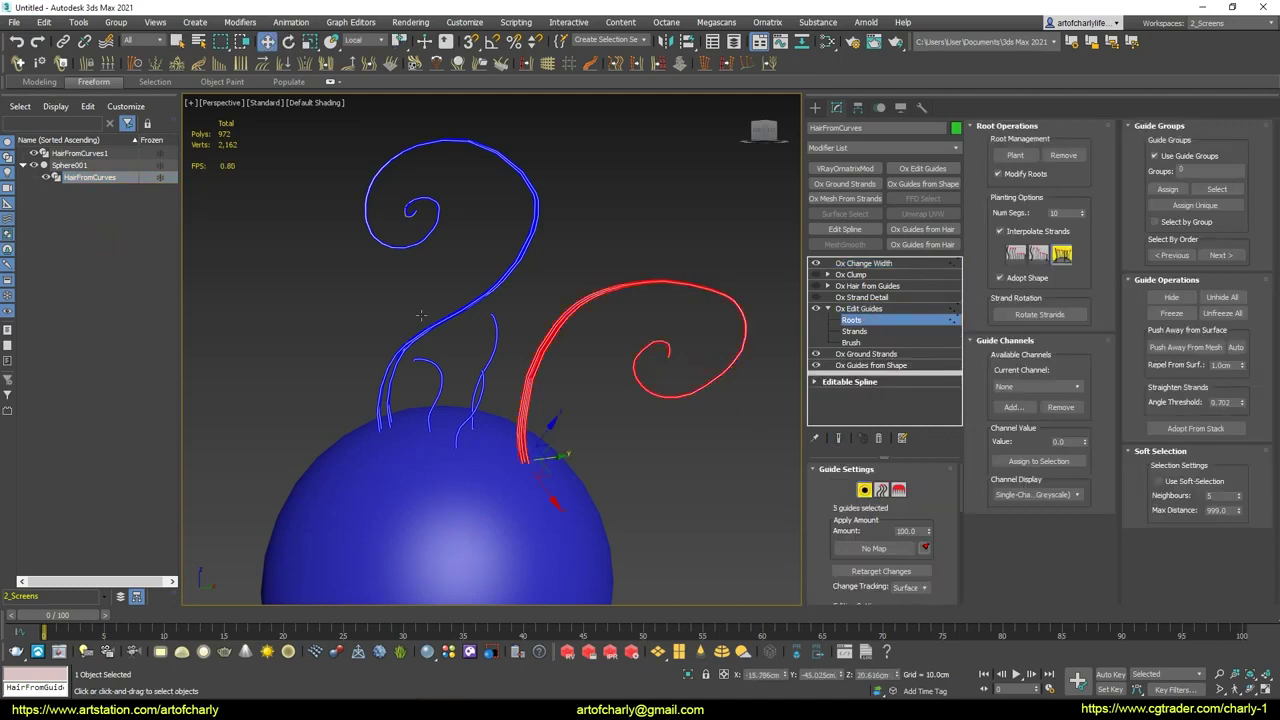
pyautogui.click(530, 242)
pyautogui.keyDown('ctrl'); pyautogui.moveTo(644, 260); pyautogui.dragTo(482, 294); pyautogui.keyUp('ctrl')
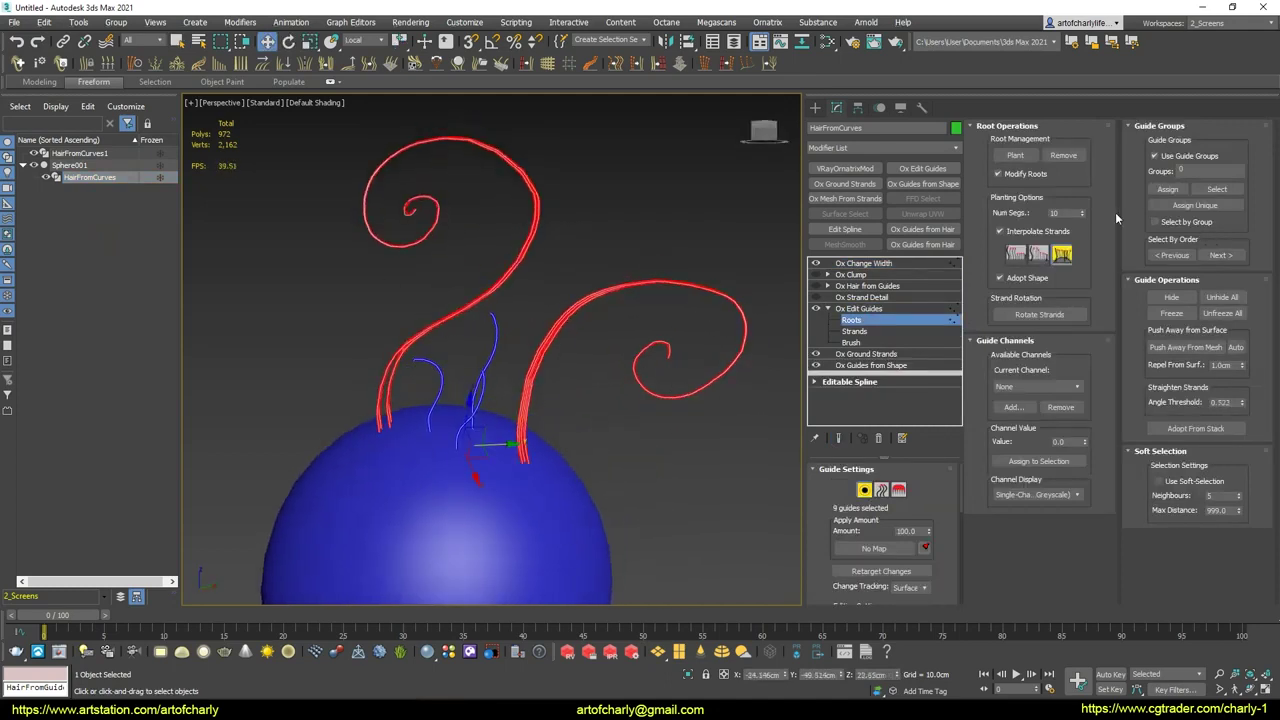
pyautogui.click(1164, 160)
pyautogui.click(1168, 189)
# Invert the selection and assign the three short guides to group 7.
pyautogui.hotkey('ctrl', 'i')
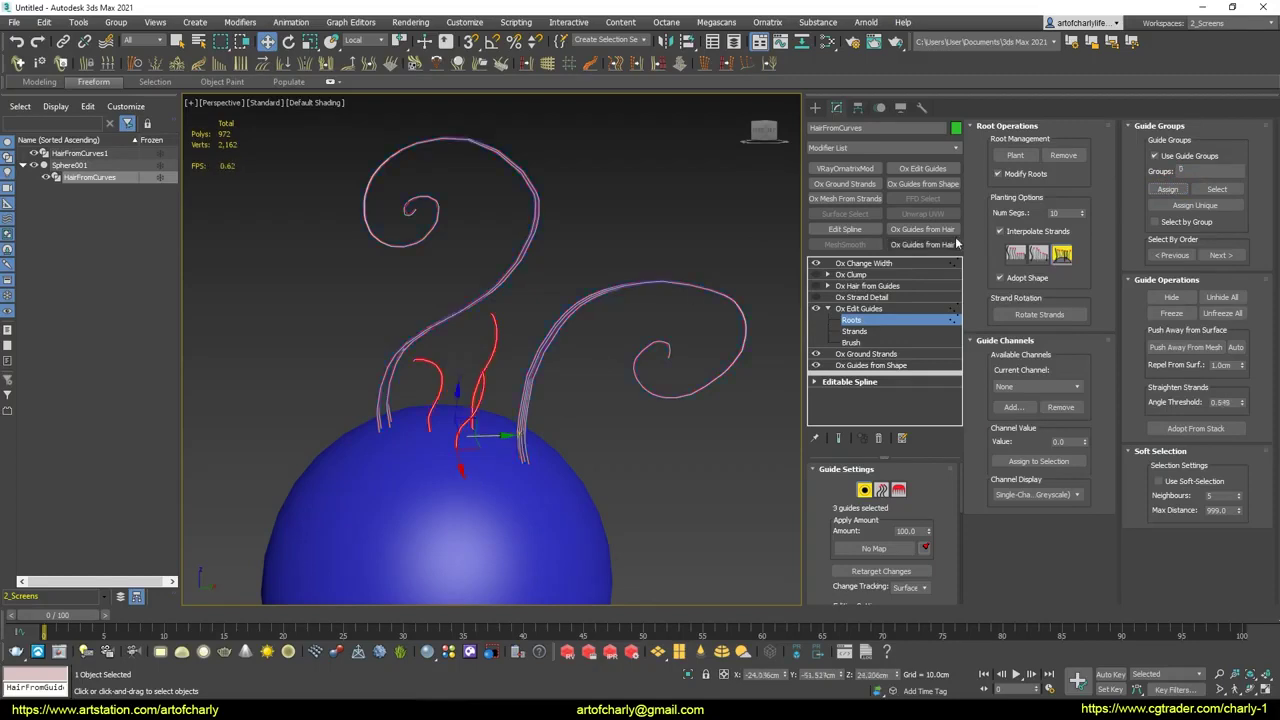
pyautogui.click(1189, 171)
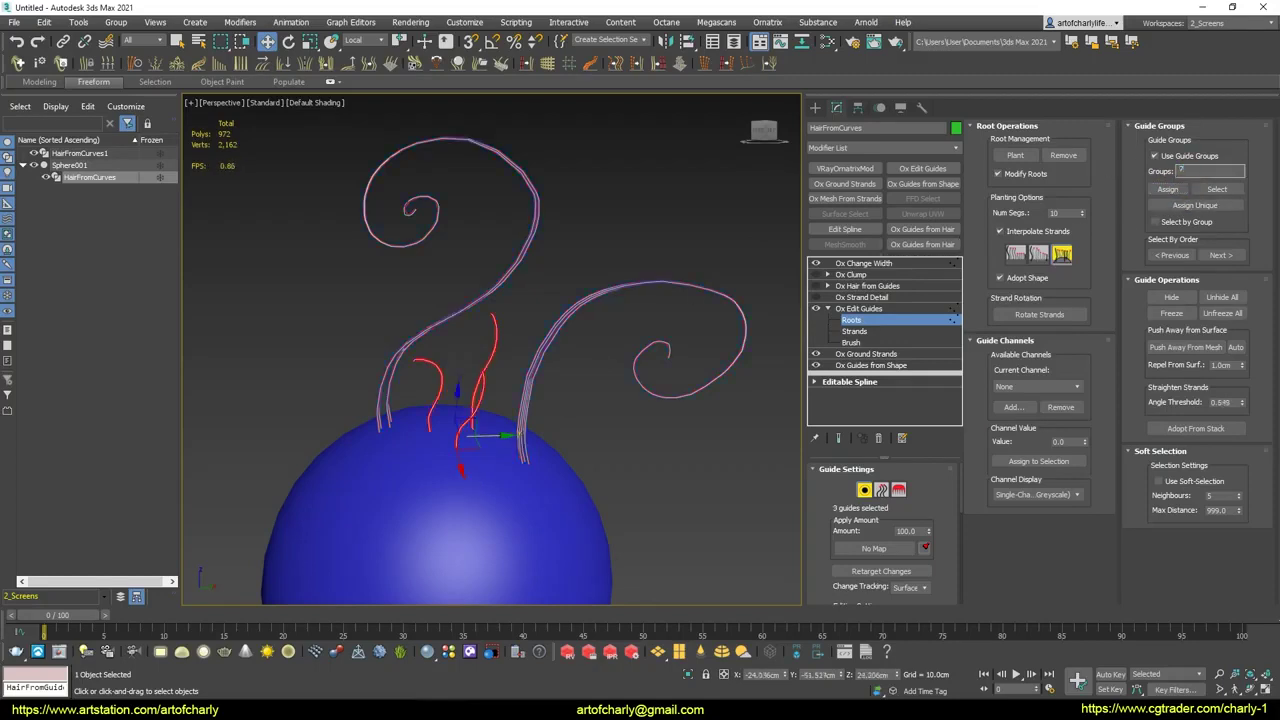
pyautogui.click(1168, 189)
pyautogui.click(889, 299)
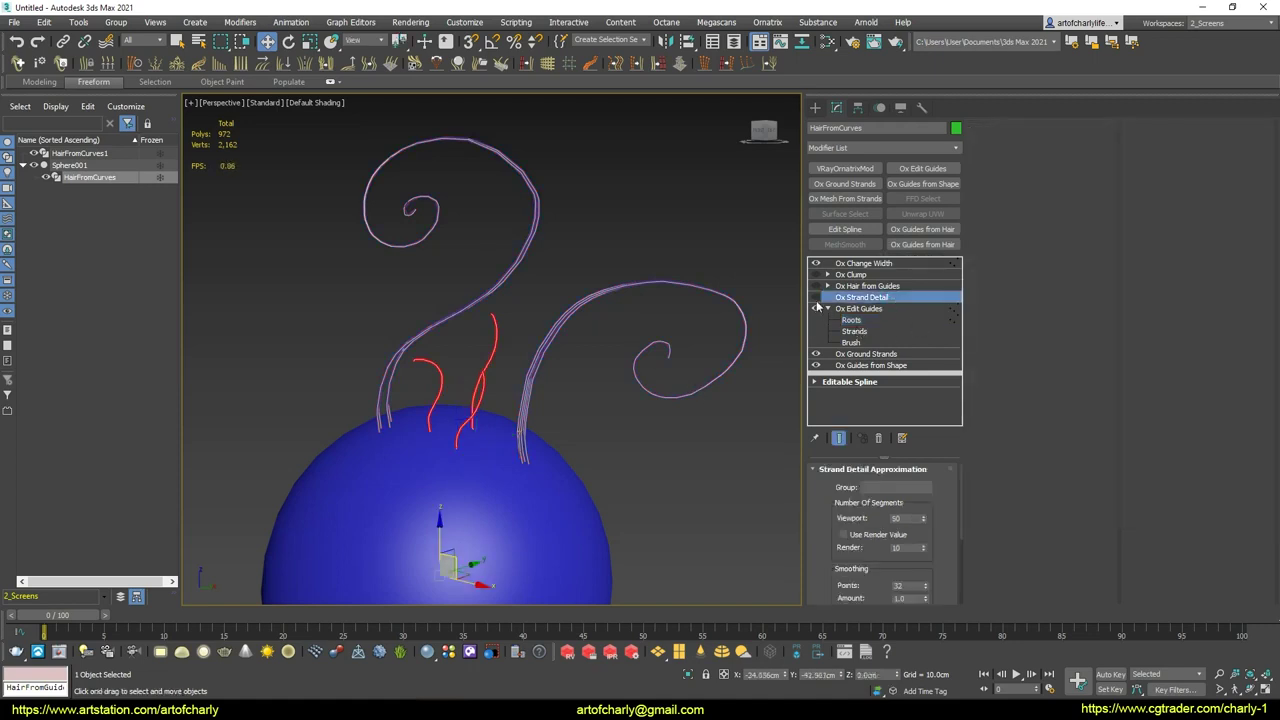
# Re-enable Ox Strand Detail and Ox Hair from Guides, and limit Ox Clump to group 5.
pyautogui.click(817, 297)
pyautogui.click(872, 287)
pyautogui.click(816, 286)
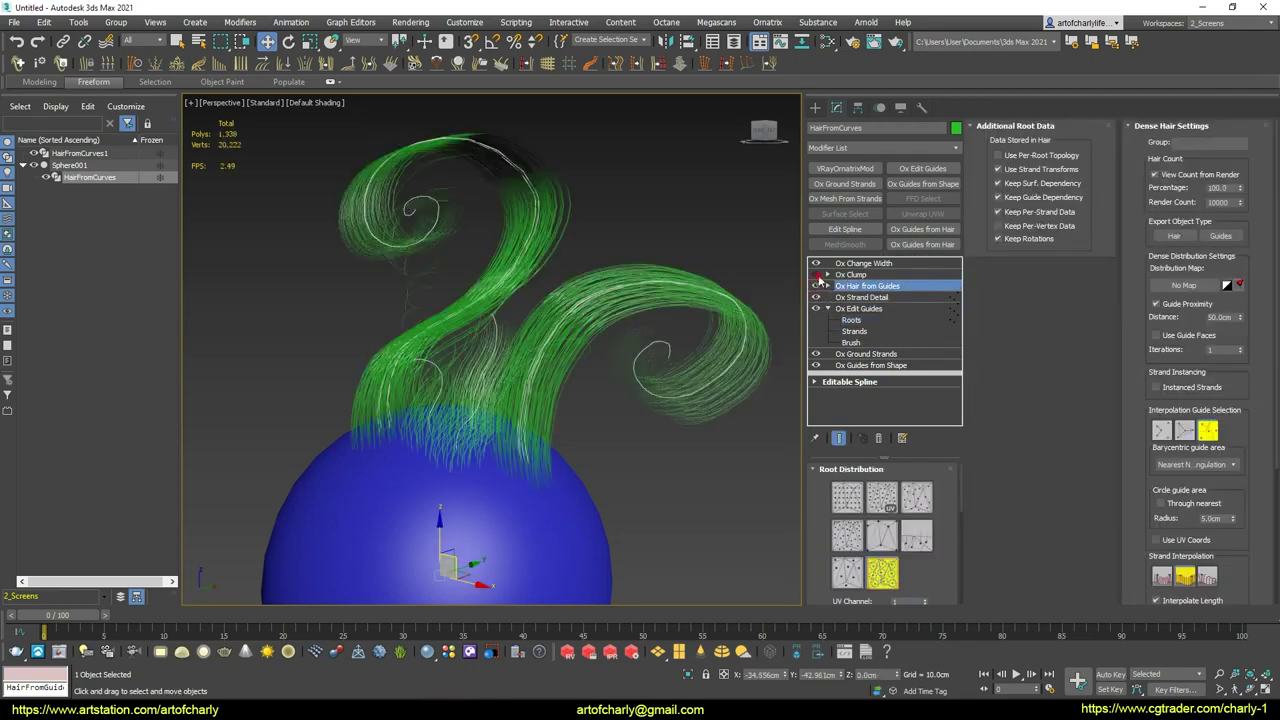
pyautogui.click(858, 275)
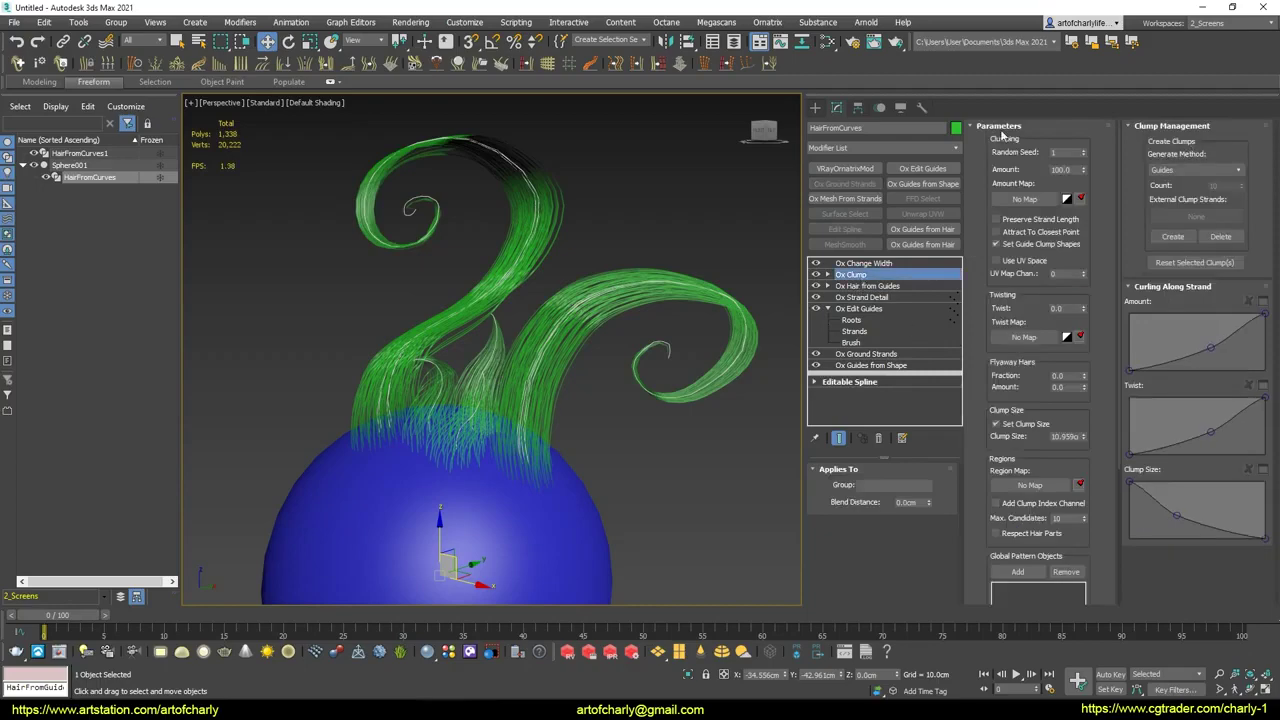
pyautogui.click(895, 484)
pyautogui.write('5')
# Raise the Ox Hair from Guides render count to 100000.
pyautogui.keyDown('alt'); pyautogui.moveTo(551, 286); pyautogui.dragTo(580, 289, button='middle'); pyautogui.keyUp('alt')
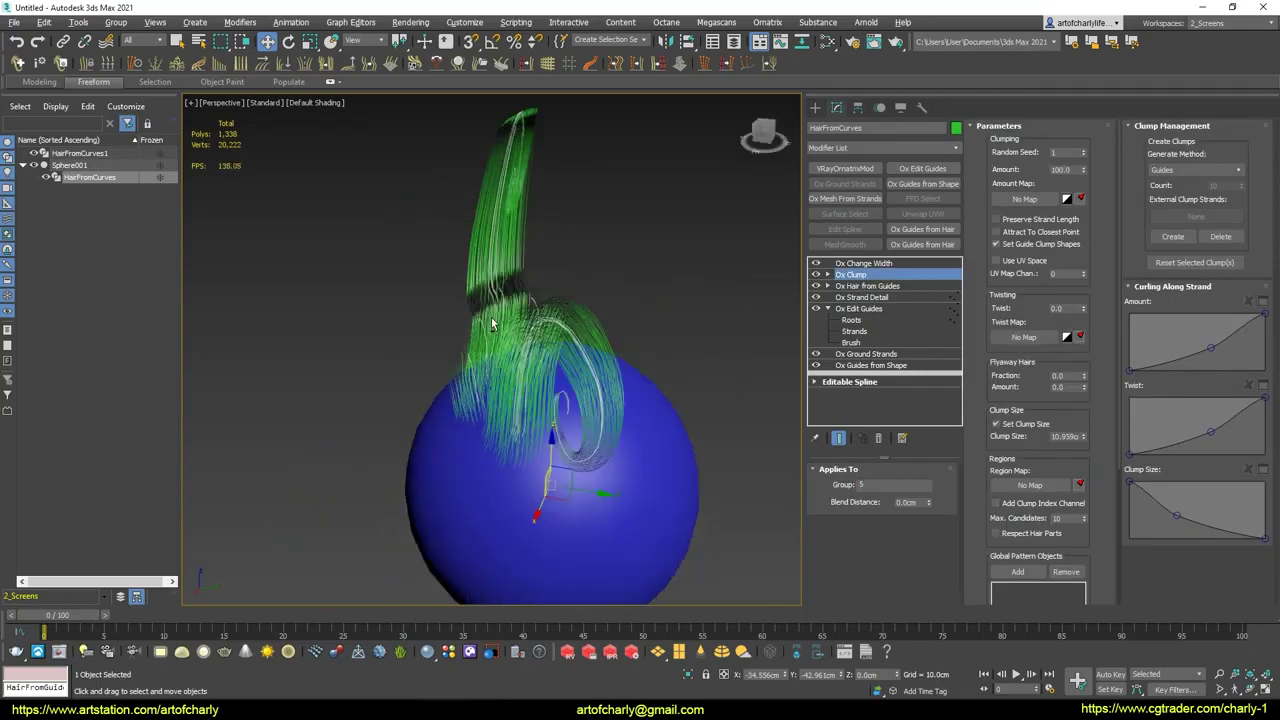
pyautogui.click(880, 287)
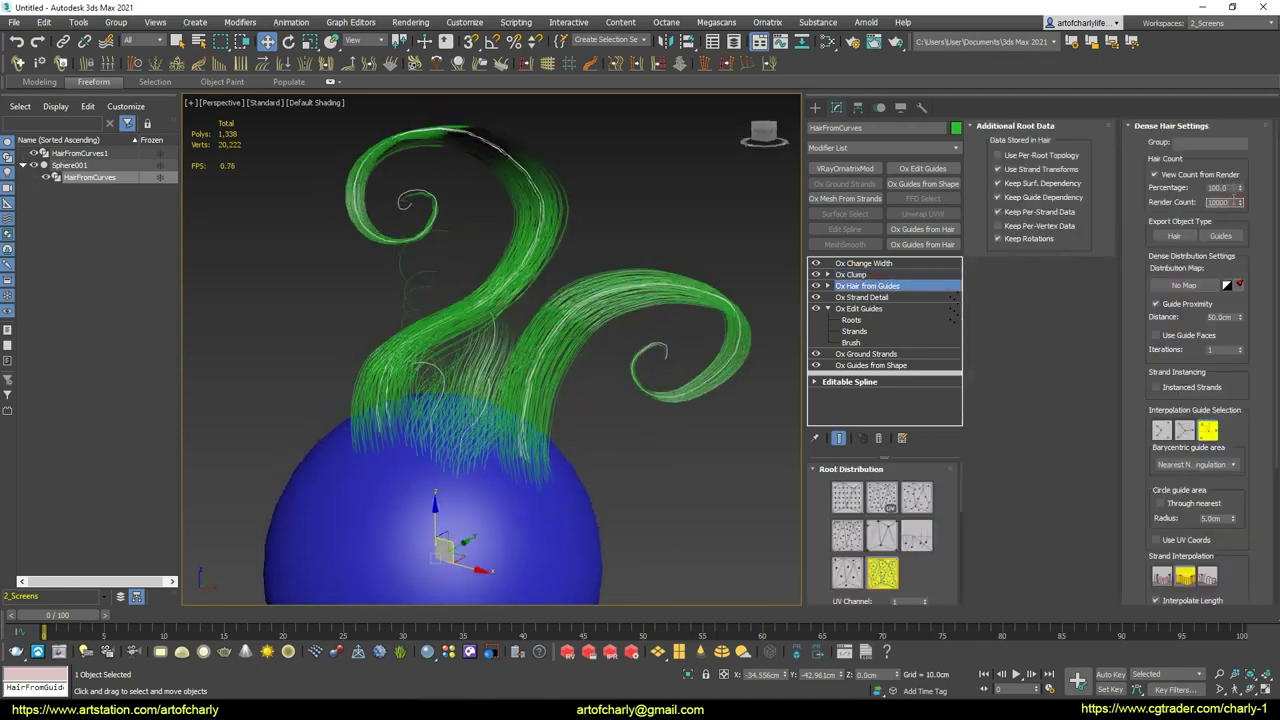
pyautogui.moveTo(475, 335)
pyautogui.keyDown('alt'); pyautogui.mouseDown(button='middle')
pyautogui.moveTo(666, 337)
pyautogui.moveTo(674, 323)
pyautogui.moveTo(574, 340)
pyautogui.moveTo(588, 324)
pyautogui.moveTo(488, 323)
pyautogui.mouseUp(button='middle'); pyautogui.keyUp('alt')
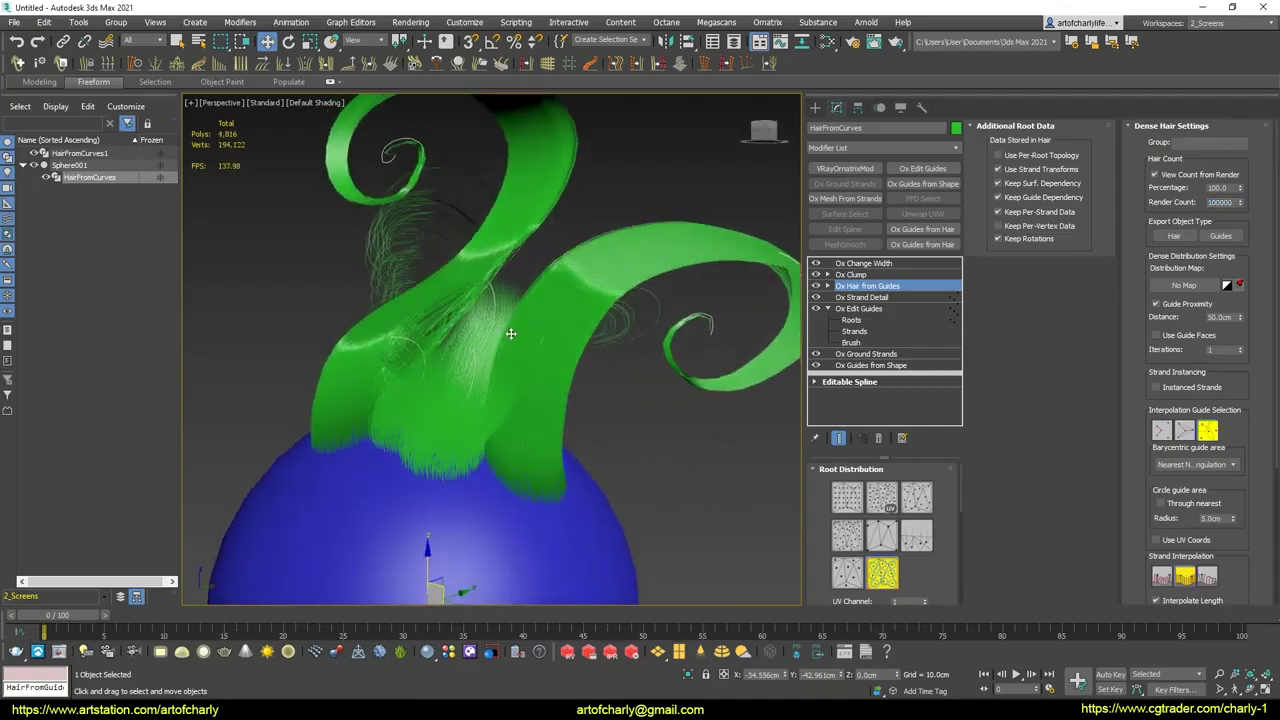
# Copy and paste Ox Clump, set the duplicate's group to 7, and shrink its clump size.
pyautogui.click(855, 274)
pyautogui.rightClick(865, 279)
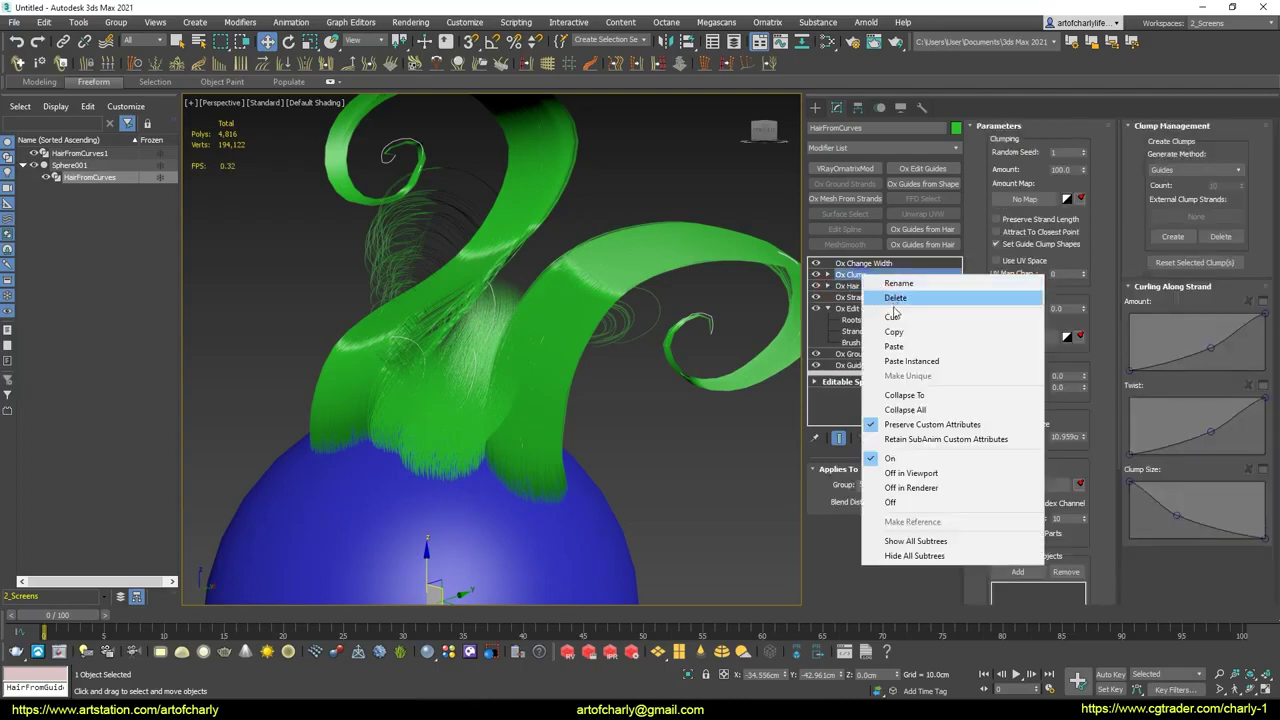
pyautogui.click(903, 332)
pyautogui.rightClick(873, 277)
pyautogui.click(904, 347)
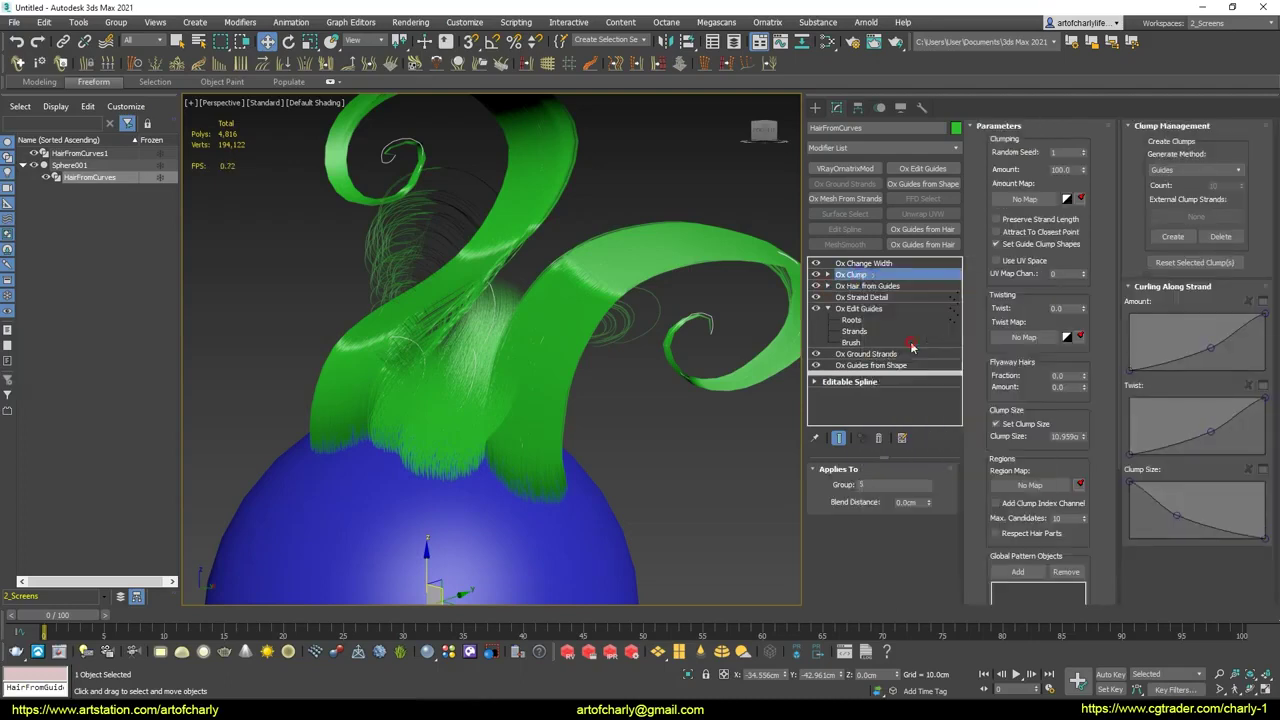
pyautogui.doubleClick(875, 486)
pyautogui.write('7')
pyautogui.press('Return')
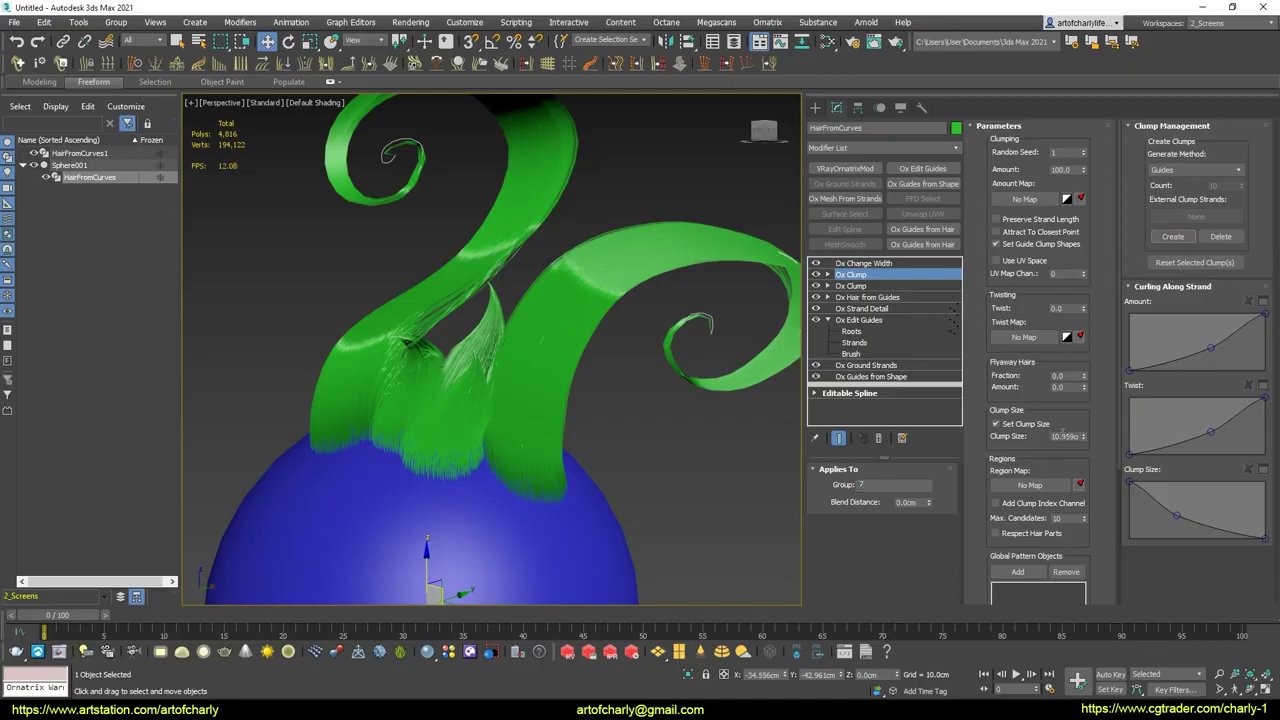
pyautogui.moveTo(1083, 437); pyautogui.dragTo(1085, 479)
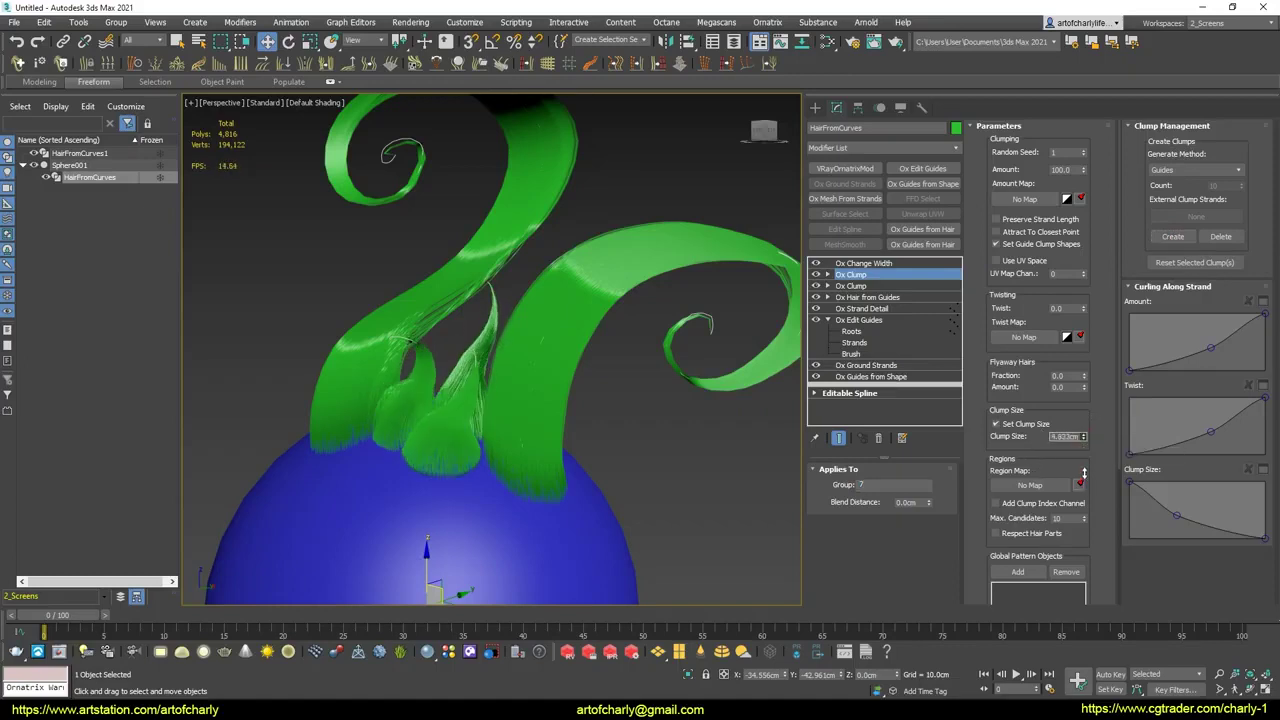
# Reshape the group-7 clump's Clump Size curve and raise its Amount curve along the strand.
pyautogui.moveTo(462, 368)
pyautogui.keyDown('alt'); pyautogui.mouseDown(button='middle')
pyautogui.moveTo(450, 364)
pyautogui.moveTo(443, 386)
pyautogui.mouseUp(button='middle'); pyautogui.keyUp('alt')
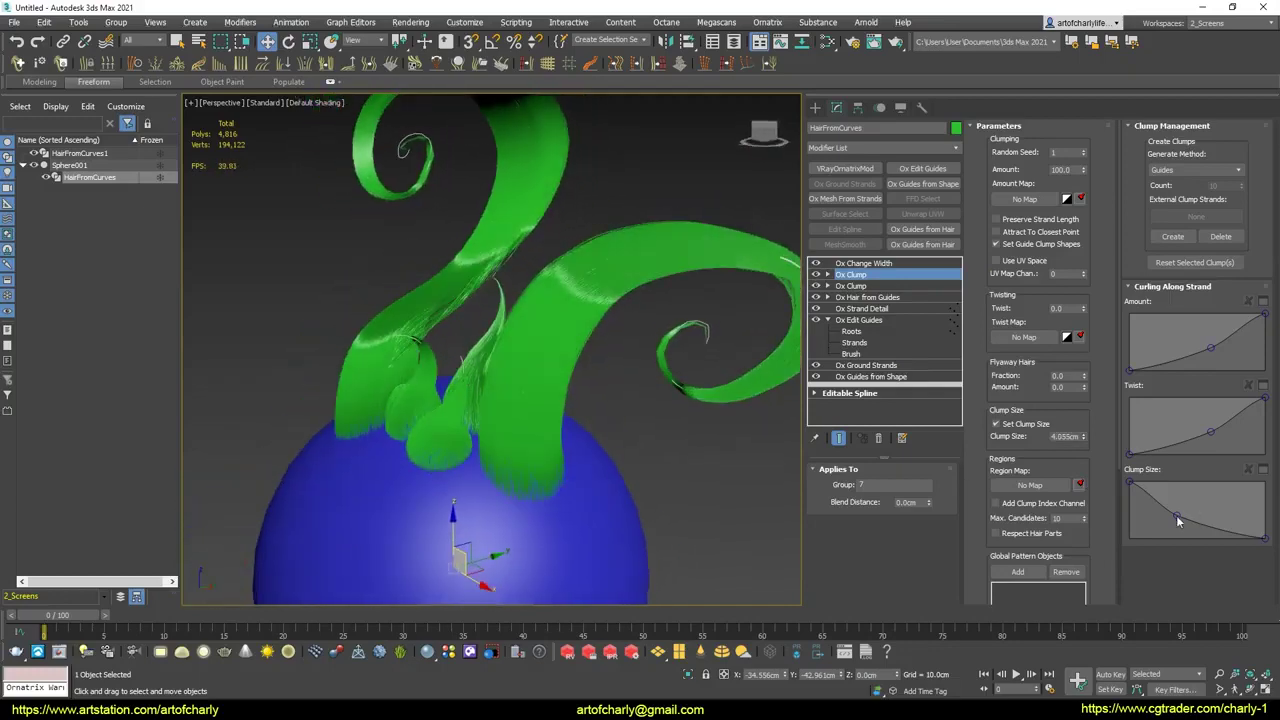
pyautogui.moveTo(1176, 515); pyautogui.dragTo(1181, 508)
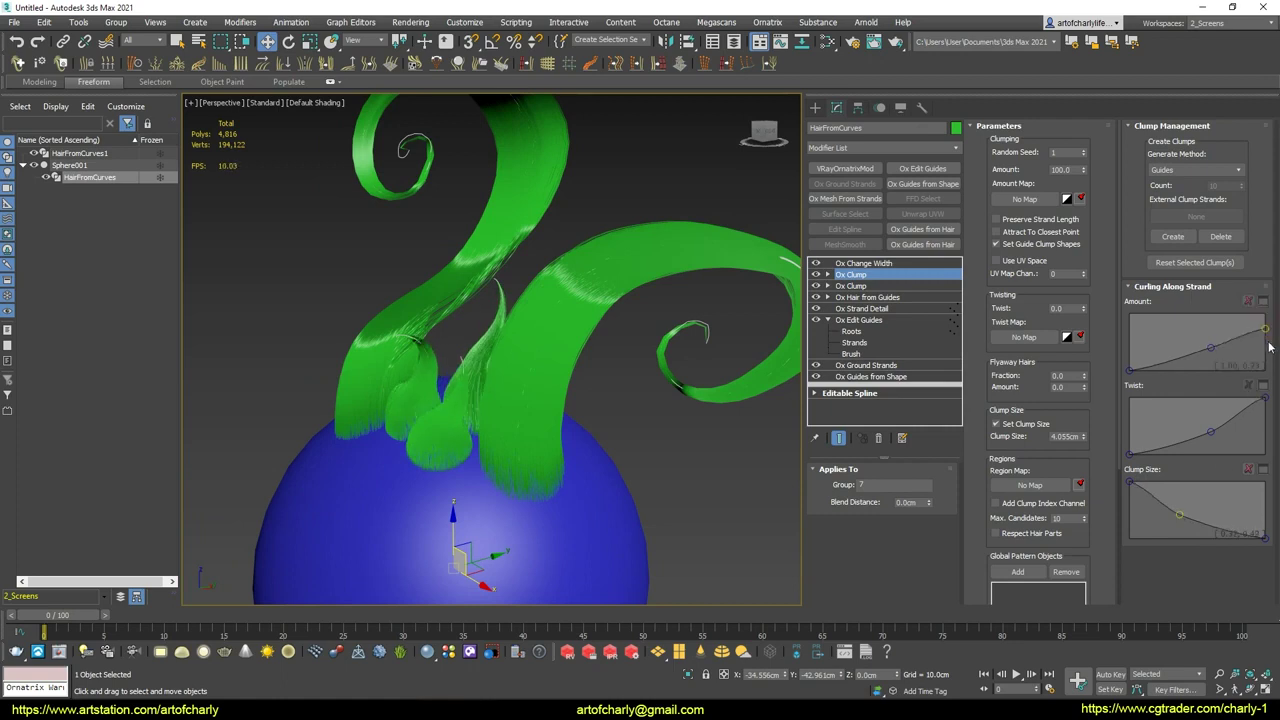
pyautogui.moveTo(1211, 347); pyautogui.dragTo(1198, 326)
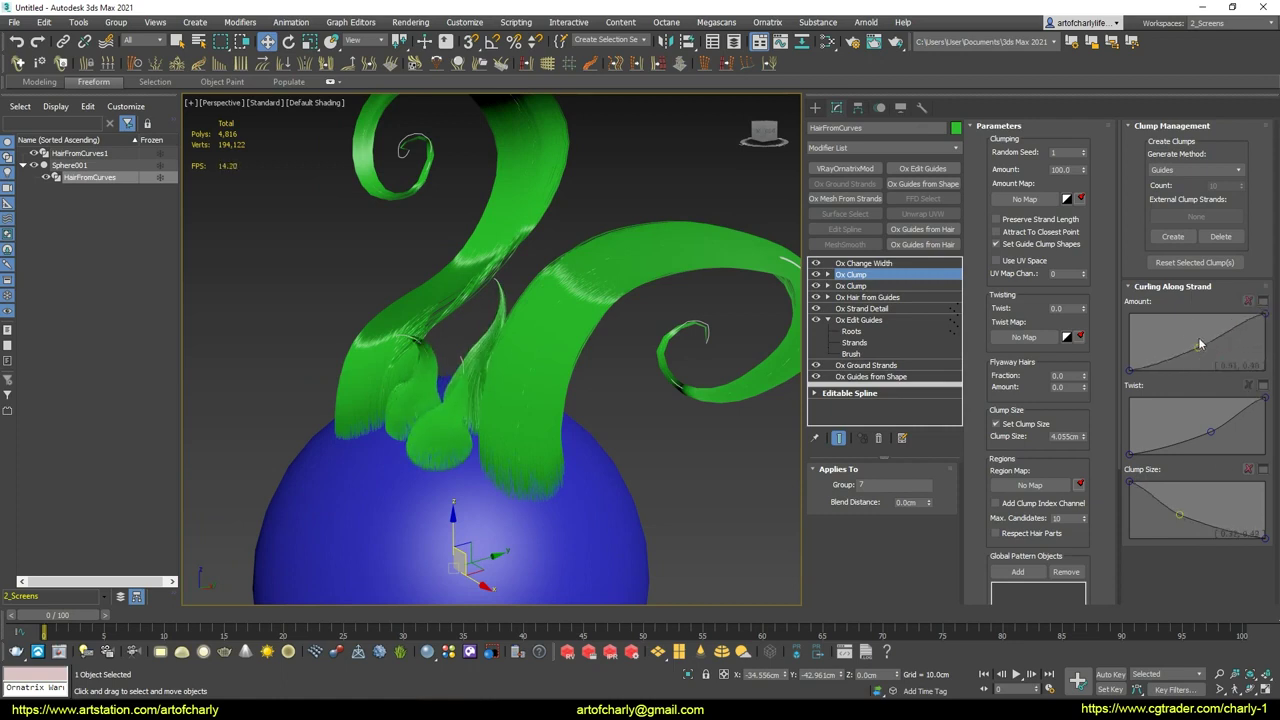
pyautogui.moveTo(480, 350)
pyautogui.keyDown('alt'); pyautogui.mouseDown(button='middle')
pyautogui.moveTo(500, 330)
pyautogui.moveTo(520, 360)
pyautogui.mouseUp(button='middle'); pyautogui.keyUp('alt')
pyautogui.scroll(-3, 520, 380)
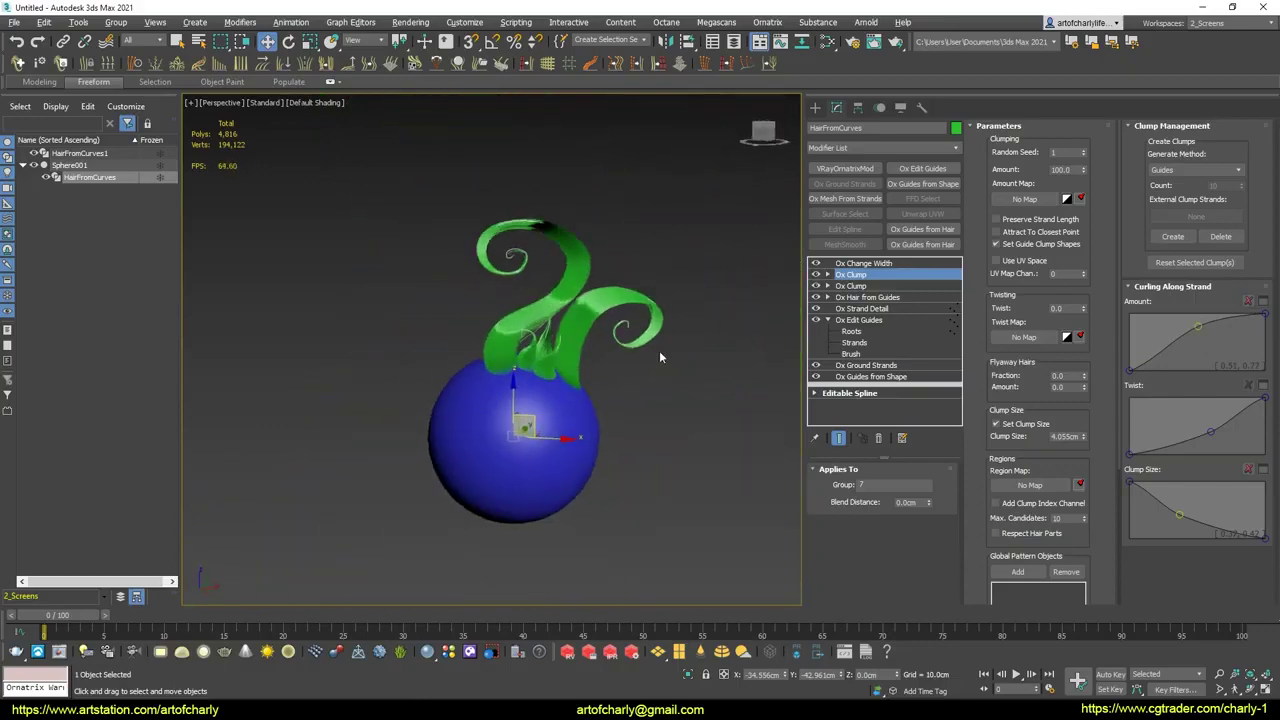
pyautogui.moveTo(659, 350)
pyautogui.keyDown('alt'); pyautogui.mouseDown(button='middle')
pyautogui.moveTo(247, 406)
pyautogui.moveTo(569, 391)
pyautogui.mouseUp(button='middle'); pyautogui.keyUp('alt')
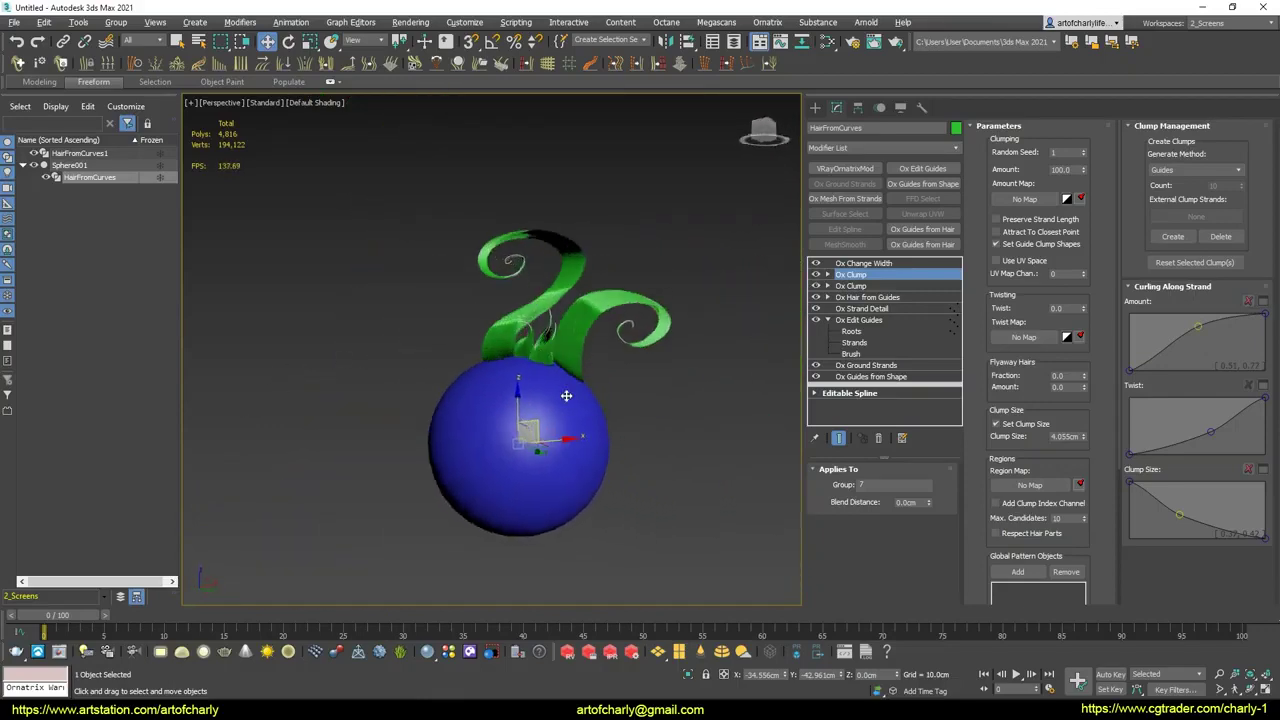
pyautogui.scroll(5, 560, 375)
pyautogui.scroll(-5, 560, 380)
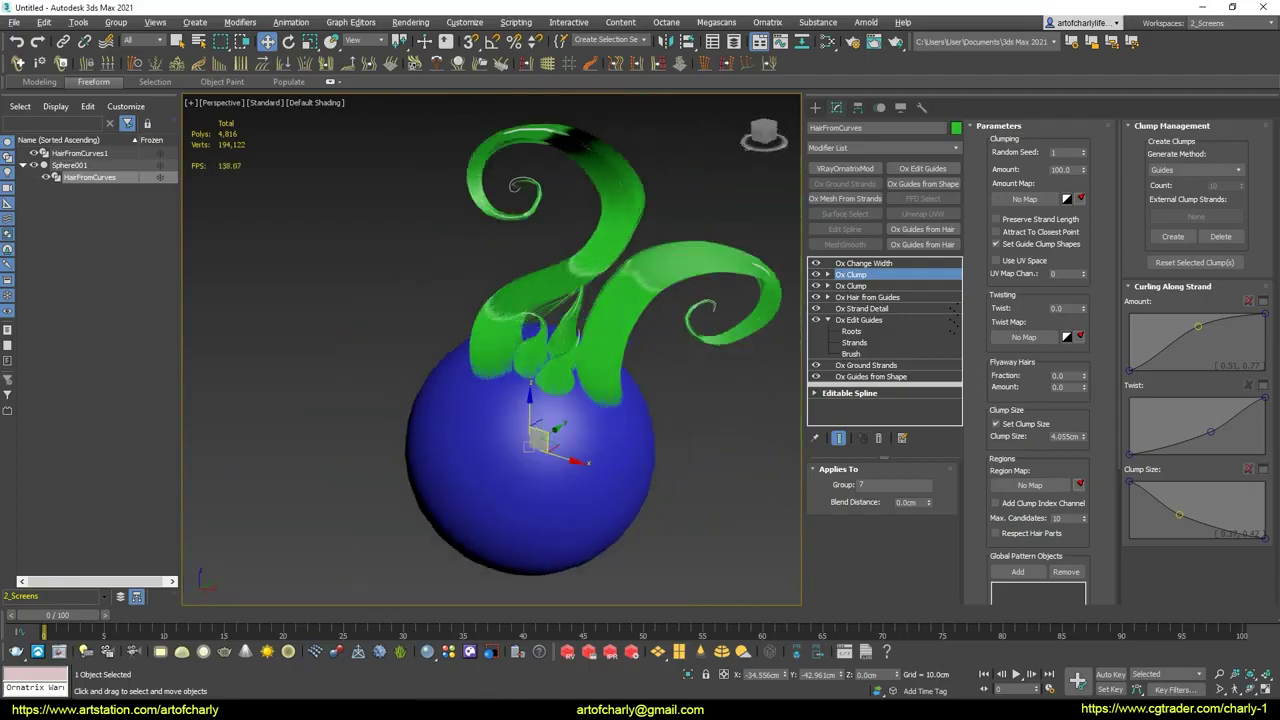
pyautogui.scroll(3, 530, 340)
pyautogui.scroll(4, 577, 358)
pyautogui.moveTo(577, 358)
pyautogui.keyDown('alt'); pyautogui.mouseDown(button='middle')
pyautogui.moveTo(557, 360)
pyautogui.moveTo(586, 249)
pyautogui.moveTo(523, 417)
pyautogui.moveTo(520, 333)
pyautogui.moveTo(543, 257)
pyautogui.moveTo(574, 283)
pyautogui.moveTo(510, 238)
pyautogui.moveTo(509, 323)
pyautogui.moveTo(537, 363)
pyautogui.moveTo(531, 407)
pyautogui.moveTo(551, 374)
pyautogui.moveTo(497, 380)
pyautogui.moveTo(531, 329)
pyautogui.moveTo(566, 334)
pyautogui.moveTo(545, 301)
pyautogui.moveTo(552, 402)
pyautogui.moveTo(540, 370)
pyautogui.moveTo(907, 340)
pyautogui.mouseUp(button='middle'); pyautogui.keyUp('alt')
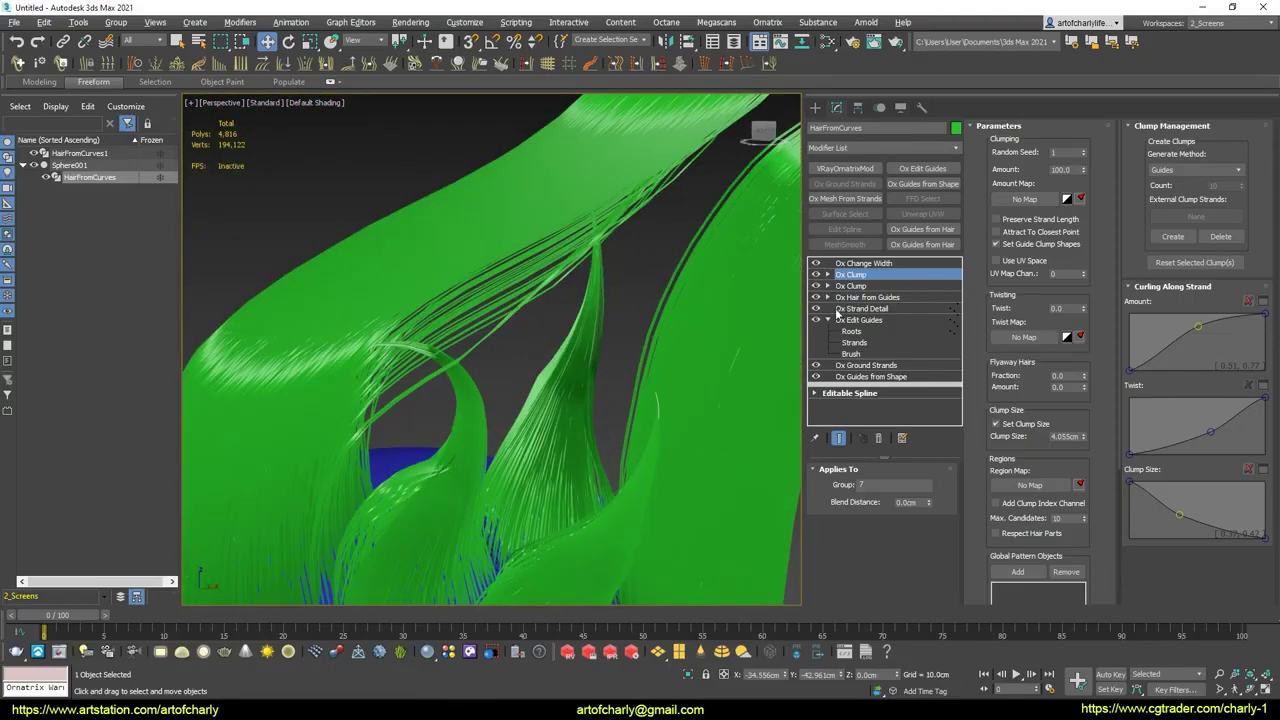
# Add Ox Edit Guides with Show End Result, select a clump of guides, then enter Brush mode.
pyautogui.click(828, 321)
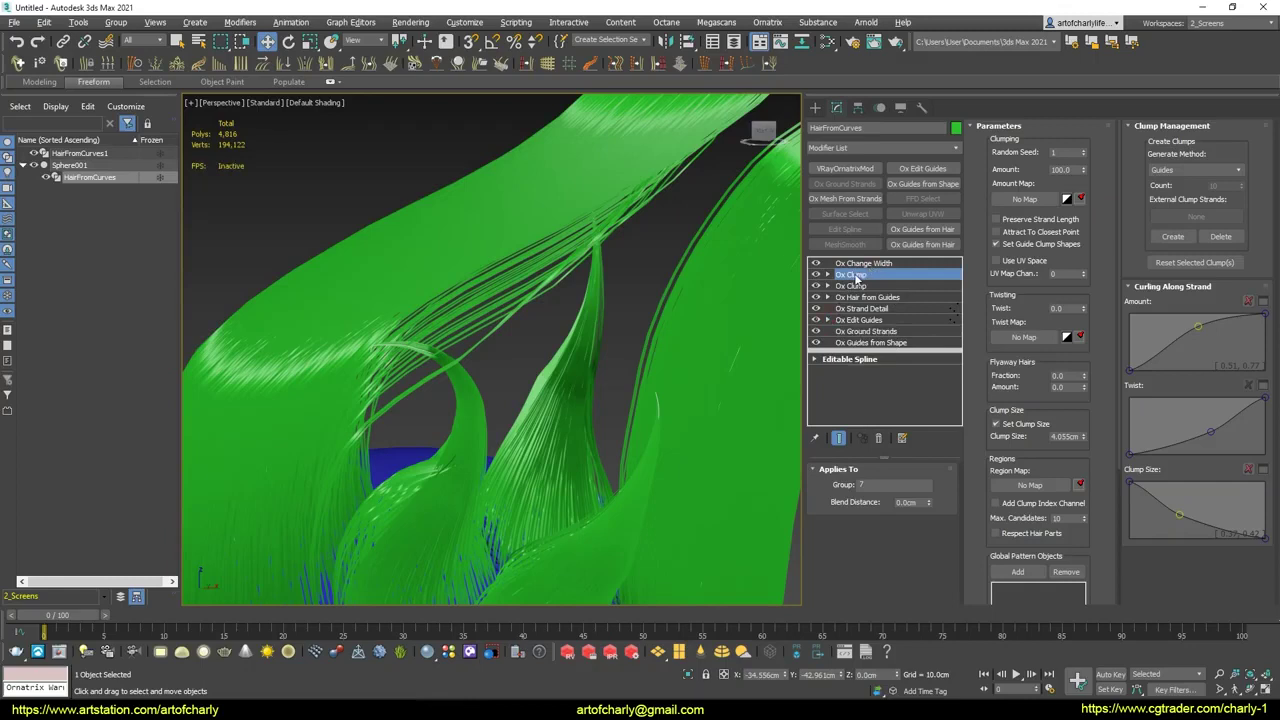
pyautogui.click(935, 170)
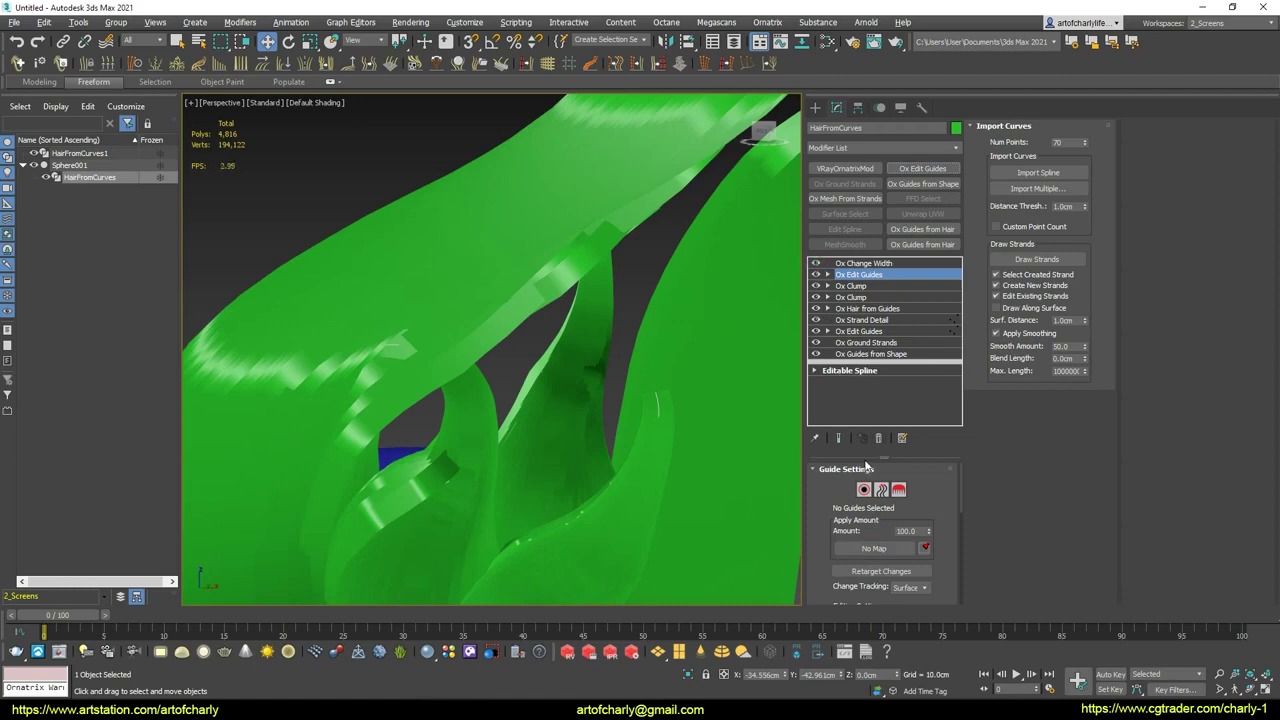
pyautogui.click(842, 439)
pyautogui.click(864, 490)
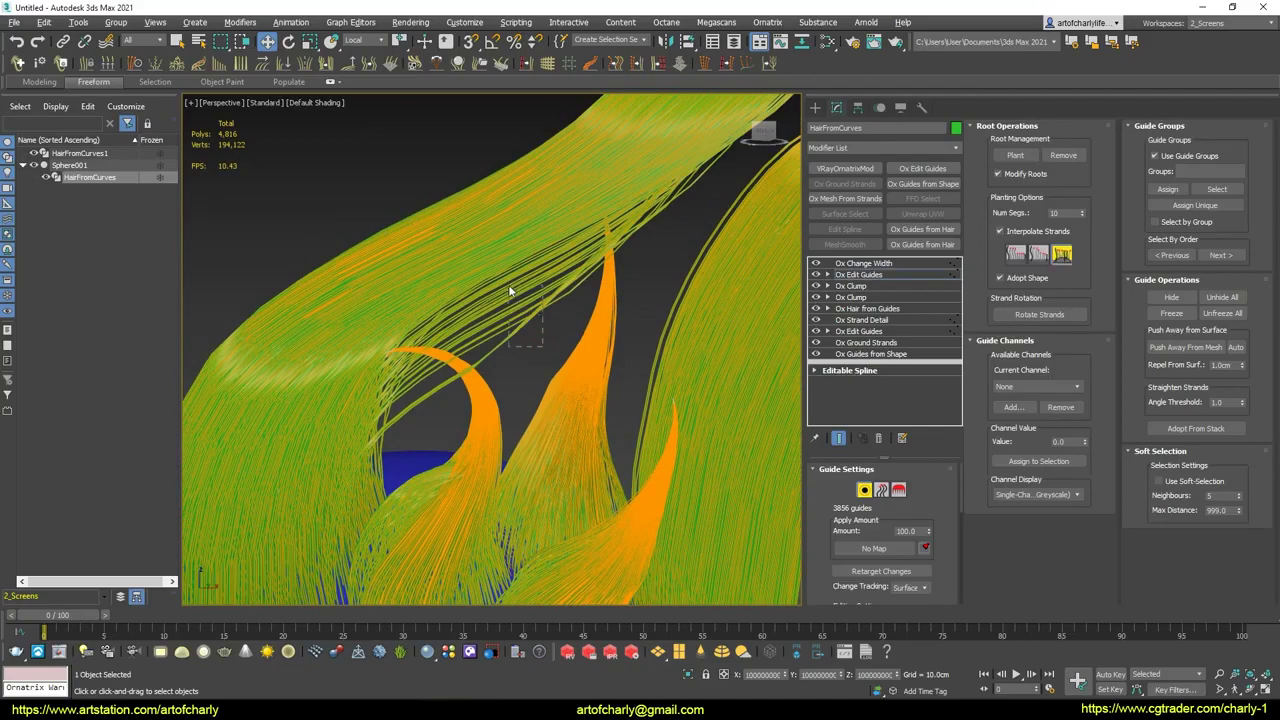
pyautogui.moveTo(509, 291); pyautogui.dragTo(515, 300)
pyautogui.scroll(-3, 523, 323)
pyautogui.scroll(-2, 523, 323)
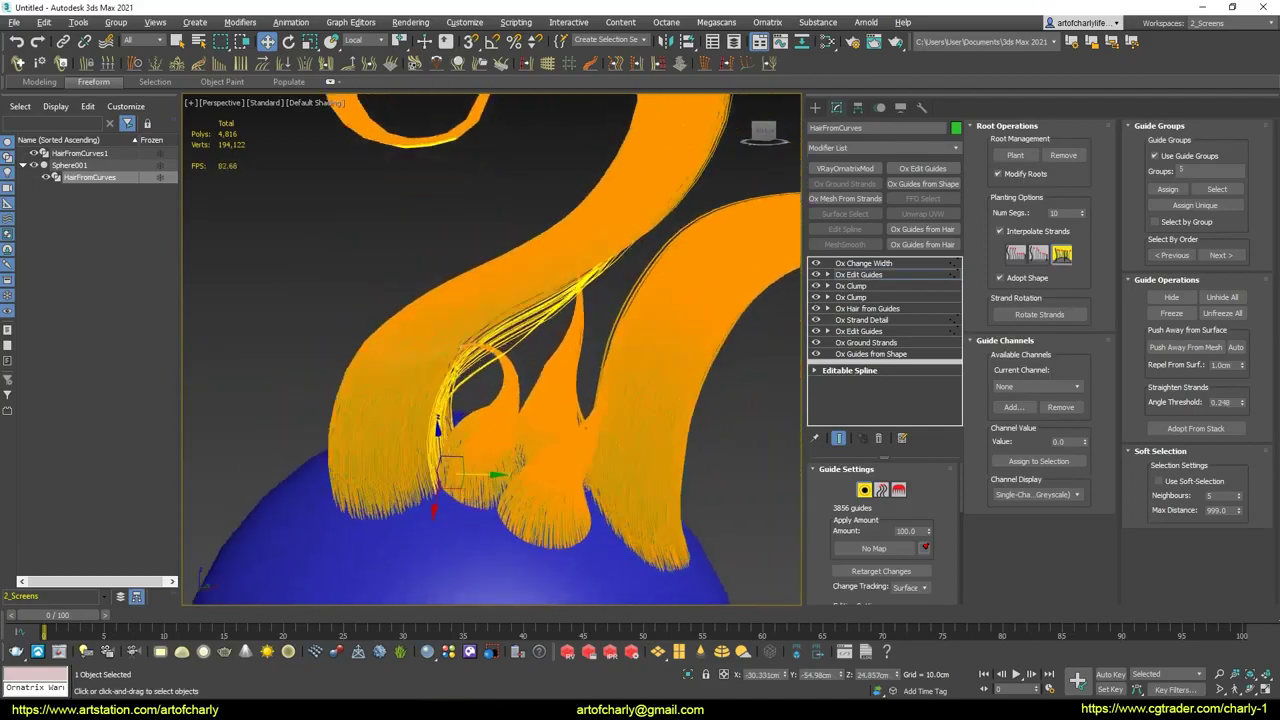
pyautogui.click(899, 491)
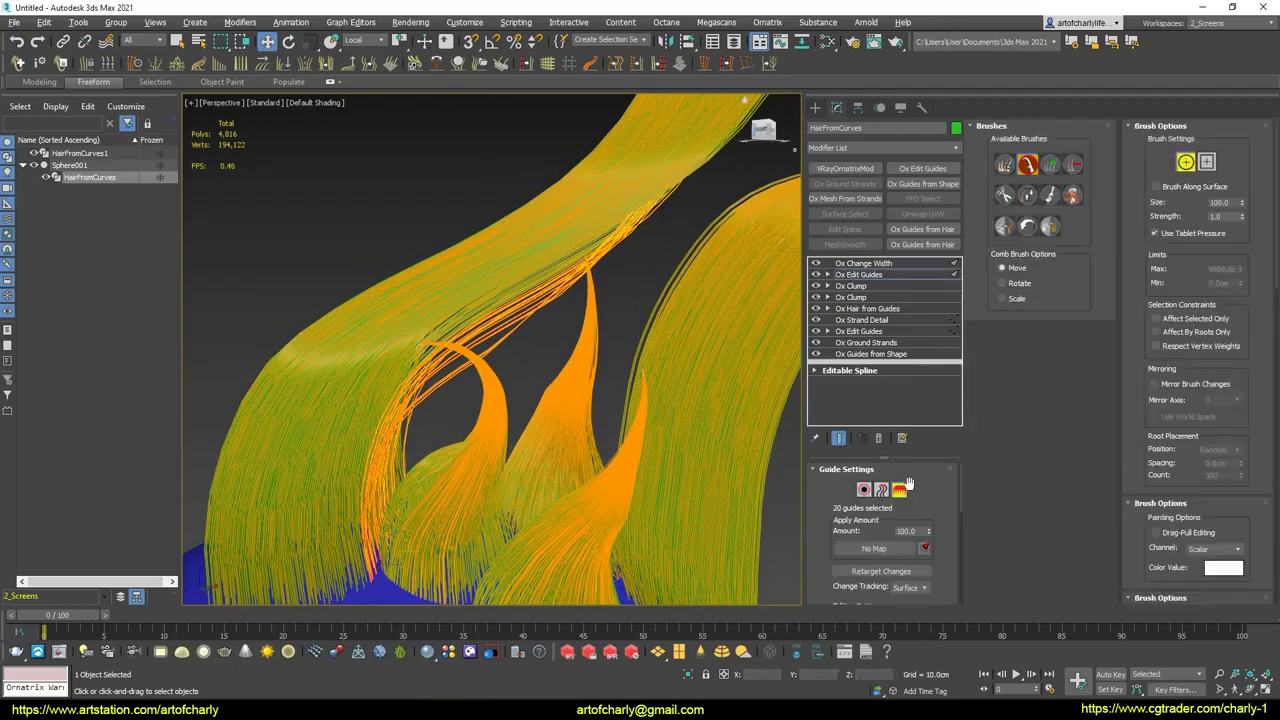
# Restrict brushing to the selected guides only.
pyautogui.click(1156, 318)
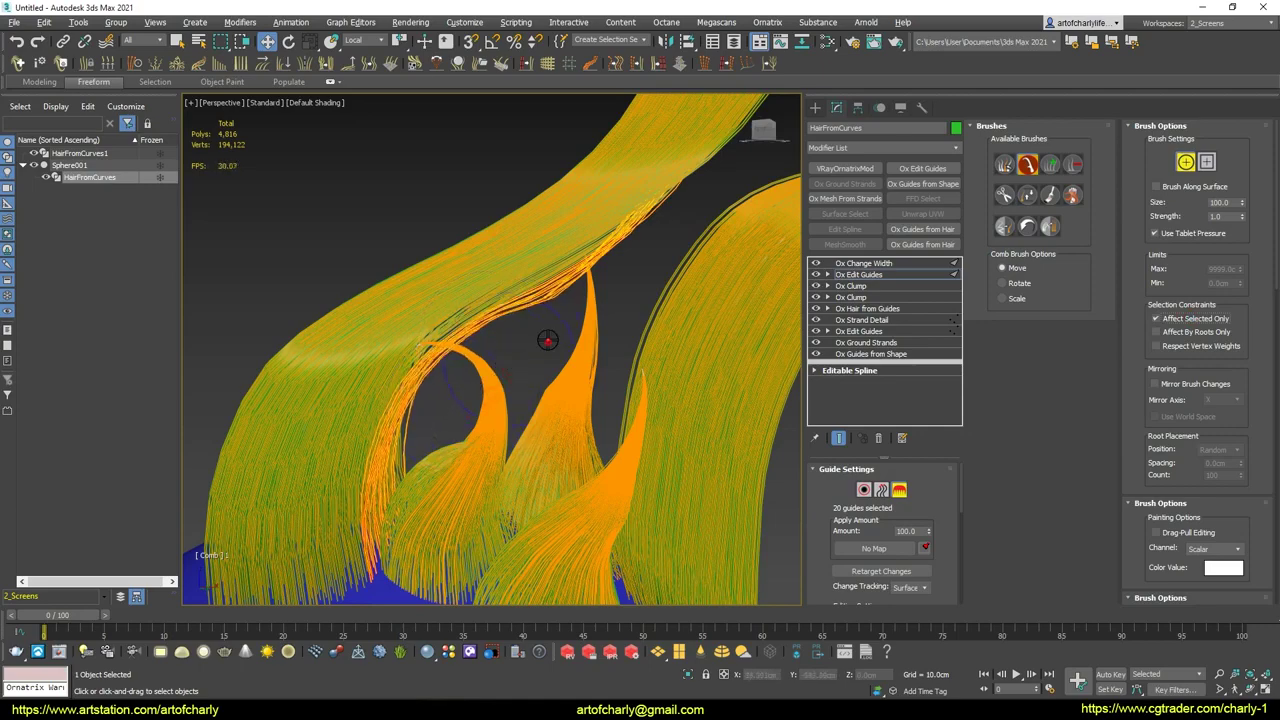
pyautogui.keyDown('alt'); pyautogui.moveTo(563, 343); pyautogui.dragTo(525, 391, button='middle'); pyautogui.keyUp('alt')
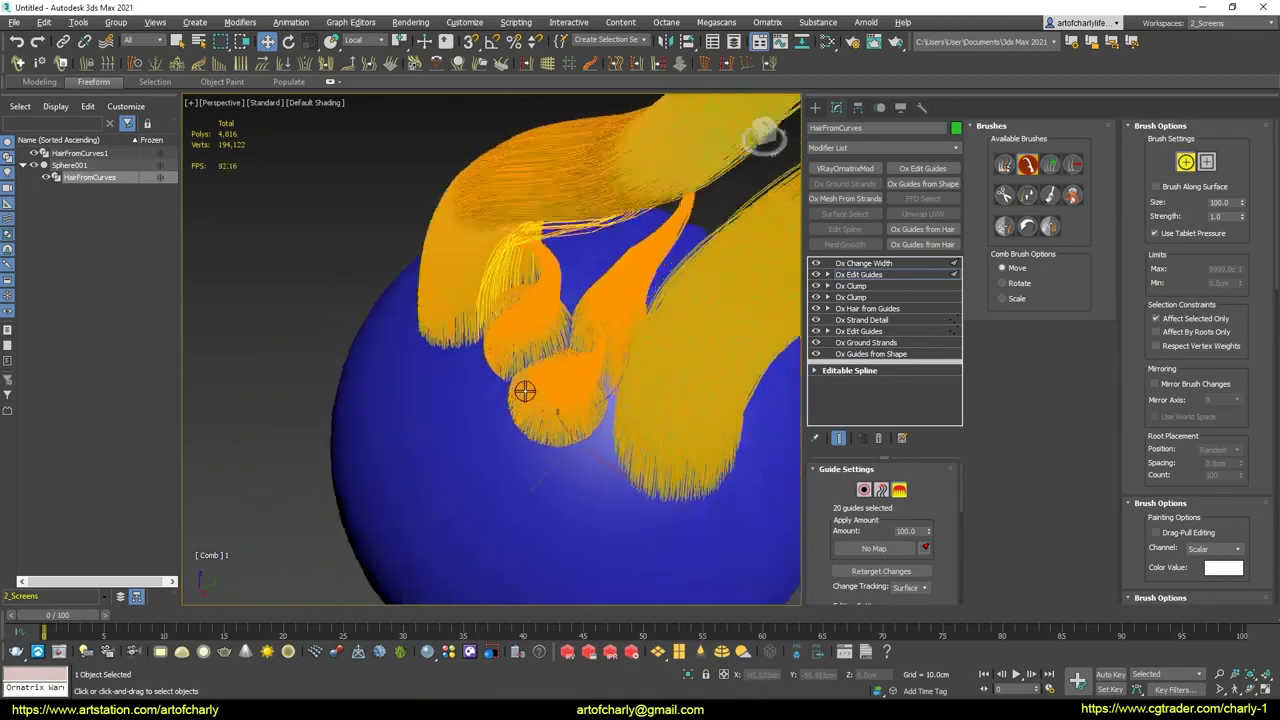
pyautogui.scroll(3, 525, 391)
pyautogui.scroll(3, 523, 300)
pyautogui.scroll(-1, 523, 323)
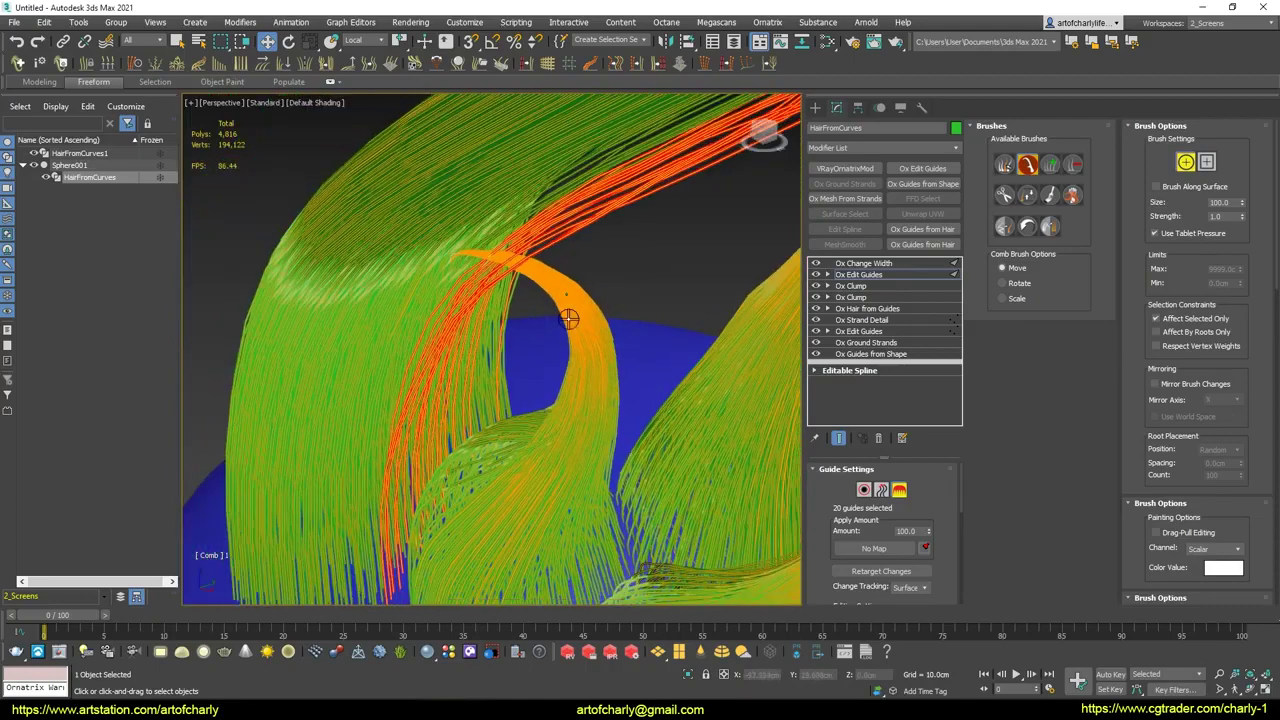
# Select the arched guide strand and switch to the Comb brush.
pyautogui.rightClick(671, 354)
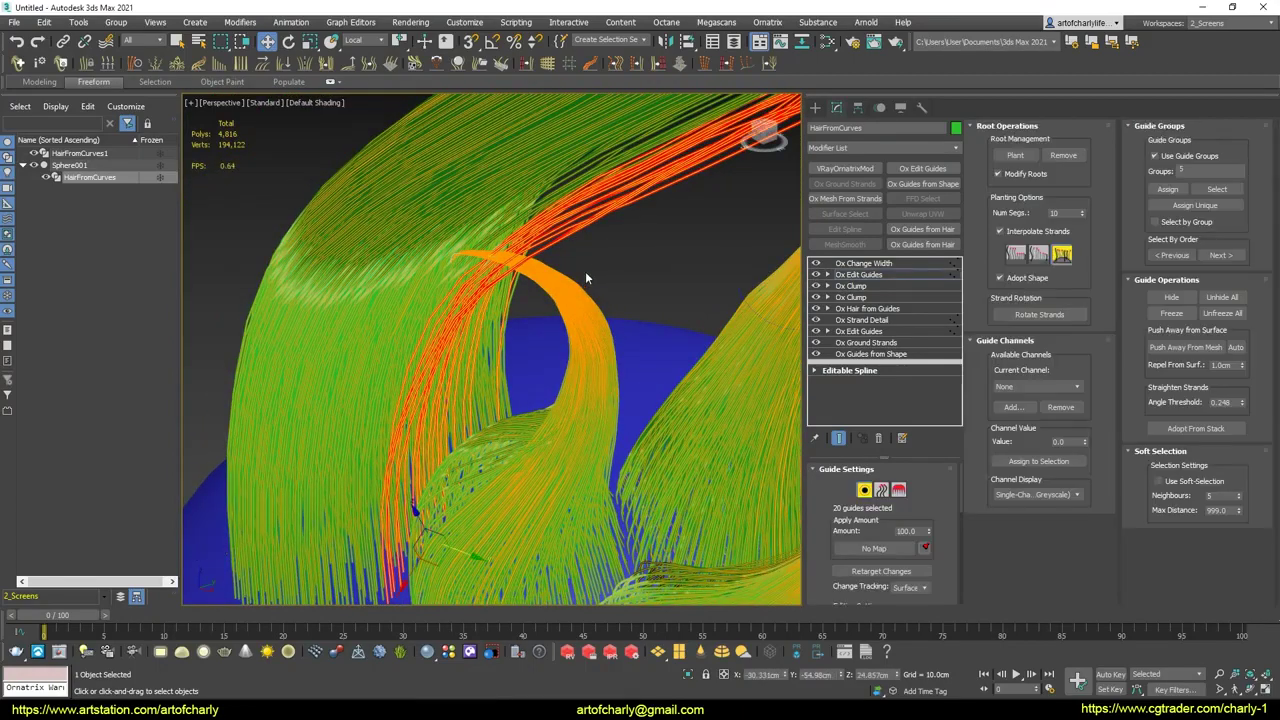
pyautogui.moveTo(548, 320); pyautogui.dragTo(623, 292)
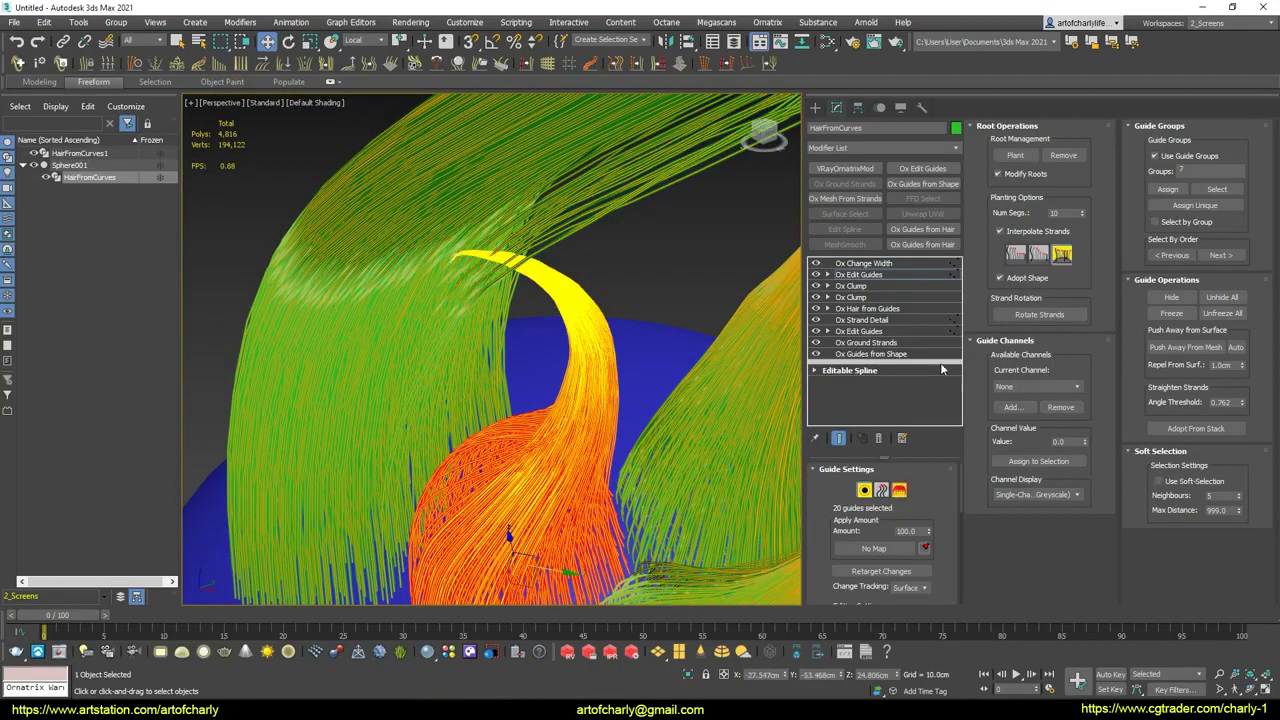
pyautogui.press('b')
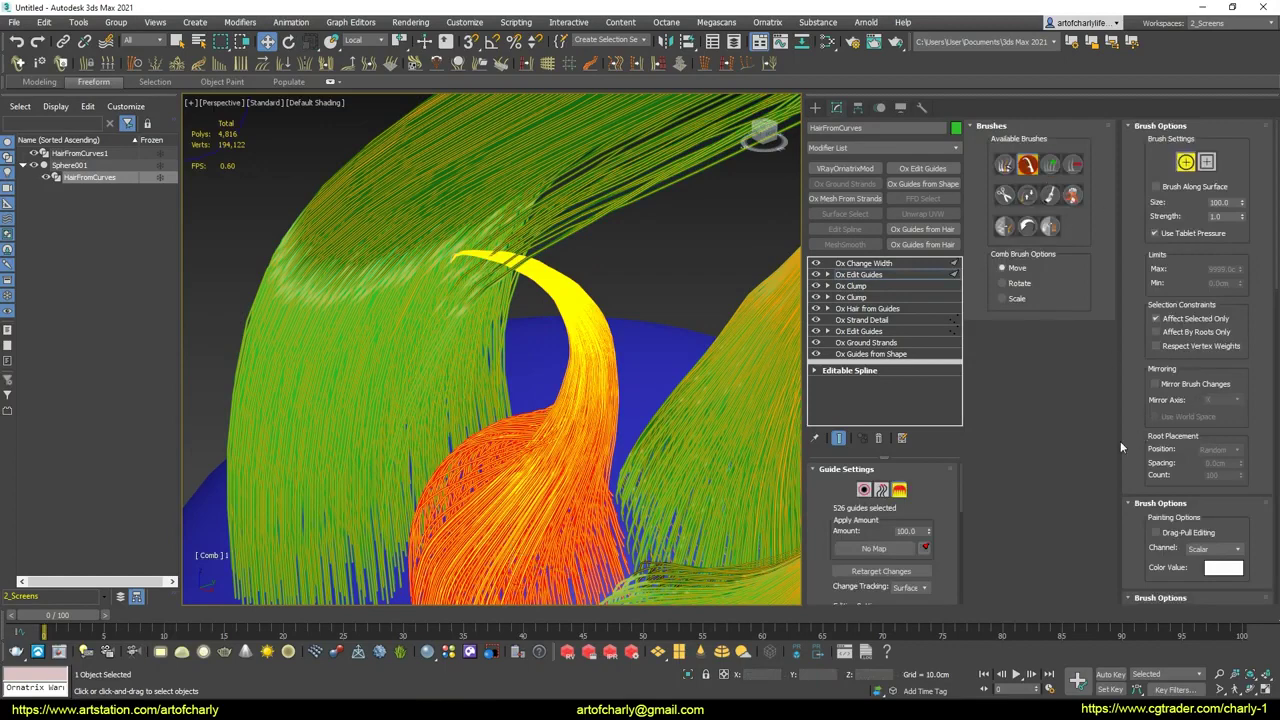
# Check Elastic Mode under the comb brush's Elastic Options.
pyautogui.scroll(-3, 830, 545)
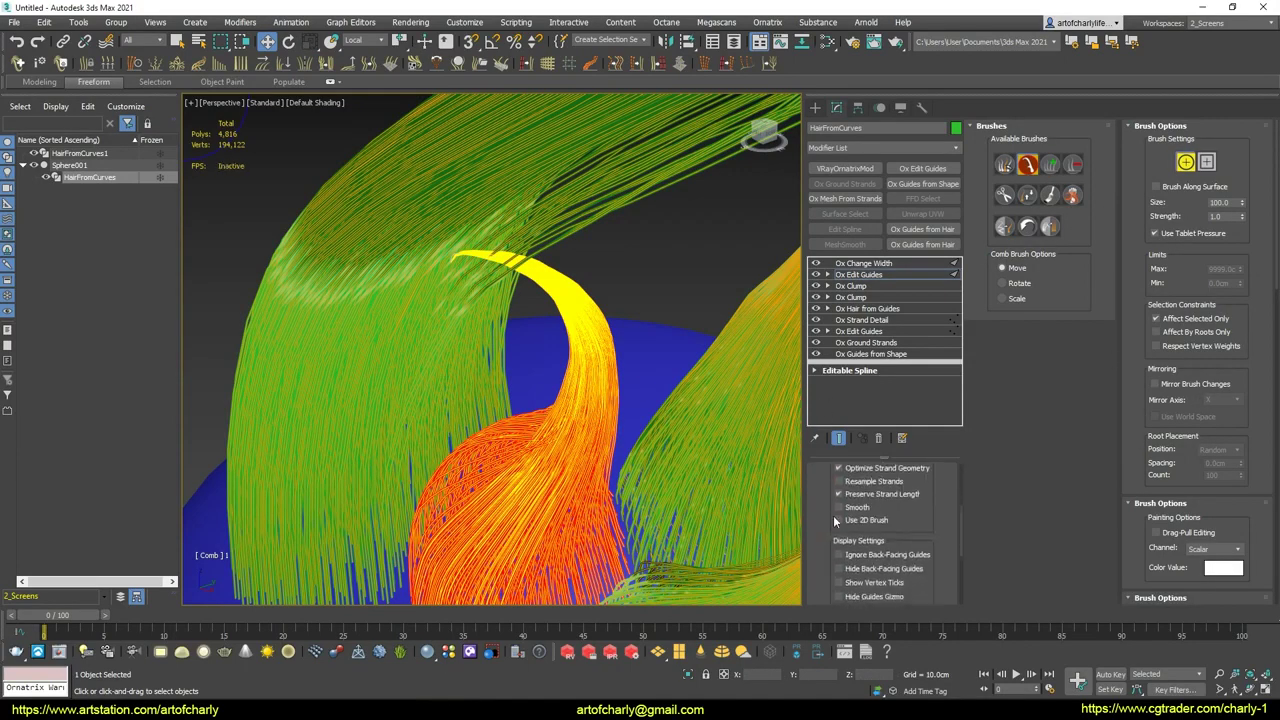
pyautogui.scroll(-1, 828, 540)
pyautogui.scroll(-1, 825, 525)
pyautogui.scroll(-1, 822, 516)
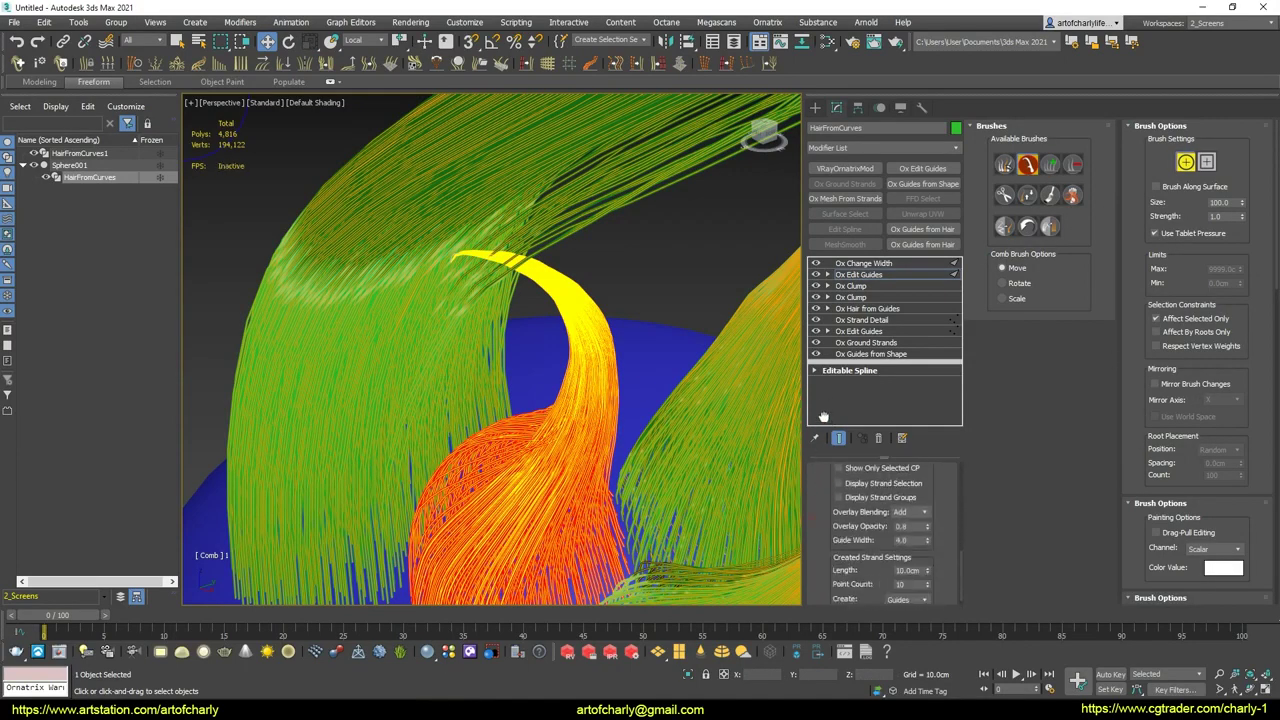
pyautogui.scroll(-1, 824, 510)
pyautogui.scroll(2, 825, 507)
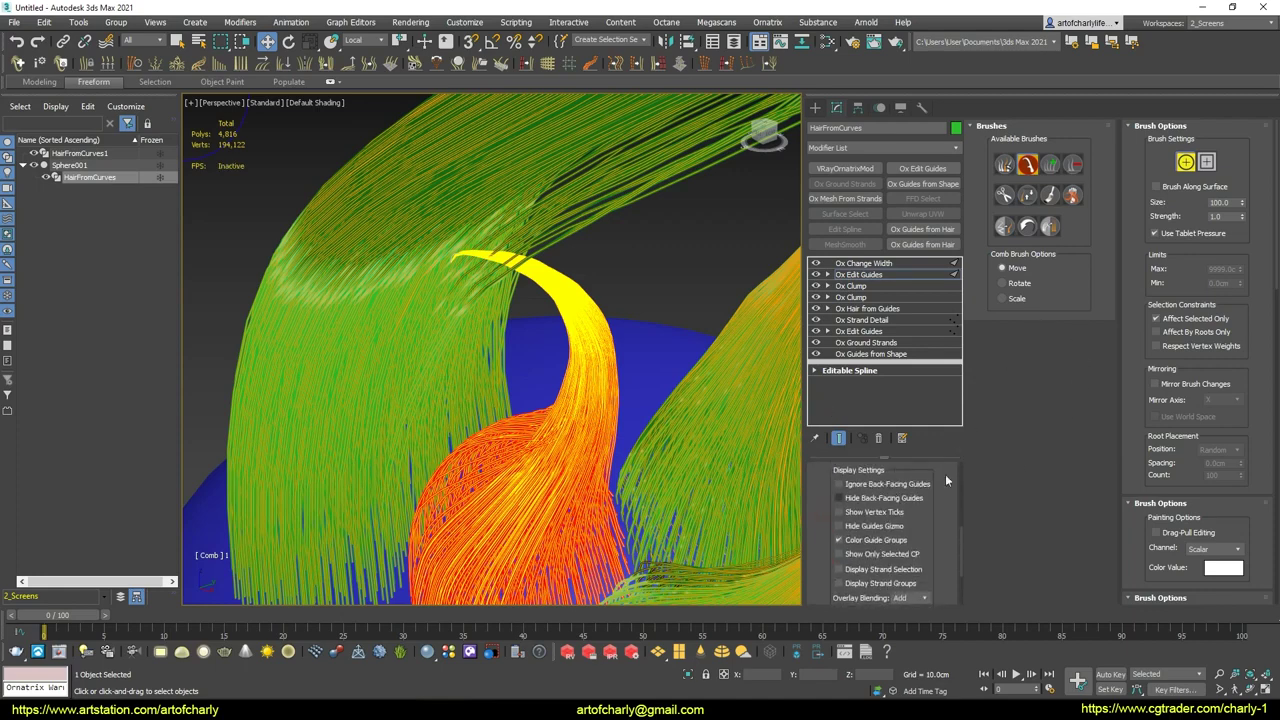
pyautogui.scroll(-2, 1160, 455)
pyautogui.scroll(-1, 1165, 458)
pyautogui.scroll(1, 1175, 463)
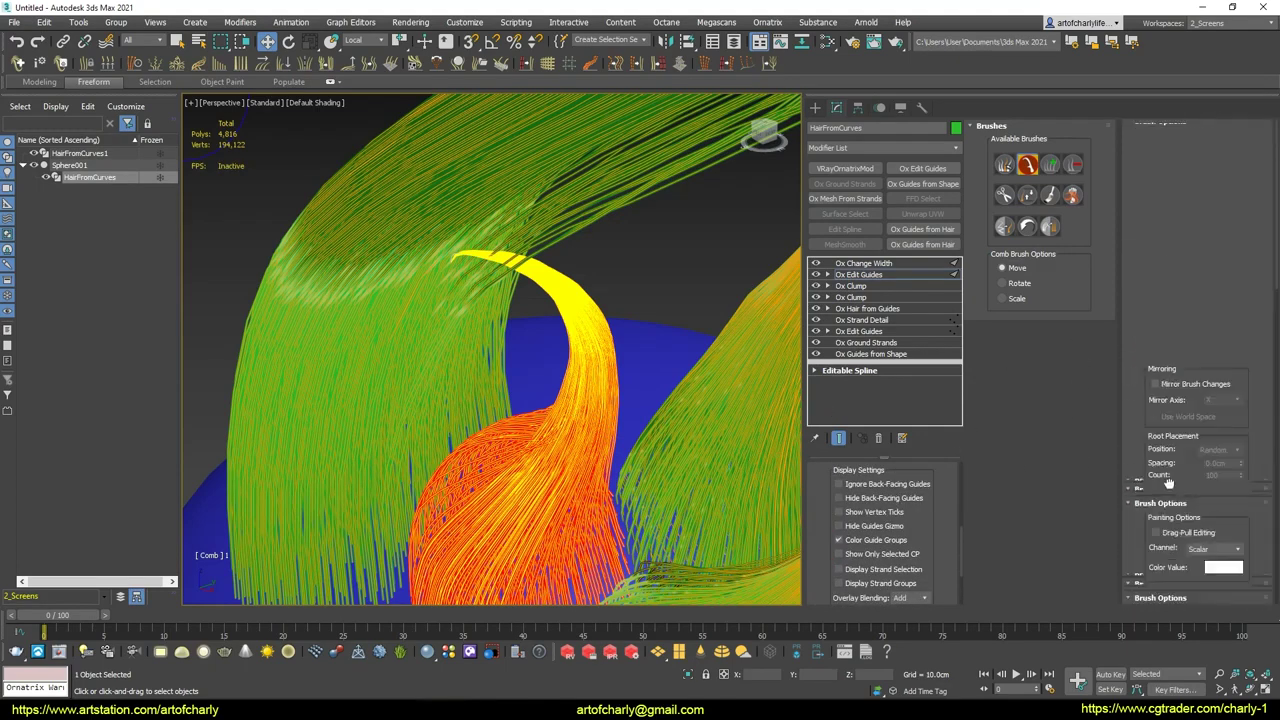
pyautogui.scroll(2, 1188, 470)
pyautogui.scroll(-1, 1162, 430)
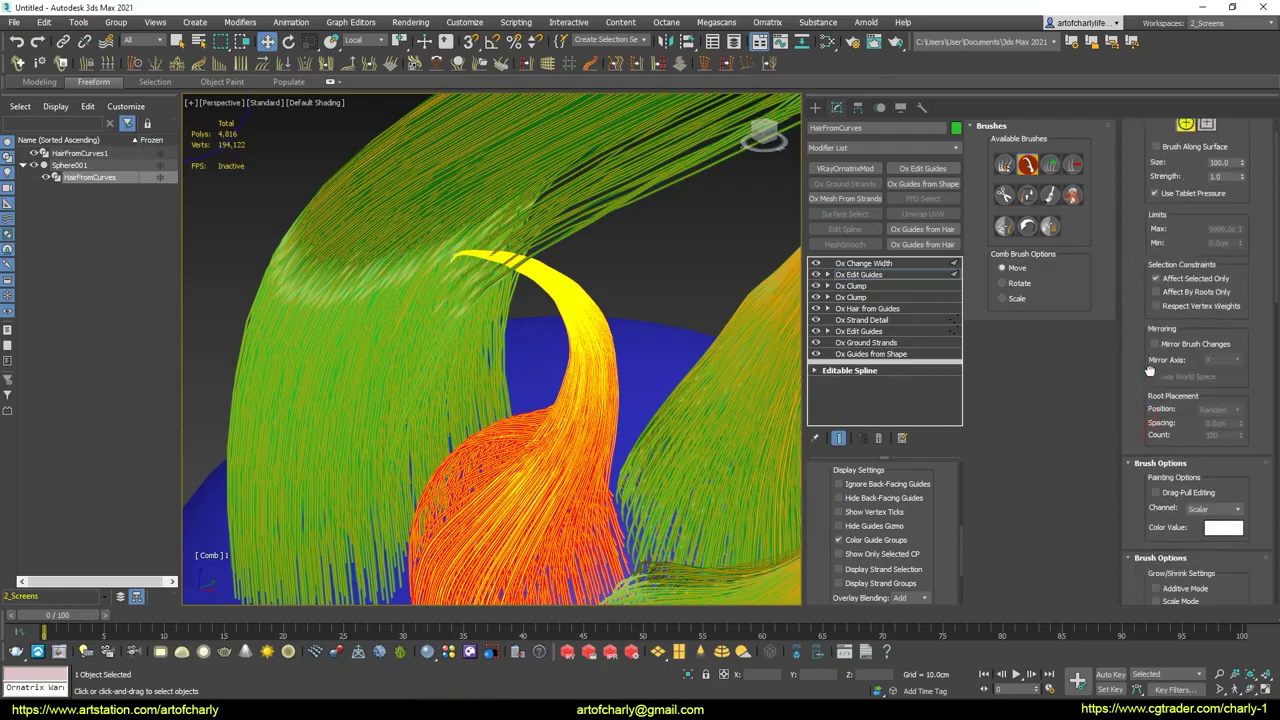
pyautogui.scroll(-2, 1155, 390)
pyautogui.scroll(-1, 1146, 320)
pyautogui.scroll(-2, 1140, 260)
pyautogui.scroll(-1, 1145, 300)
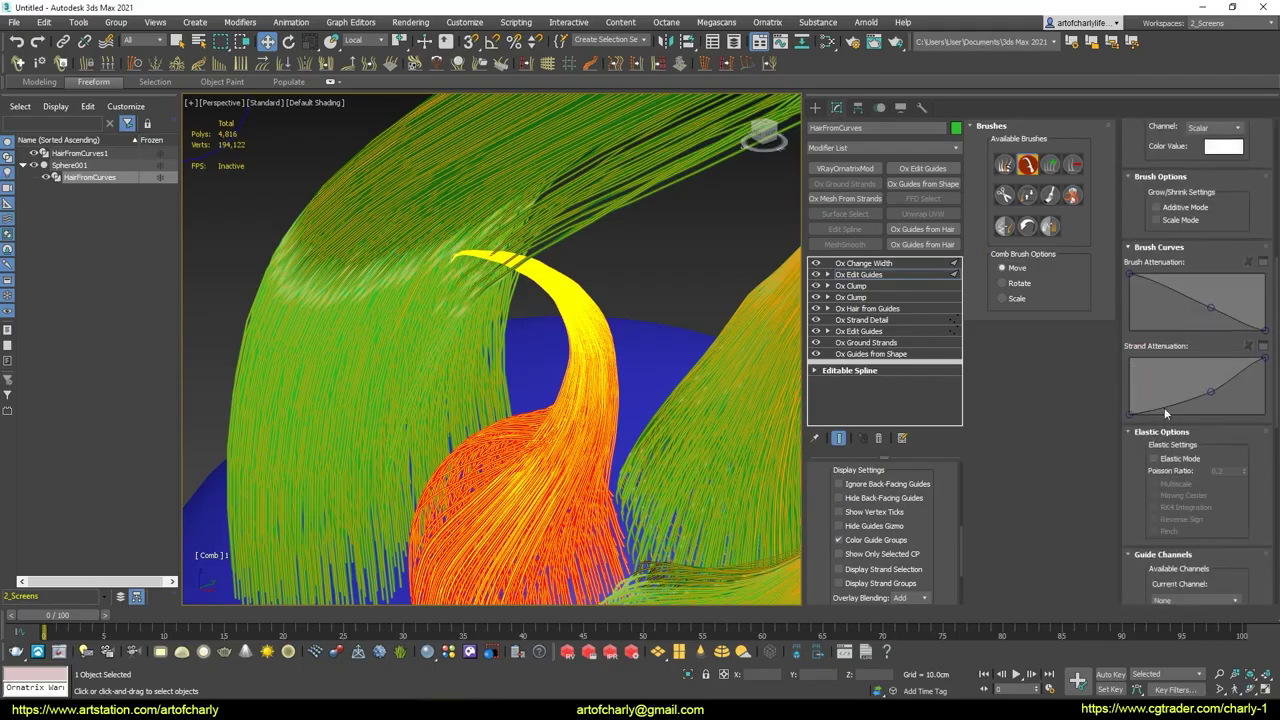
pyautogui.click(1155, 456)
pyautogui.keyDown('alt'); pyautogui.moveTo(480, 346); pyautogui.dragTo(526, 330, button='middle'); pyautogui.keyUp('alt')
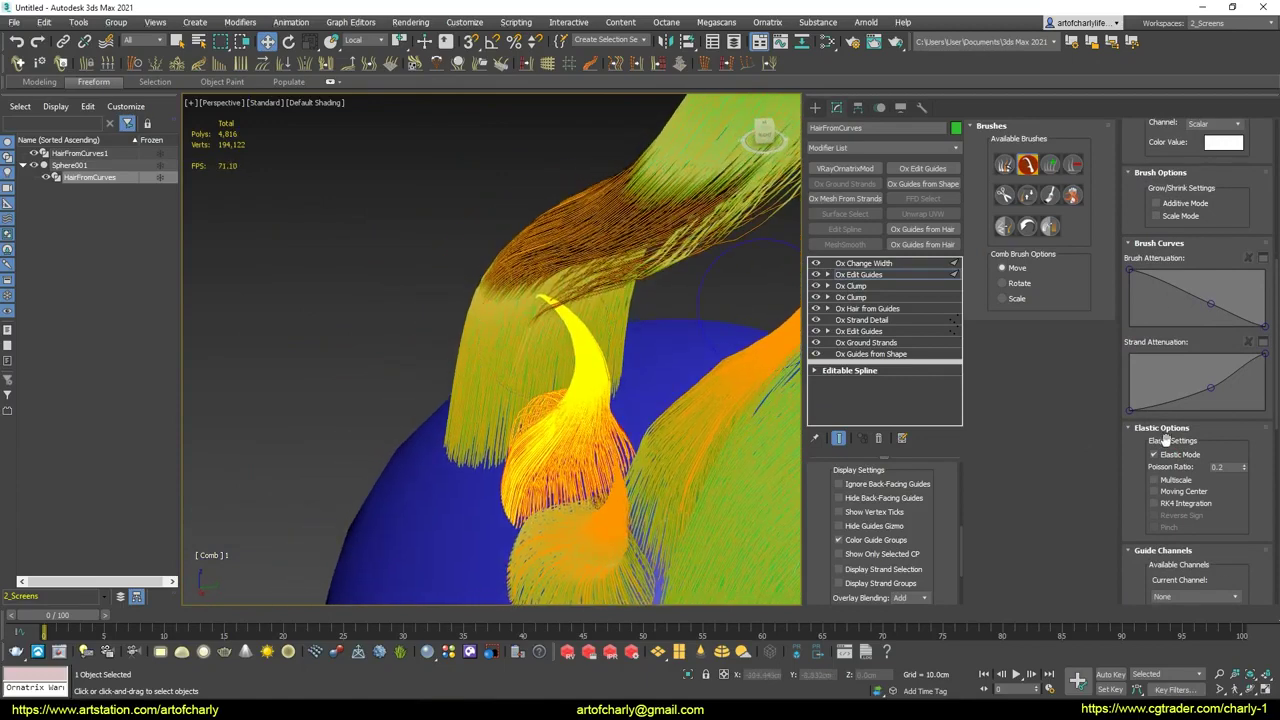
# Comb the yellow guide's tip up and to the left.
pyautogui.scroll(3, 1128, 211)
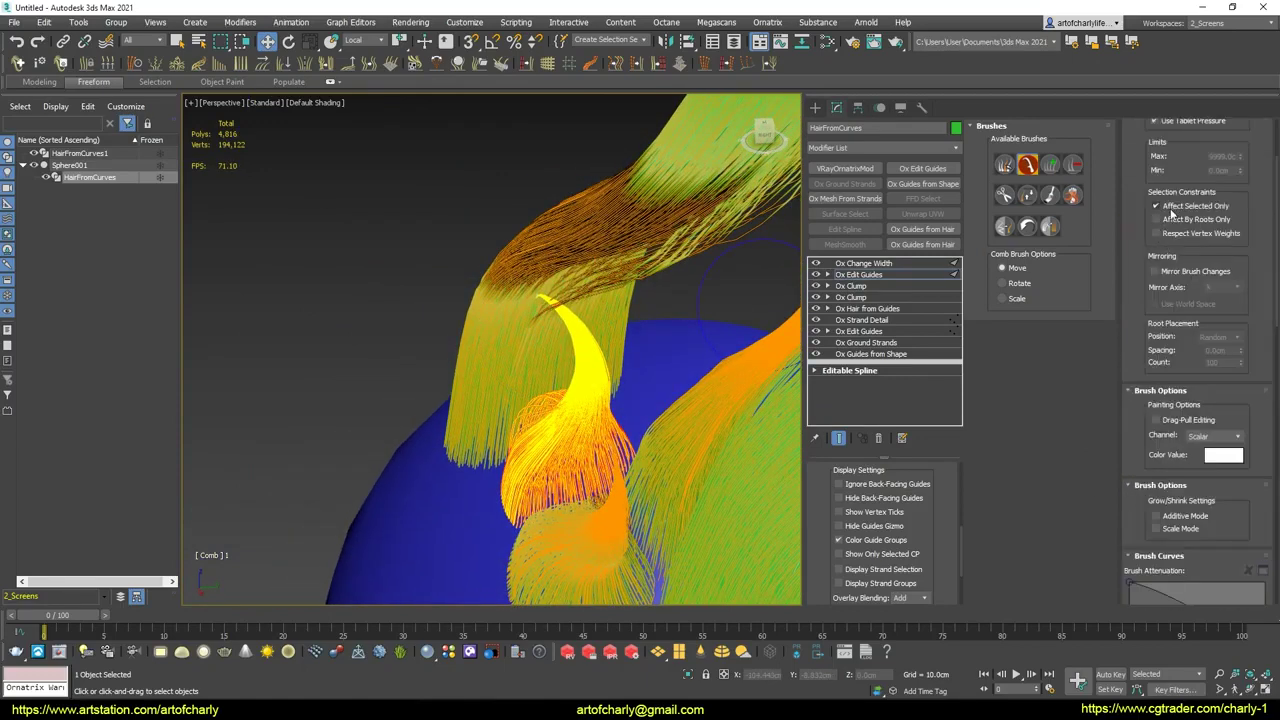
pyautogui.keyDown('alt'); pyautogui.moveTo(645, 327); pyautogui.dragTo(608, 235, button='middle'); pyautogui.keyUp('alt')
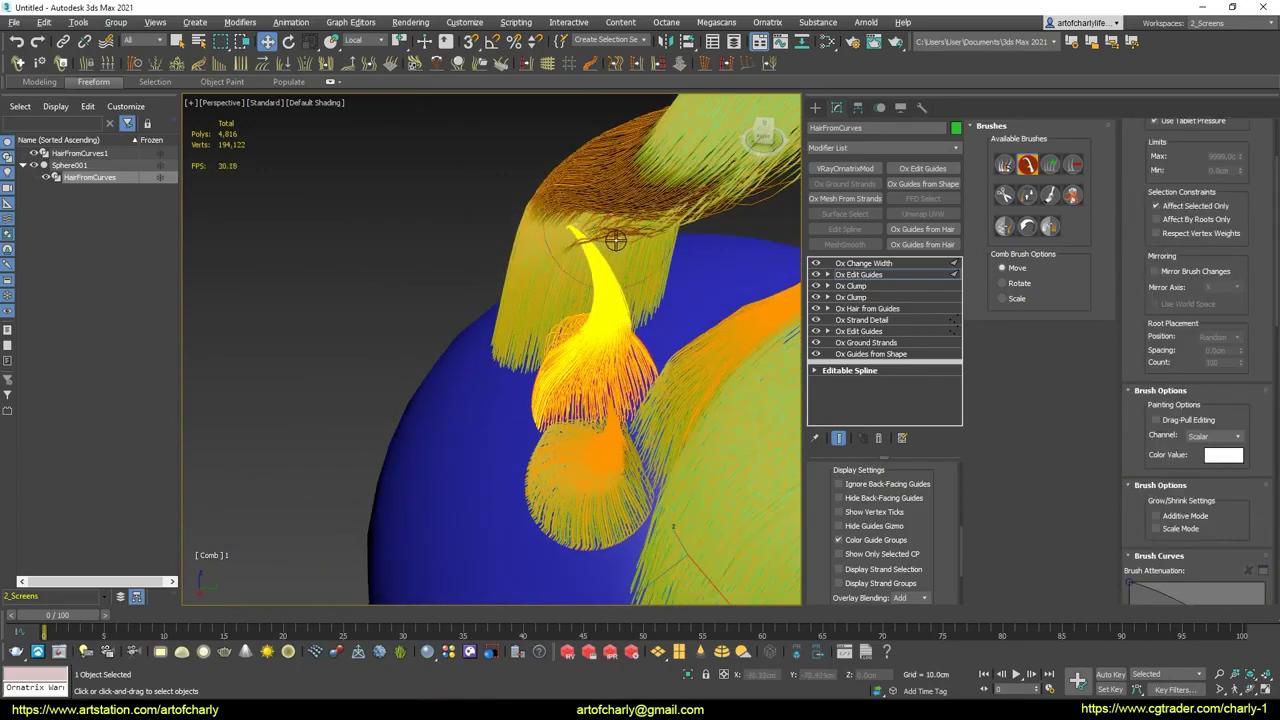
pyautogui.moveTo(528, 257); pyautogui.dragTo(543, 238)
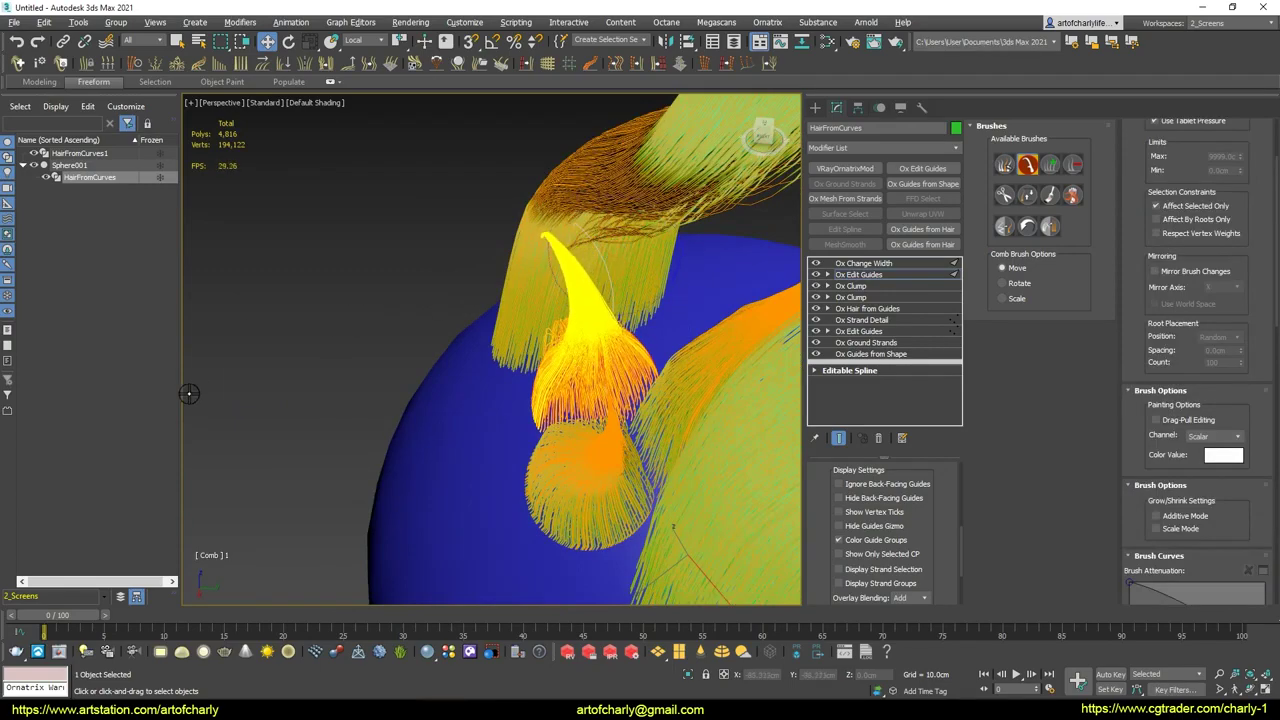
pyautogui.keyDown('alt'); pyautogui.moveTo(443, 343); pyautogui.dragTo(582, 300, button='middle'); pyautogui.keyUp('alt')
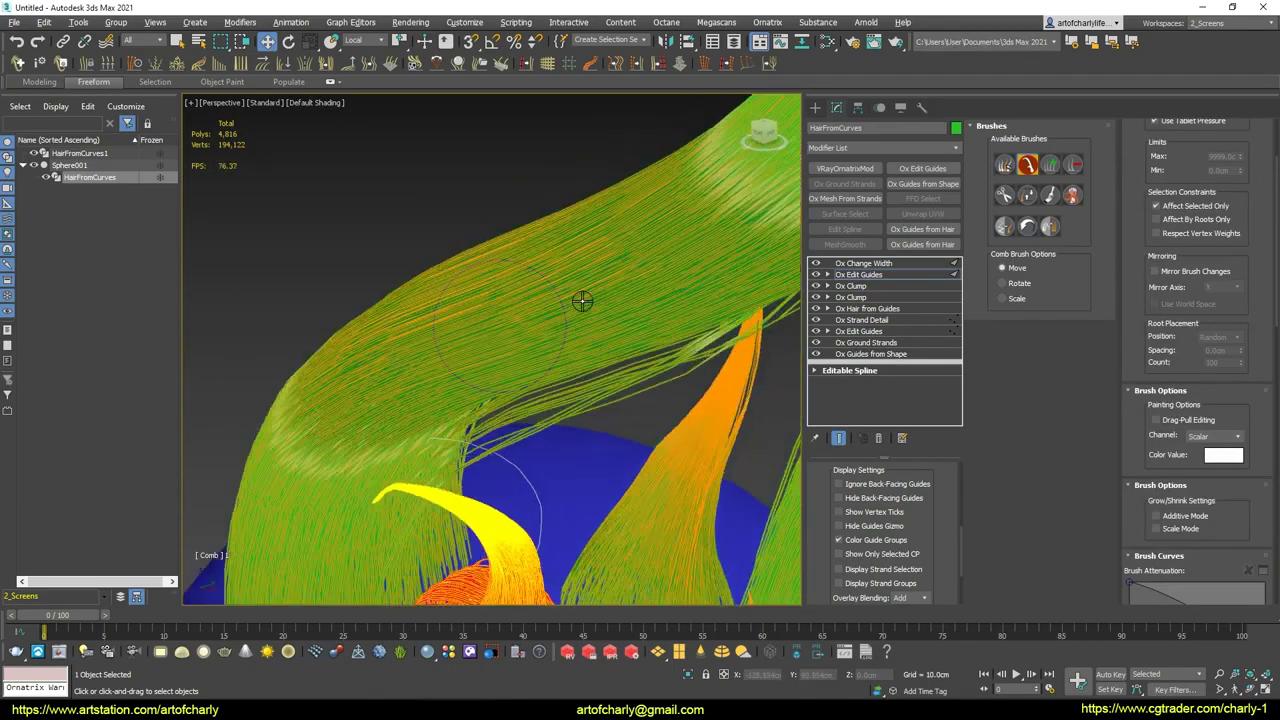
pyautogui.scroll(-10, 582, 300)
pyautogui.scroll(5, 555, 293)
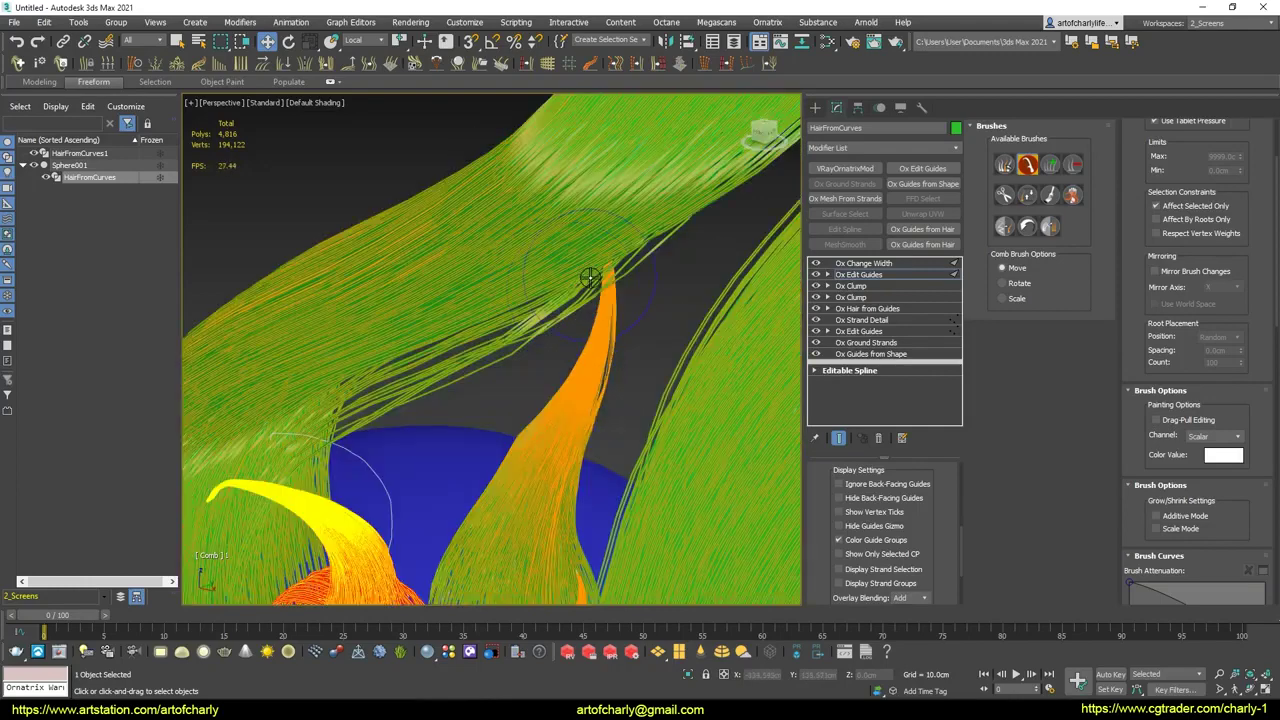
pyautogui.scroll(-6, 580, 280)
pyautogui.scroll(6, 613, 259)
pyautogui.scroll(2, 613, 259)
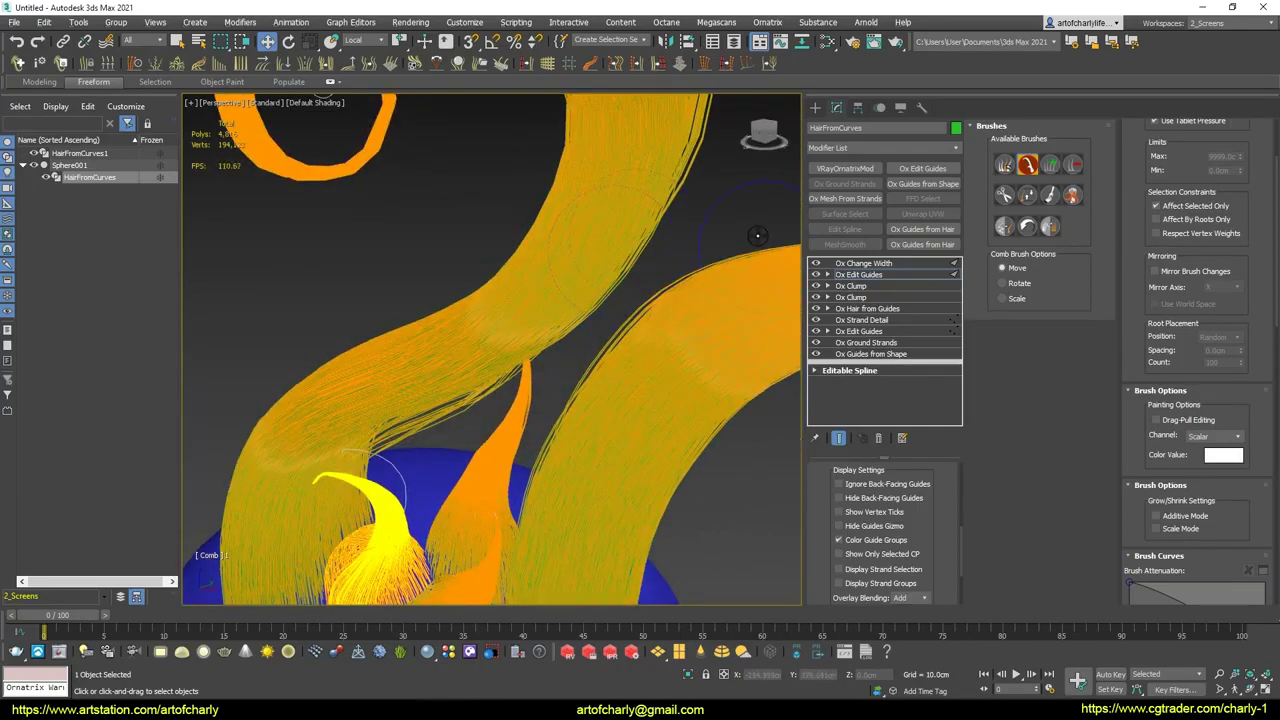
# Return to the upper Ox Edit Guides modifier at its guide Roots level.
pyautogui.click(859, 275)
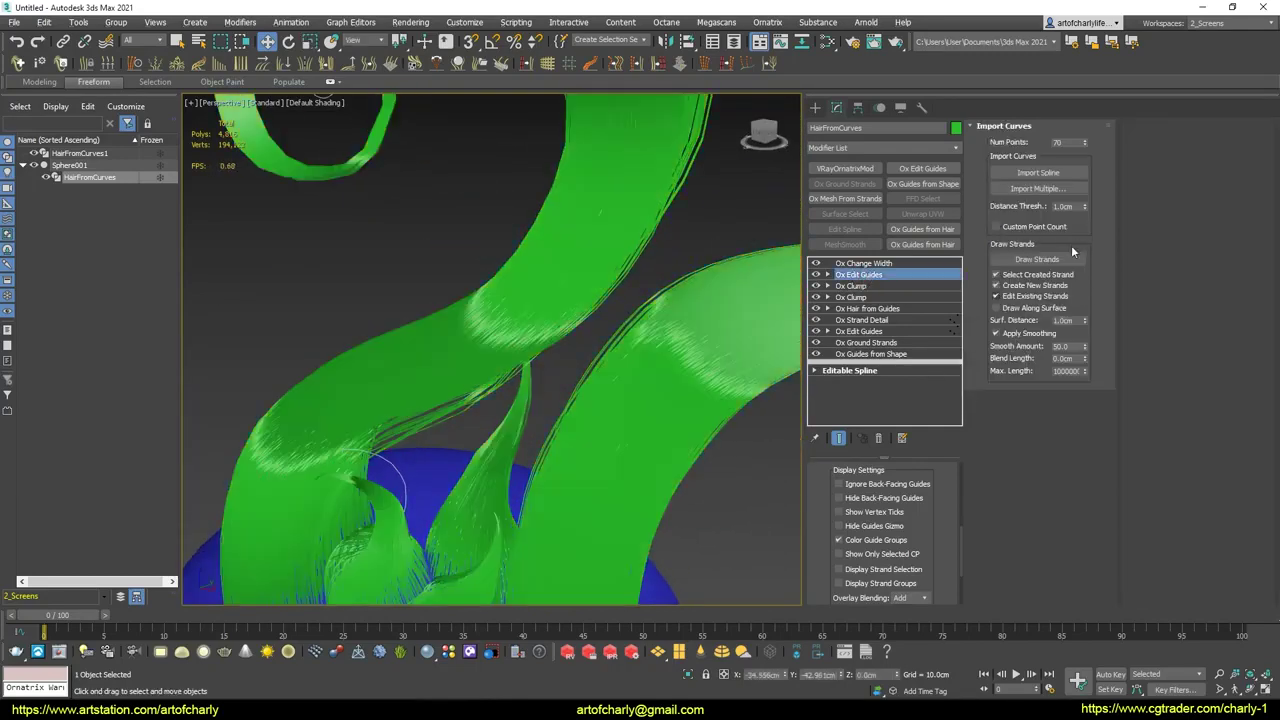
pyautogui.click(827, 274)
pyautogui.click(851, 286)
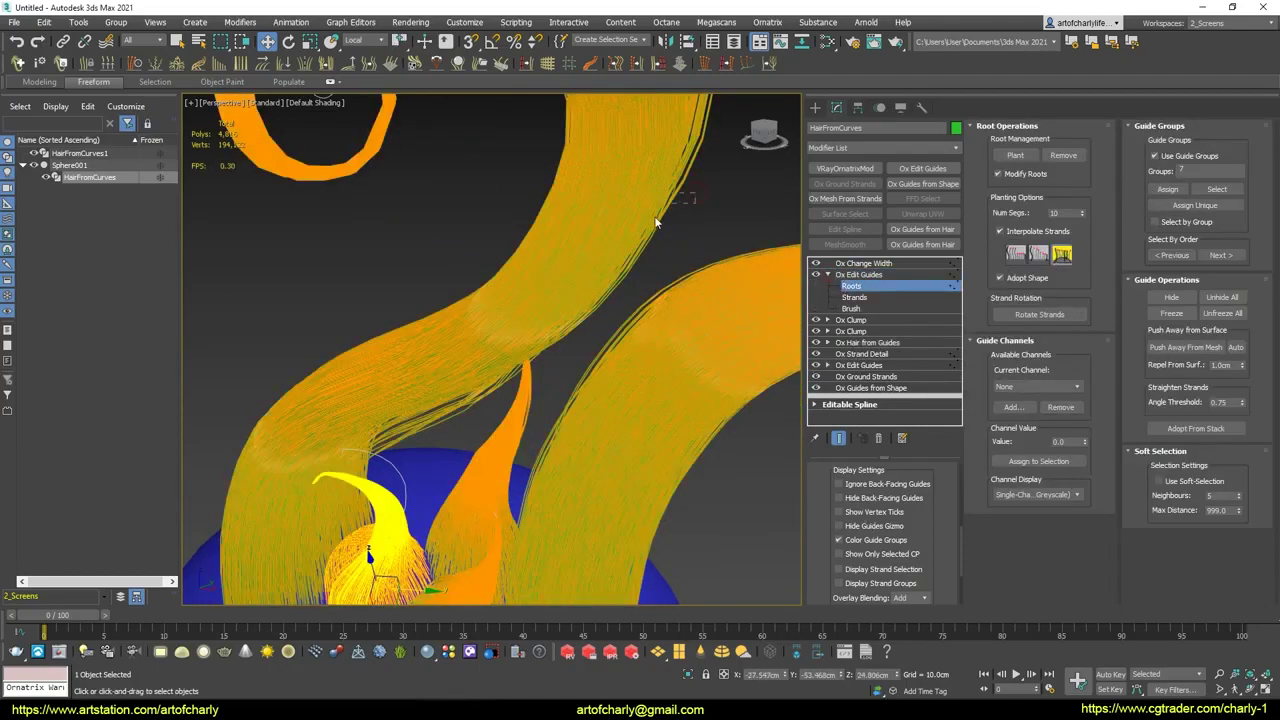
pyautogui.scroll(-2, 670, 260)
pyautogui.scroll(-3, 608, 257)
pyautogui.scroll(-3, 608, 290)
pyautogui.scroll(-2, 590, 270)
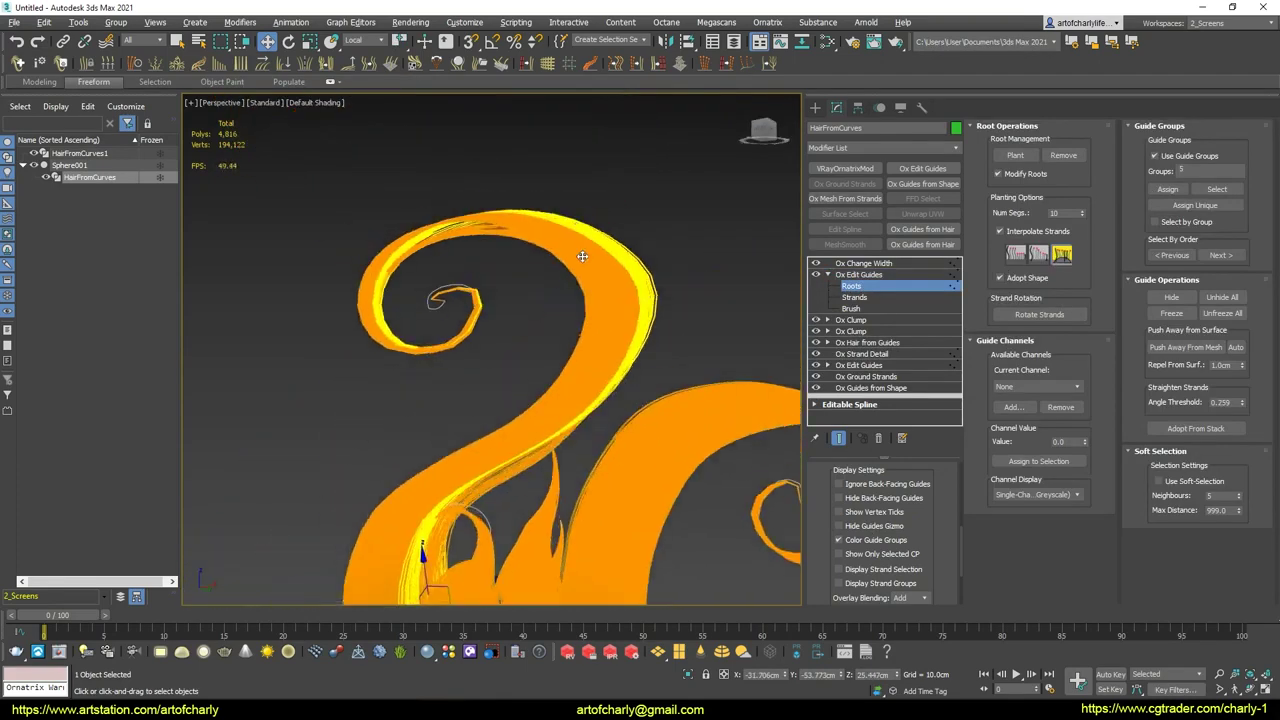
pyautogui.scroll(3, 584, 245)
pyautogui.scroll(2, 586, 237)
pyautogui.scroll(2, 586, 237)
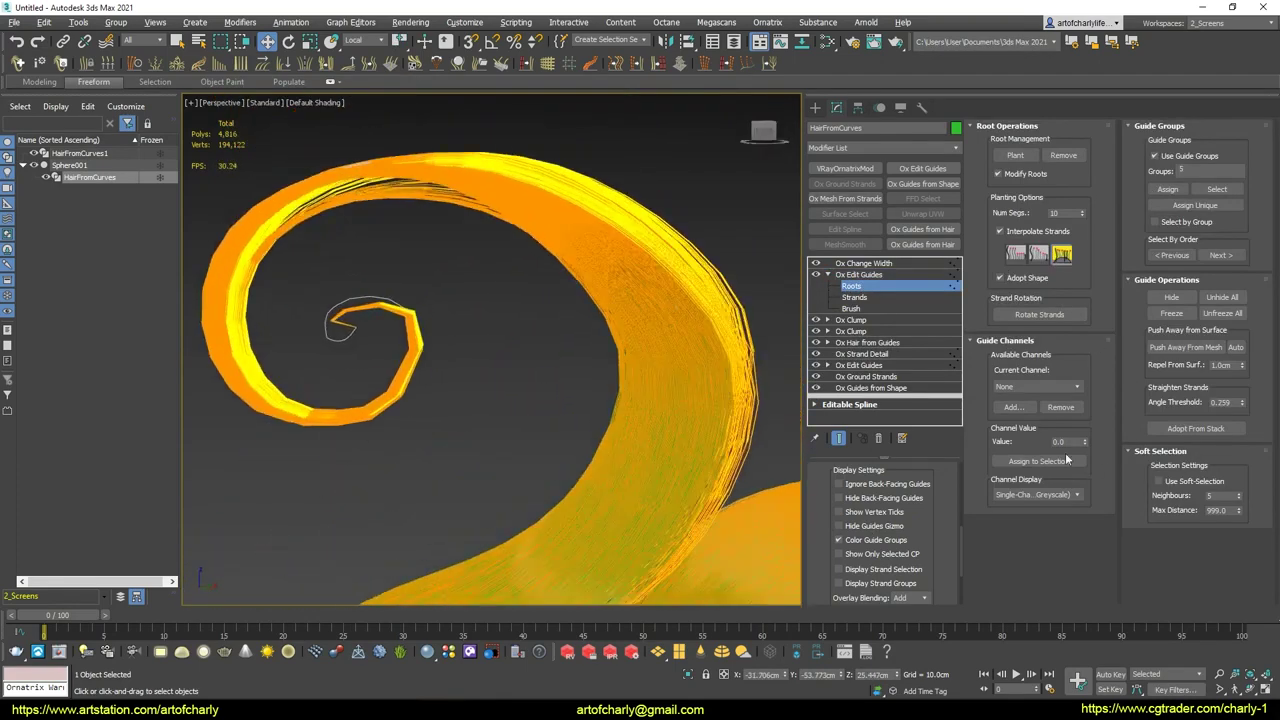
pyautogui.scroll(-3, 926, 471)
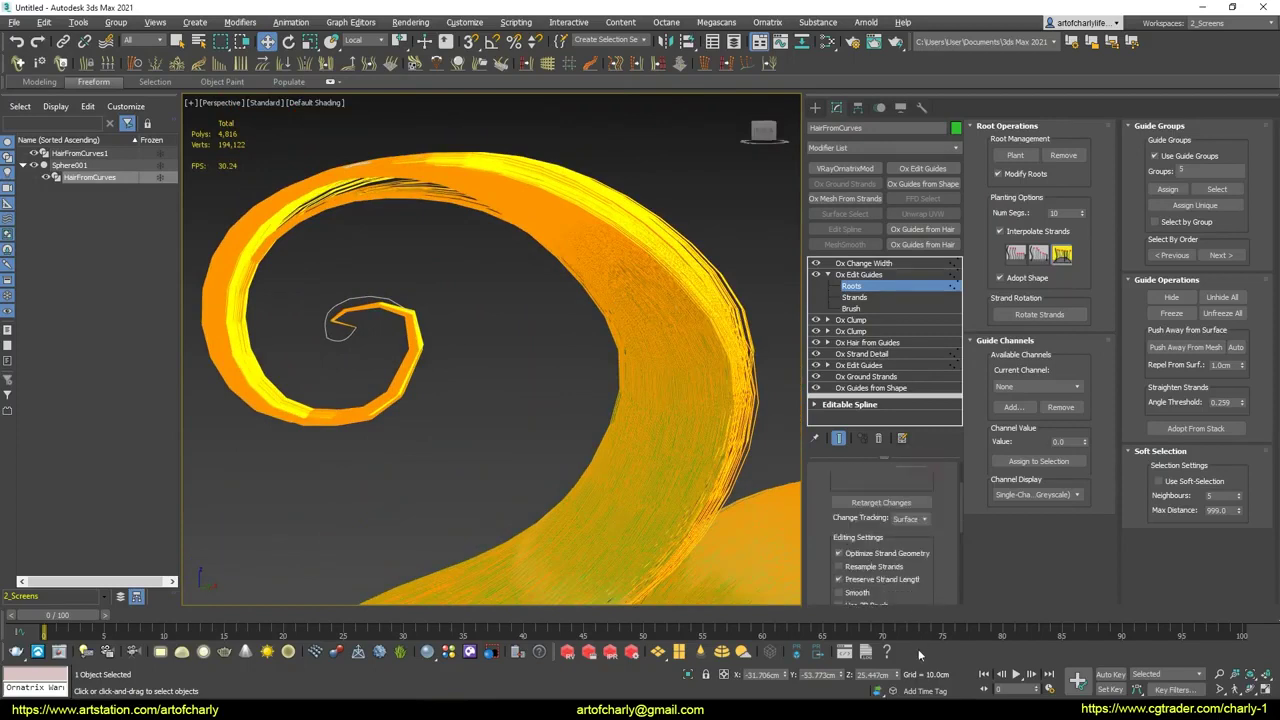
pyautogui.scroll(-2, 891, 584)
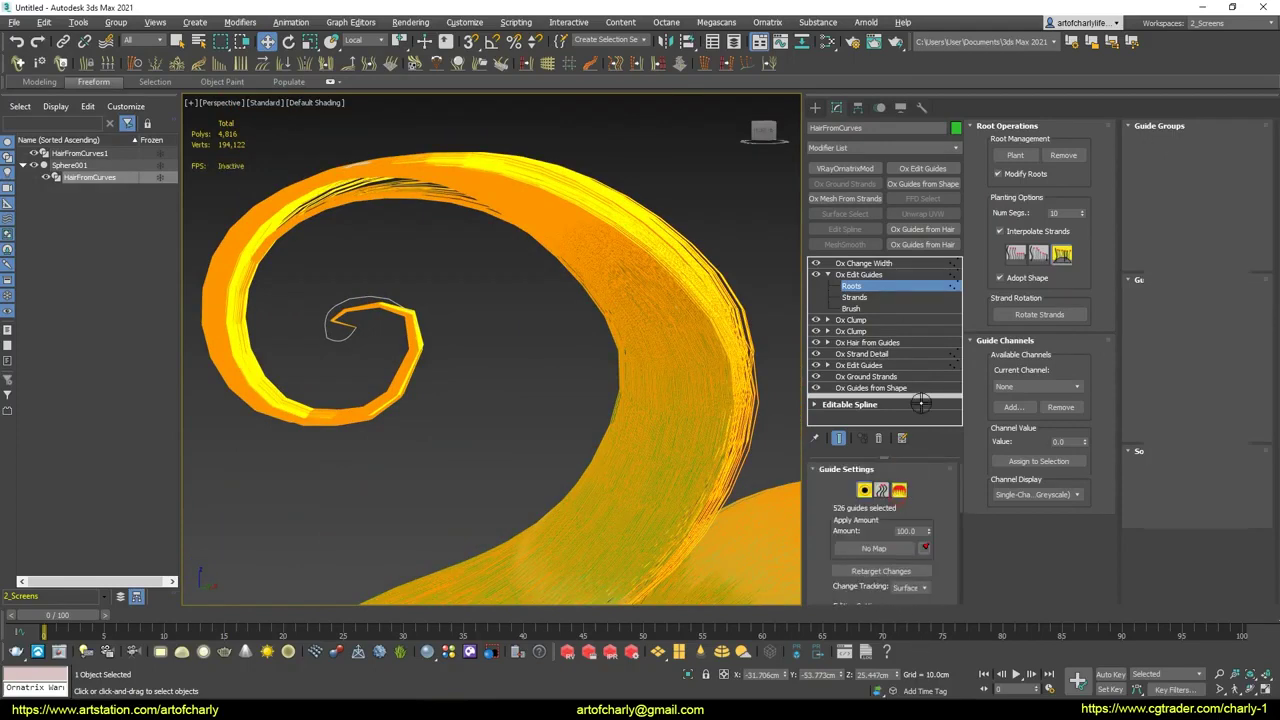
# Comb the hair spiral, upper arc and inner curl into shape.
pyautogui.press('3')
pyautogui.scroll(-2, 1142, 480)
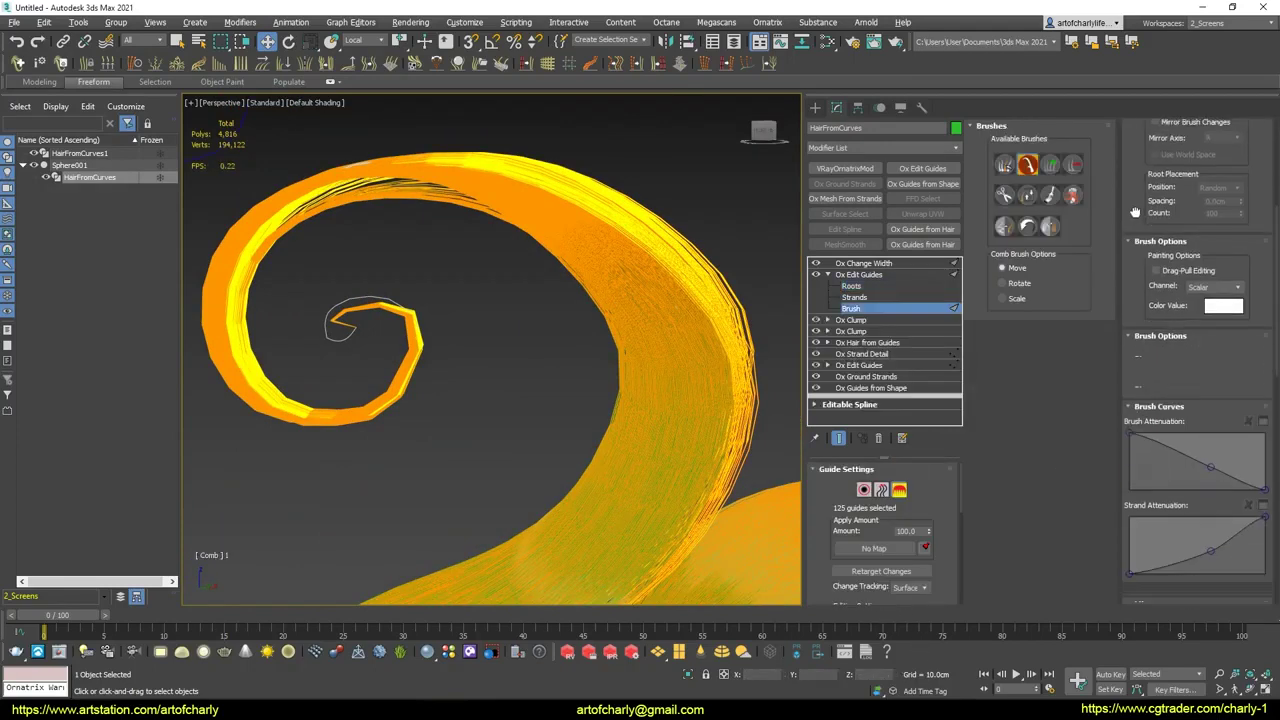
pyautogui.scroll(-2, 1140, 420)
pyautogui.scroll(-3, 1138, 370)
pyautogui.scroll(-1, 1160, 400)
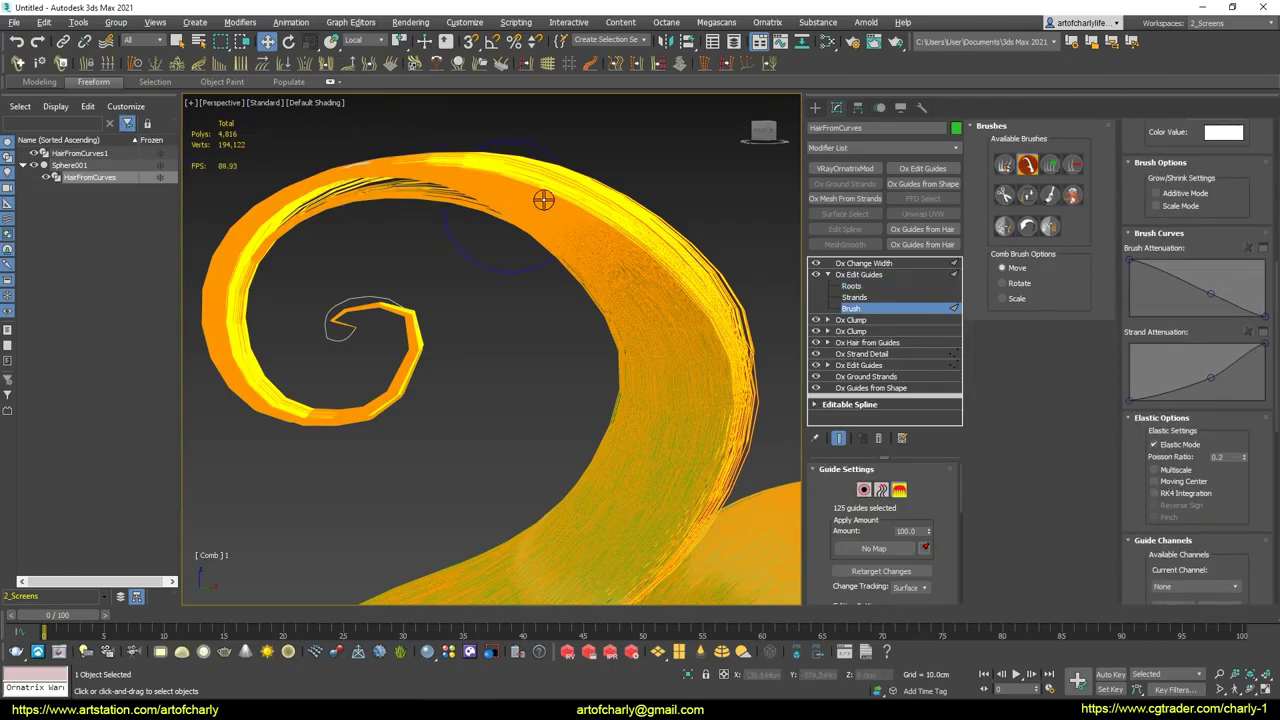
pyautogui.moveTo(602, 216)
pyautogui.mouseDown()
pyautogui.moveTo(609, 195)
pyautogui.moveTo(601, 206)
pyautogui.mouseUp()
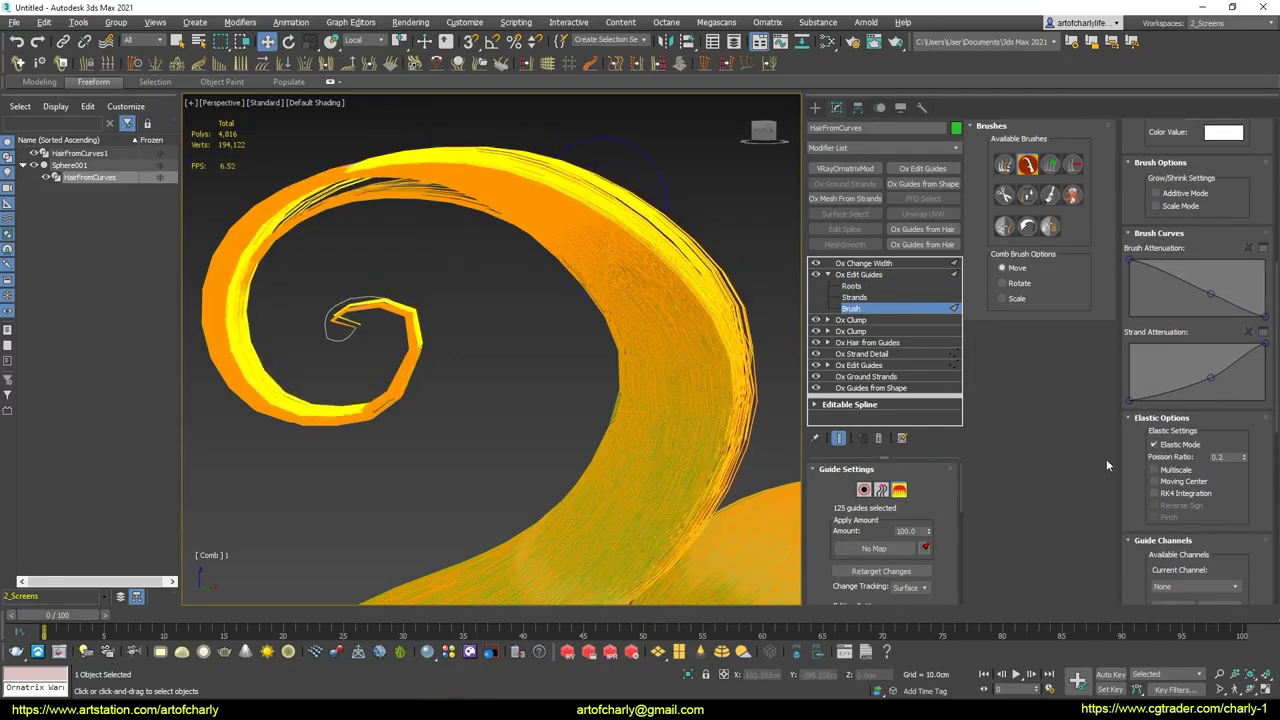
pyautogui.scroll(-3, 850, 530)
pyautogui.scroll(-2, 896, 524)
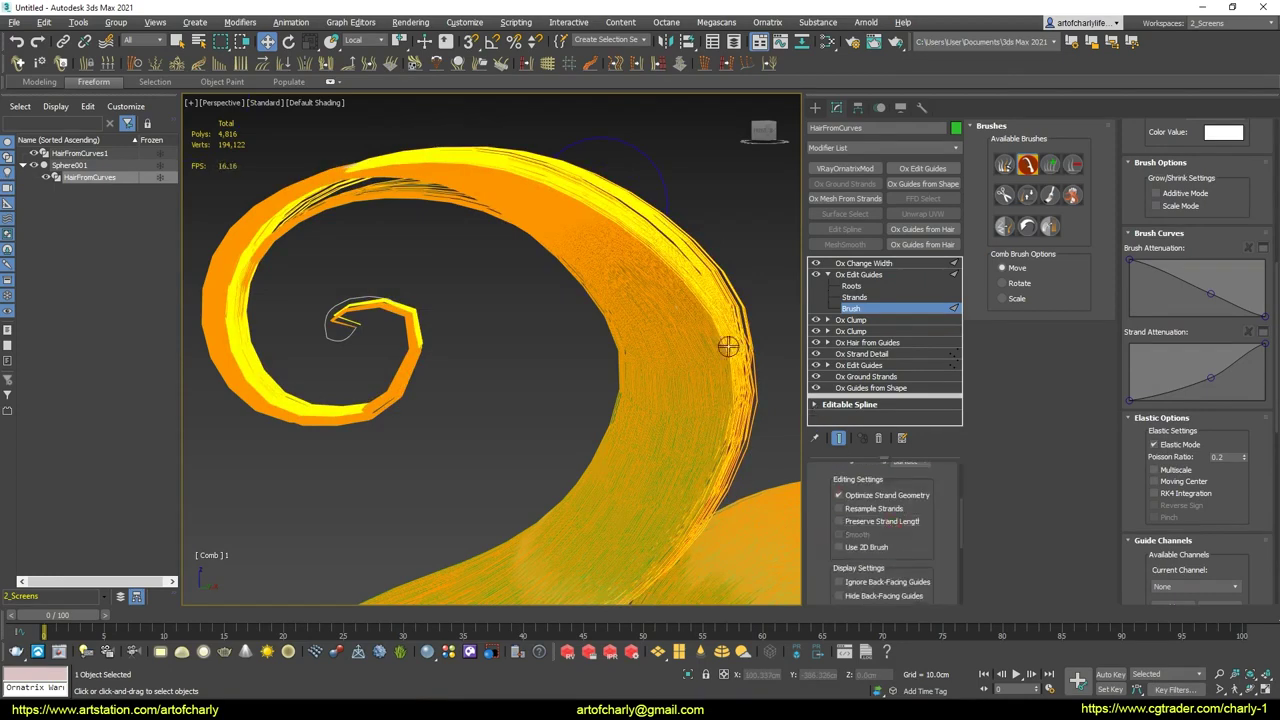
pyautogui.moveTo(382, 322); pyautogui.dragTo(388, 309)
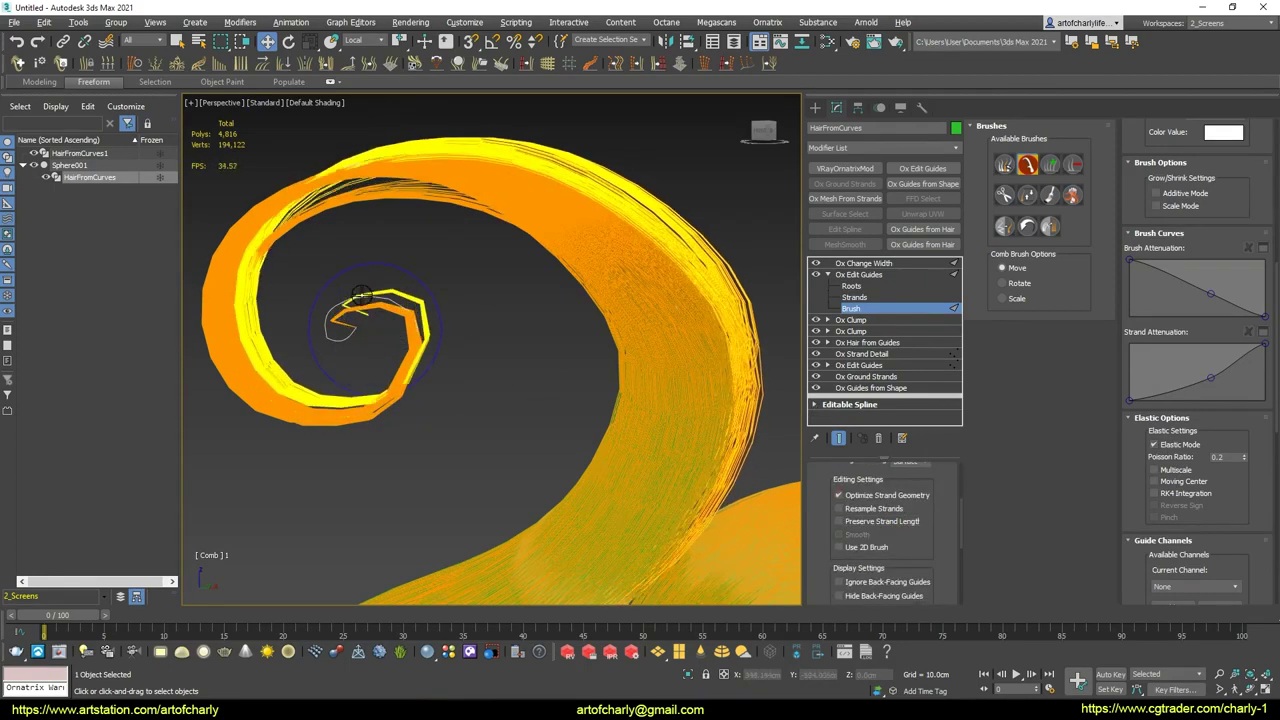
pyautogui.scroll(-5, 491, 320)
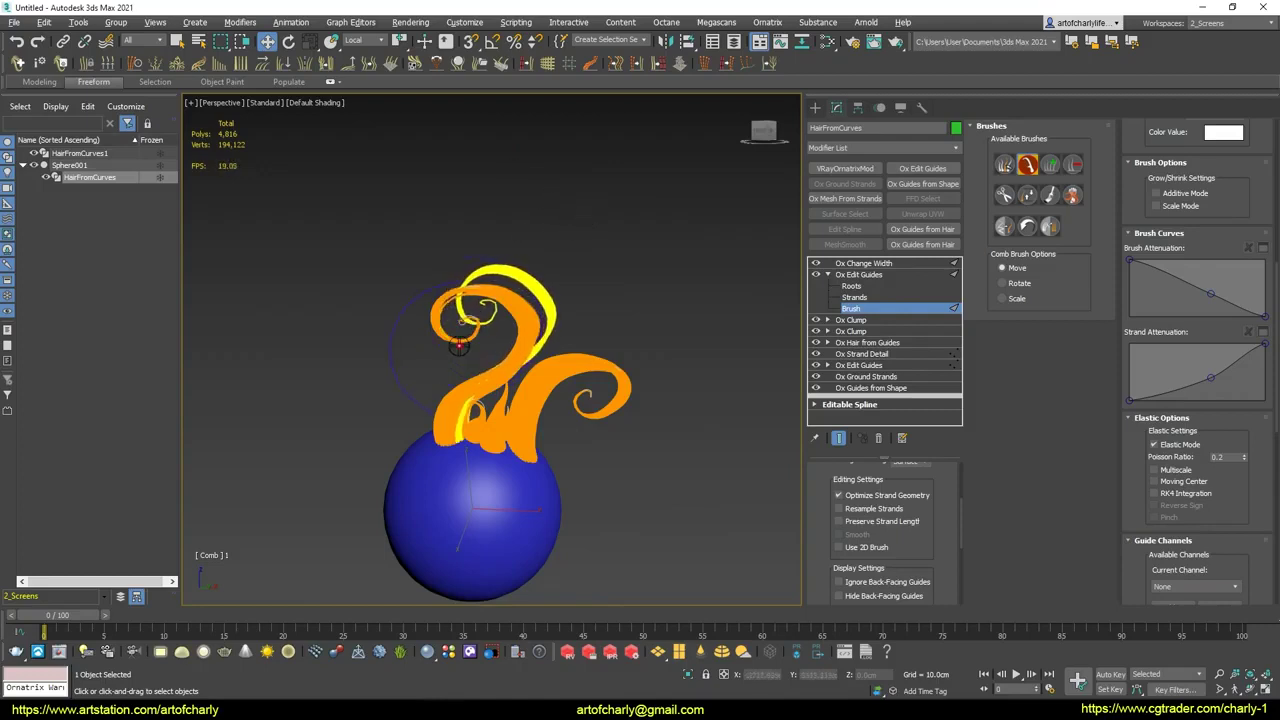
# With elastic combing off, recomb the yellow guide into a new loop and smooth the yellow and orange curl.
pyautogui.click(1184, 446)
pyautogui.moveTo(480, 310); pyautogui.dragTo(506, 250)
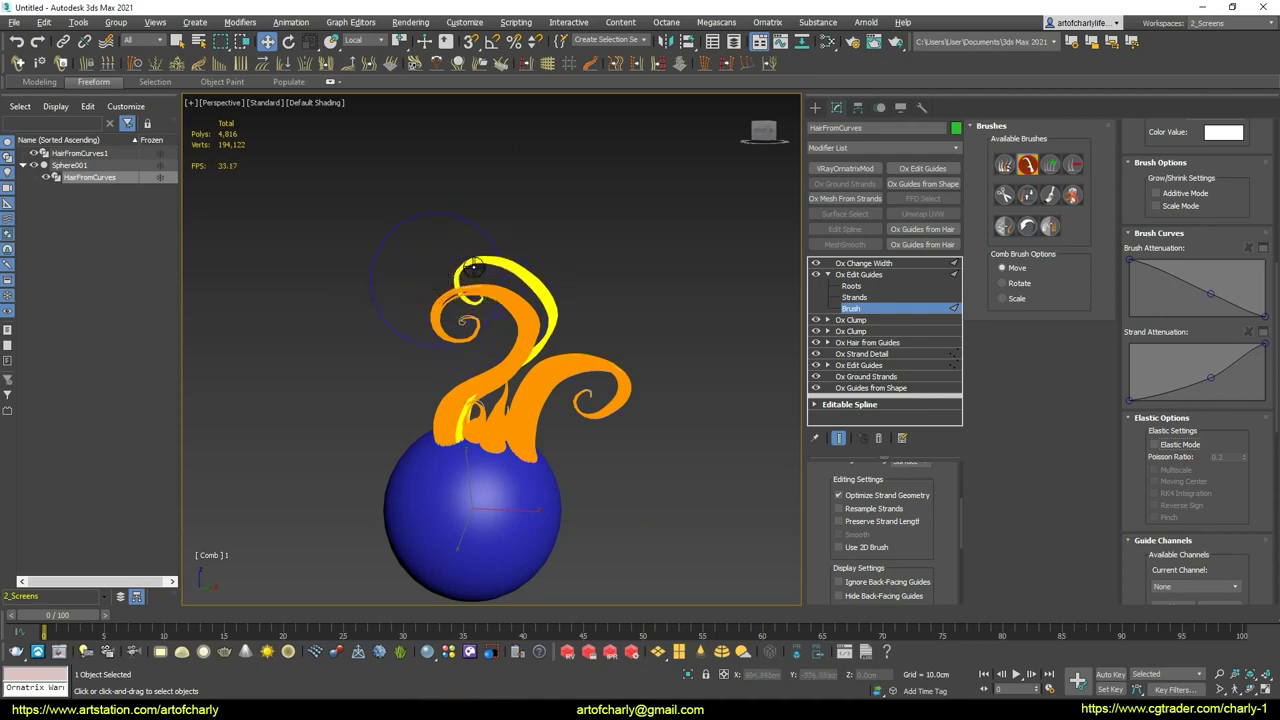
pyautogui.moveTo(450, 295); pyautogui.dragTo(478, 242)
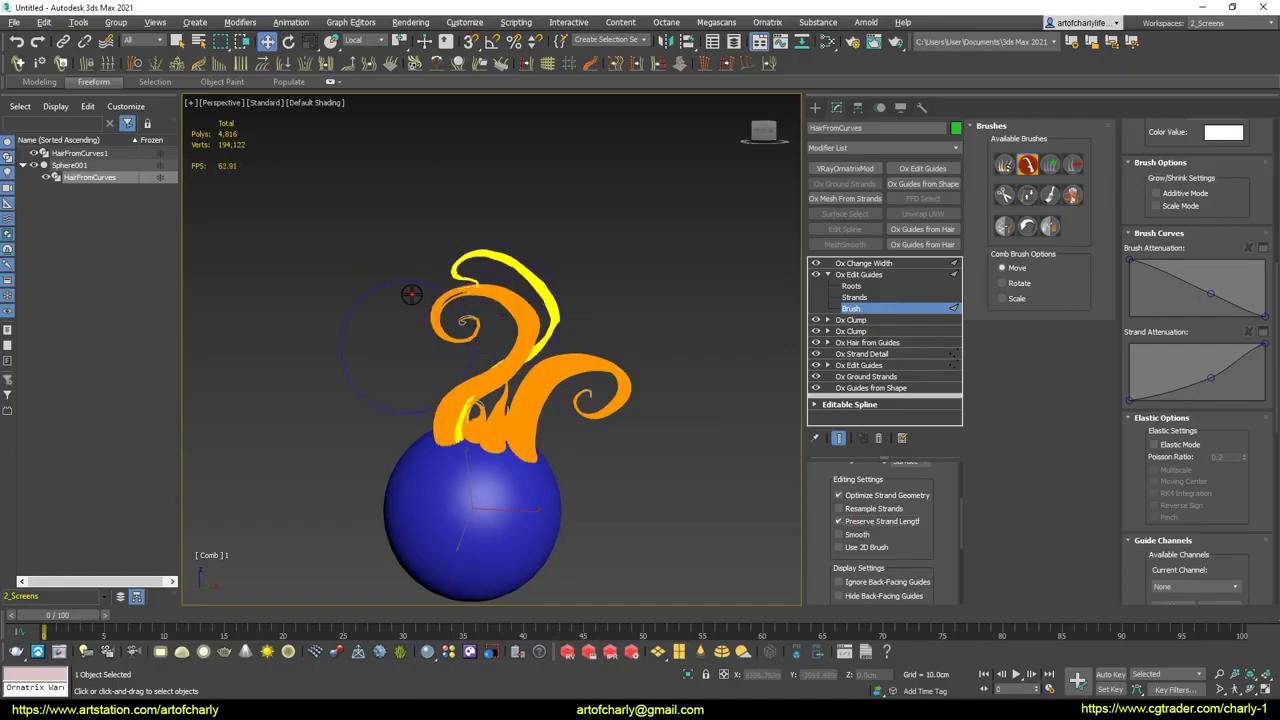
pyautogui.moveTo(410, 292)
pyautogui.mouseDown()
pyautogui.moveTo(463, 263)
pyautogui.moveTo(464, 304)
pyautogui.moveTo(576, 296)
pyautogui.mouseUp()
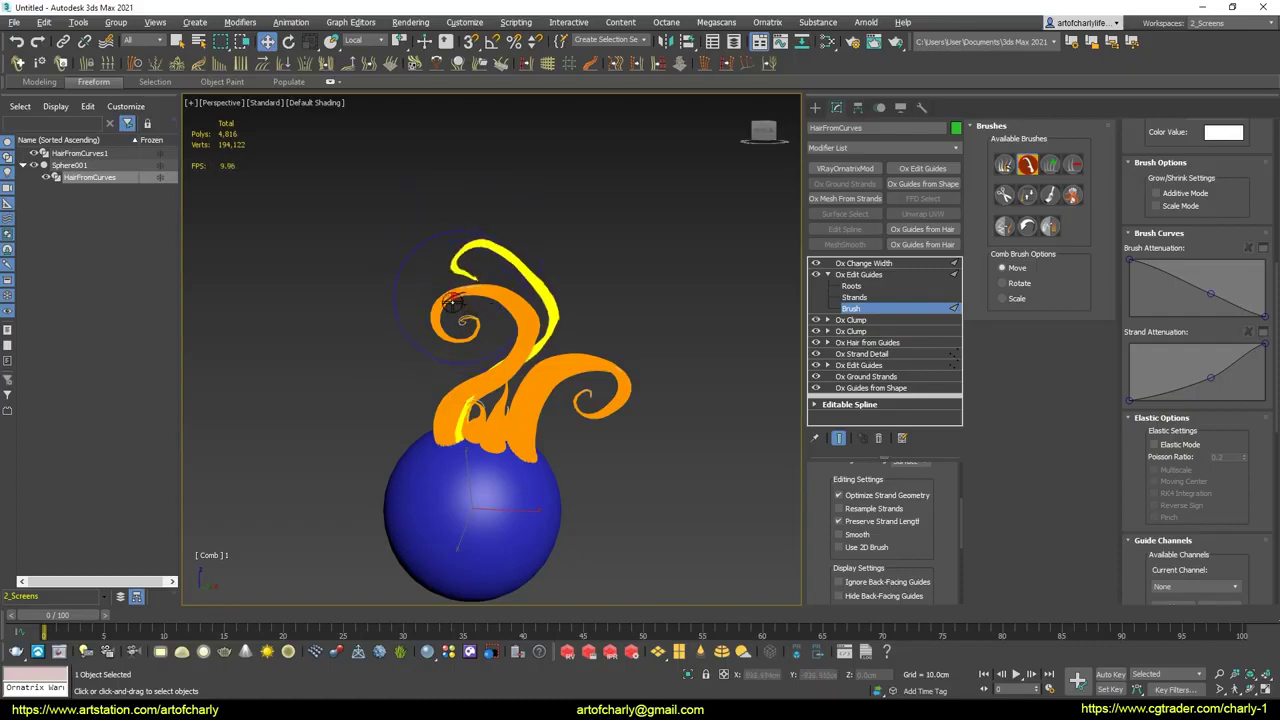
pyautogui.click(1004, 227)
pyautogui.moveTo(453, 275); pyautogui.dragTo(480, 327)
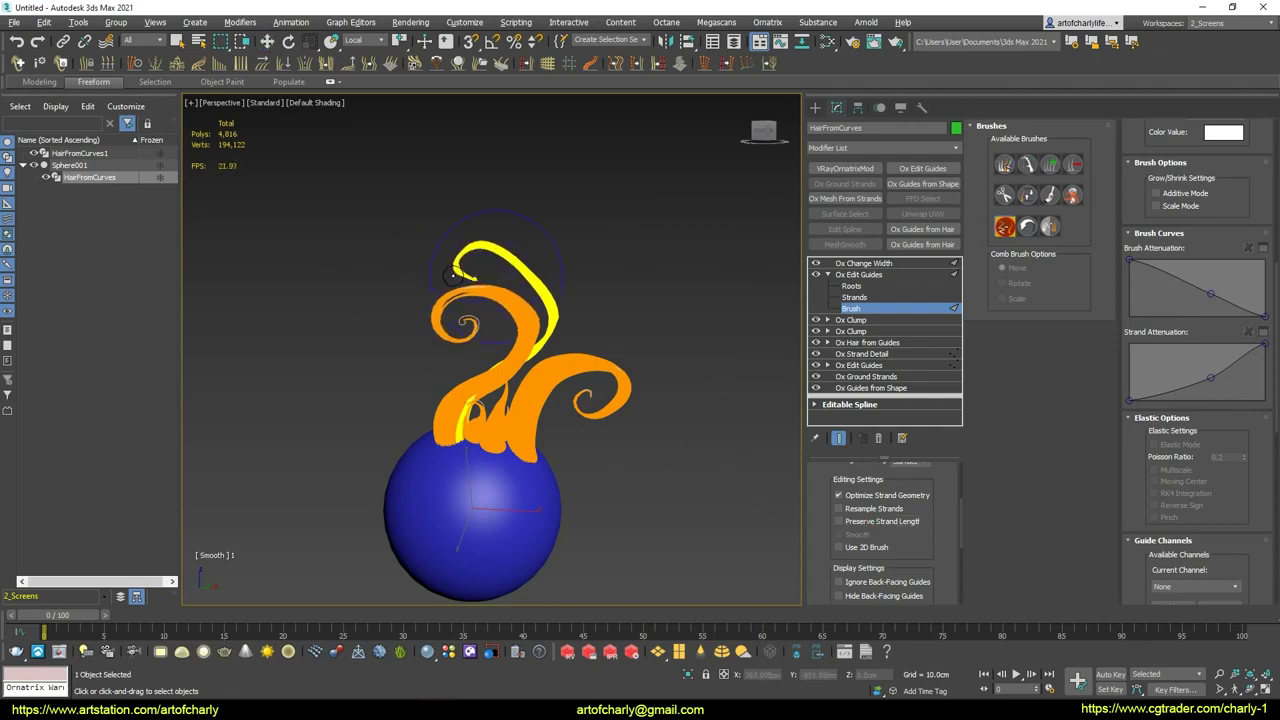
pyautogui.moveTo(694, 325)
pyautogui.keyDown('alt'); pyautogui.mouseDown(button='middle')
pyautogui.moveTo(524, 327)
pyautogui.moveTo(598, 318)
pyautogui.mouseUp(button='middle'); pyautogui.keyUp('alt')
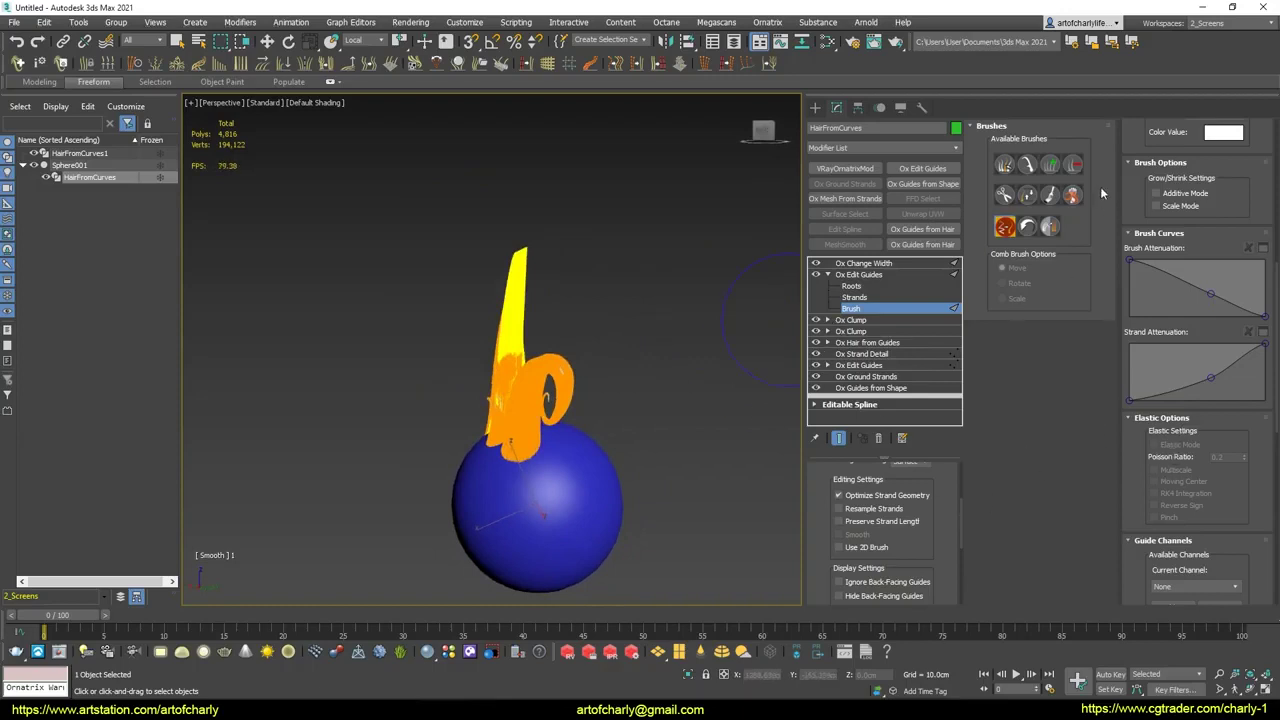
# Comb the orange guides elastically into a larger curl, then return Ox Edit Guides to show the guide curves.
pyautogui.click(1030, 166)
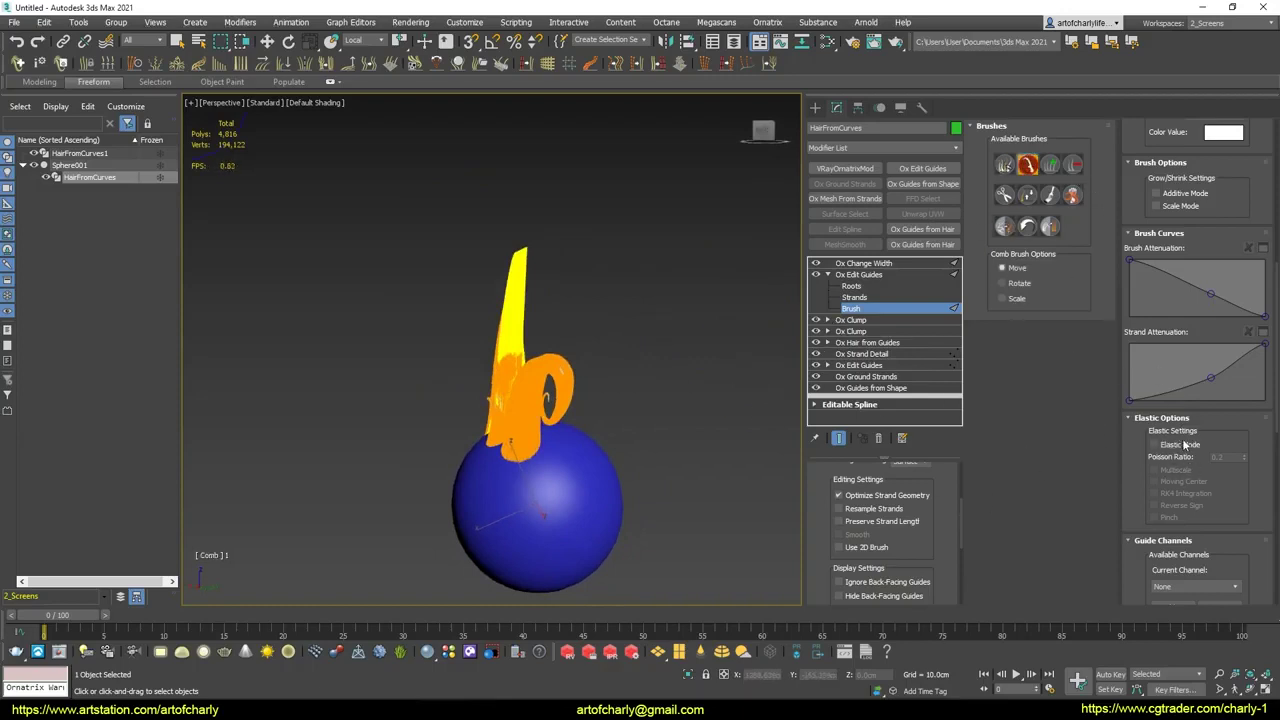
pyautogui.click(1186, 444)
pyautogui.moveTo(470, 338); pyautogui.dragTo(611, 341)
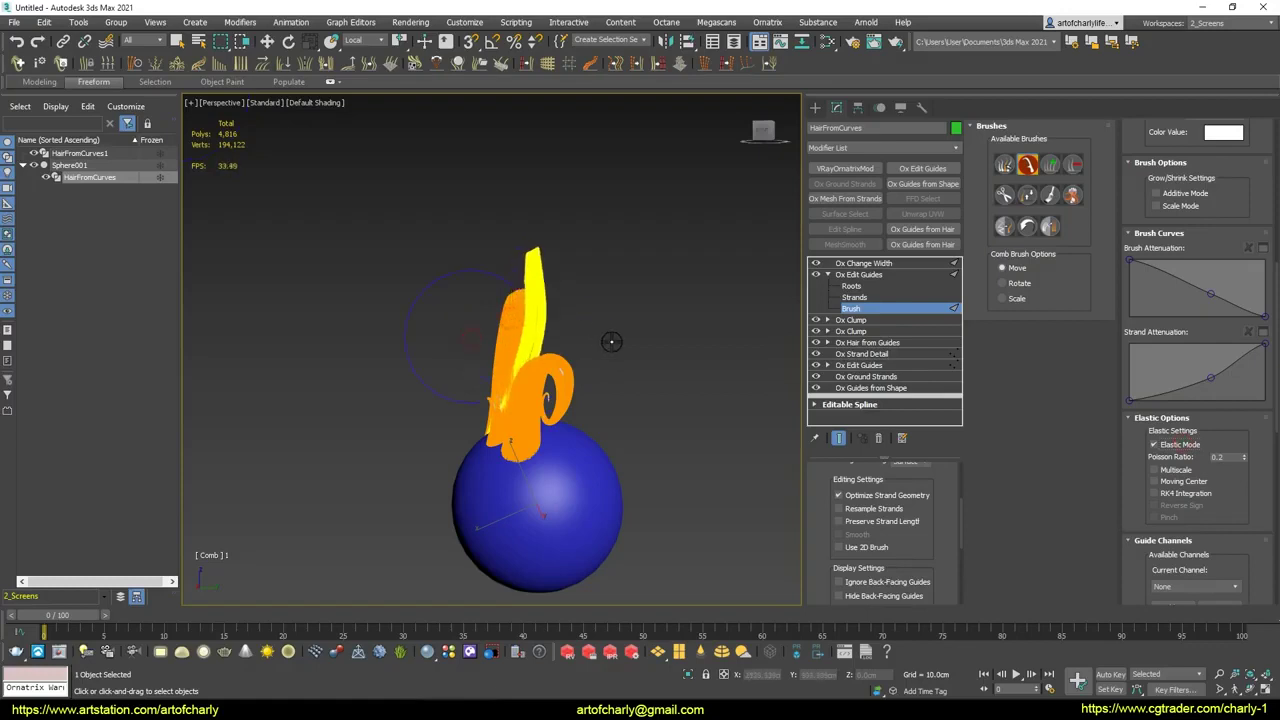
pyautogui.moveTo(509, 360); pyautogui.dragTo(645, 293)
pyautogui.moveTo(616, 372)
pyautogui.keyDown('alt'); pyautogui.mouseDown(button='middle')
pyautogui.moveTo(668, 387)
pyautogui.moveTo(517, 334)
pyautogui.moveTo(677, 354)
pyautogui.moveTo(651, 363)
pyautogui.moveTo(541, 318)
pyautogui.mouseUp(button='middle'); pyautogui.keyUp('alt')
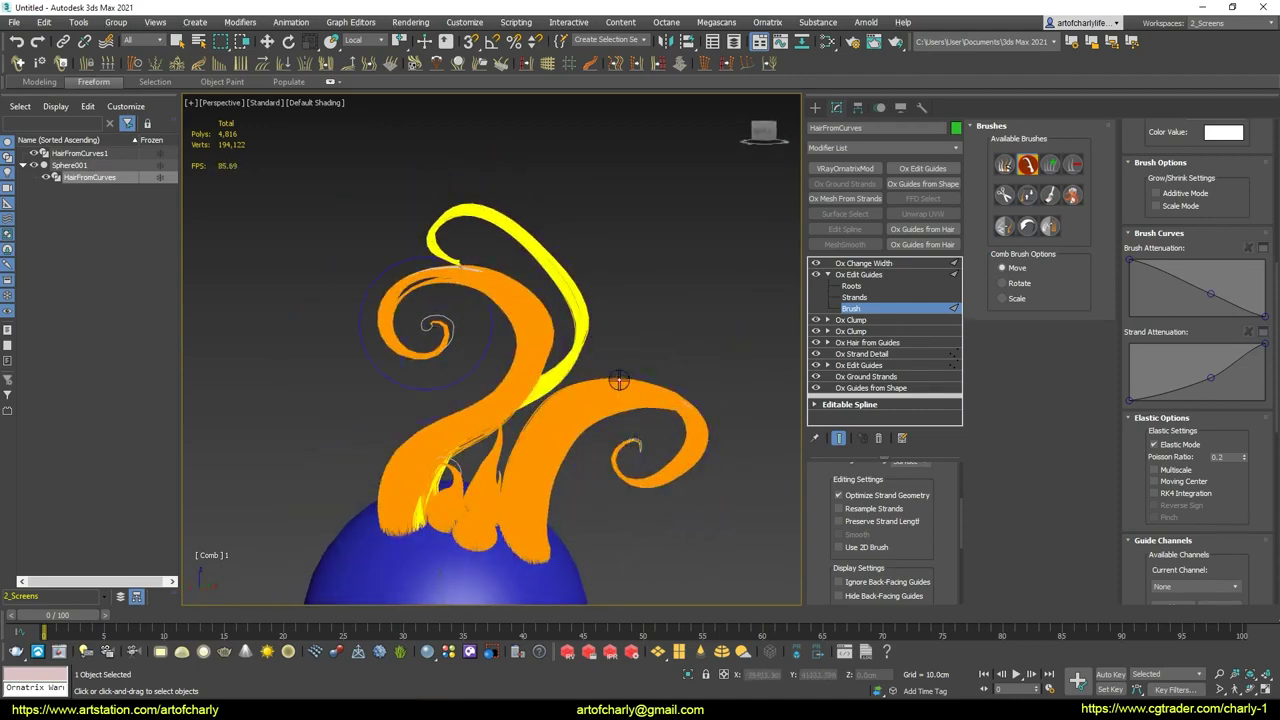
pyautogui.keyDown('alt'); pyautogui.moveTo(619, 380); pyautogui.dragTo(659, 373, button='middle'); pyautogui.keyUp('alt')
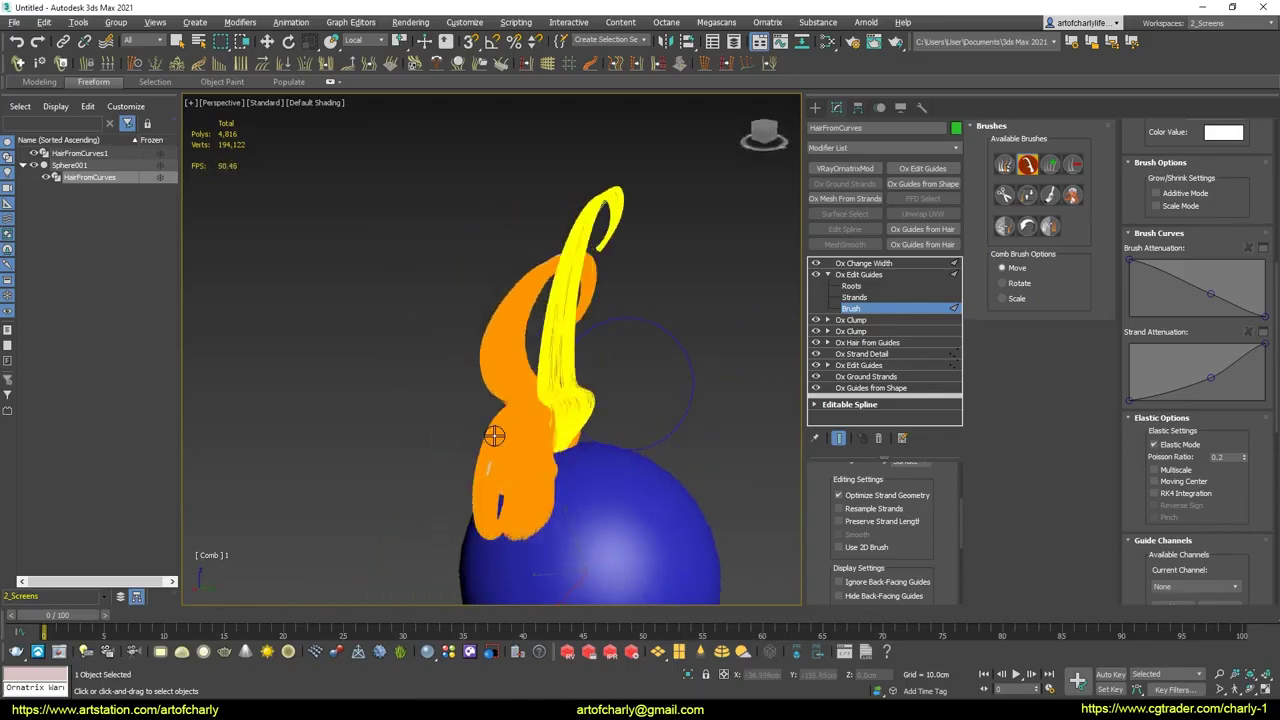
pyautogui.click(866, 366)
pyautogui.keyDown('alt'); pyautogui.moveTo(485, 362); pyautogui.dragTo(480, 371, button='middle'); pyautogui.keyUp('alt')
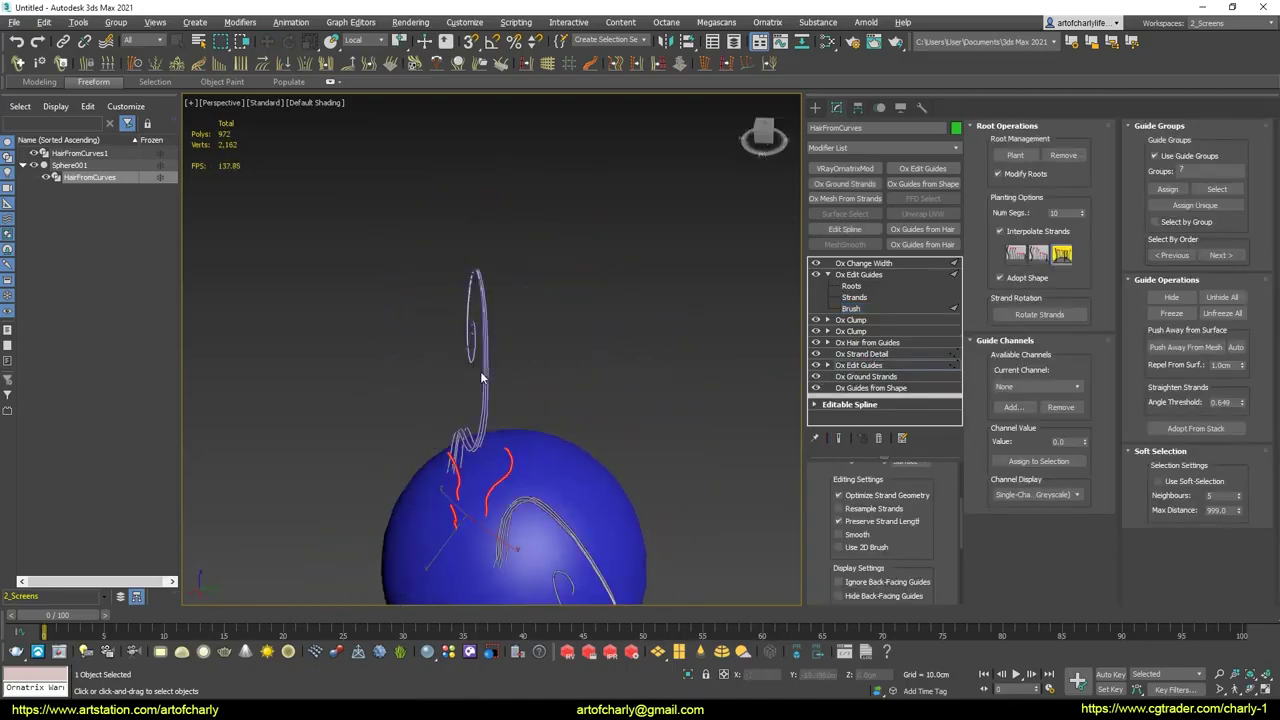
# Insert an Ox Moov Physics modifier above the lower Ox Edit Guides in the hair stack.
pyautogui.click(825, 275)
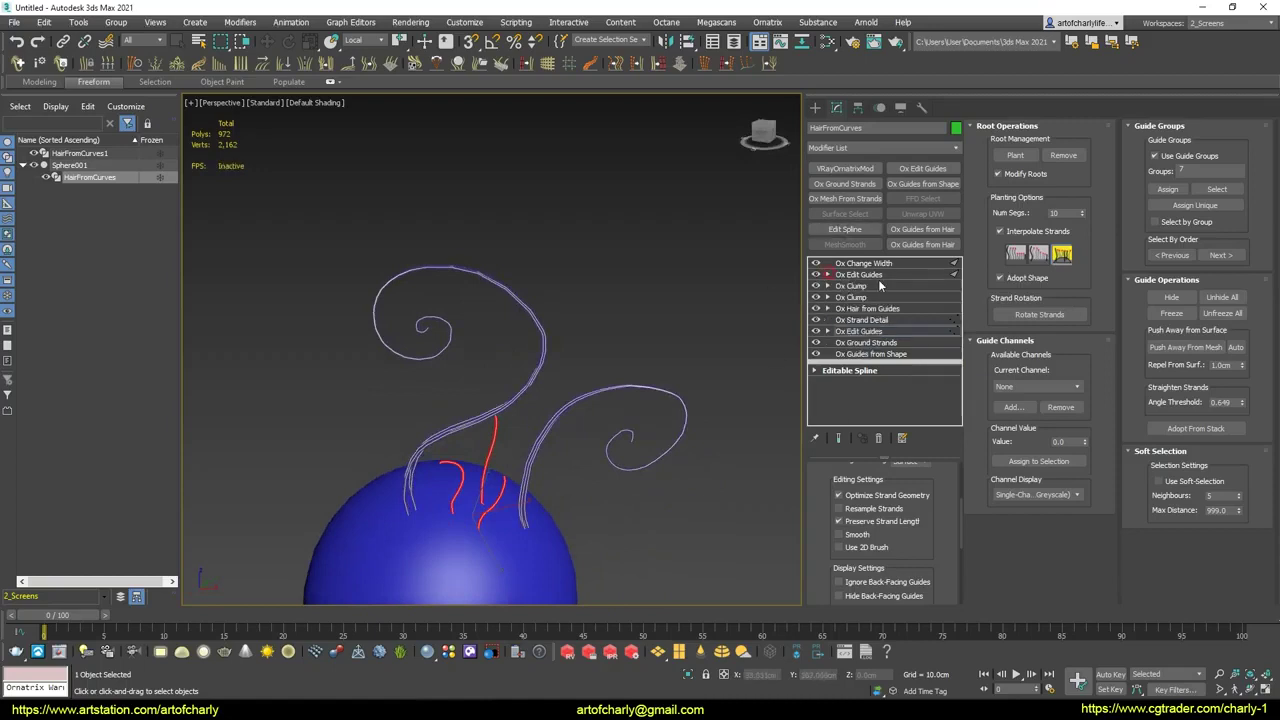
pyautogui.click(868, 333)
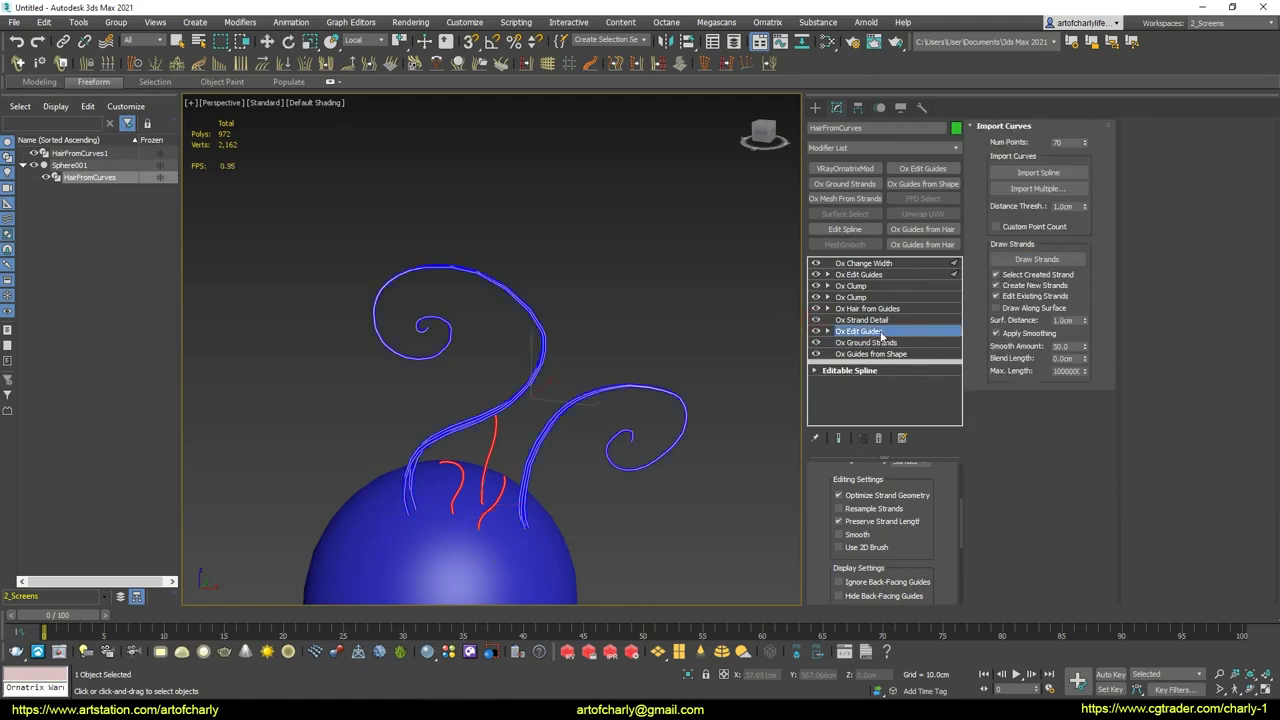
pyautogui.click(955, 147)
pyautogui.moveTo(958, 176); pyautogui.dragTo(970, 262)
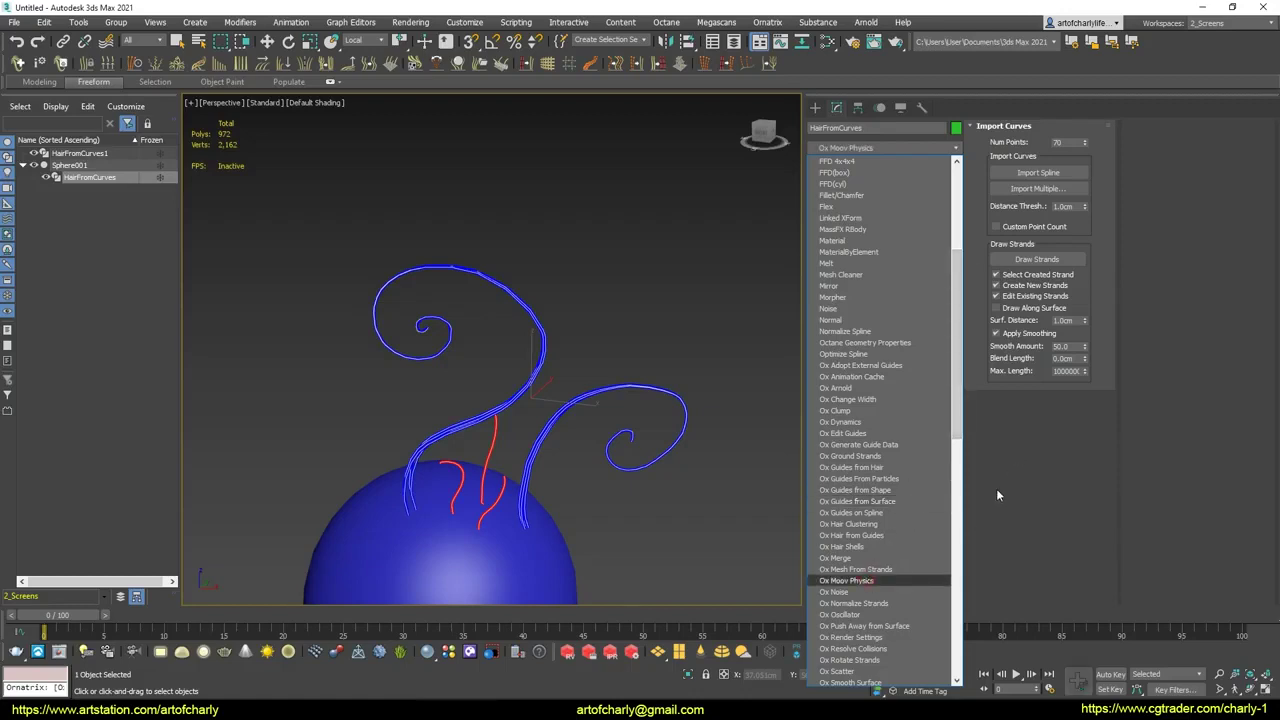
pyautogui.click(938, 578)
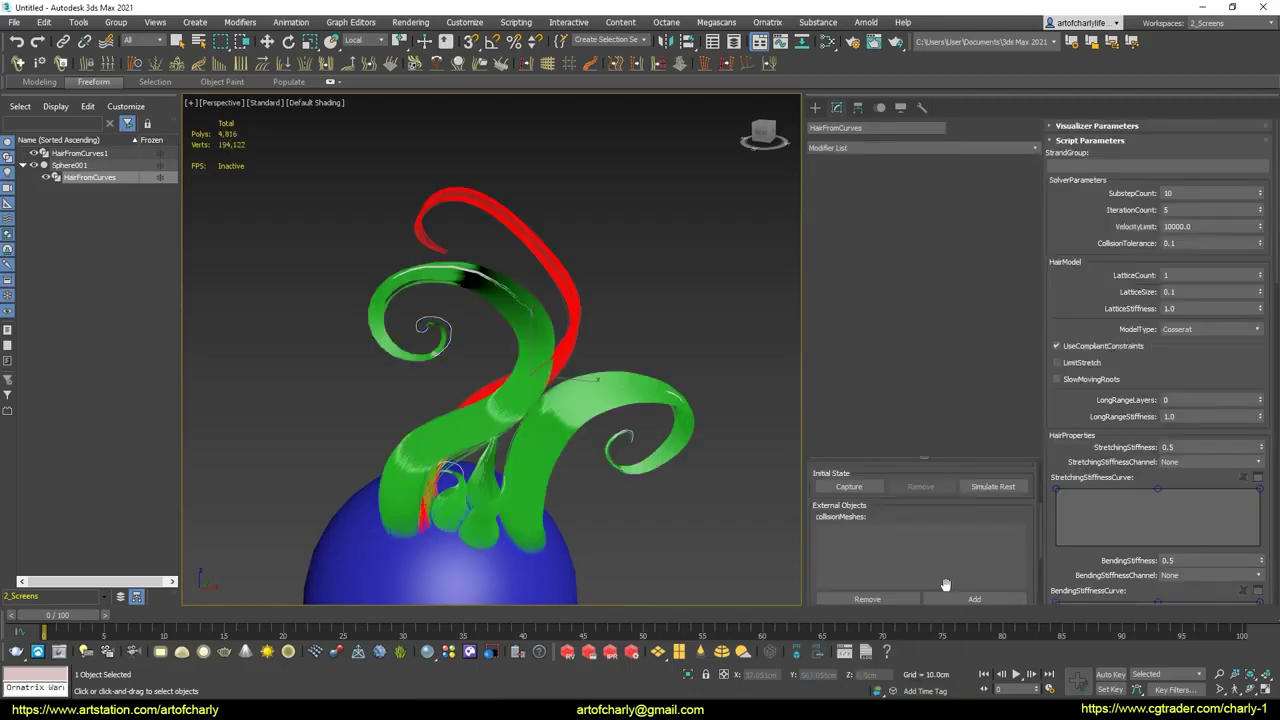
# Confirm the animation settings in the Time Configuration dialog.
pyautogui.click(1050, 689)
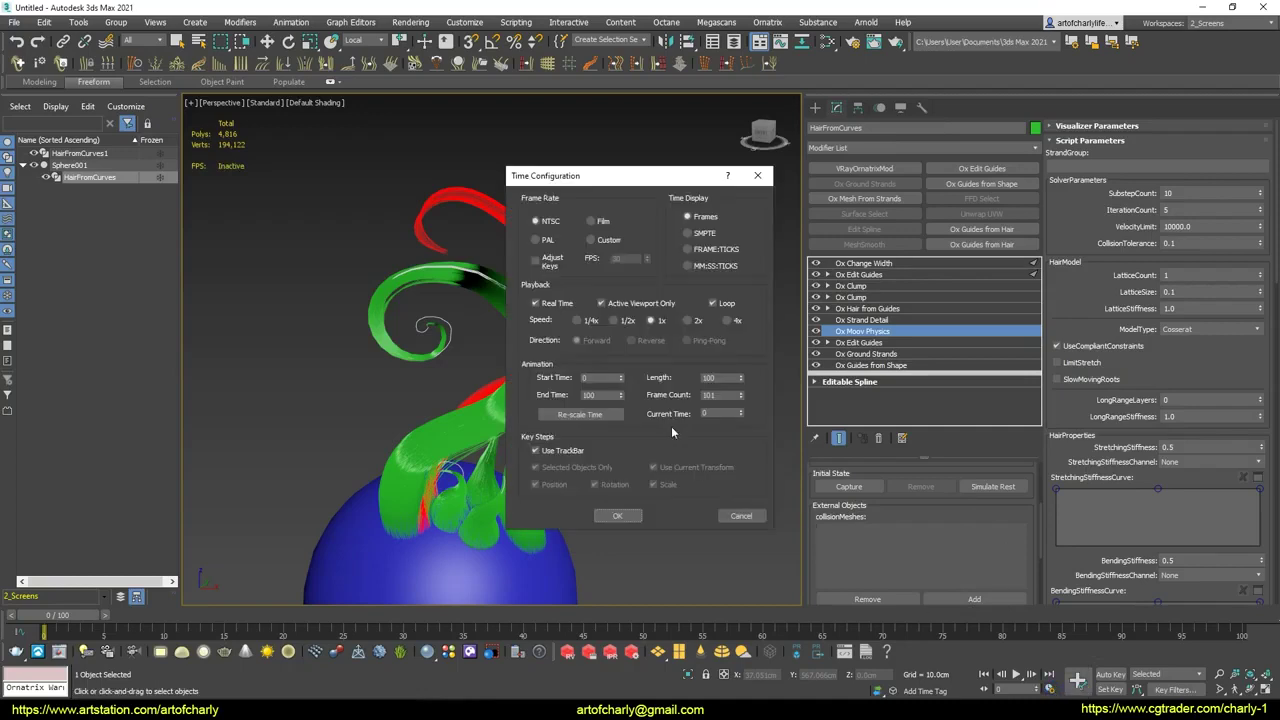
pyautogui.click(545, 305)
pyautogui.click(628, 515)
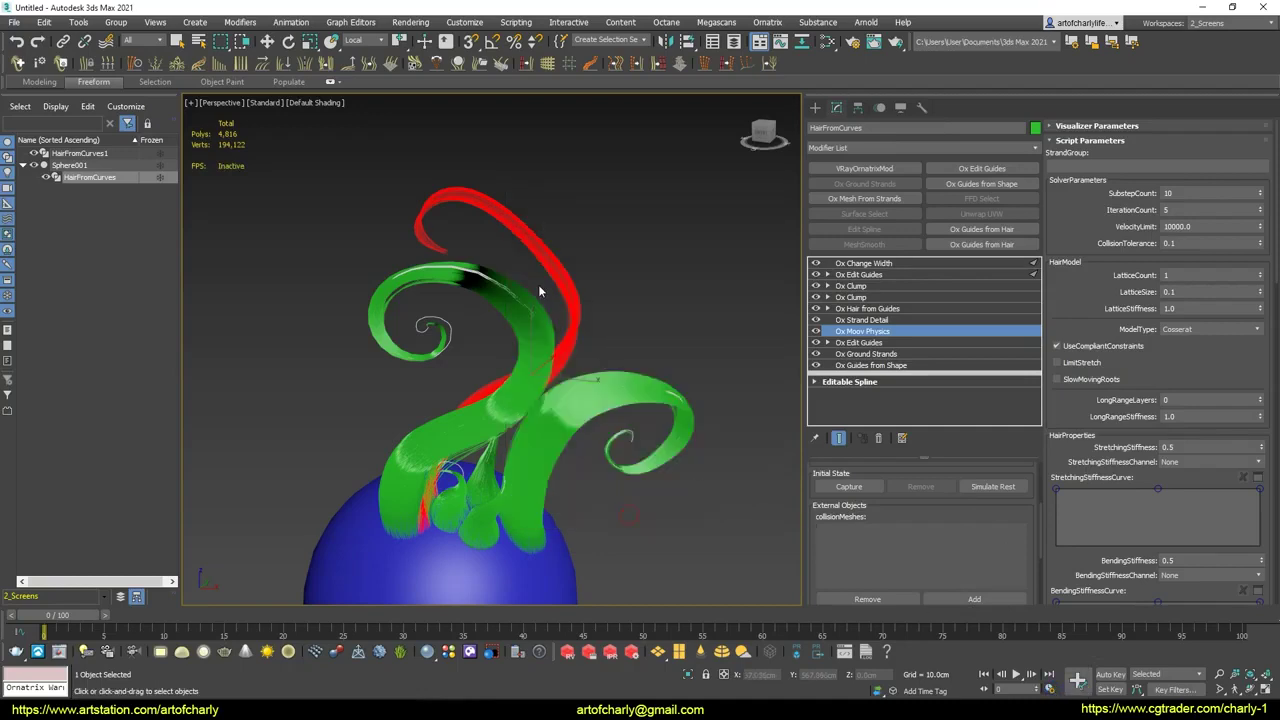
# Play the Ox Moov Physics simulation as the strands fall below the sphere, stopping at frame 67.
pyautogui.click(1016, 675)
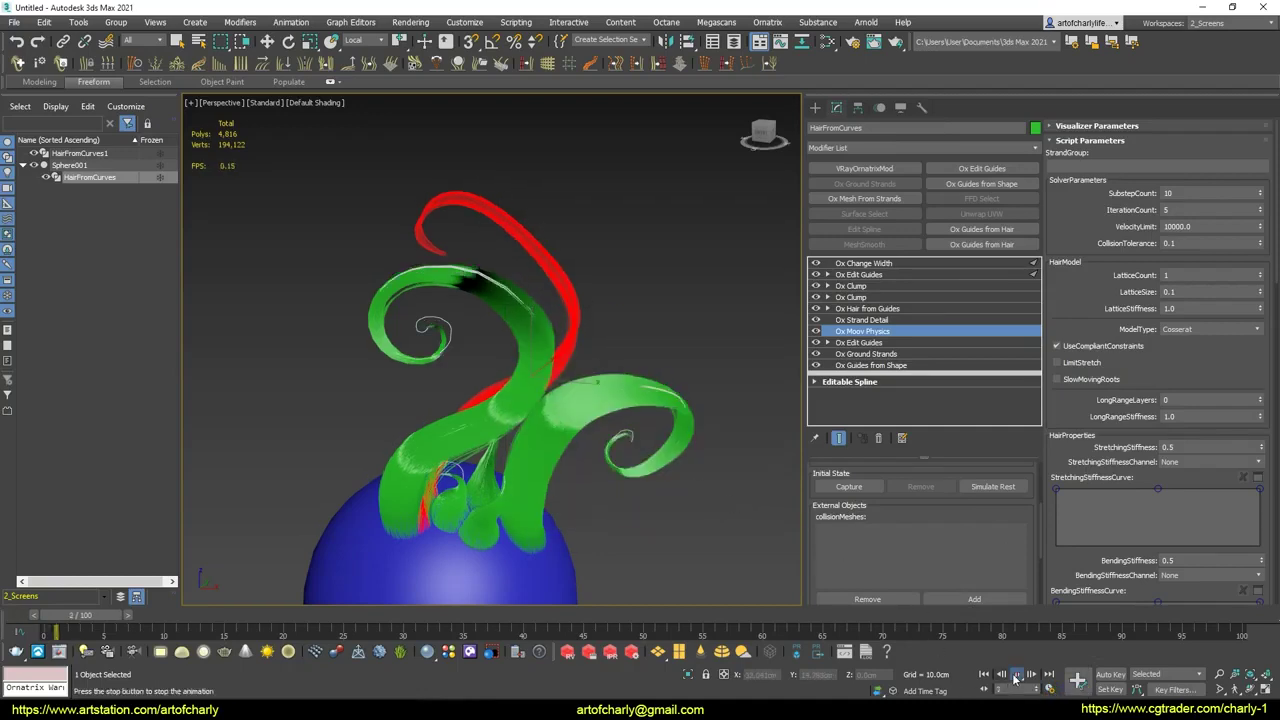
pyautogui.click(1016, 675)
pyautogui.keyDown('alt'); pyautogui.moveTo(392, 397); pyautogui.dragTo(556, 316, button='middle'); pyautogui.keyUp('alt')
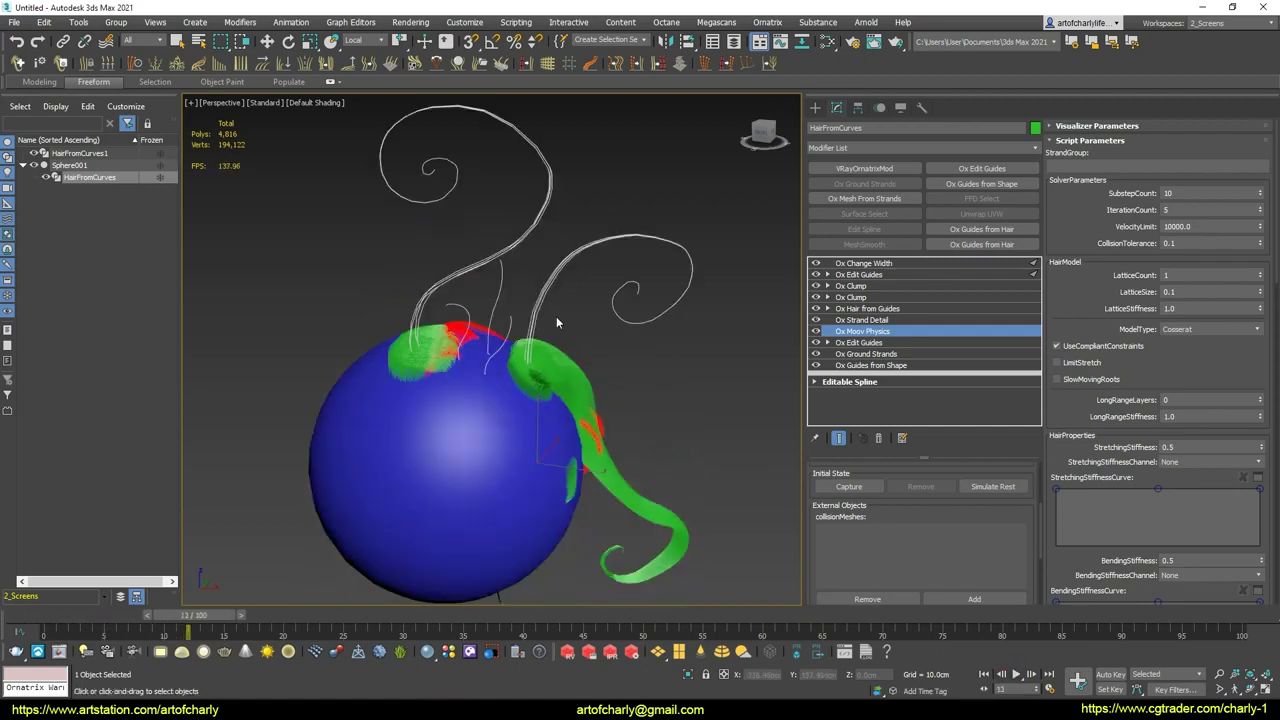
pyautogui.click(1017, 675)
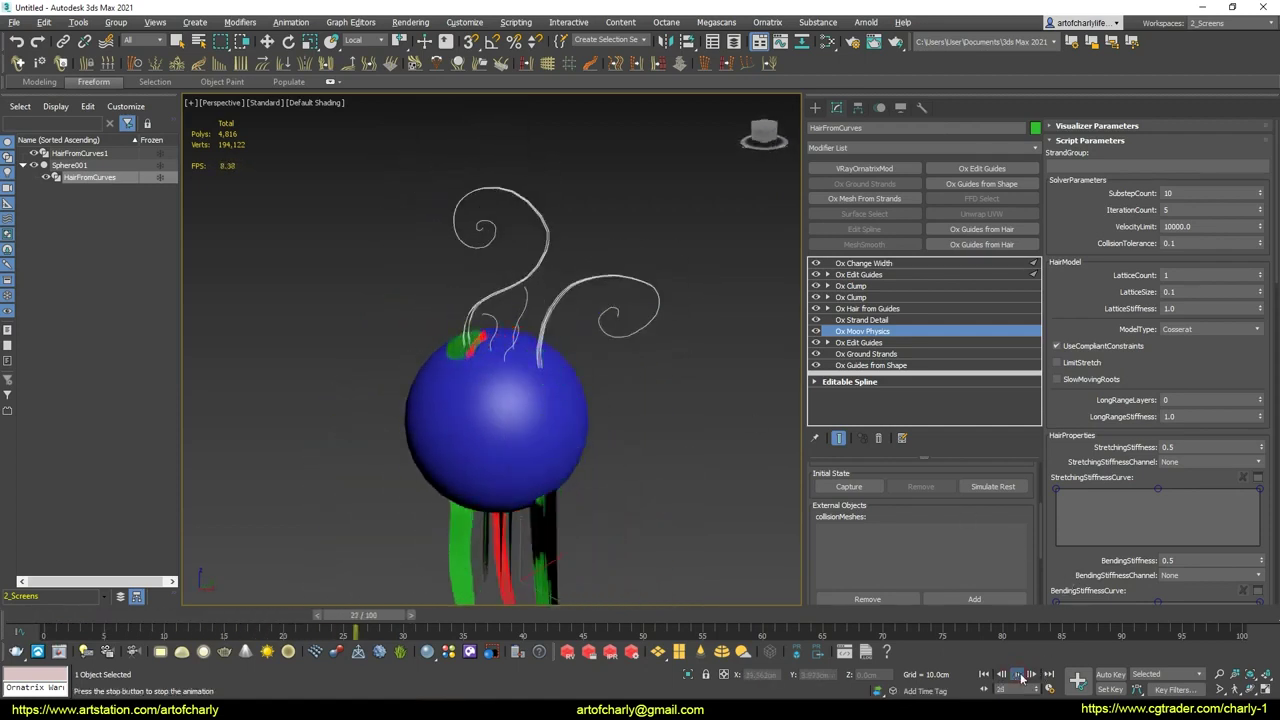
pyautogui.moveTo(560, 600); pyautogui.dragTo(645, 424, button='middle')
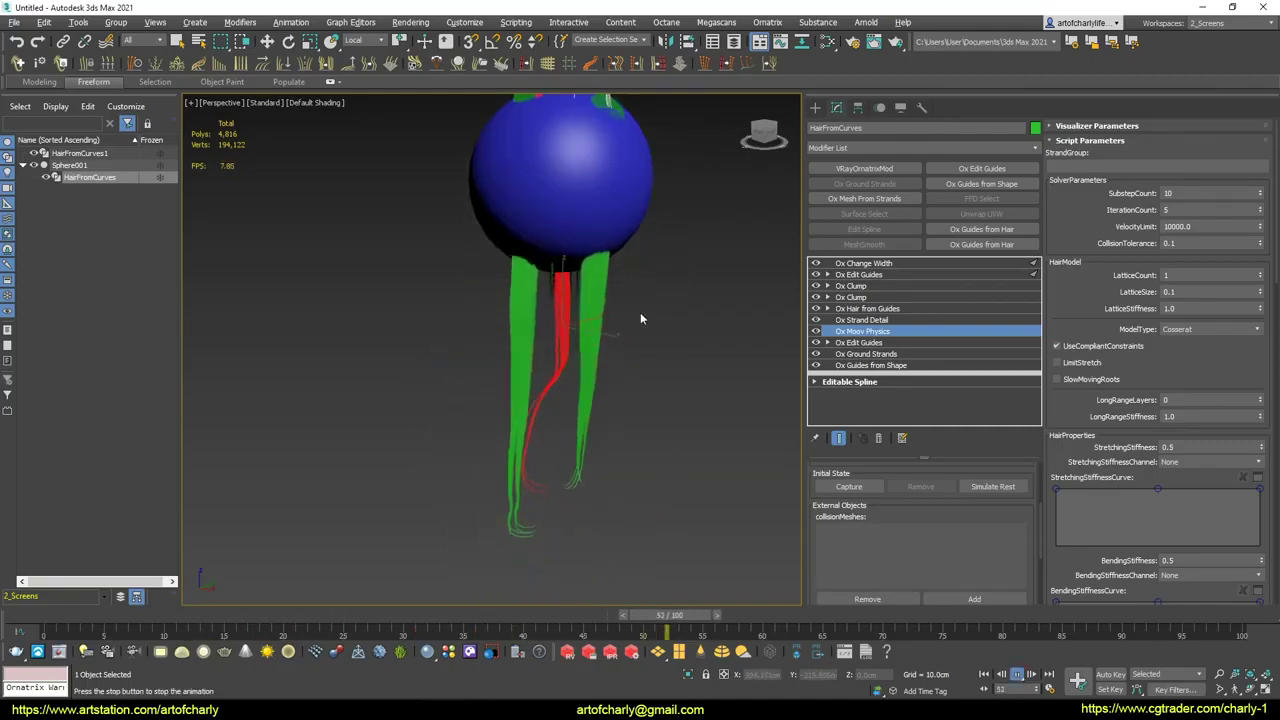
pyautogui.moveTo(640, 312); pyautogui.dragTo(566, 432, button='middle')
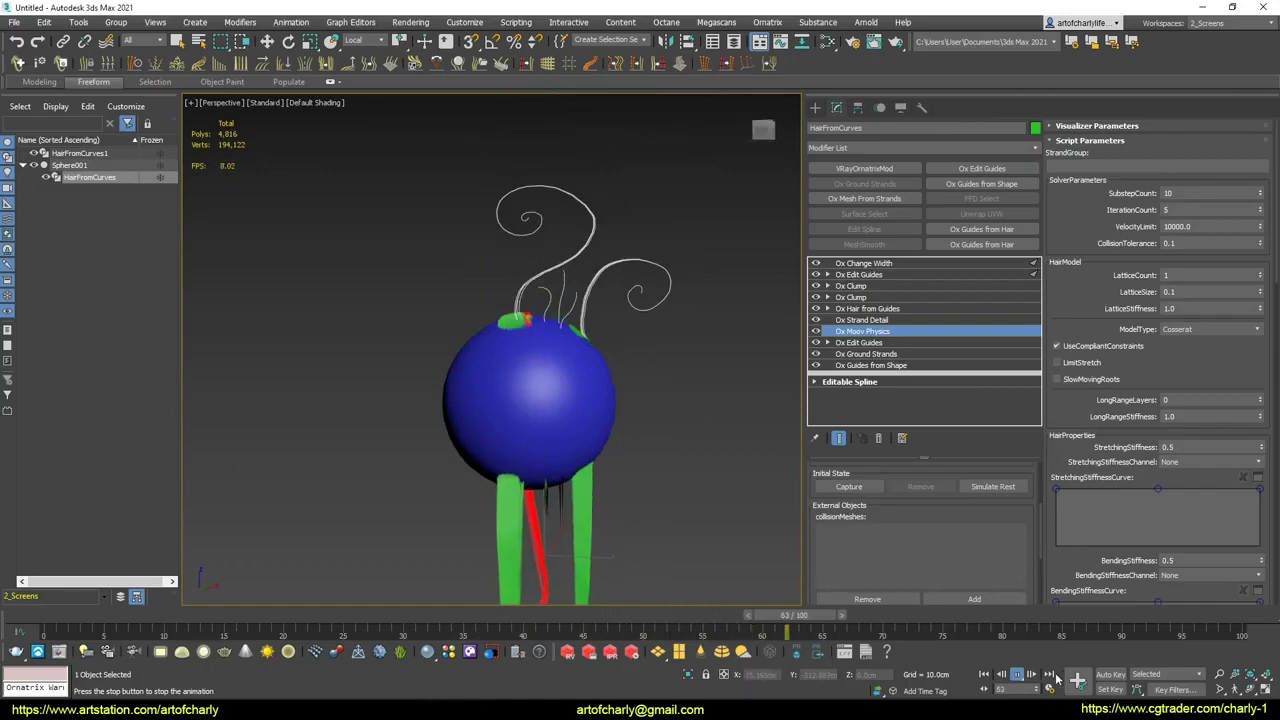
pyautogui.click(1016, 674)
pyautogui.moveTo(527, 302)
pyautogui.keyDown('alt'); pyautogui.mouseDown(button='middle')
pyautogui.moveTo(528, 220)
pyautogui.moveTo(640, 180)
pyautogui.moveTo(590, 224)
pyautogui.moveTo(610, 300)
pyautogui.moveTo(620, 330)
pyautogui.moveTo(680, 310)
pyautogui.moveTo(640, 330)
pyautogui.moveTo(469, 263)
pyautogui.moveTo(477, 284)
pyautogui.moveTo(441, 287)
pyautogui.mouseUp(button='middle'); pyautogui.keyUp('alt')
pyautogui.scroll(3, 610, 300)
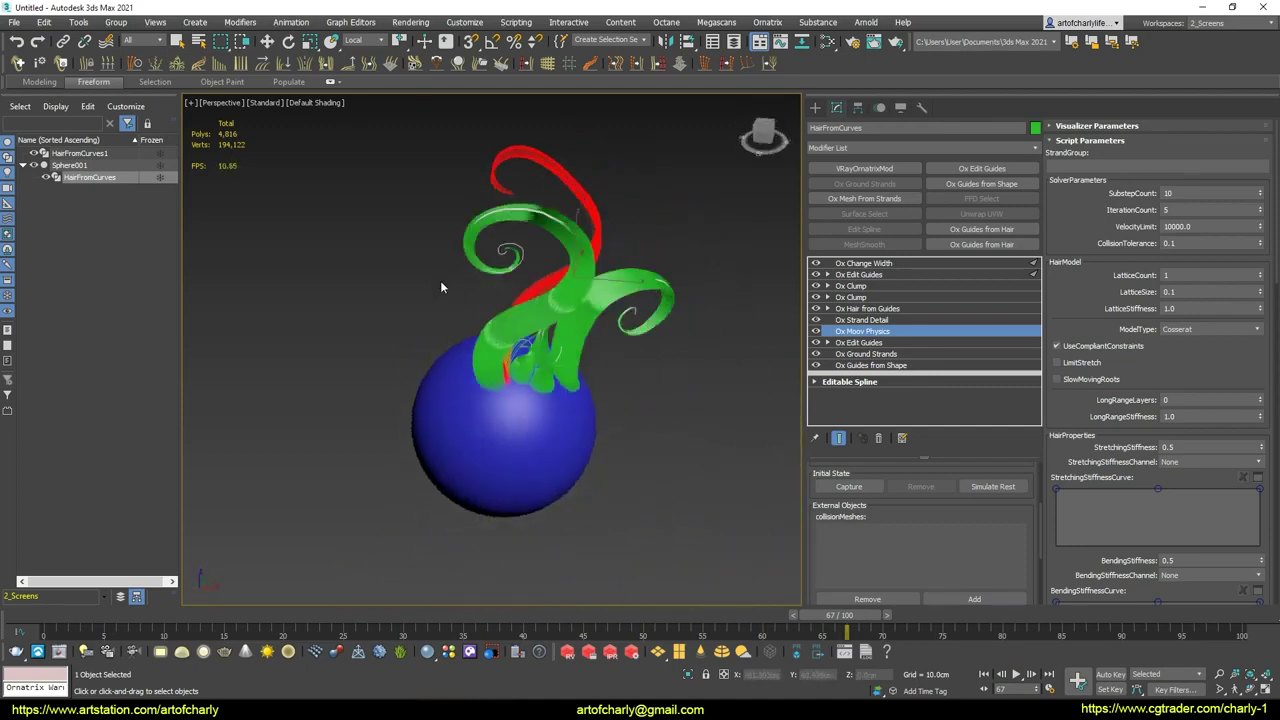